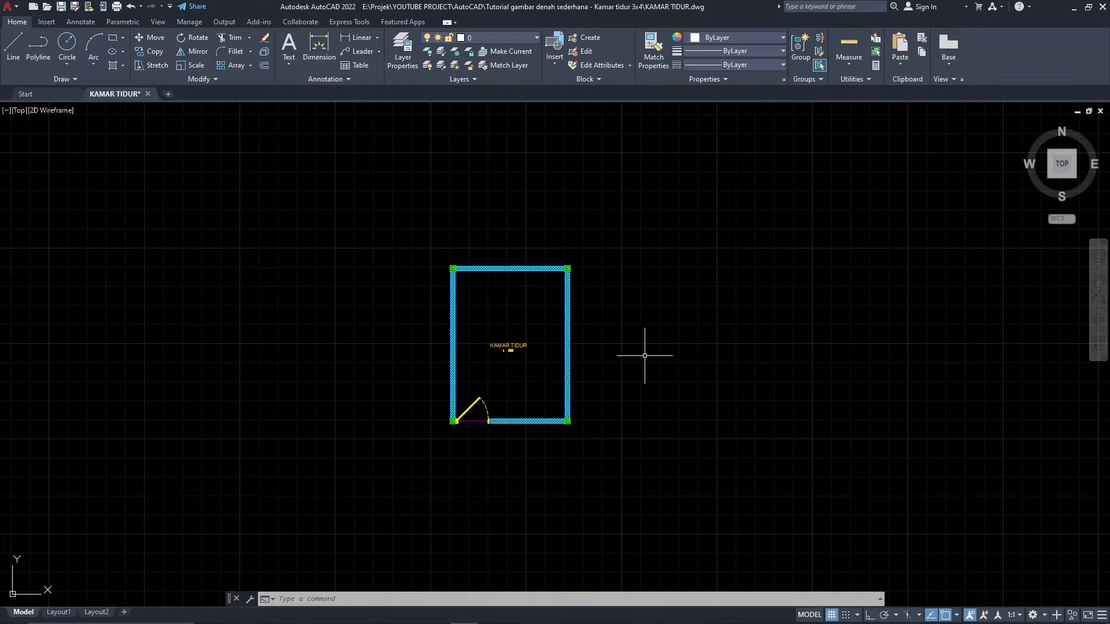
pyautogui.moveTo(623, 355); pyautogui.dragTo(616, 348, button='middle')
pyautogui.scroll(5, 616, 348)
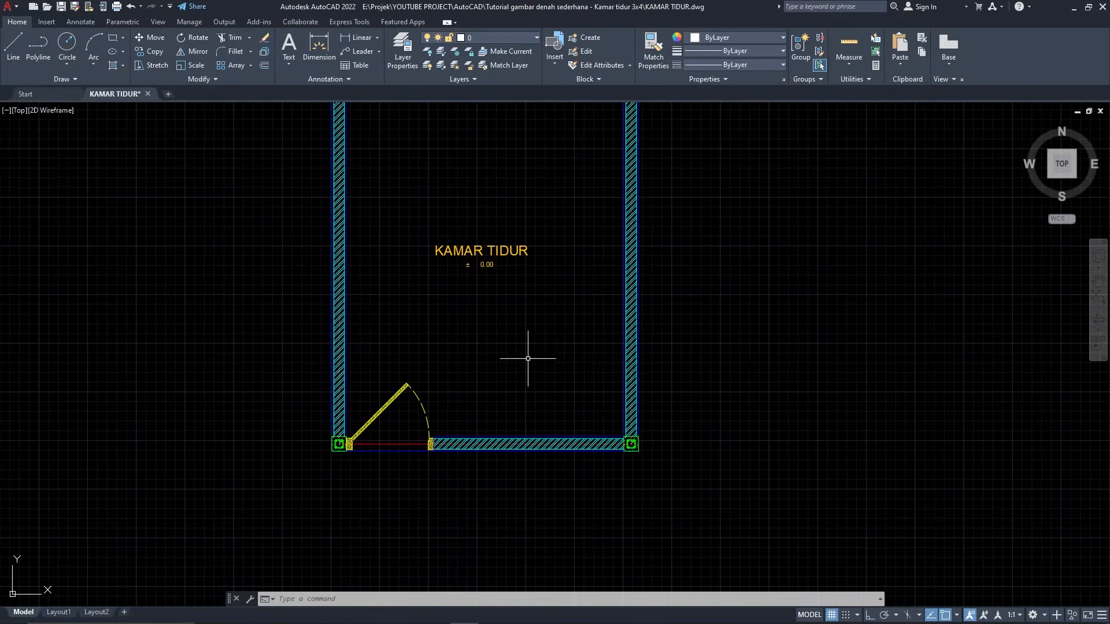
pyautogui.moveTo(491, 191); pyautogui.dragTo(493, 228, button='middle')
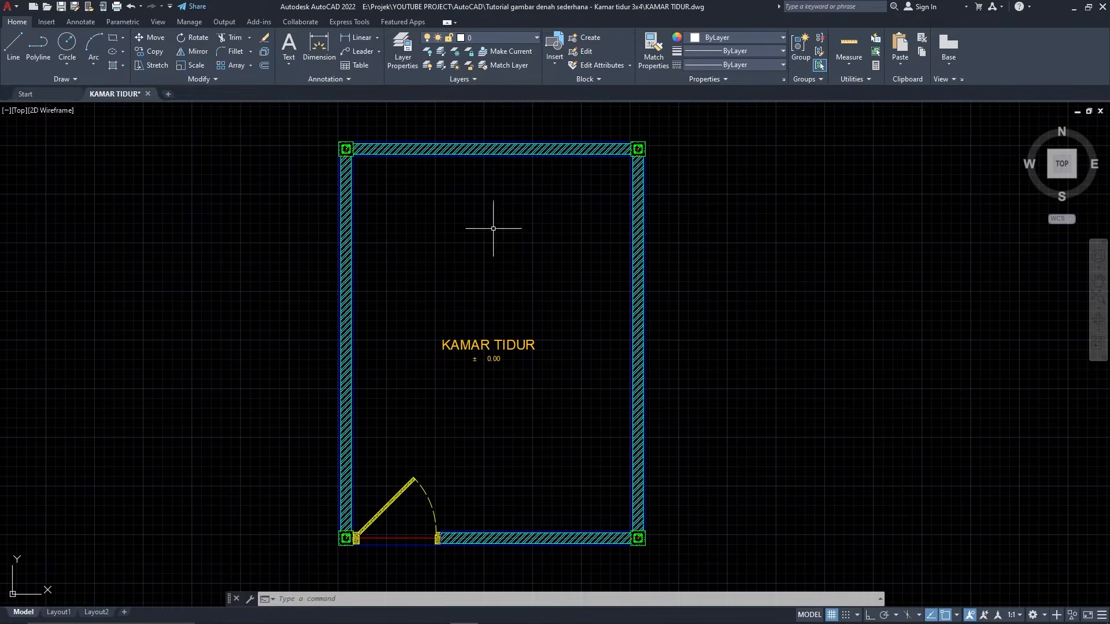
pyautogui.moveTo(502, 268); pyautogui.dragTo(518, 283, button='middle')
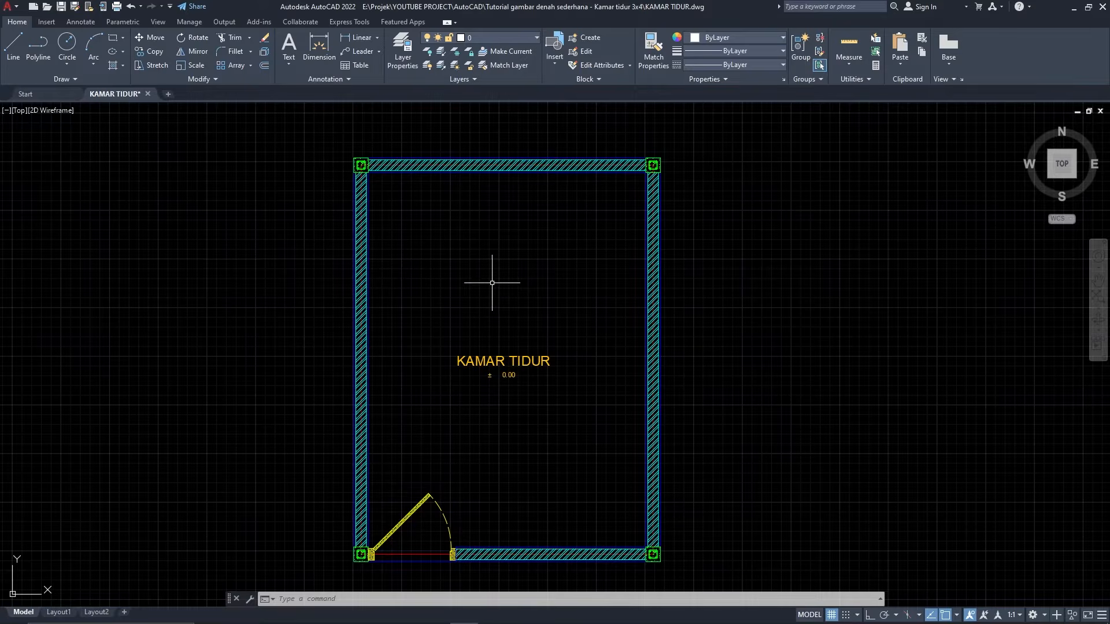
pyautogui.scroll(-2, 494, 282)
pyautogui.scroll(2, 494, 288)
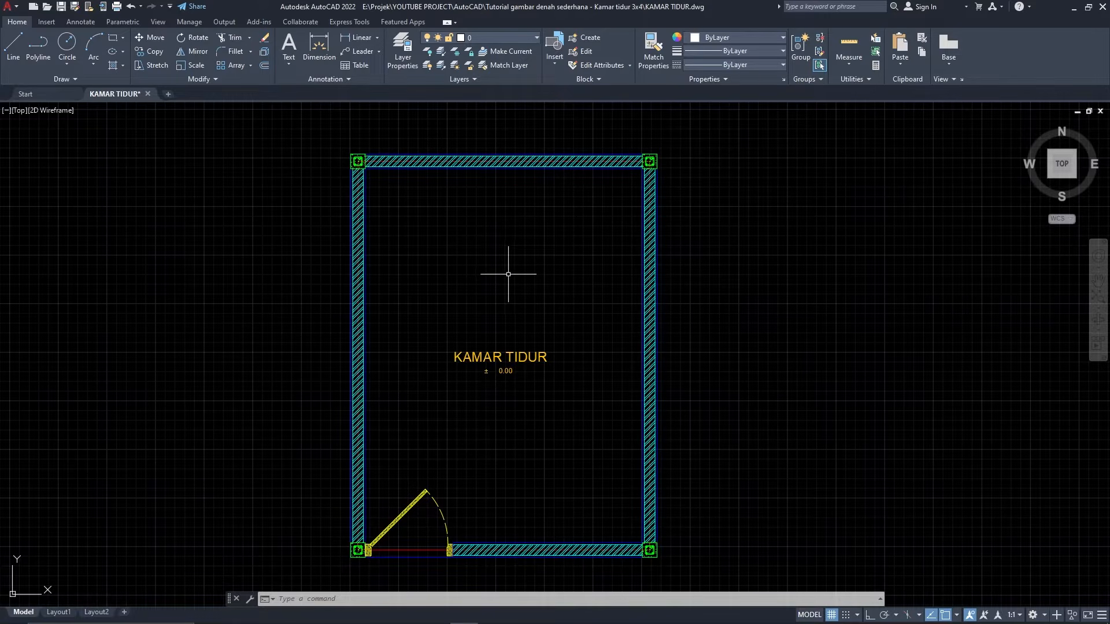
# Step: Offset the outer plaster outline of the room outward by 50
pyautogui.scroll(4, 502, 131)
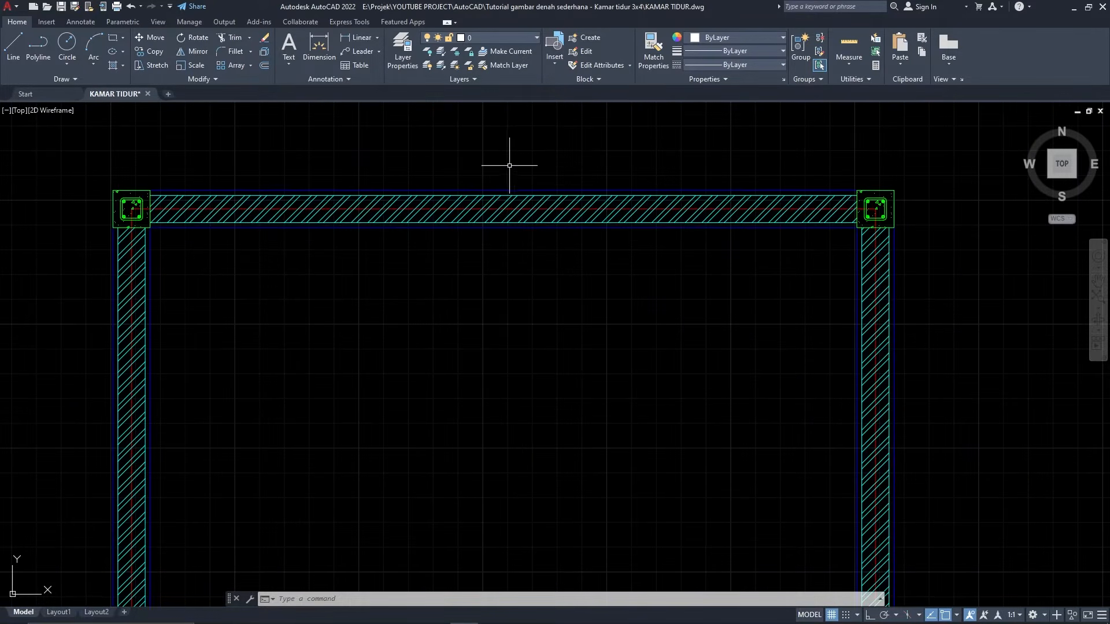
pyautogui.click(517, 188)
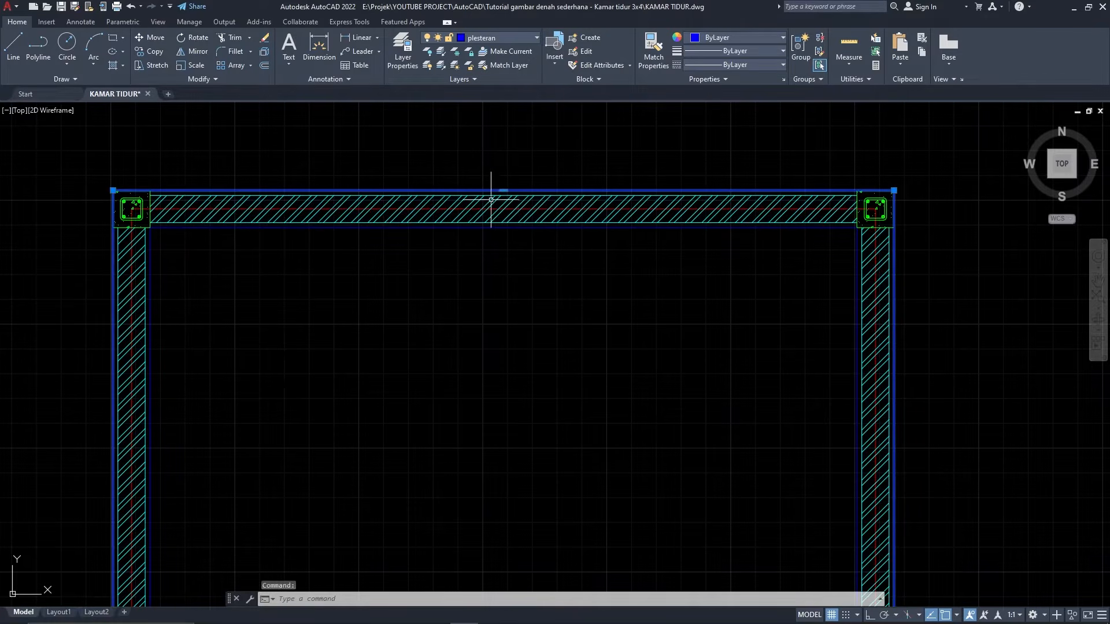
pyautogui.scroll(-4, 496, 191)
pyautogui.scroll(-2, 549, 248)
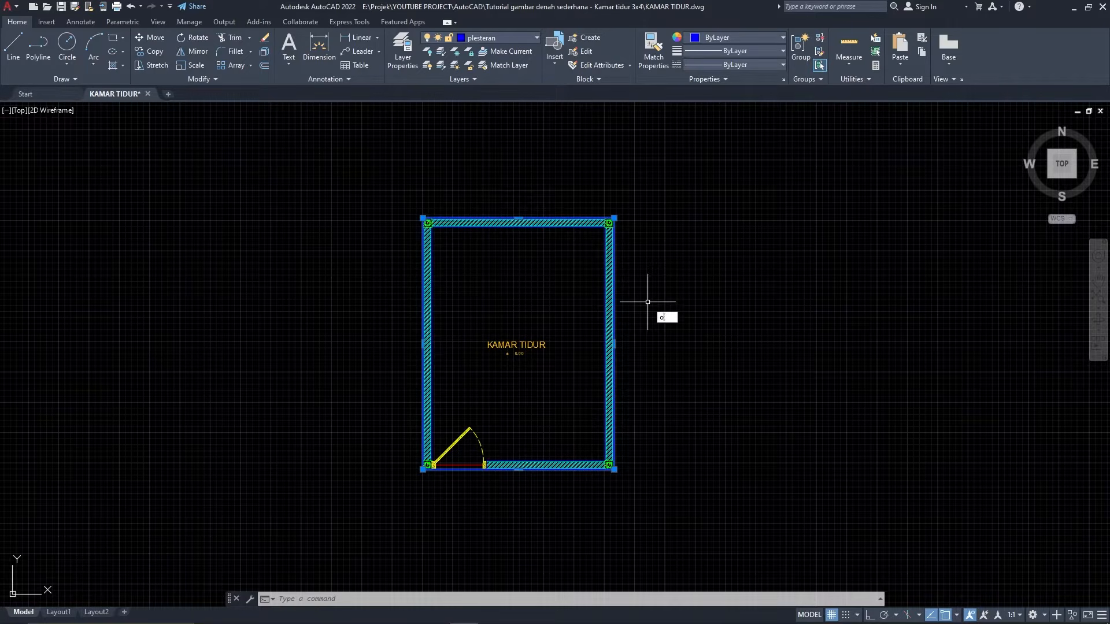
pyautogui.write('f')
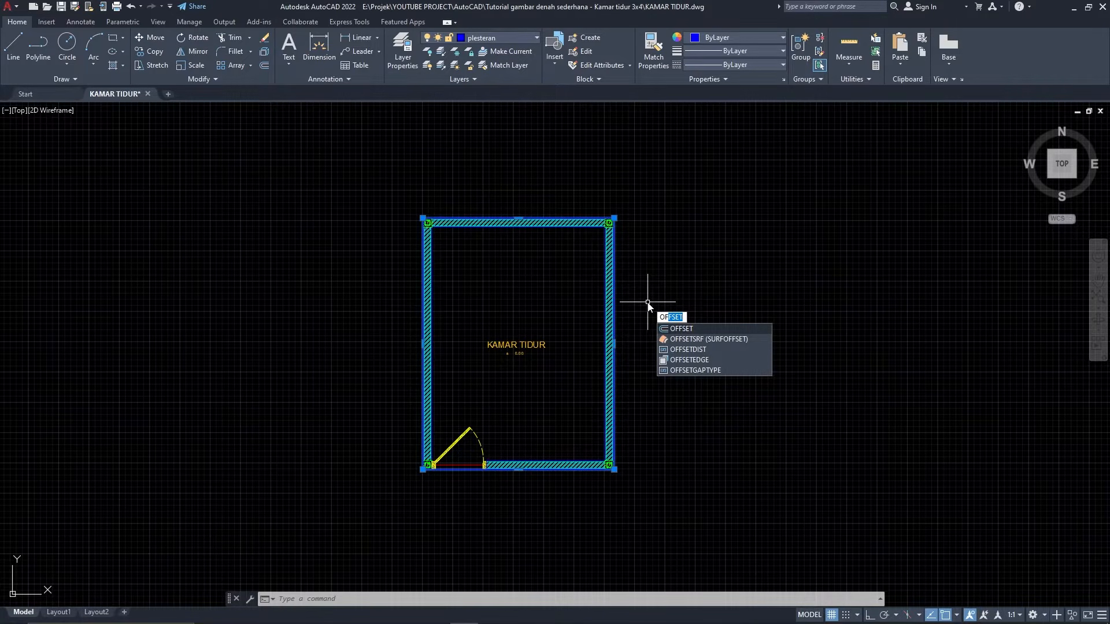
pyautogui.press('Return')
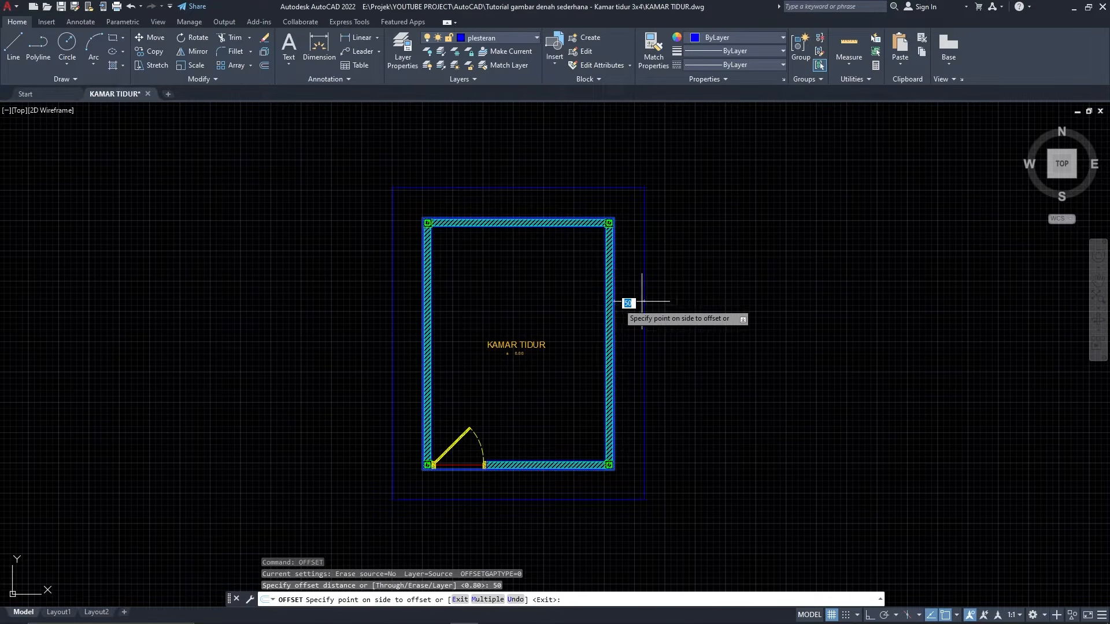
pyautogui.click(684, 299)
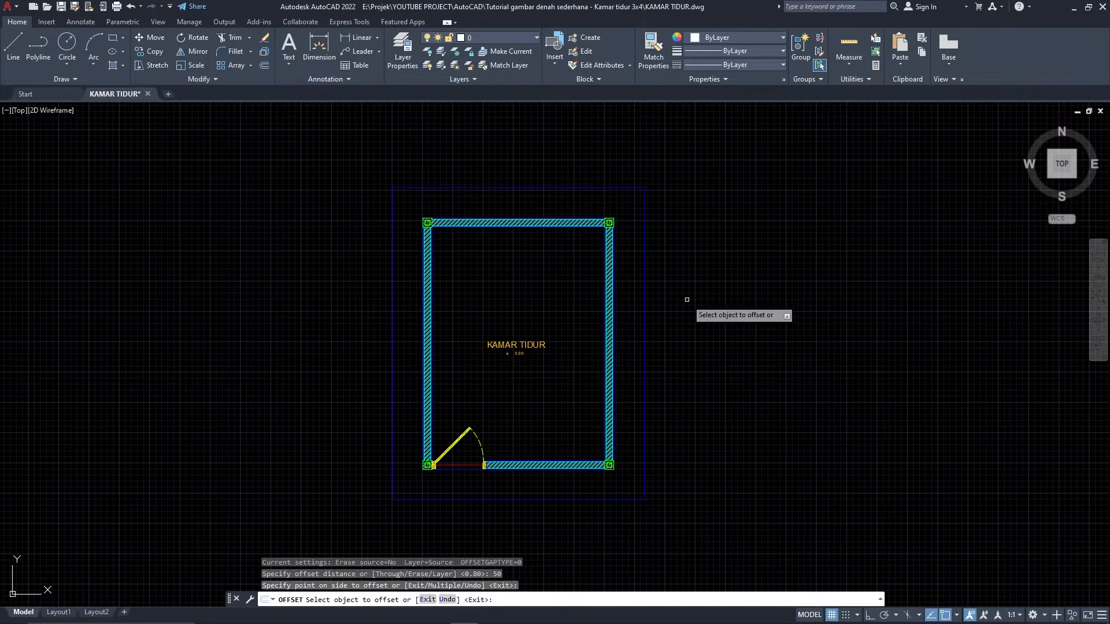
pyautogui.press('Return')
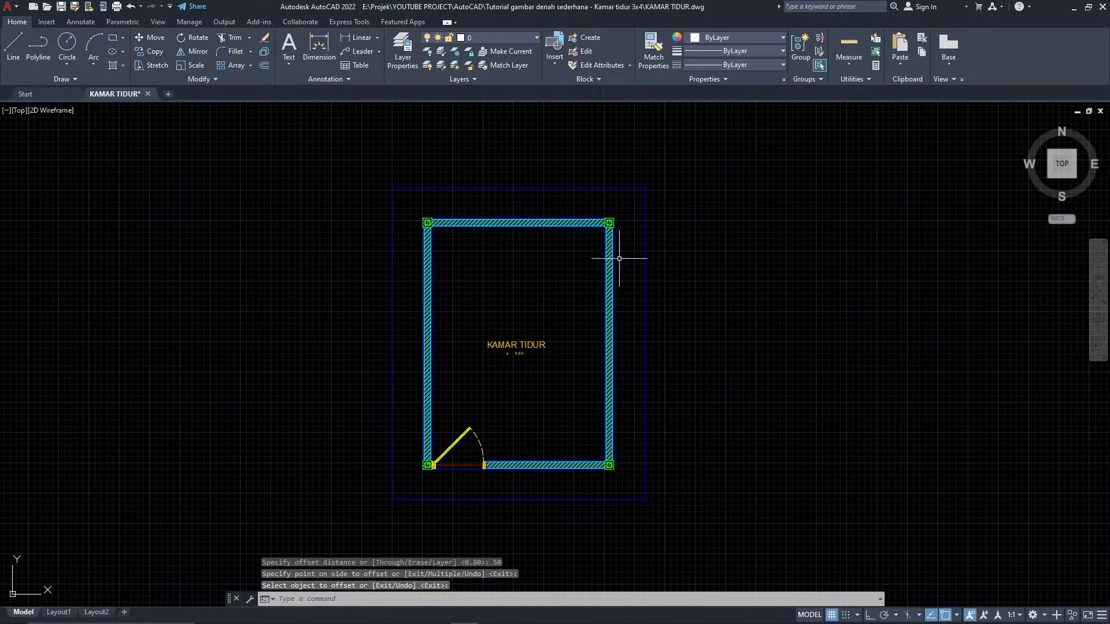
pyautogui.press('Return')
# Step: Create a new layer named atap and set its color to magenta
pyautogui.click(644, 417)
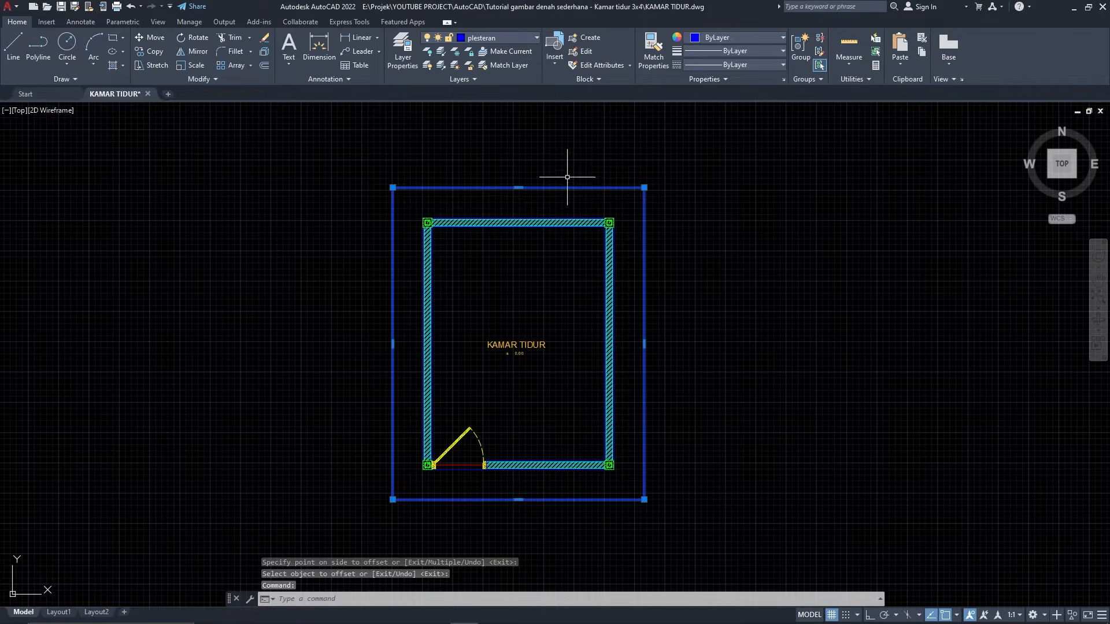
pyautogui.press('Escape')
pyautogui.click(405, 48)
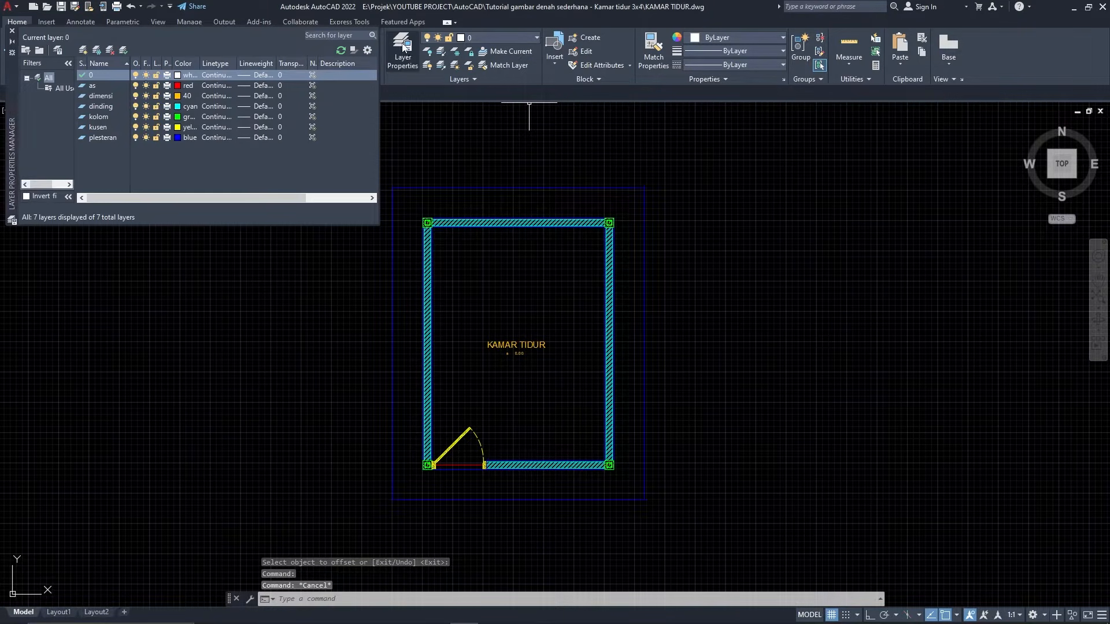
pyautogui.click(84, 50)
pyautogui.write('atap')
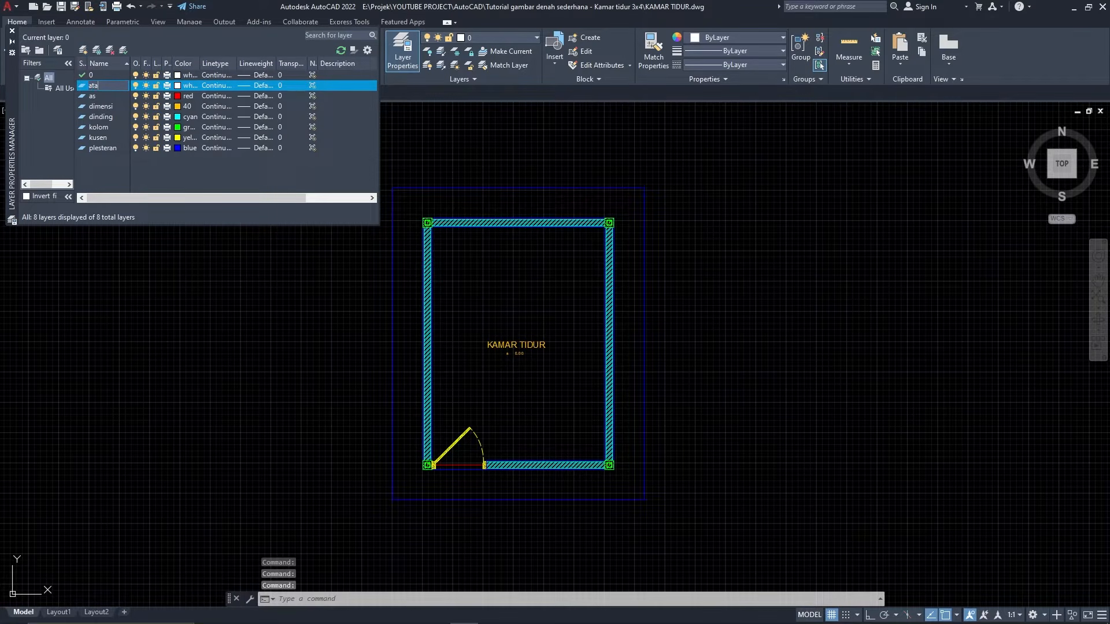
pyautogui.click(178, 86)
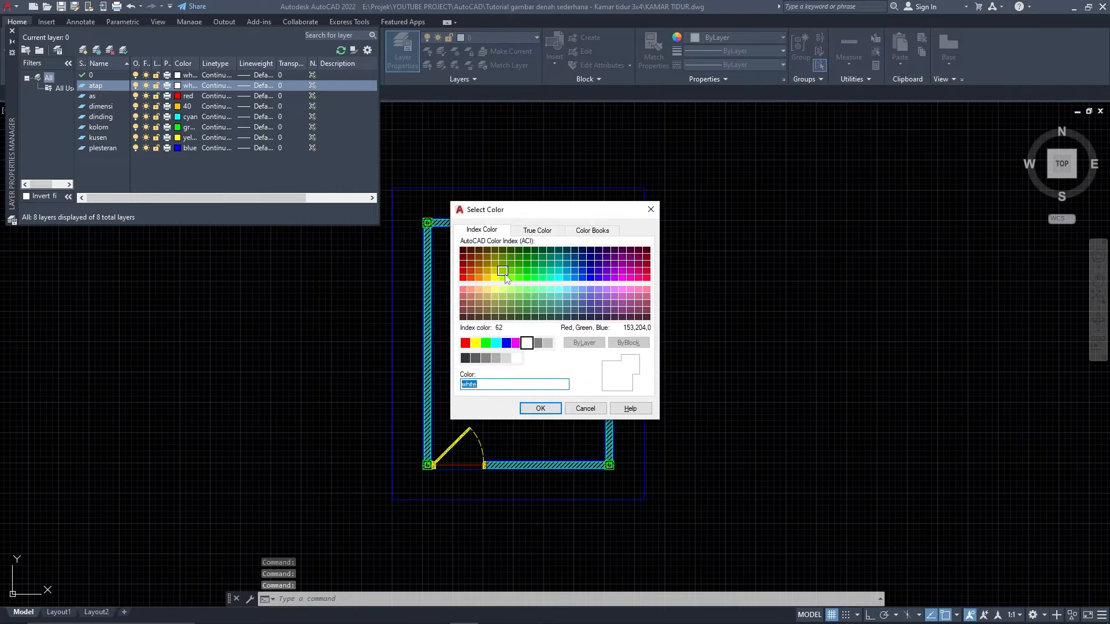
pyautogui.click(518, 345)
pyautogui.click(540, 408)
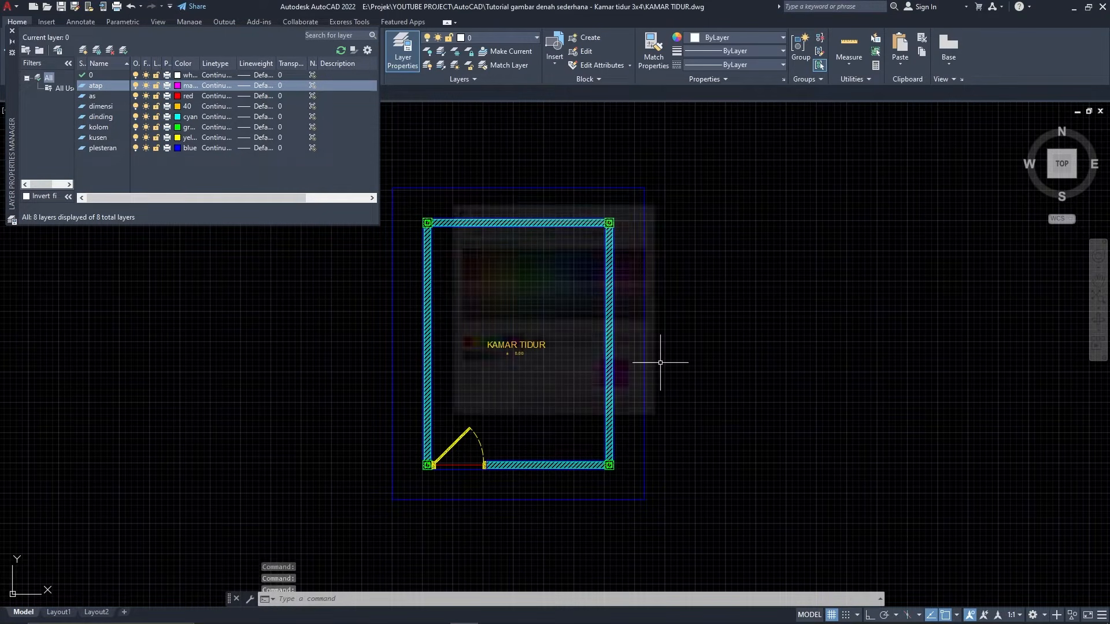
pyautogui.click(12, 30)
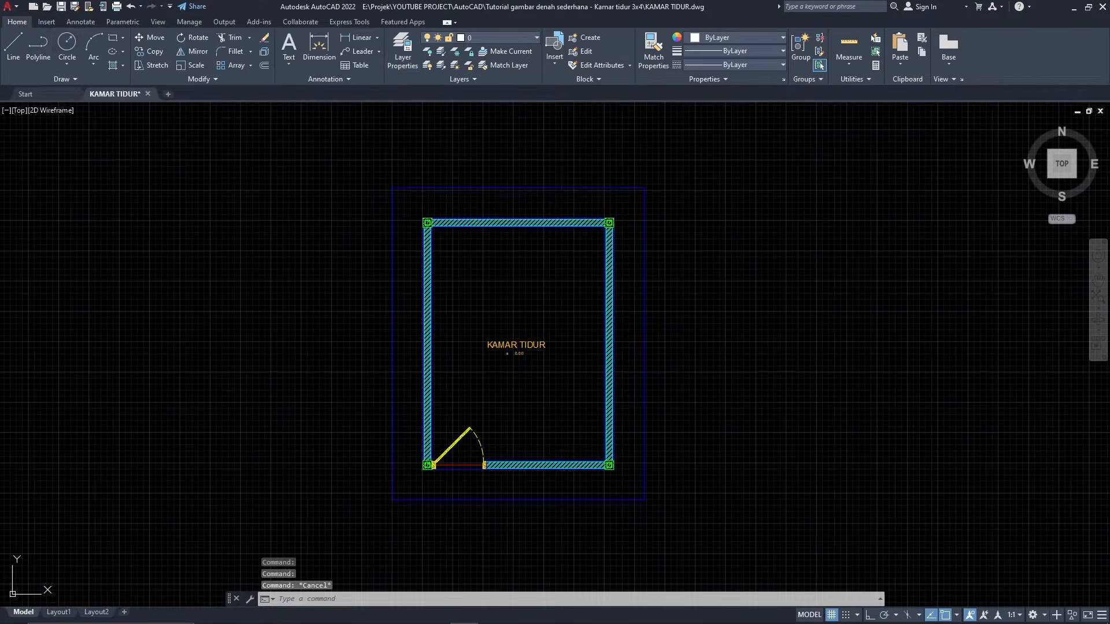
# Step: Move the offset rectangle around the room to the atap layer
pyautogui.click(744, 349)
pyautogui.click(640, 261)
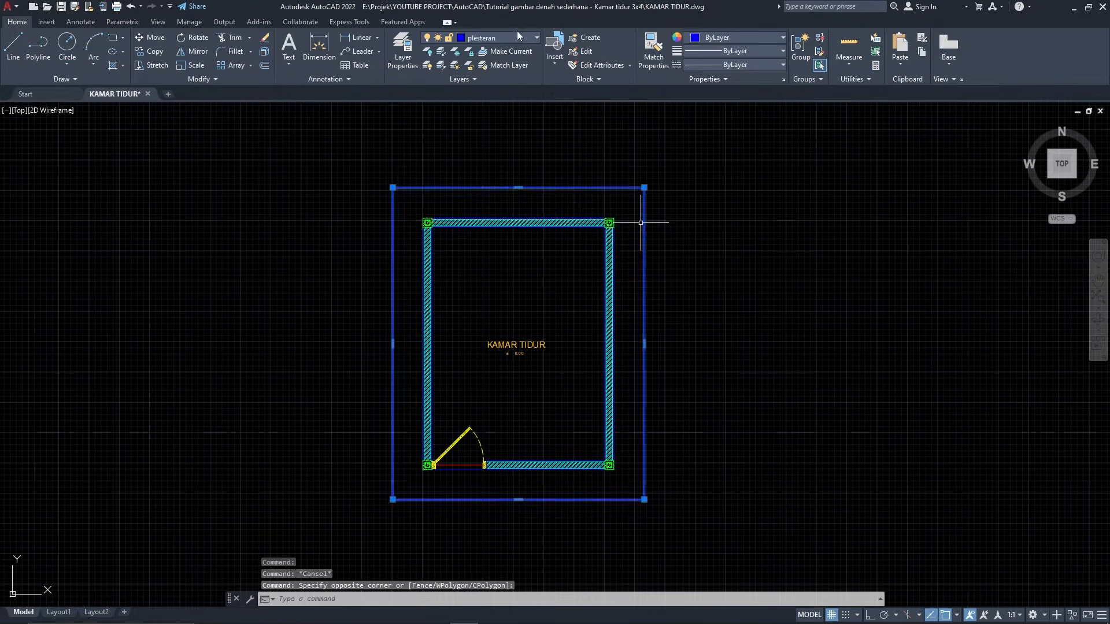
pyautogui.click(507, 37)
pyautogui.click(477, 79)
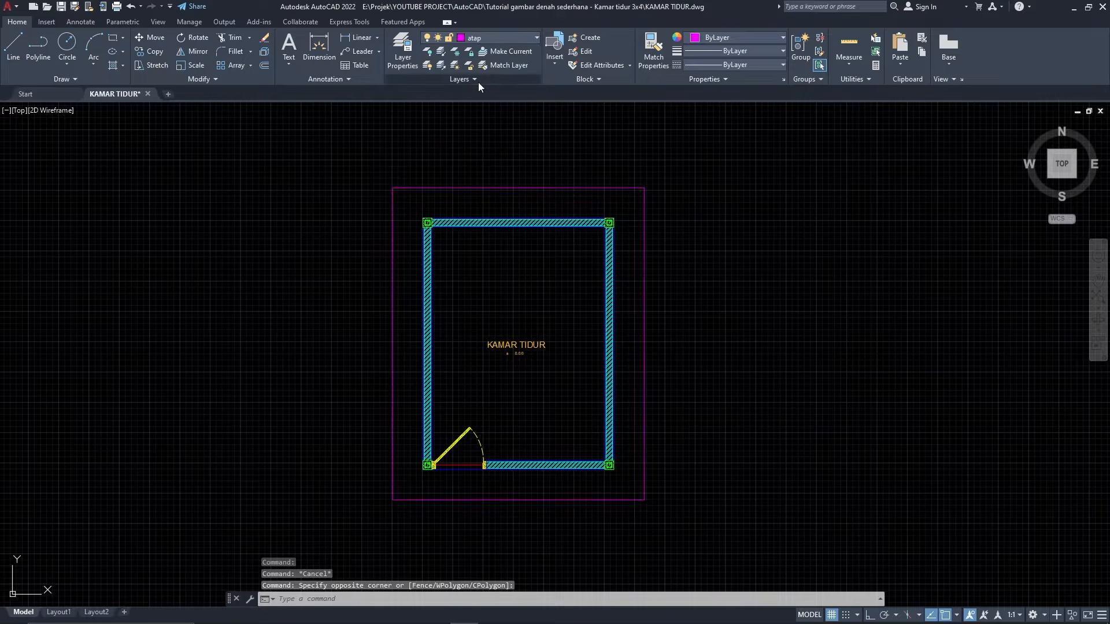
pyautogui.press('Escape')
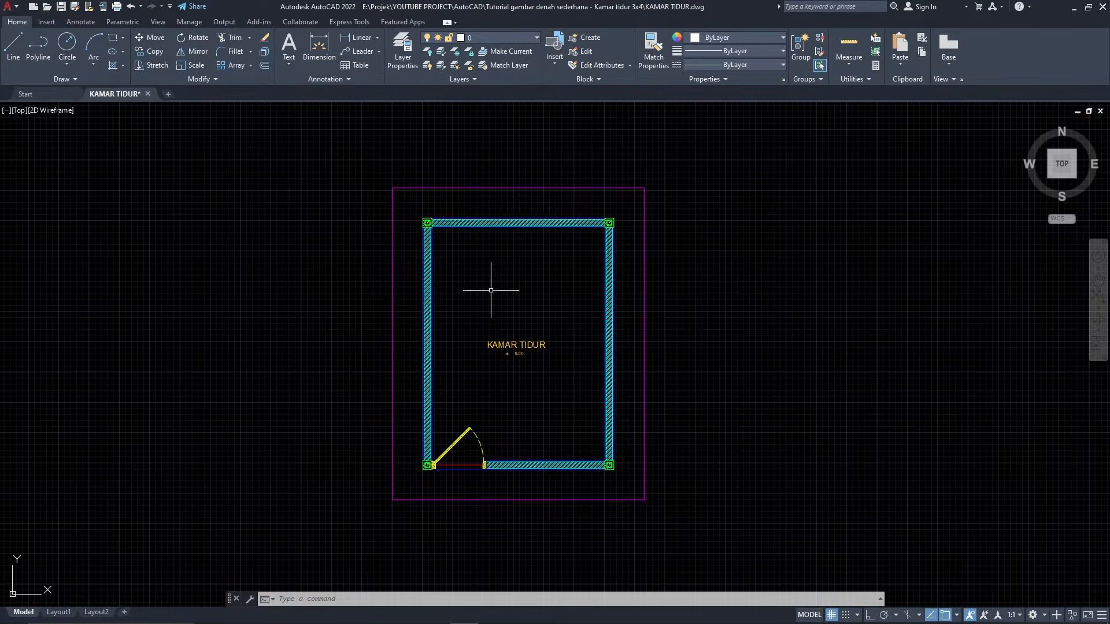
# Step: Draw a line 500 long at 45° from the lower-left corner of the magenta roof outline
pyautogui.write('l')
pyautogui.press('Return')
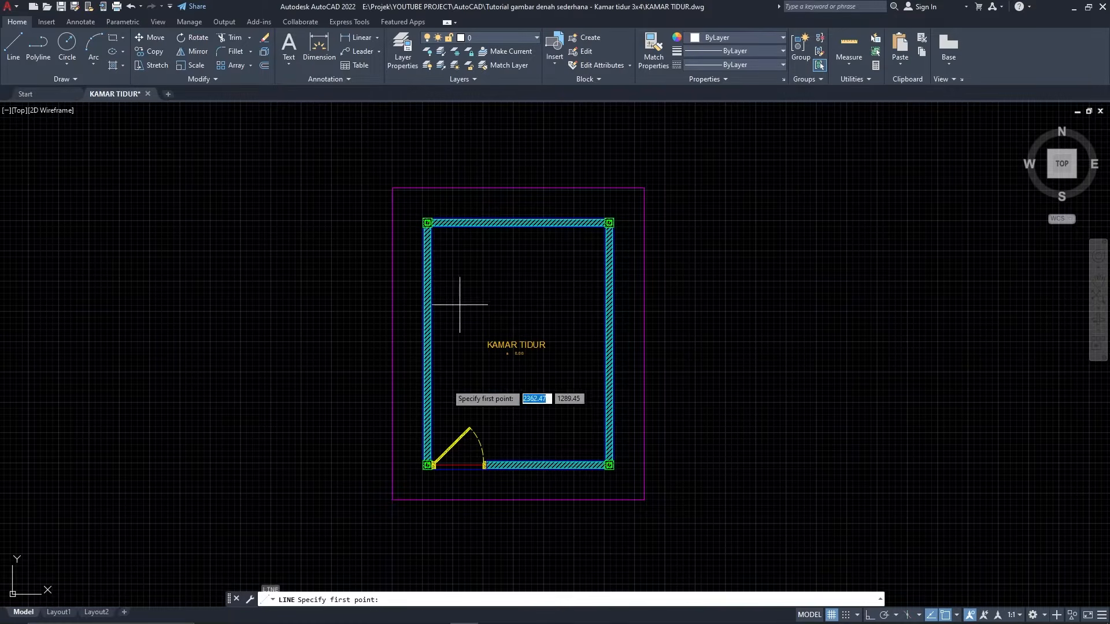
pyautogui.click(393, 499)
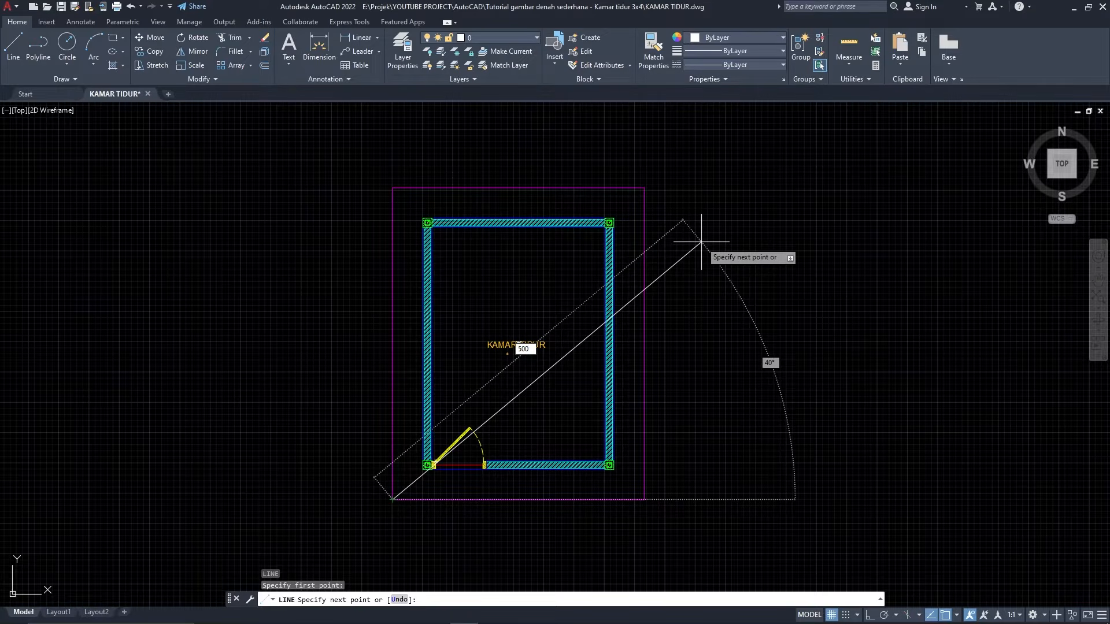
pyautogui.press('Tab')
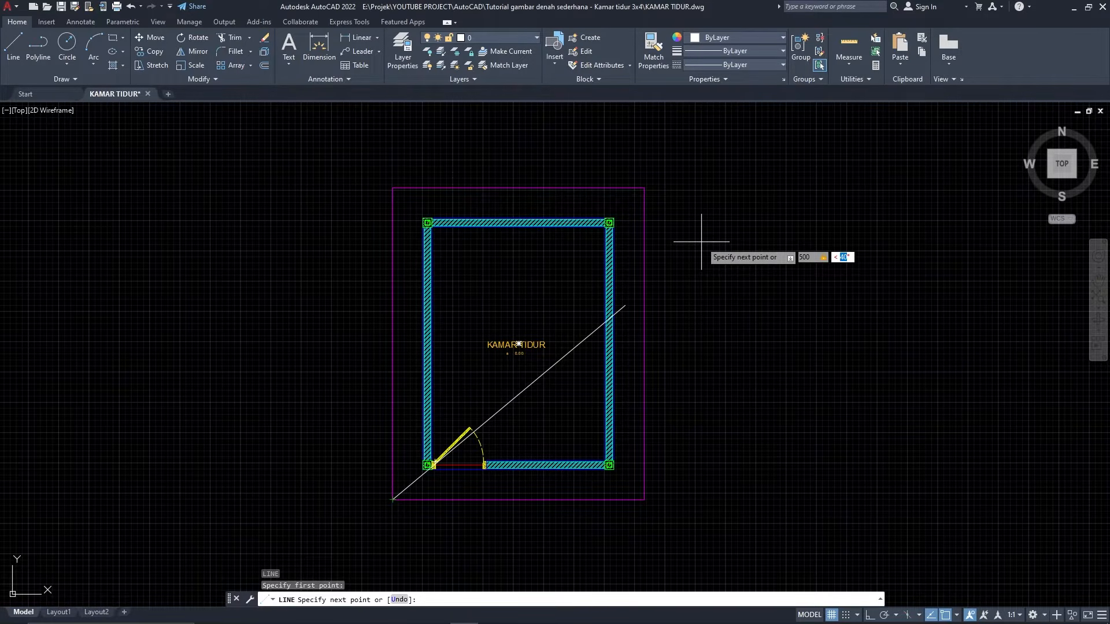
pyautogui.press('Return')
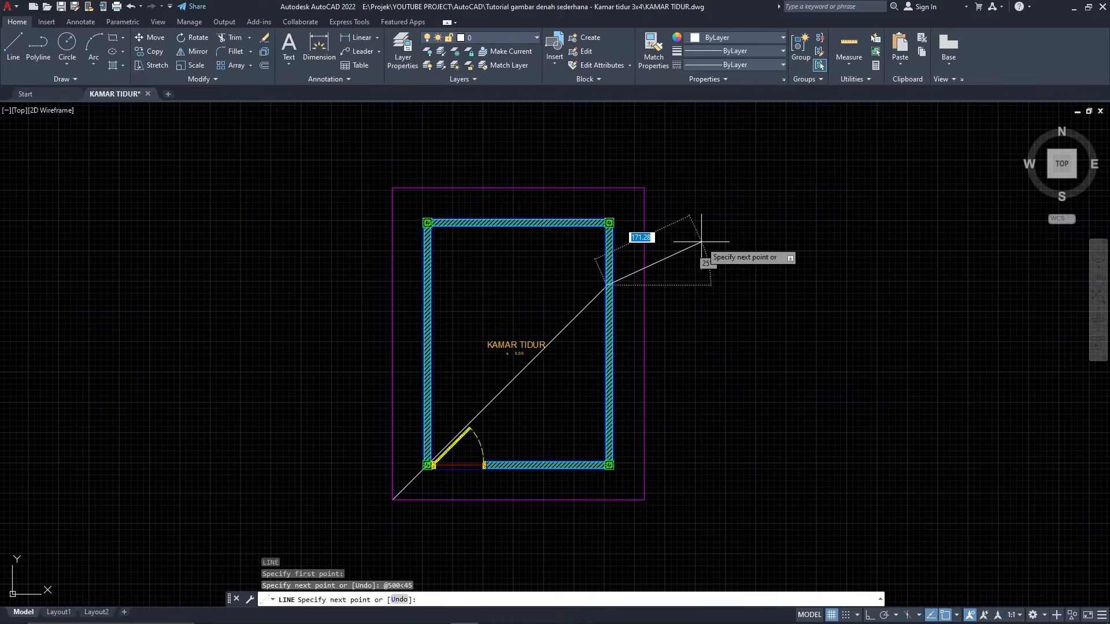
pyautogui.press('Return')
# Step: Mirror the diagonal line about a vertical axis through the midpoint of the roof outline's lower edge, keeping the original
pyautogui.click(531, 417)
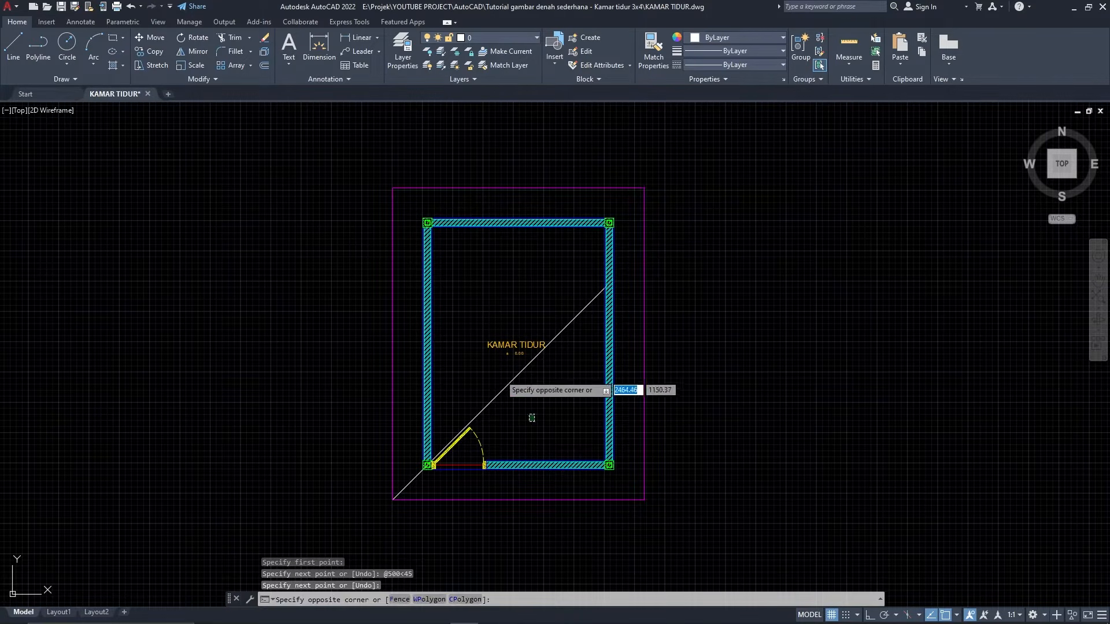
pyautogui.click(497, 375)
pyautogui.write('mi')
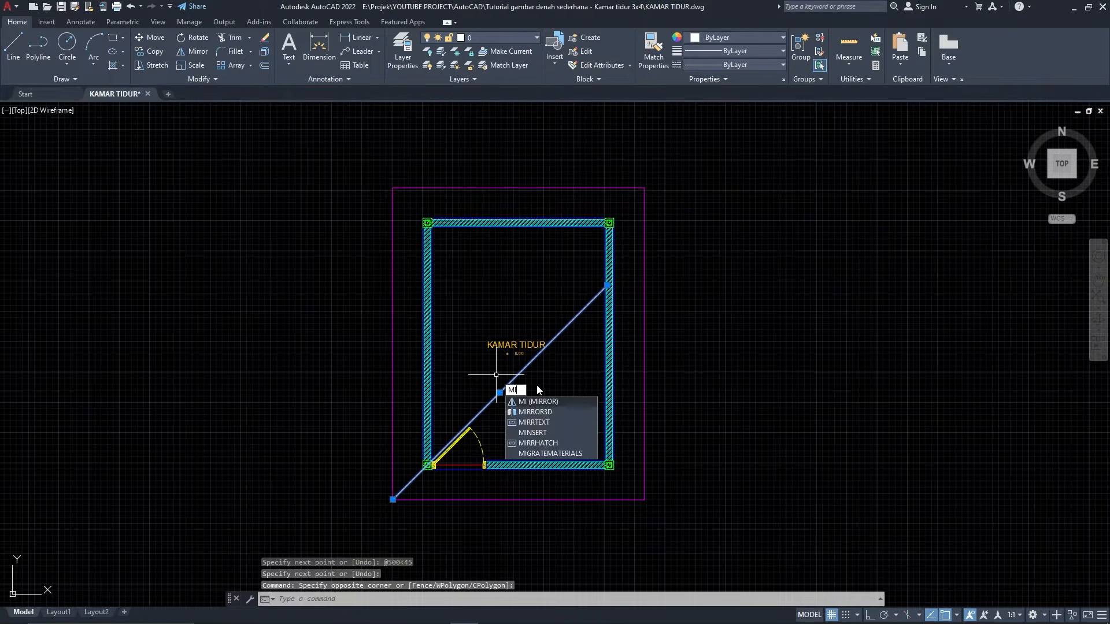
pyautogui.press('Return')
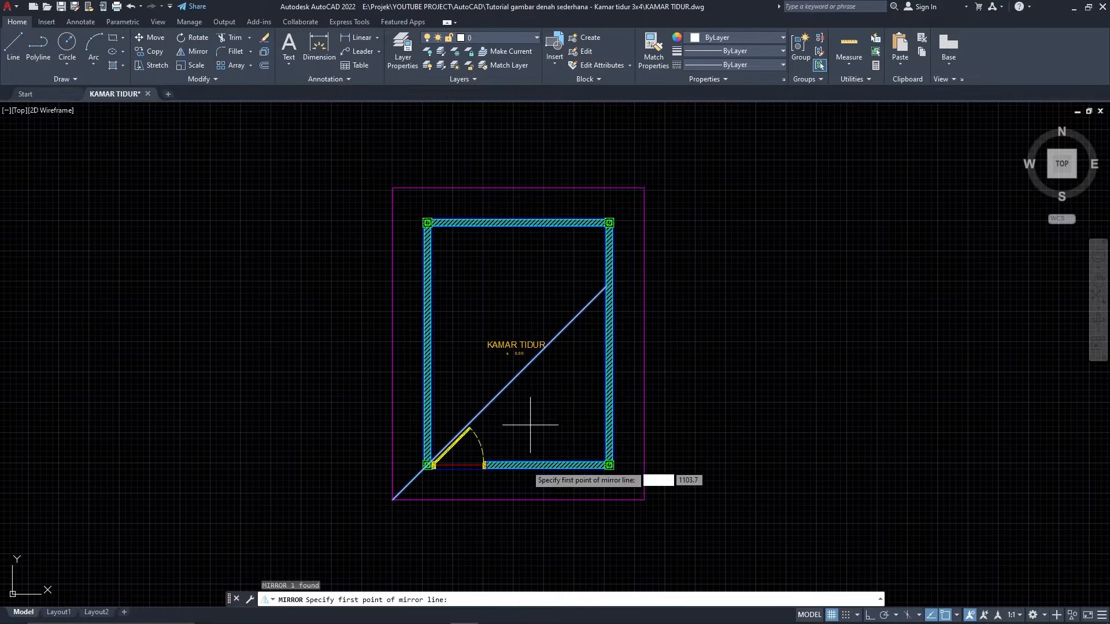
pyautogui.click(519, 500)
pyautogui.press('F8')
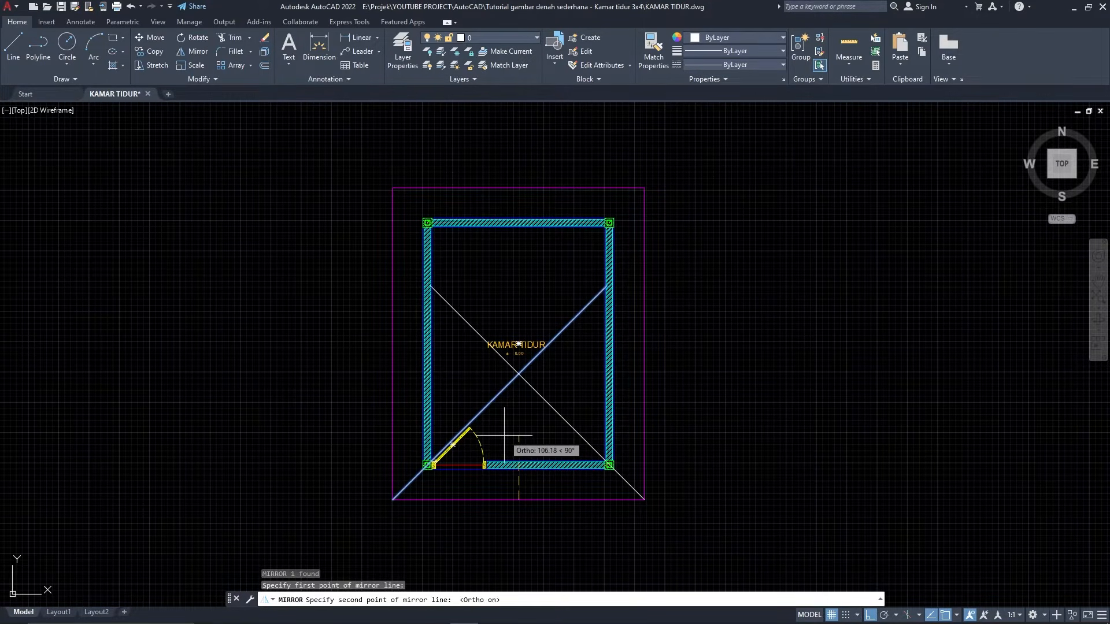
pyautogui.click(527, 437)
pyautogui.press('Return')
# Step: Trim both diagonal lines above the point where they cross, leaving a peak over the lower edge
pyautogui.click(552, 385)
pyautogui.click(497, 377)
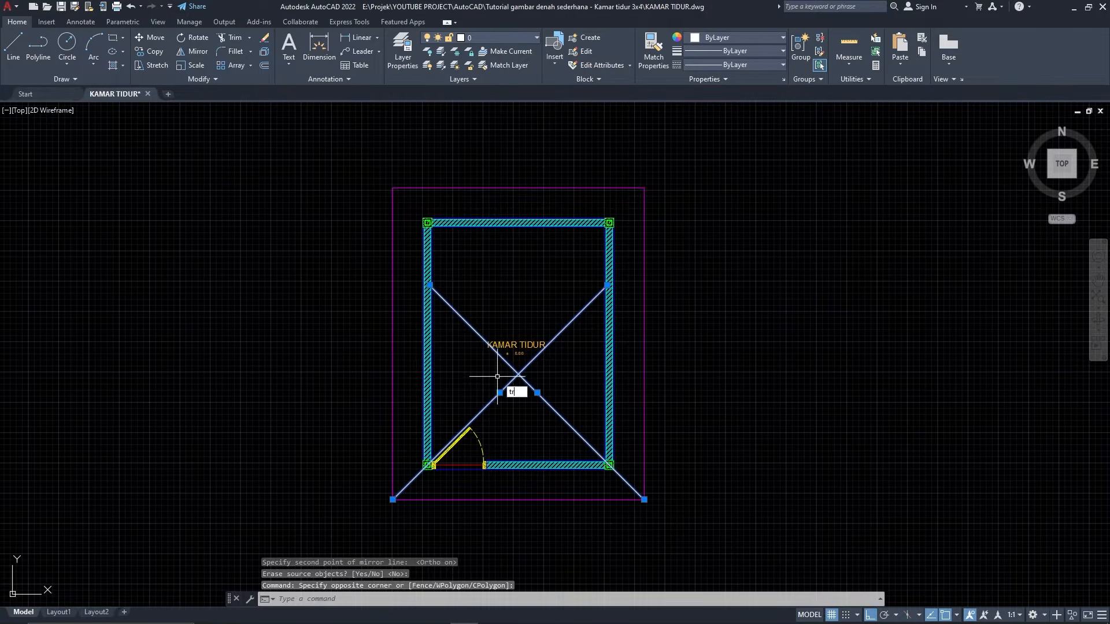
pyautogui.write('tr')
pyautogui.press('Return')
pyautogui.scroll(6, 515, 366)
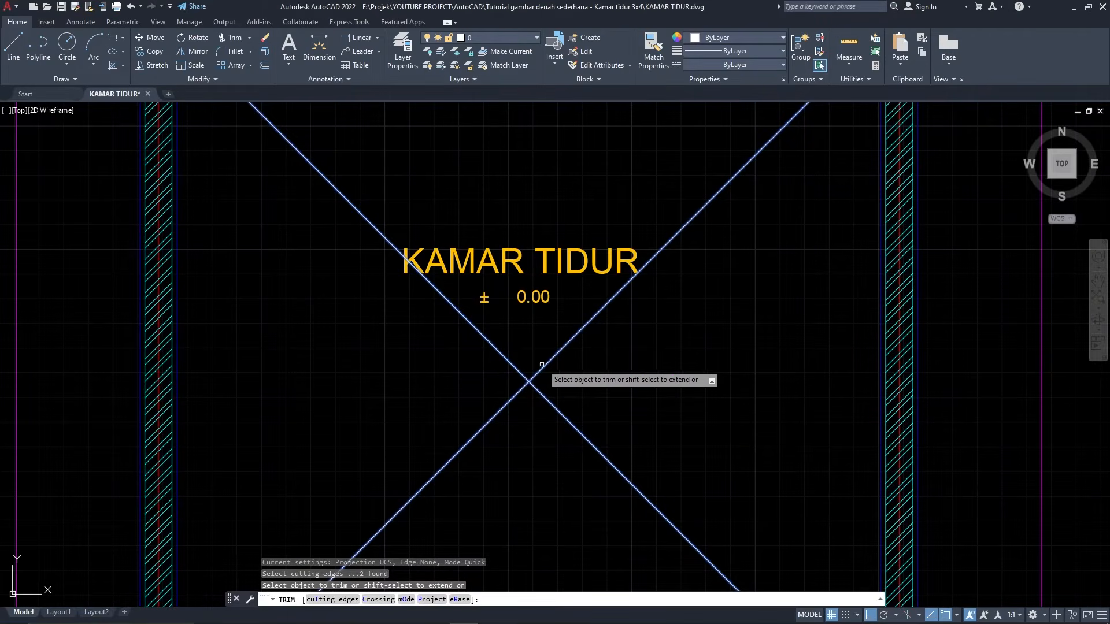
pyautogui.click(562, 369)
pyautogui.click(487, 348)
pyautogui.press('Return')
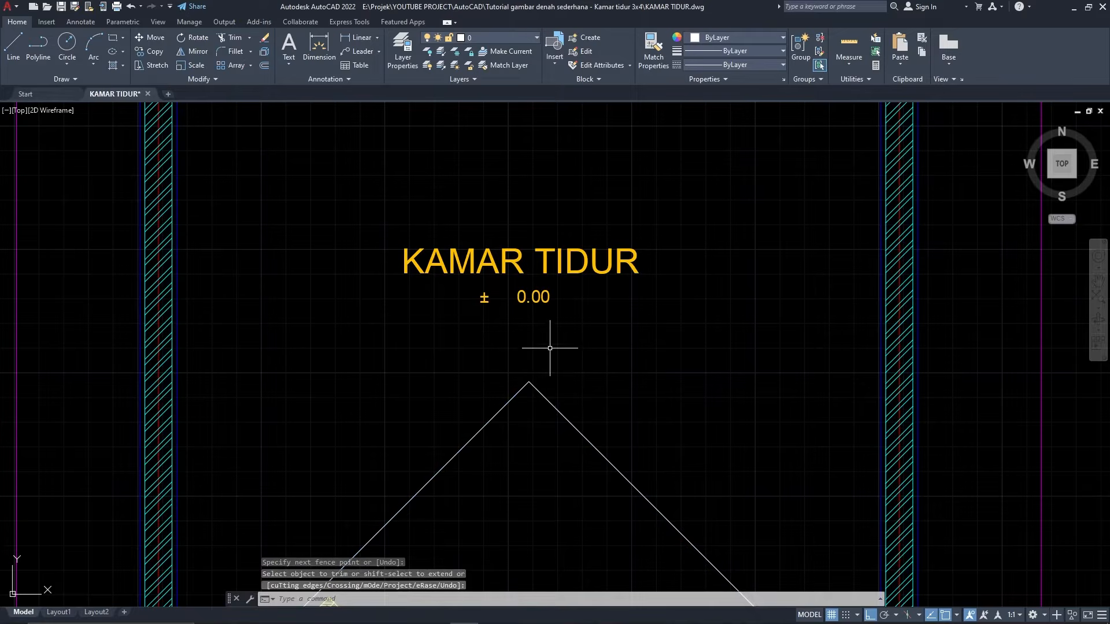
# Step: Mirror the two trimmed diagonals about a horizontal axis through the midpoint of the roof outline's side edge, keeping the originals
pyautogui.scroll(-5, 549, 349)
pyautogui.click(585, 373)
pyautogui.click(519, 357)
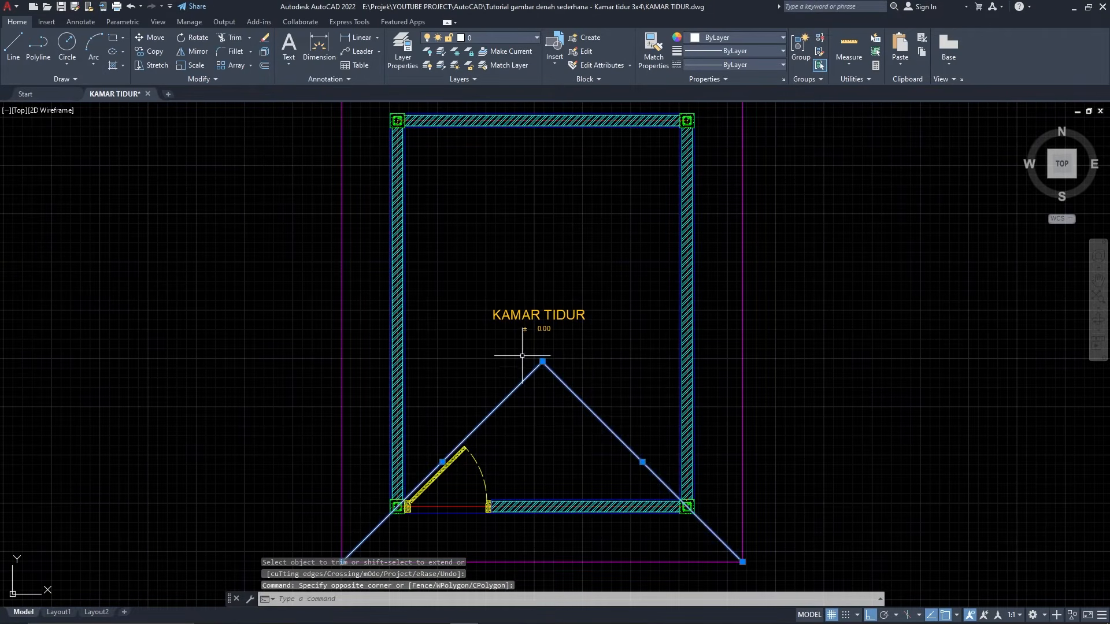
pyautogui.press('Return')
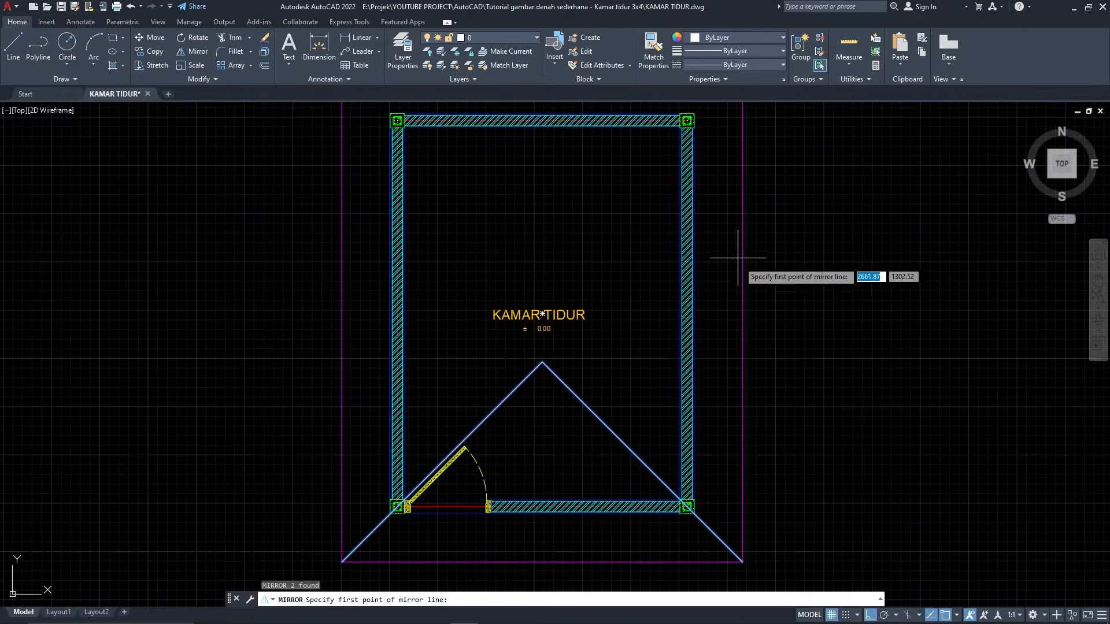
pyautogui.click(743, 313)
pyautogui.click(783, 316)
pyautogui.press('Return')
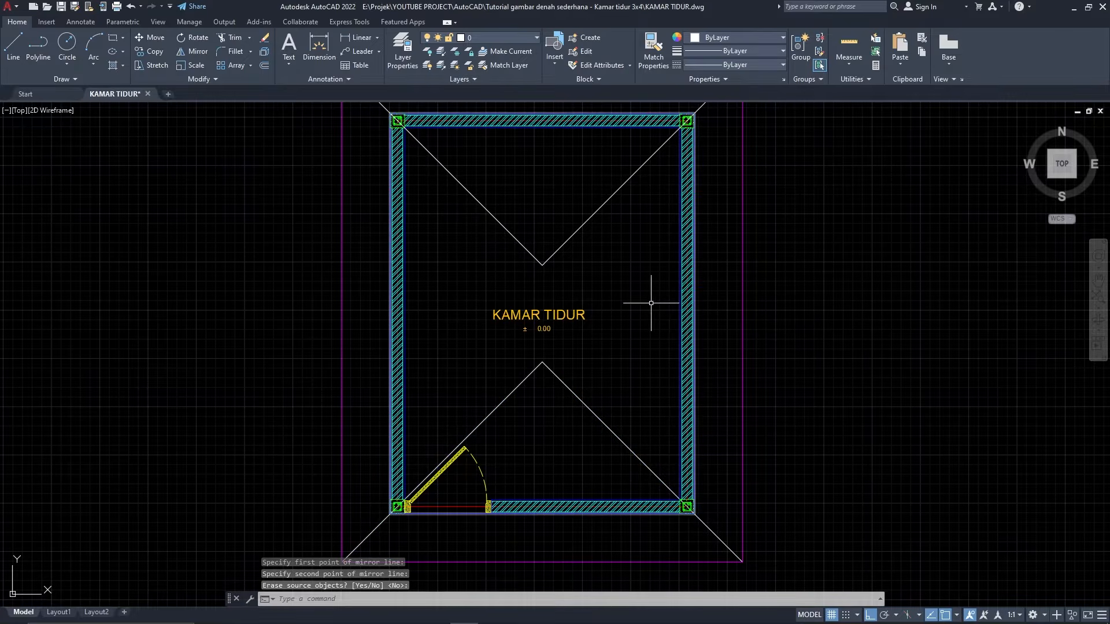
# Step: Draw a vertical ridge line connecting the two peaks of the diagonal roof lines
pyautogui.write('l')
pyautogui.press('Return')
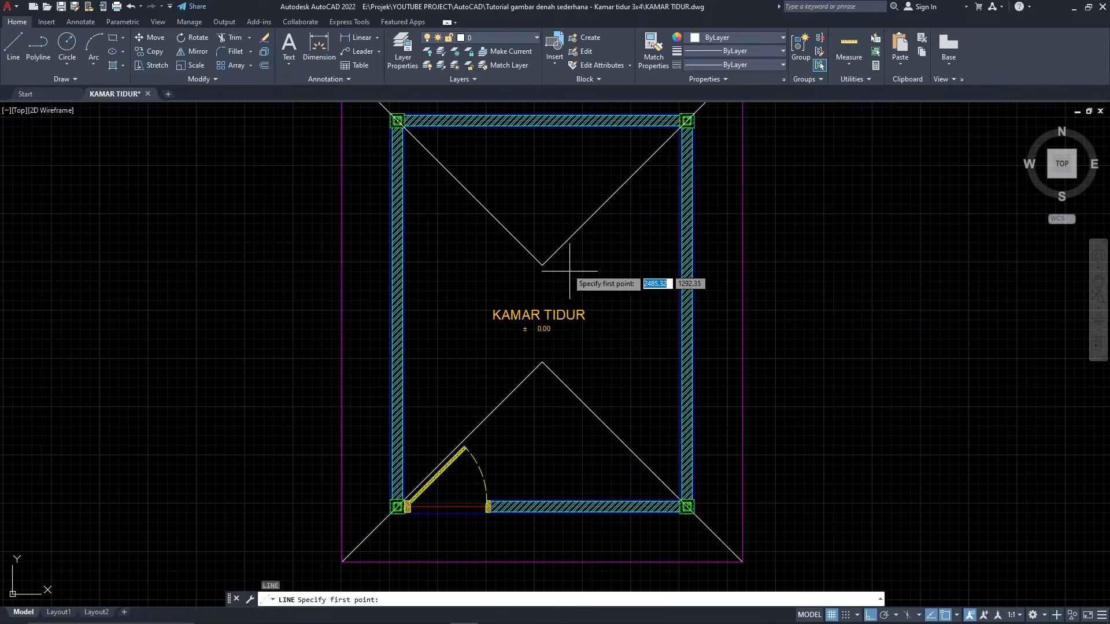
pyautogui.click(543, 265)
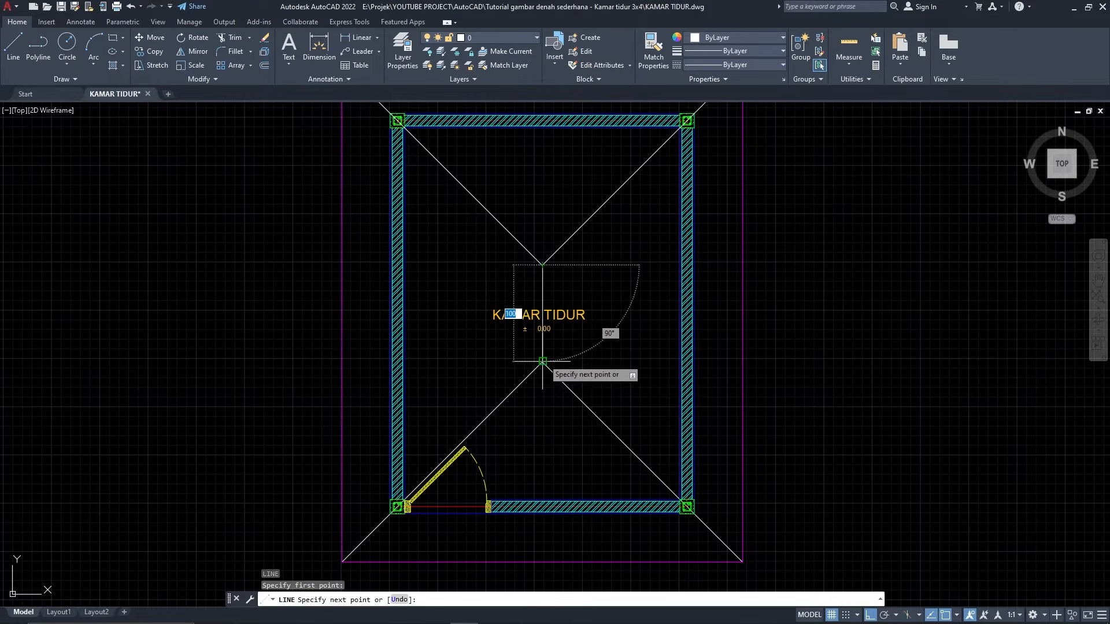
pyautogui.click(541, 363)
pyautogui.press('Return')
pyautogui.moveTo(615, 283); pyautogui.dragTo(614, 313, button='middle')
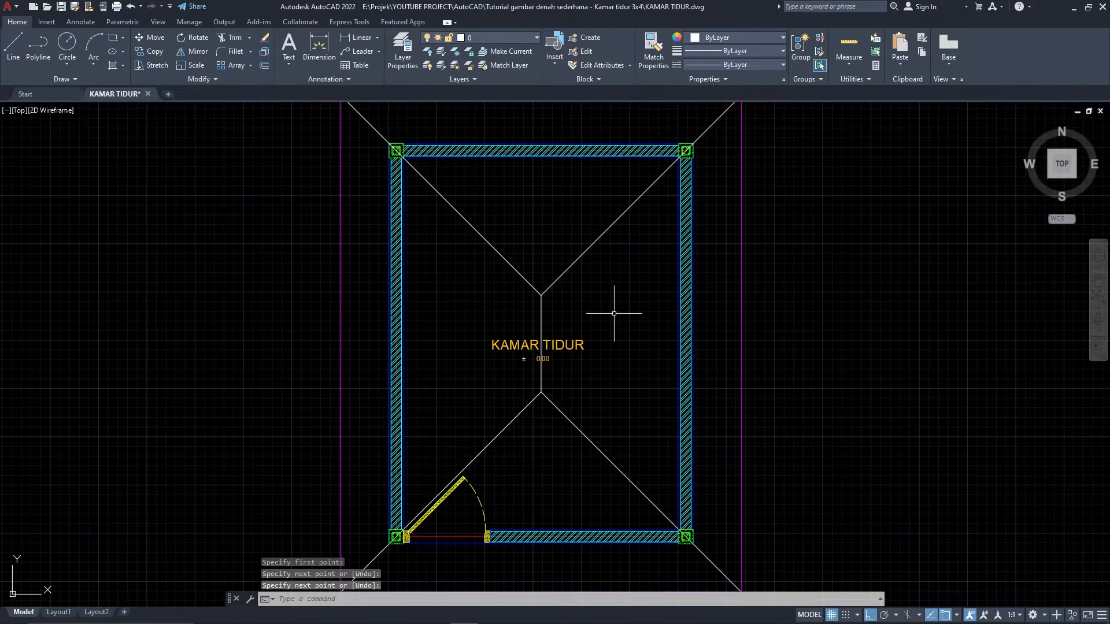
# Step: Move the four diagonal roof lines and the ridge line to the atap layer
pyautogui.scroll(-2, 600, 300)
pyautogui.click(634, 248)
pyautogui.click(525, 314)
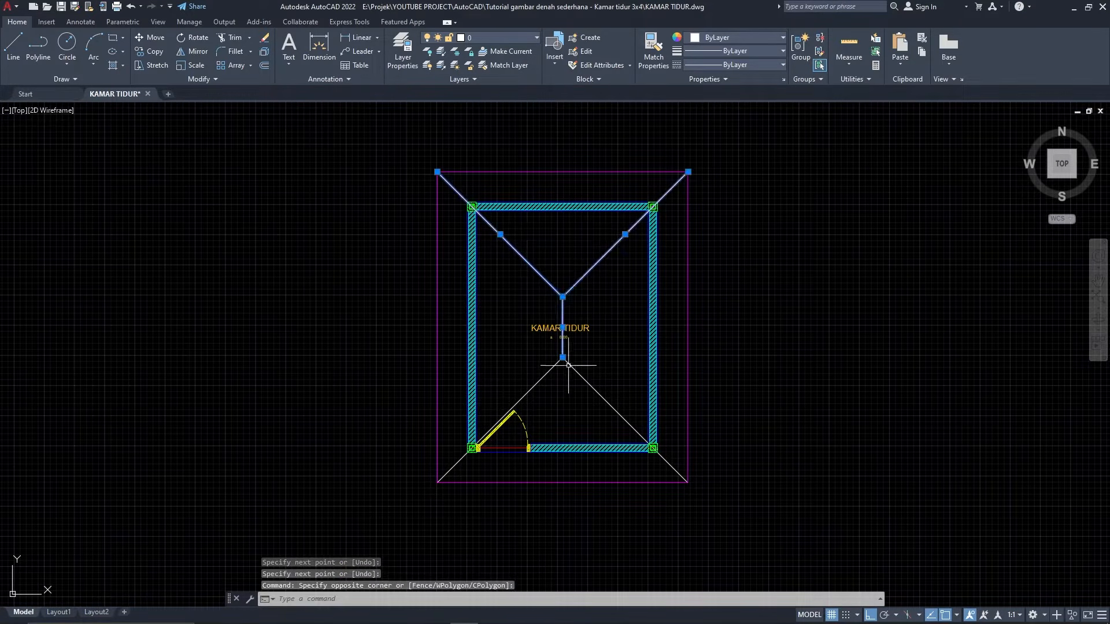
pyautogui.click(620, 386)
pyautogui.click(542, 364)
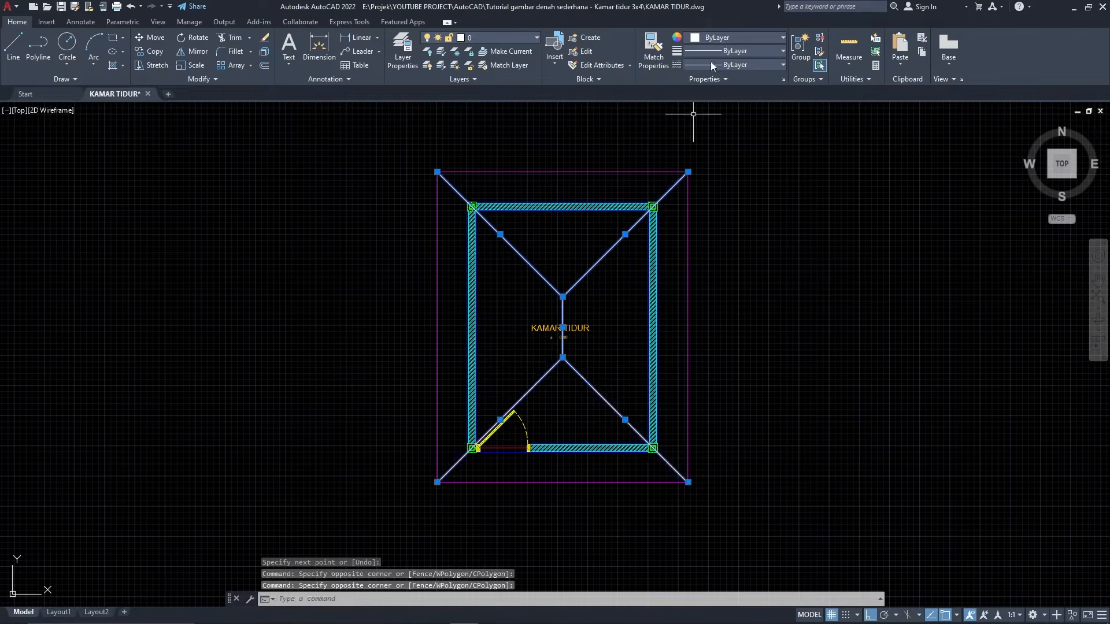
pyautogui.click(499, 37)
pyautogui.click(488, 81)
pyautogui.press('Escape')
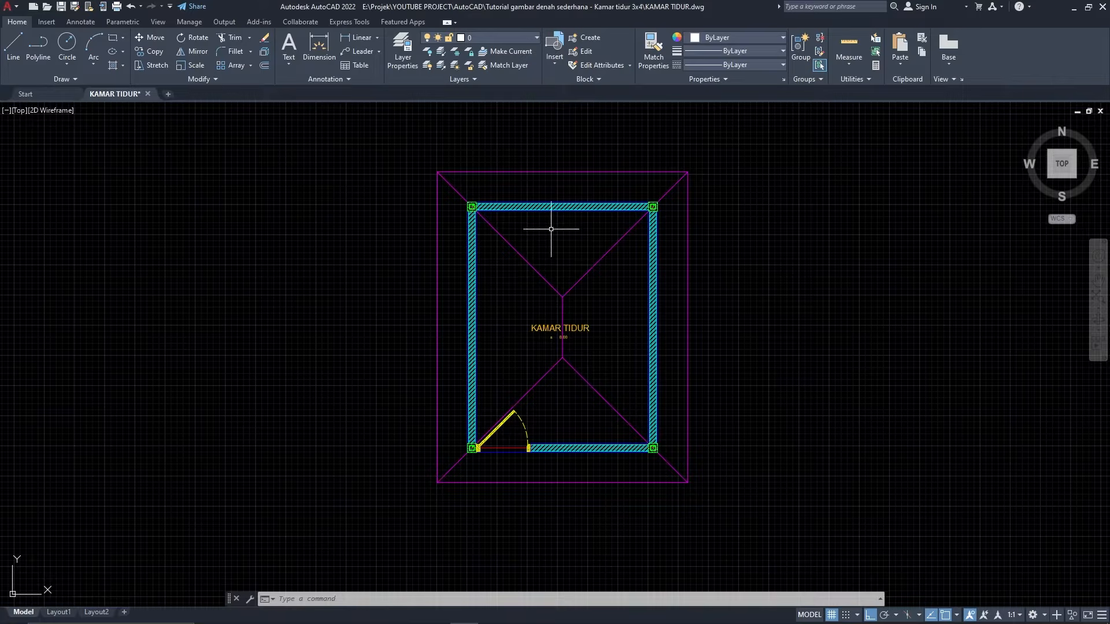
# Step: Set the linetype of the roof outline, diagonals and ridge line to ACAD_ISO02W100
pyautogui.click(708, 174)
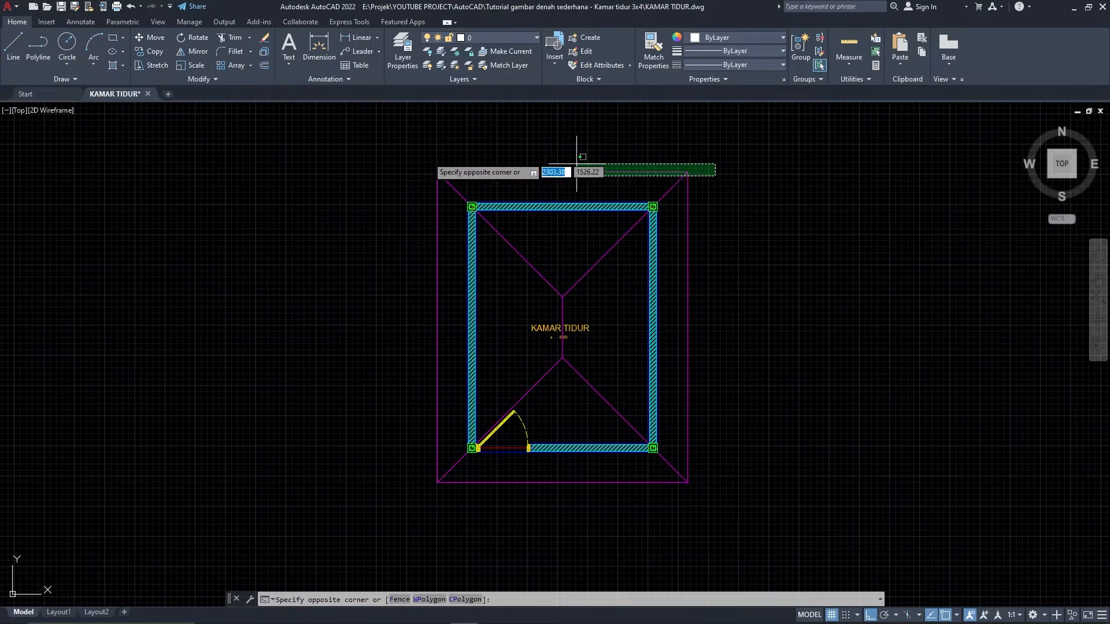
pyautogui.click(371, 134)
pyautogui.click(606, 382)
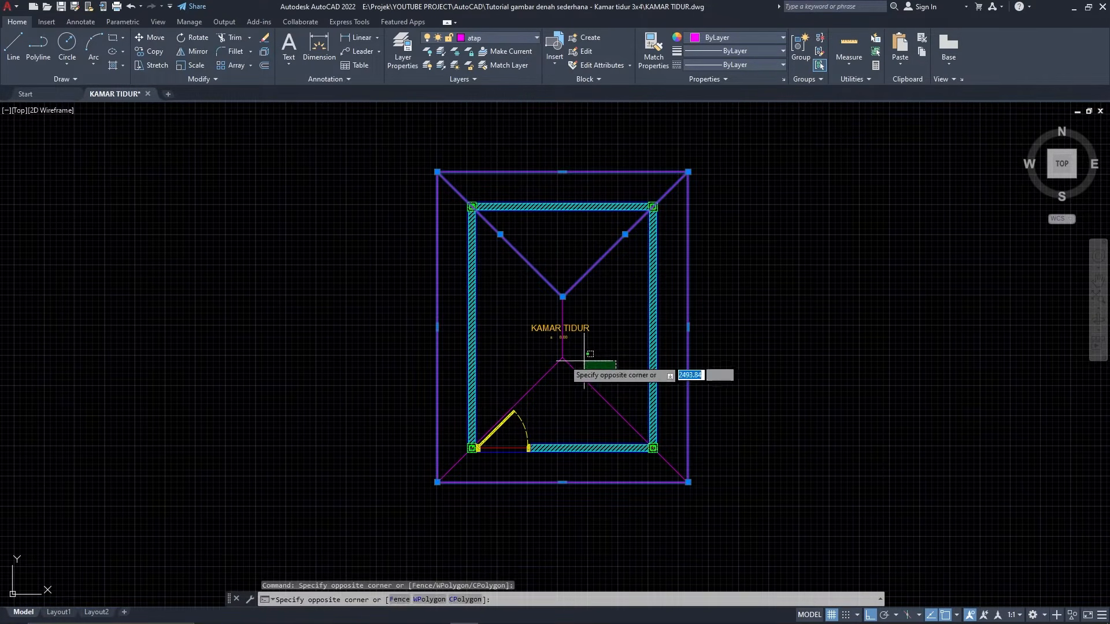
pyautogui.click(528, 342)
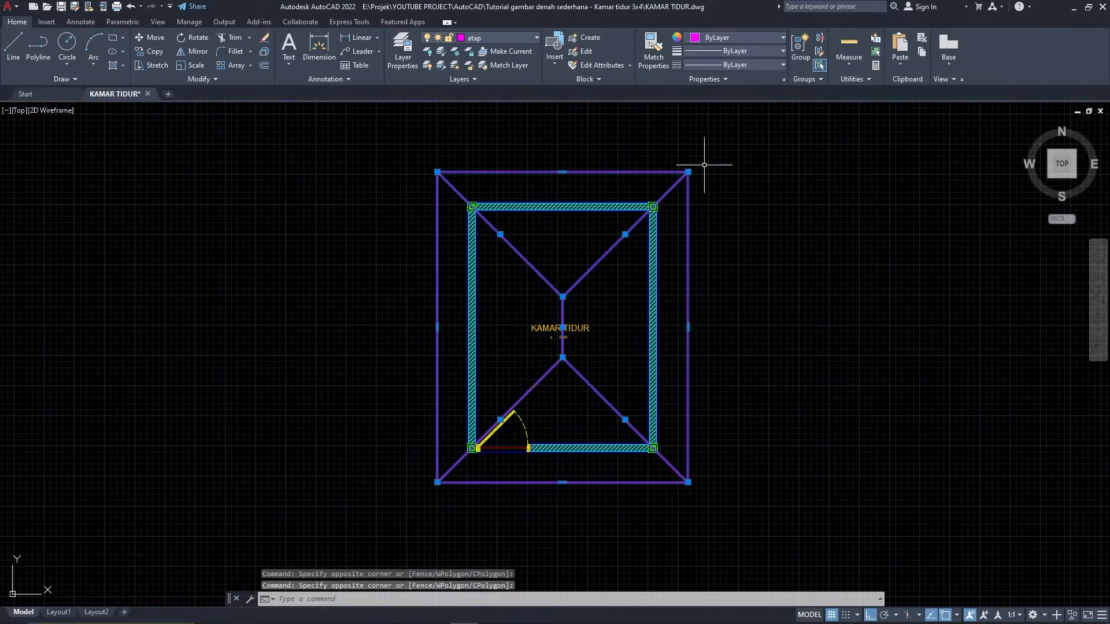
pyautogui.click(730, 65)
pyautogui.click(726, 107)
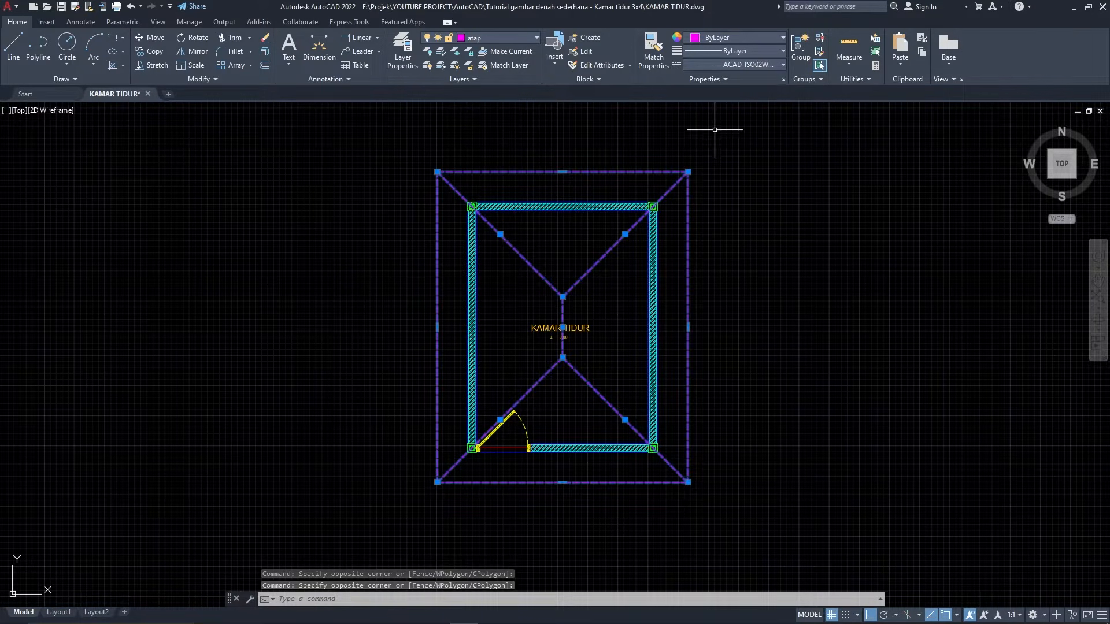
pyautogui.press('Escape')
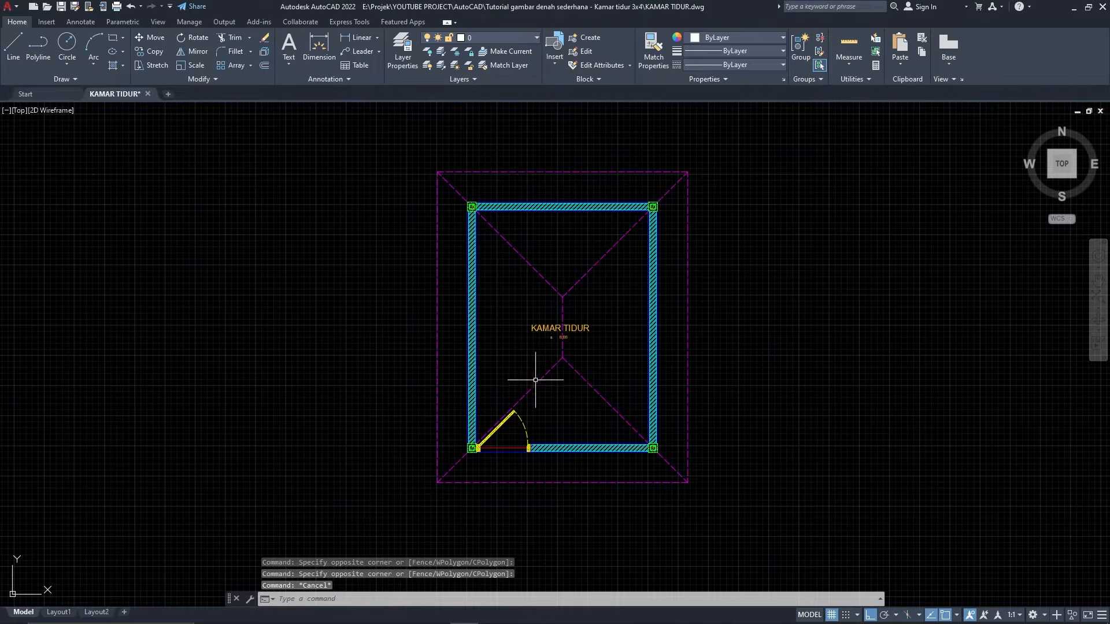
pyautogui.scroll(2, 478, 466)
pyautogui.scroll(4, 439, 480)
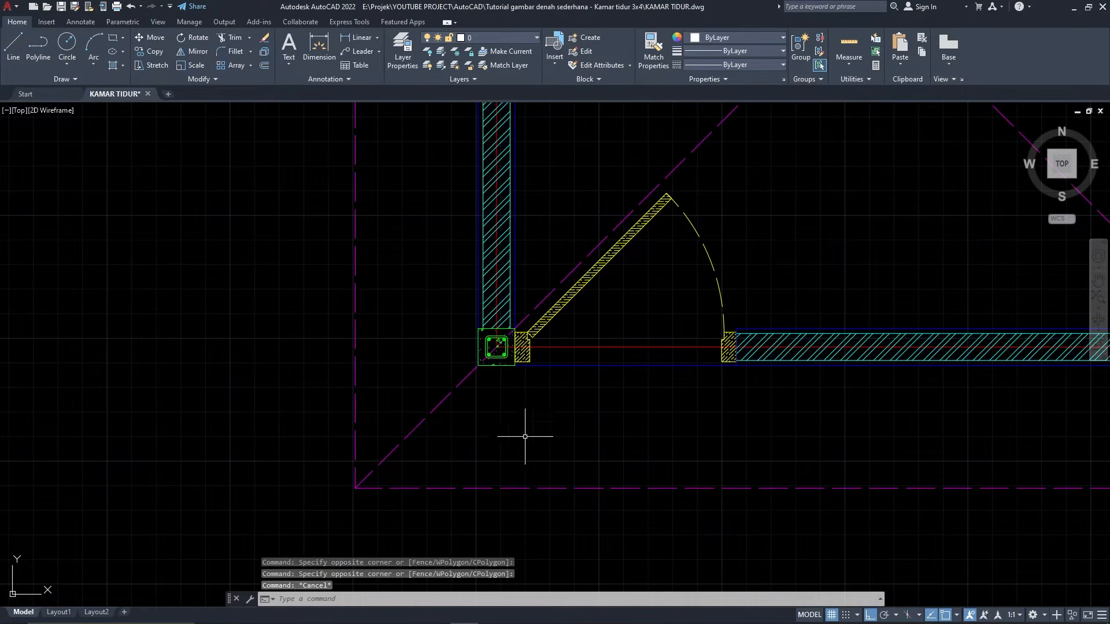
pyautogui.scroll(-7, 453, 396)
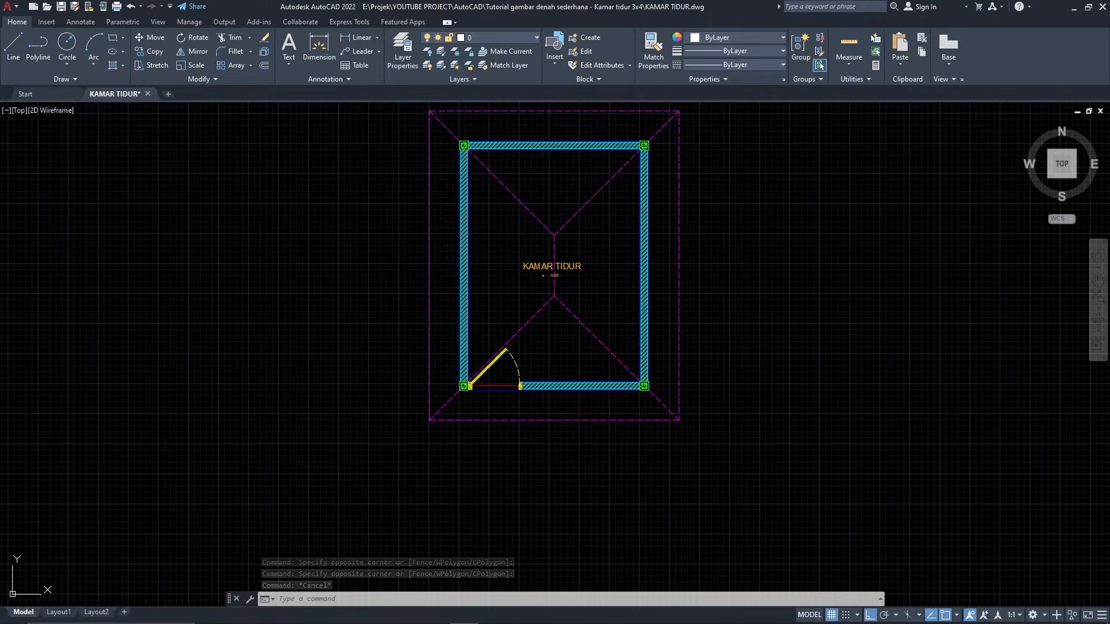
pyautogui.moveTo(512, 173); pyautogui.dragTo(515, 226, button='middle')
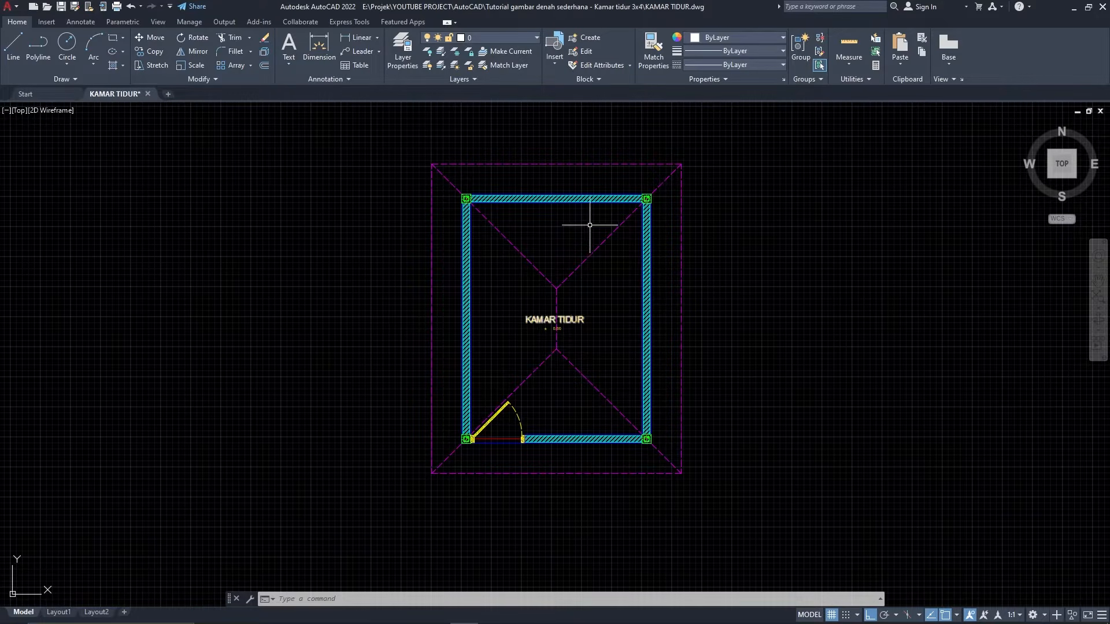
pyautogui.scroll(-2, 594, 297)
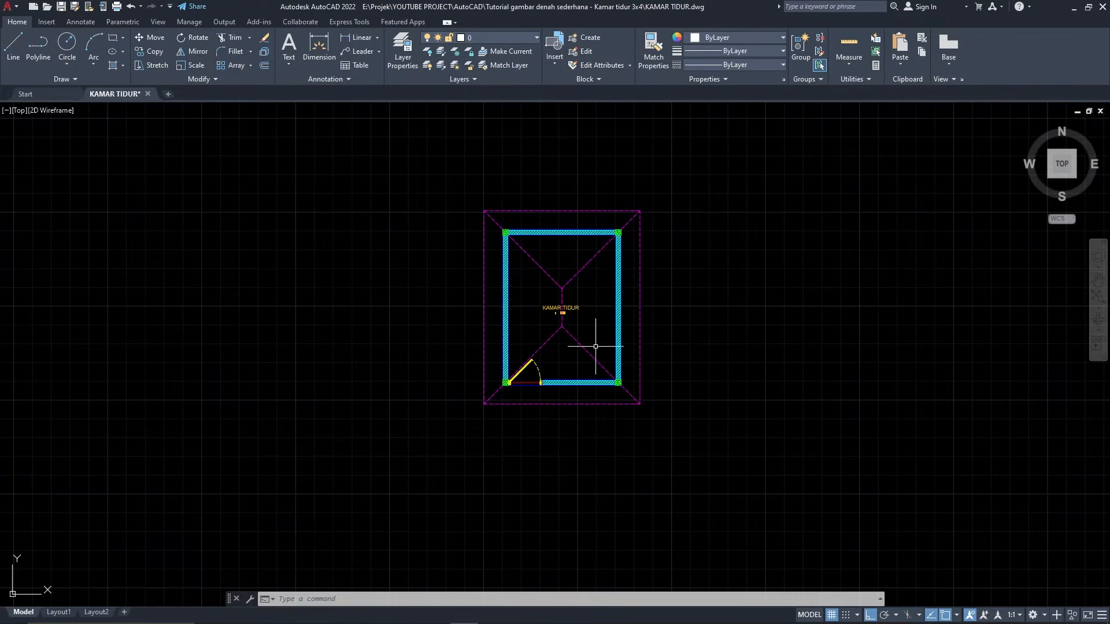
pyautogui.moveTo(593, 393); pyautogui.dragTo(606, 355, button='middle')
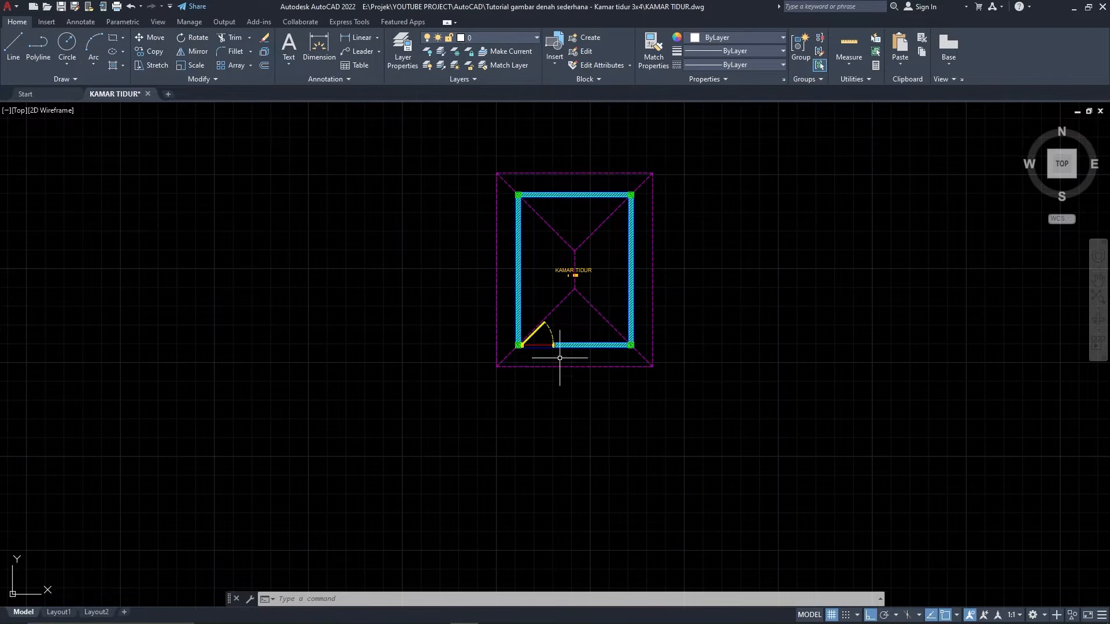
# Step: Draw a vertical construction line through the outer lower-left corner of the lower-left column
pyautogui.scroll(2, 563, 373)
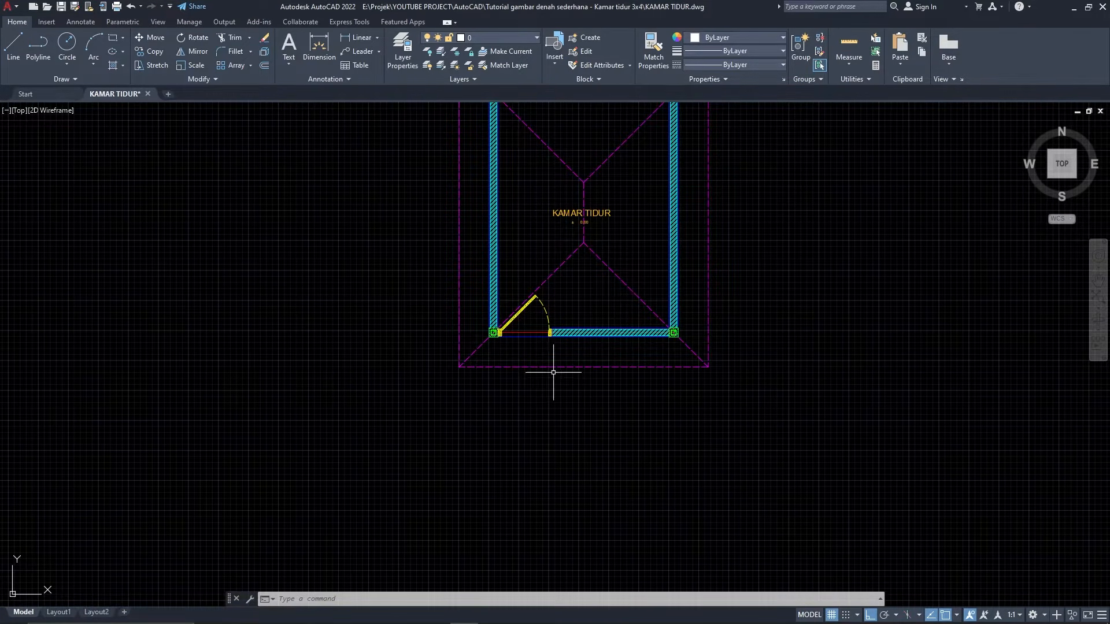
pyautogui.write('xl')
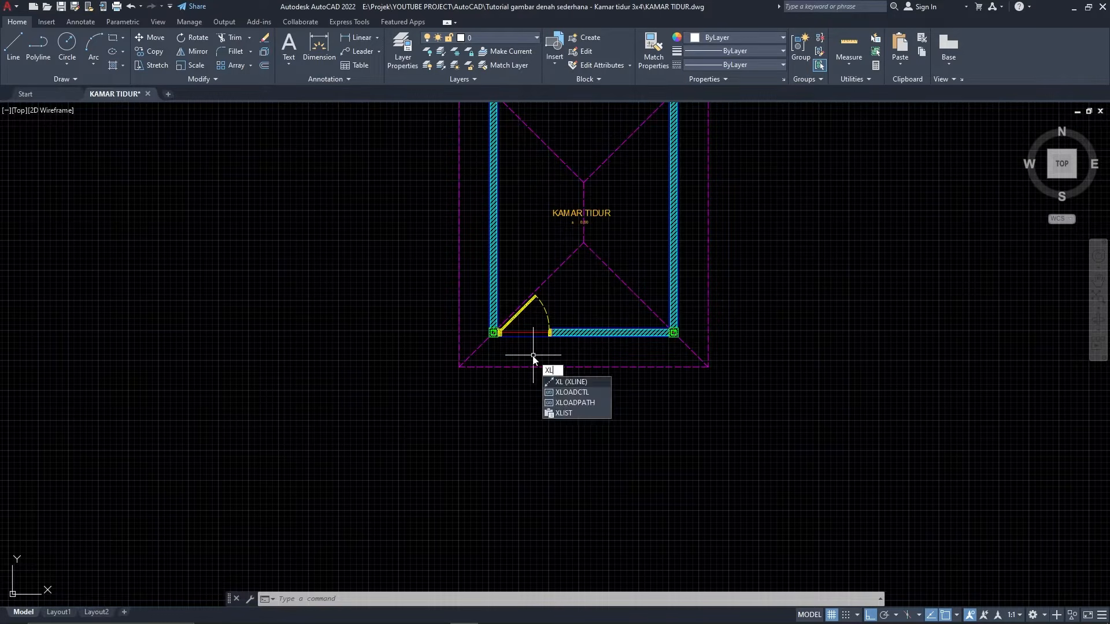
pyautogui.press('Return')
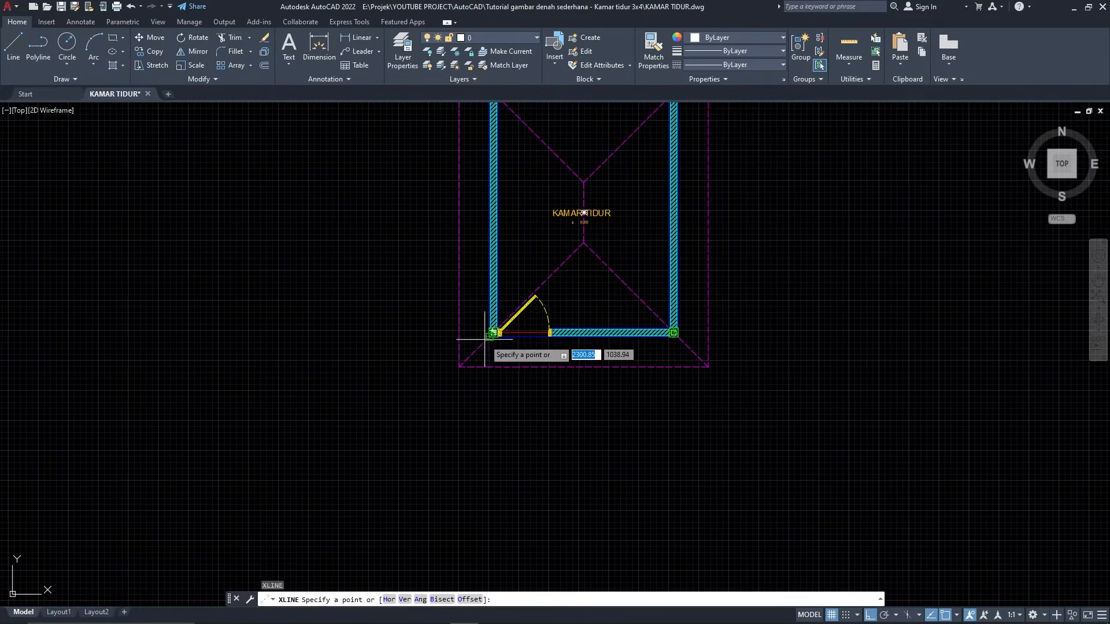
pyautogui.scroll(2, 486, 341)
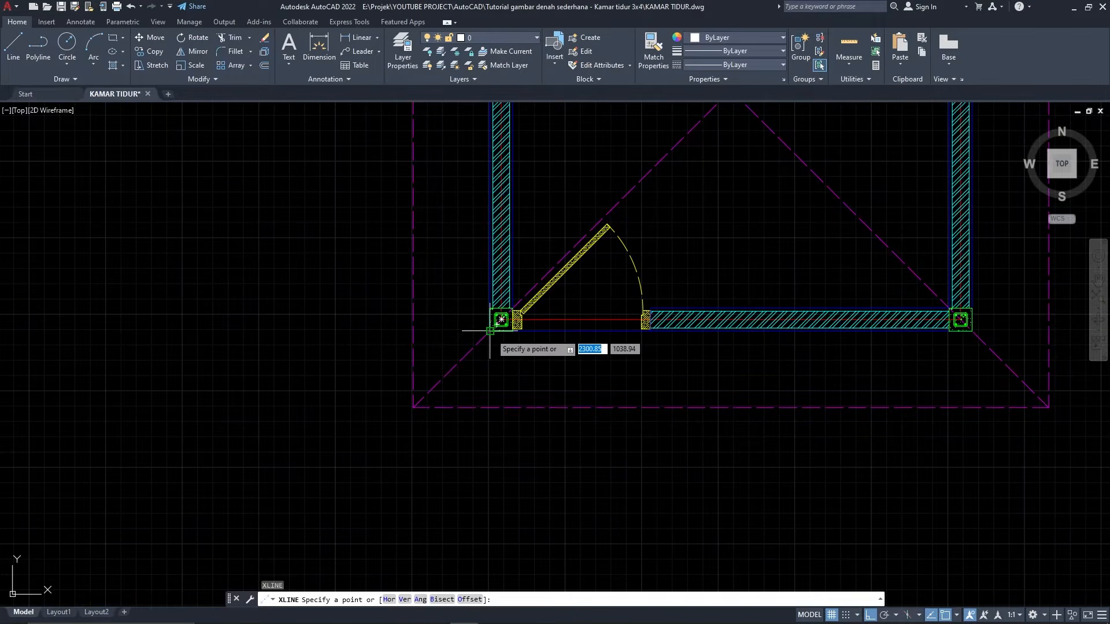
pyautogui.click(490, 331)
pyautogui.click(490, 468)
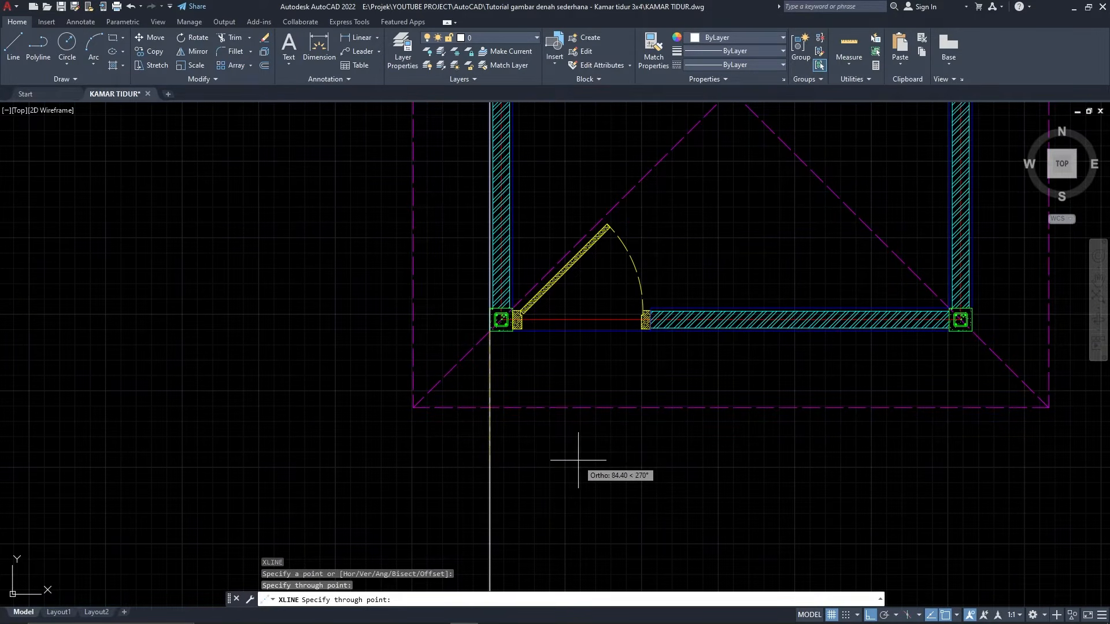
pyautogui.press('Return')
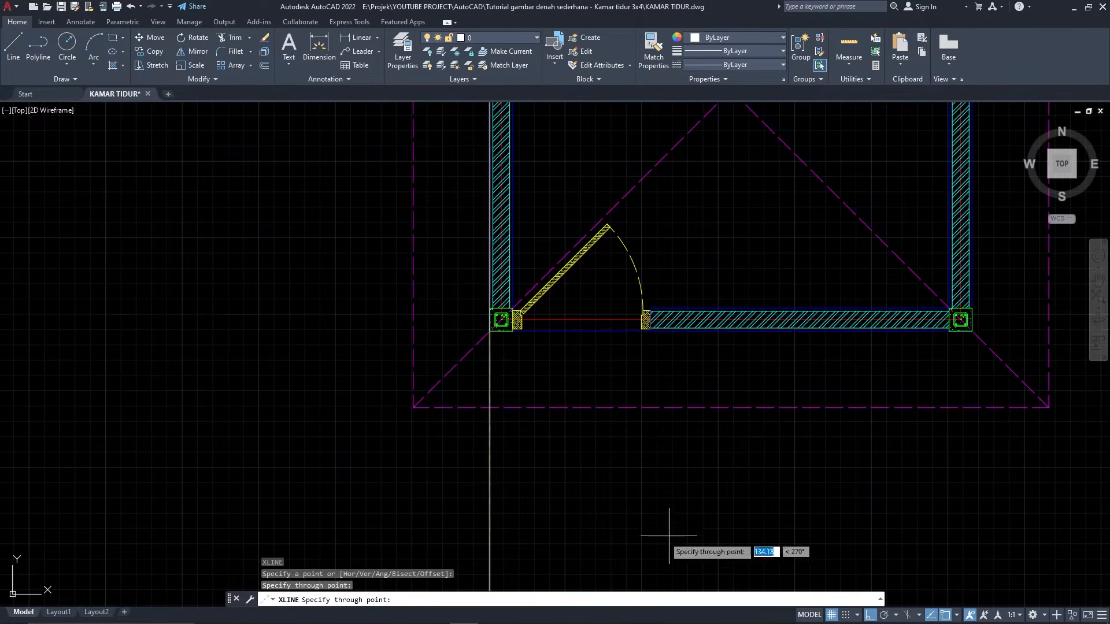
# Step: Copy the vertical construction line to the outer lower-right corner of the lower-right column
pyautogui.click(534, 509)
pyautogui.click(489, 484)
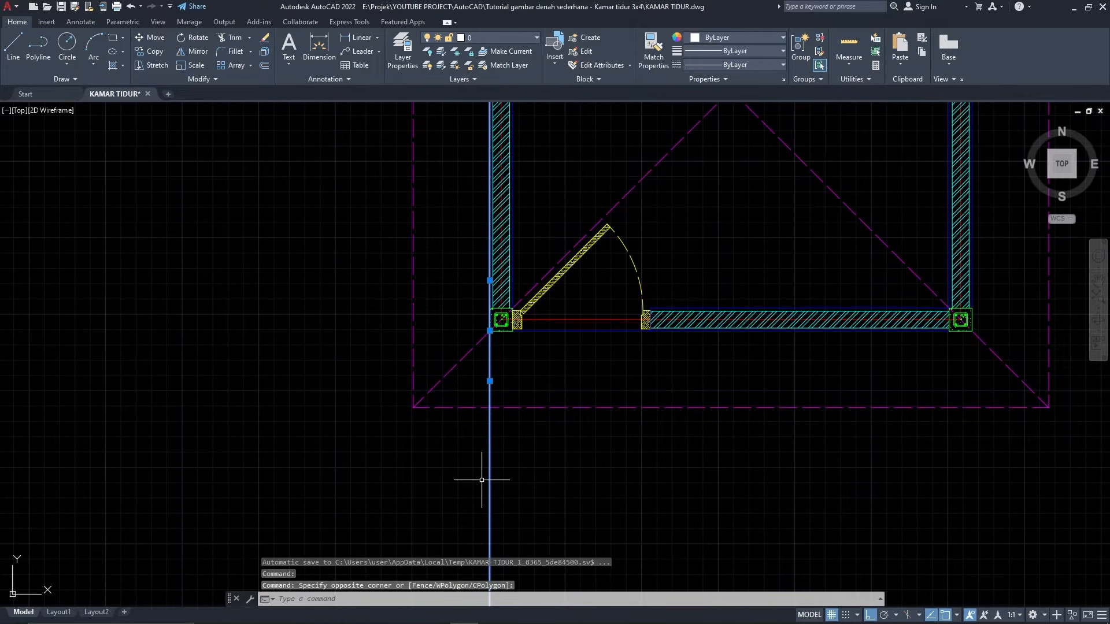
pyautogui.write('CO')
pyautogui.press('Return')
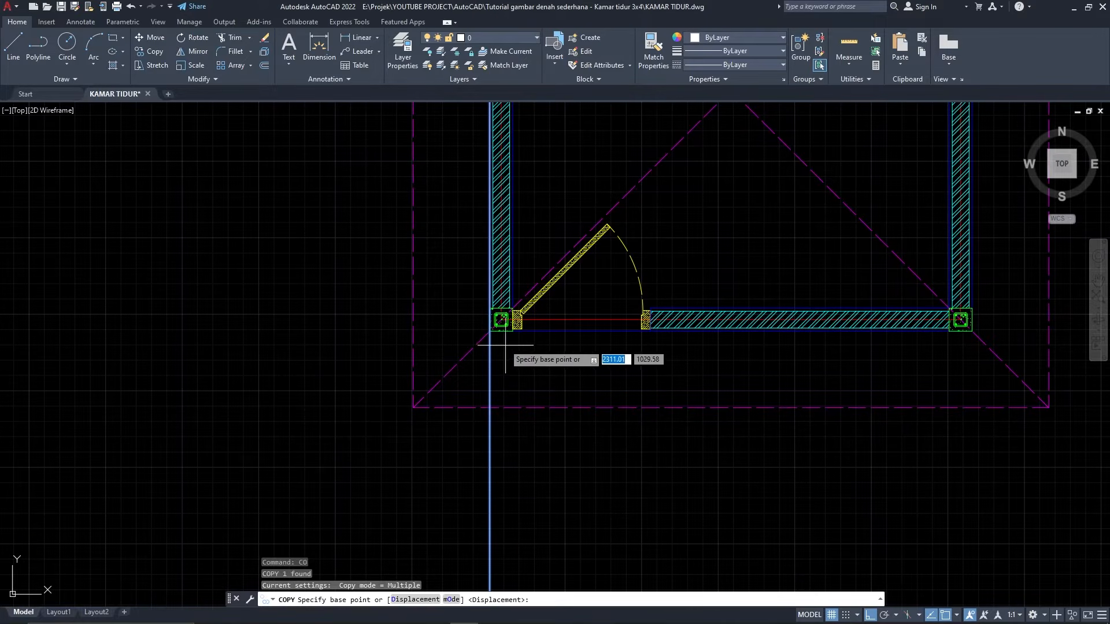
pyautogui.click(490, 331)
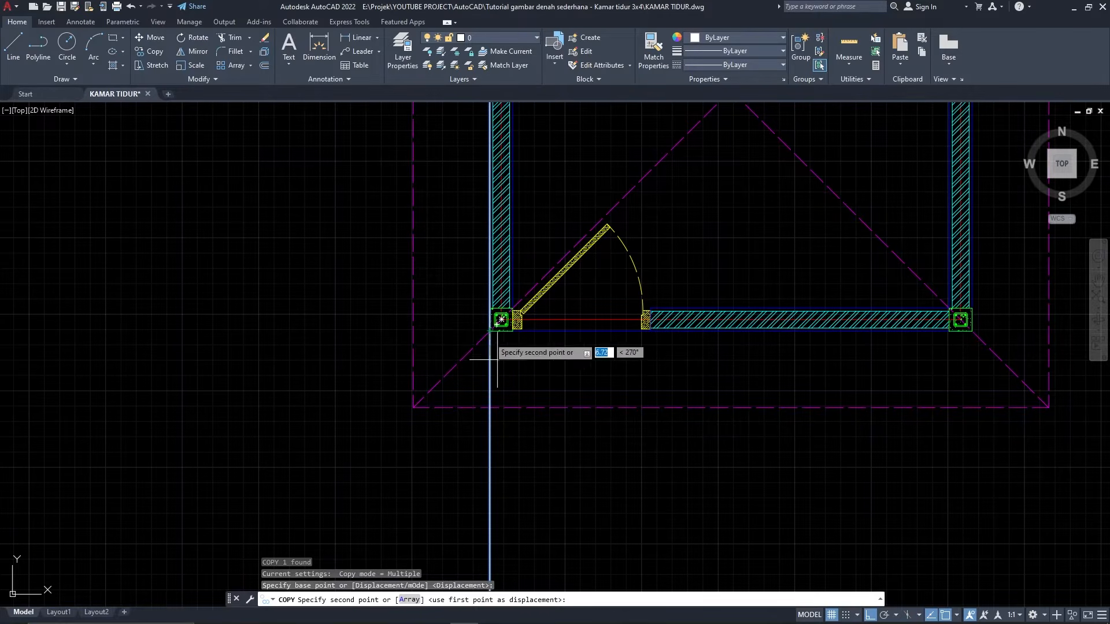
pyautogui.click(972, 330)
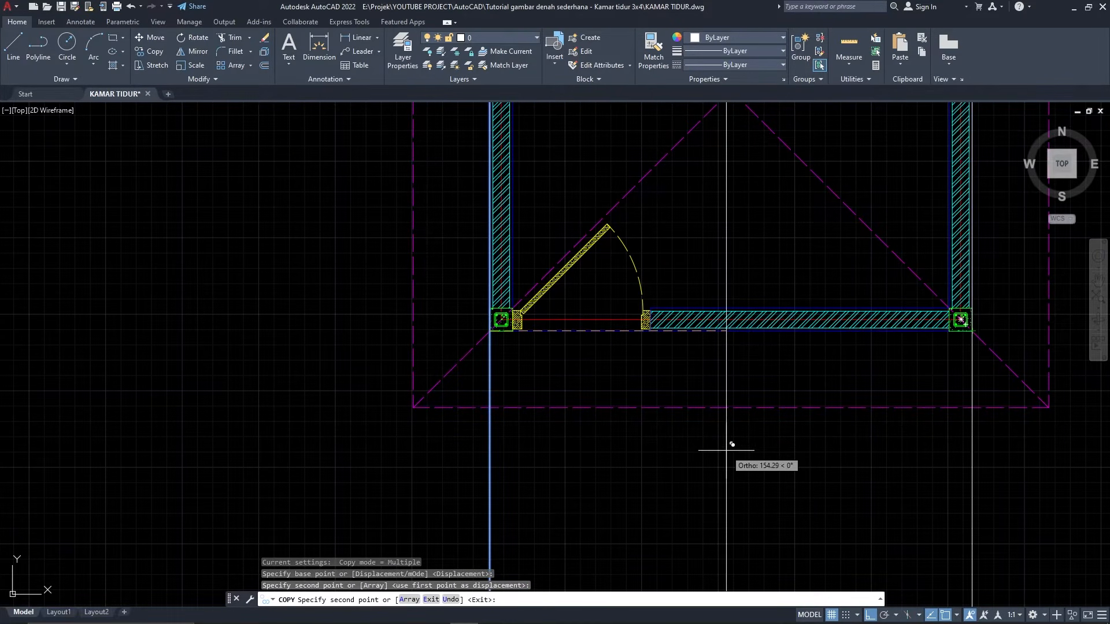
pyautogui.press('Return')
# Step: Move both vertical construction lines to the plesteran layer
pyautogui.scroll(-6, 683, 378)
pyautogui.moveTo(768, 407); pyautogui.dragTo(723, 362, button='middle')
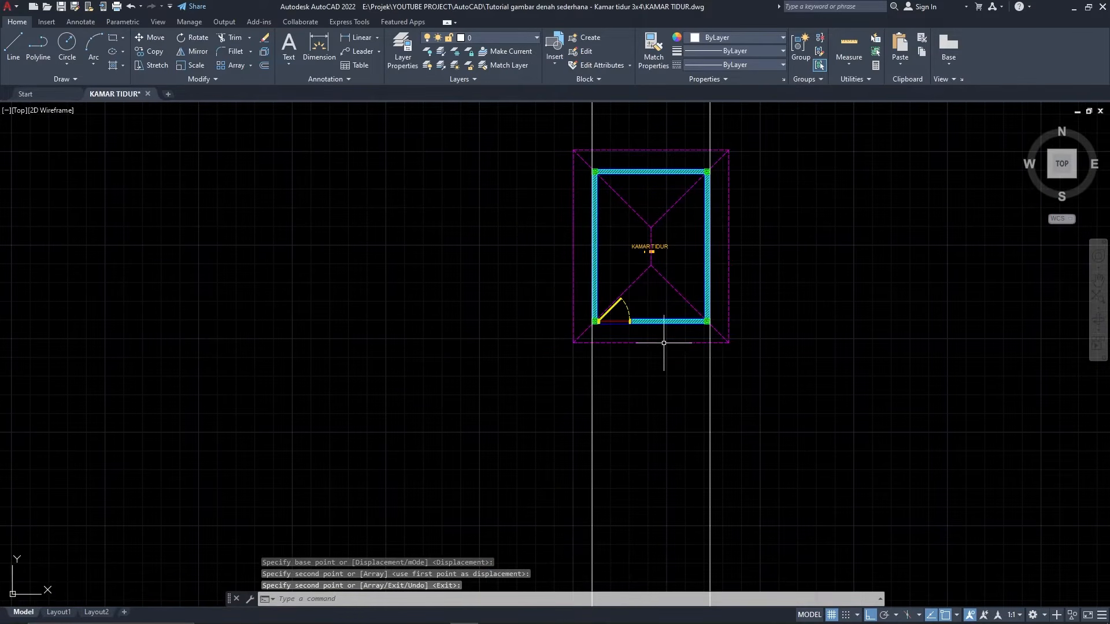
pyautogui.scroll(12, 594, 317)
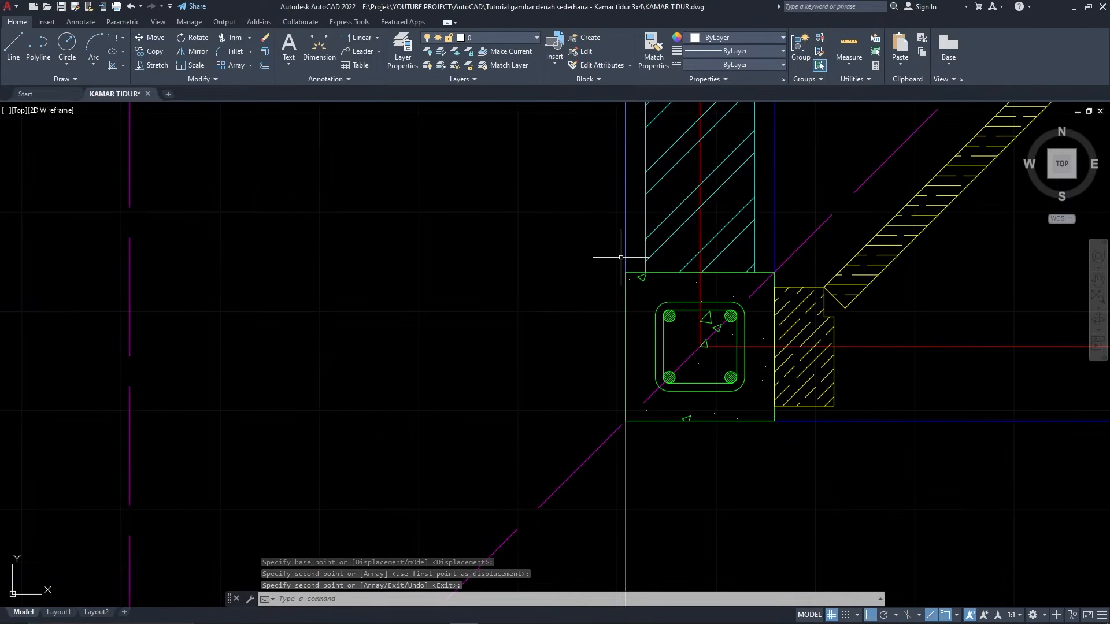
pyautogui.scroll(-8, 614, 245)
pyautogui.click(1027, 489)
pyautogui.click(590, 387)
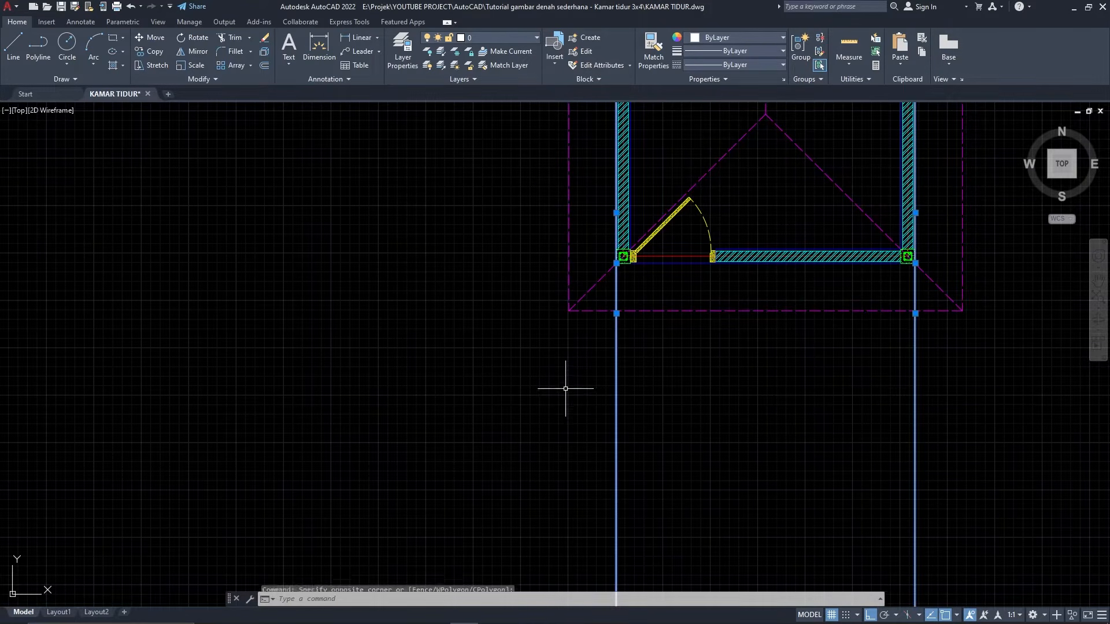
pyautogui.click(489, 38)
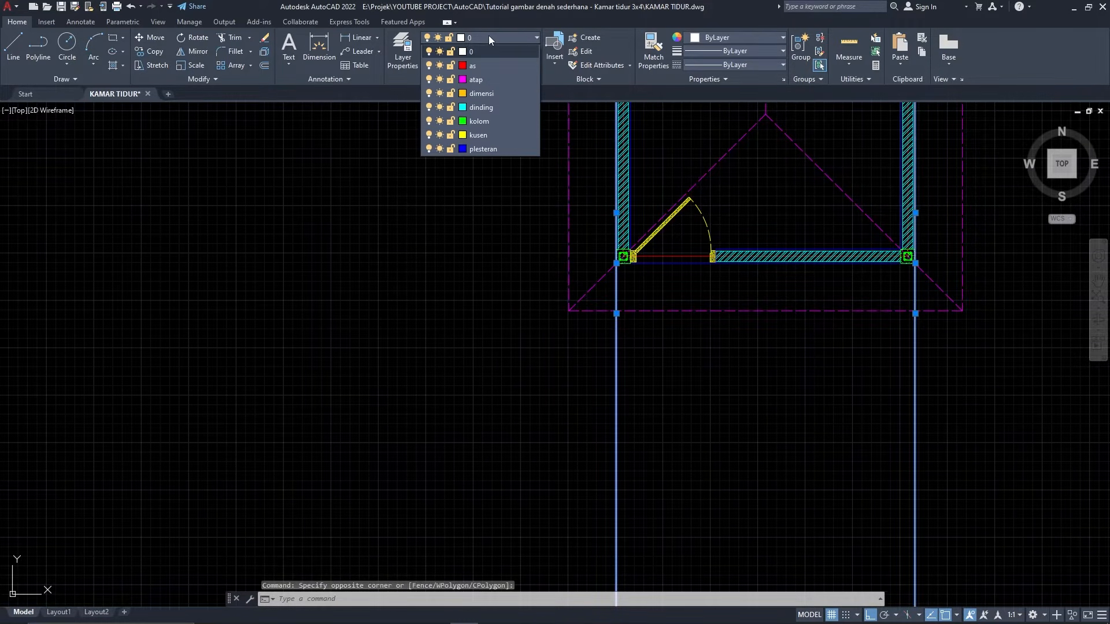
pyautogui.click(480, 149)
pyautogui.press('Escape')
# Step: Set the linetype of the two vertical construction lines to Continuous
pyautogui.click(996, 444)
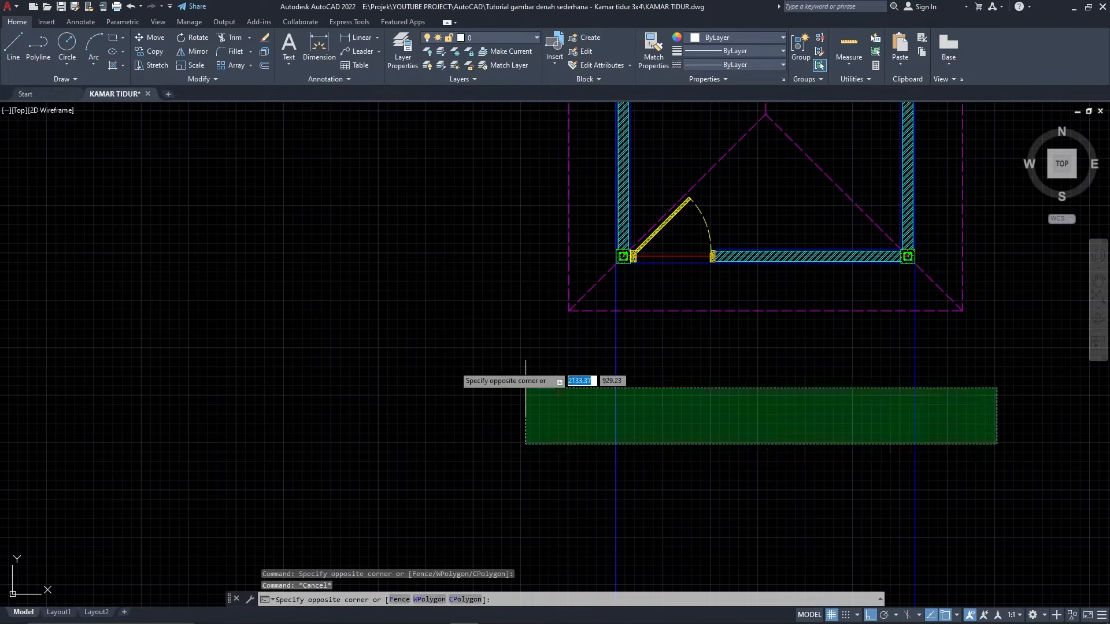
pyautogui.click(643, 413)
pyautogui.click(735, 57)
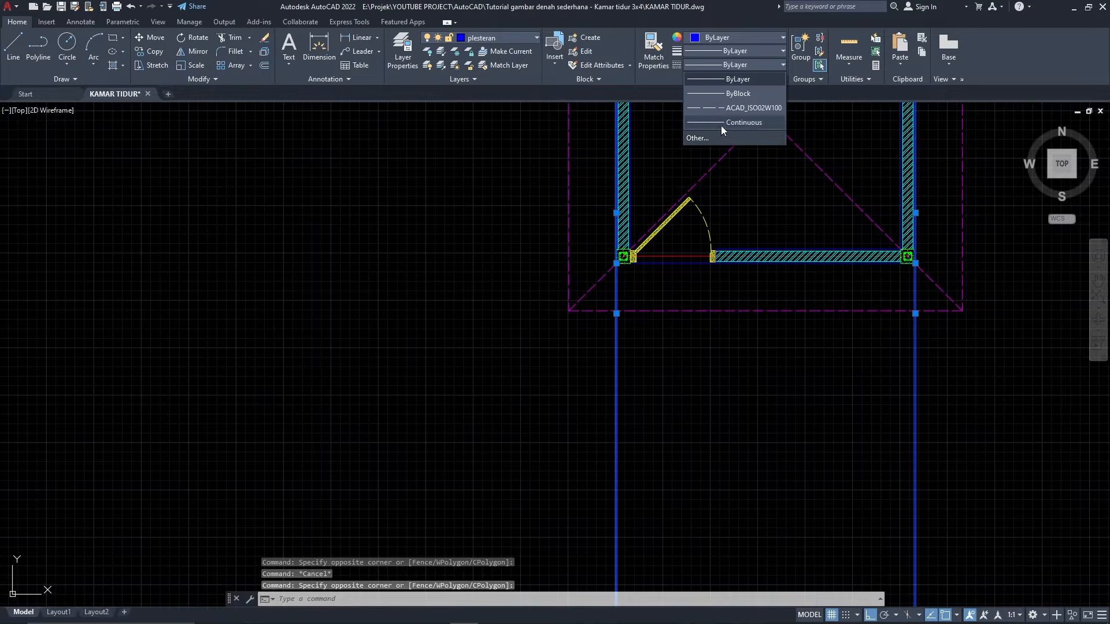
pyautogui.click(720, 126)
pyautogui.press('Escape')
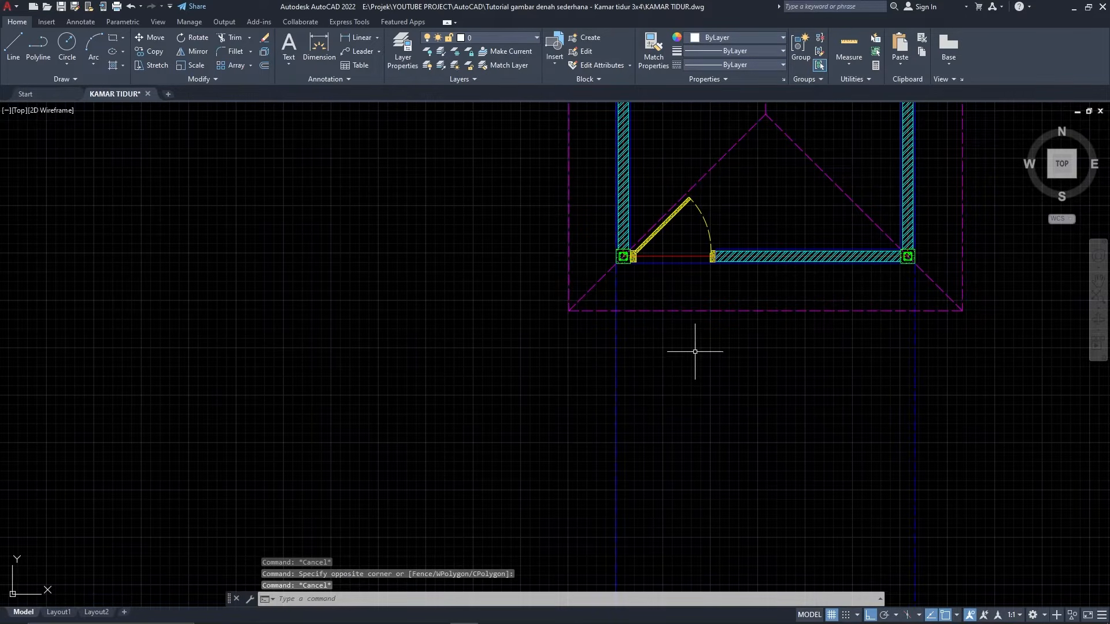
pyautogui.scroll(-5, 694, 351)
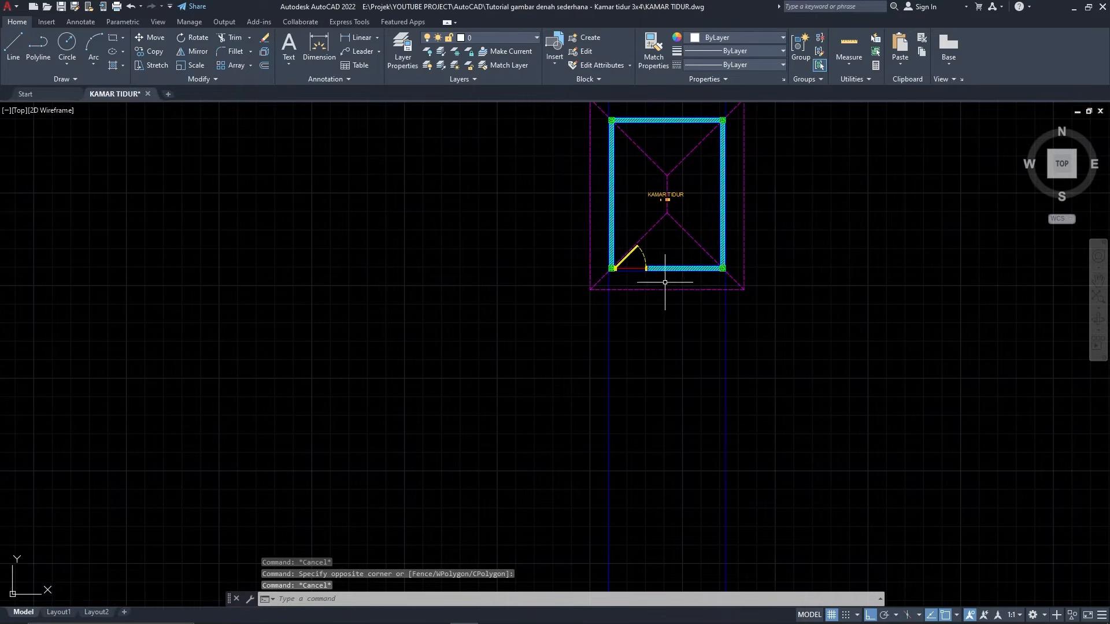
pyautogui.moveTo(664, 470); pyautogui.dragTo(629, 436, button='middle')
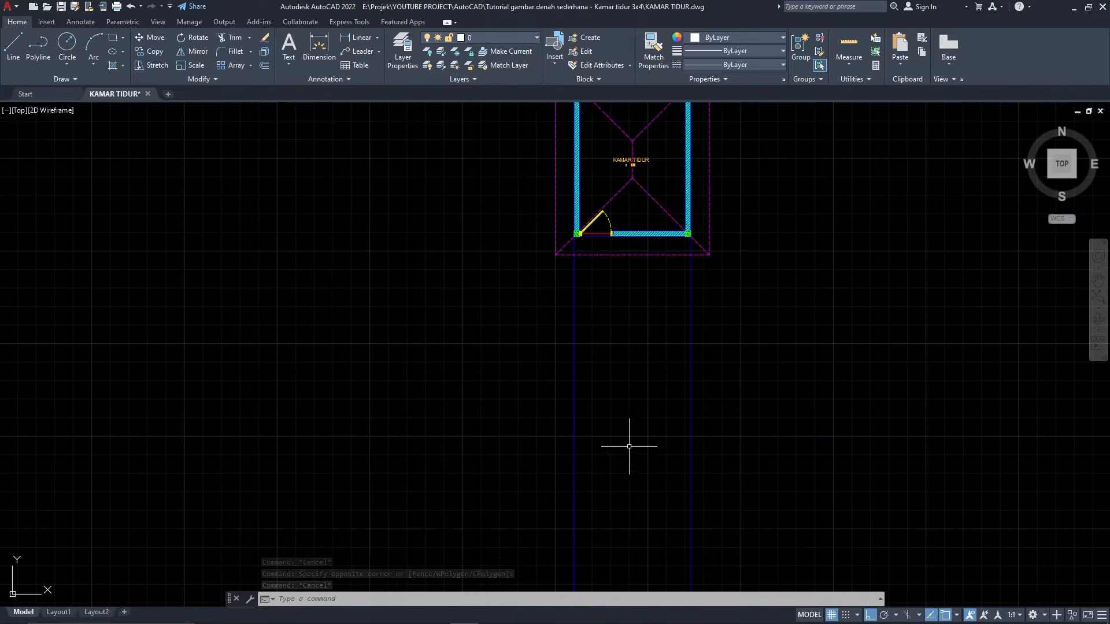
# Step: Draw a horizontal line below the plan spanning between the two vertical construction lines
pyautogui.moveTo(640, 367); pyautogui.dragTo(640, 366, button='middle')
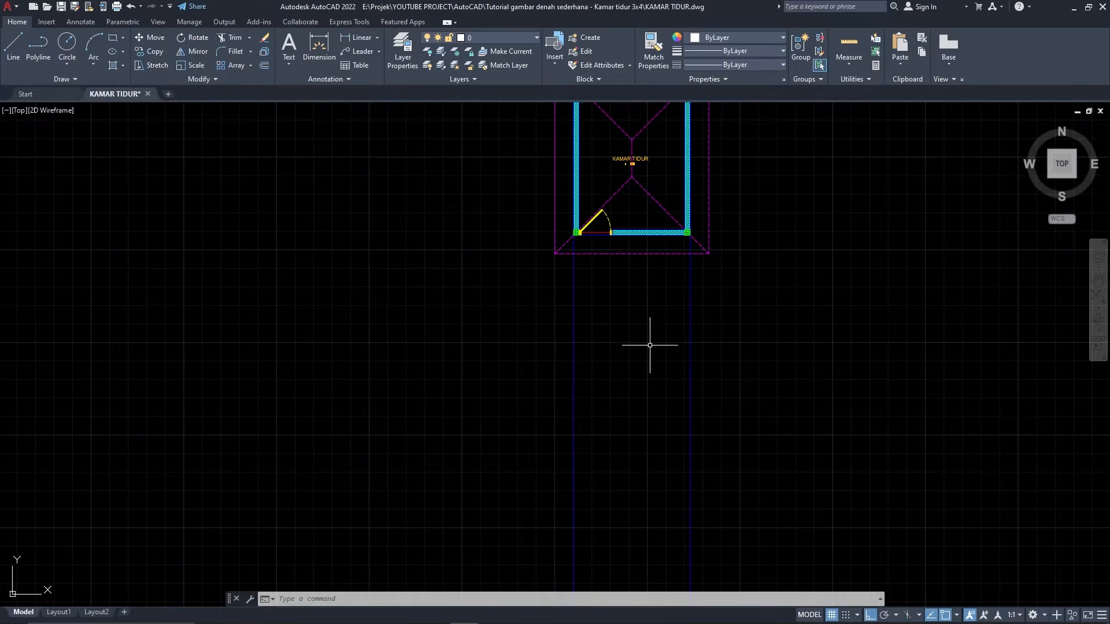
pyautogui.scroll(-2, 650, 345)
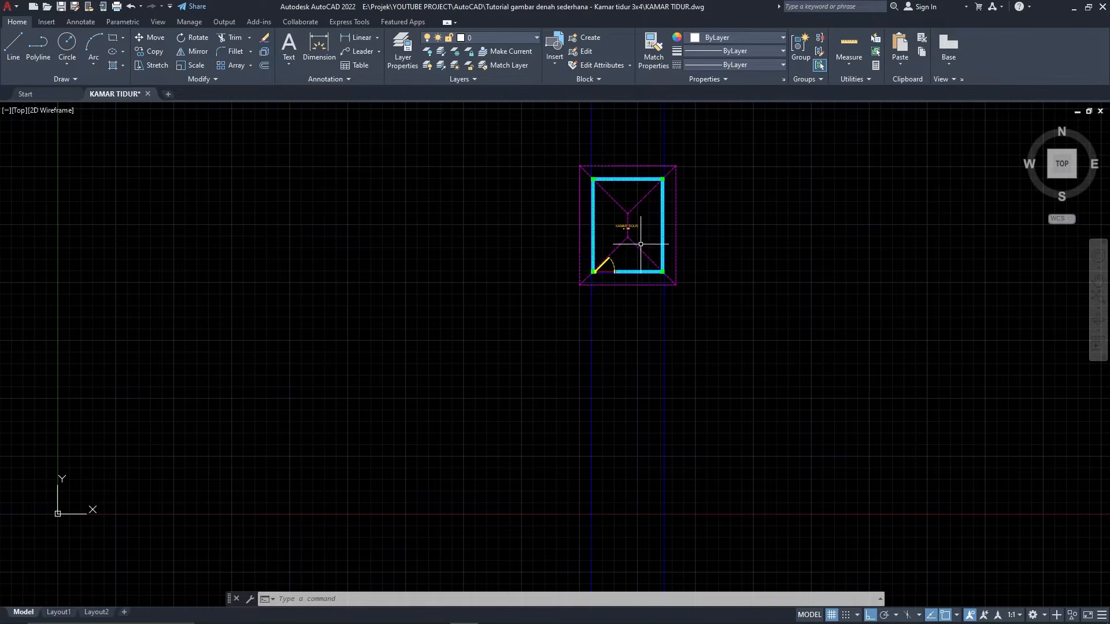
pyautogui.scroll(4, 625, 357)
pyautogui.write('l')
pyautogui.press('Return')
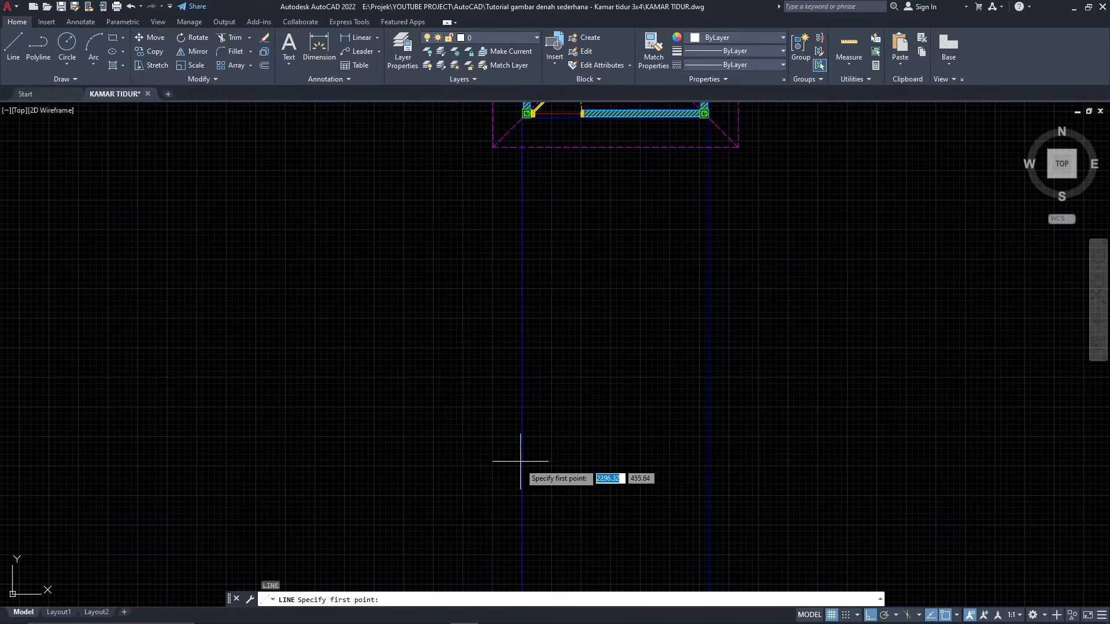
pyautogui.click(522, 434)
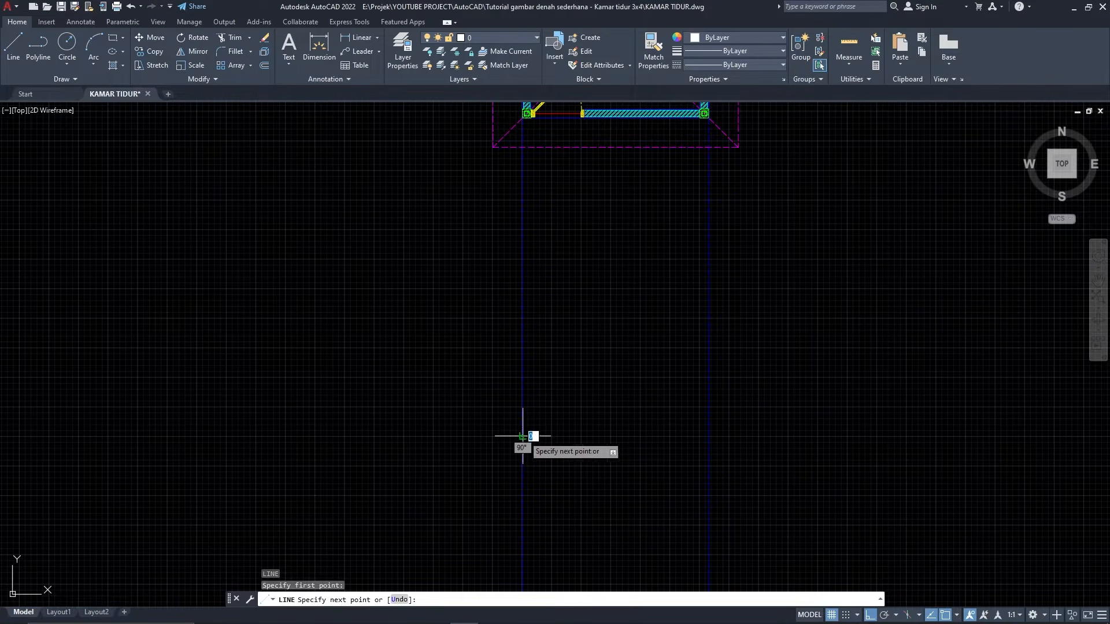
pyautogui.click(707, 436)
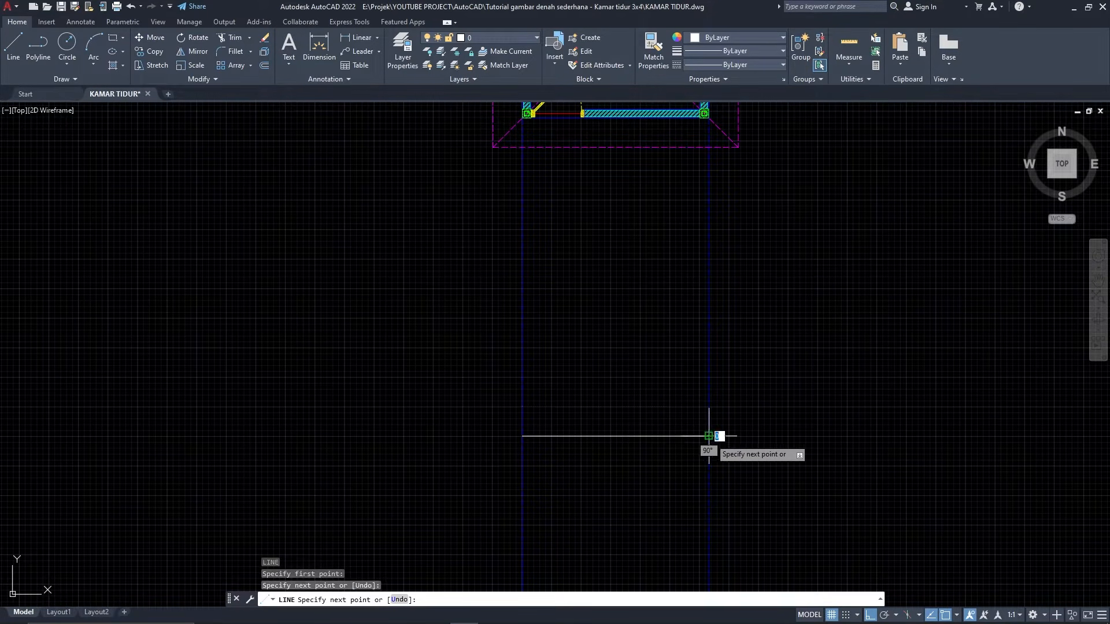
pyautogui.press('Return')
# Step: Move the horizontal line between the construction lines to the dinding layer
pyautogui.click(641, 462)
pyautogui.click(596, 375)
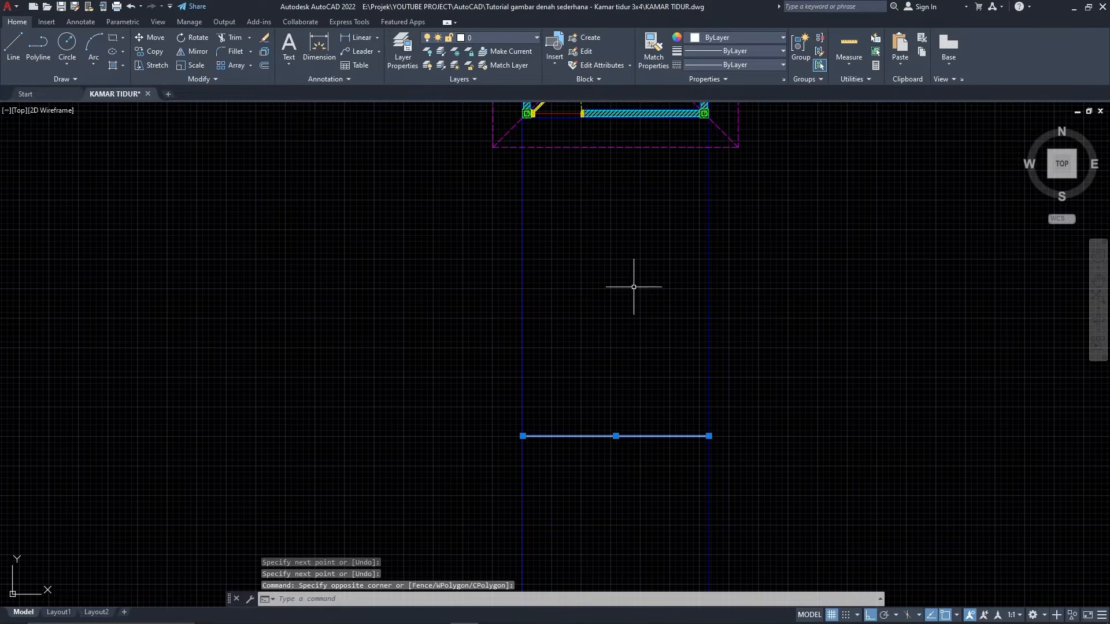
pyautogui.click(488, 39)
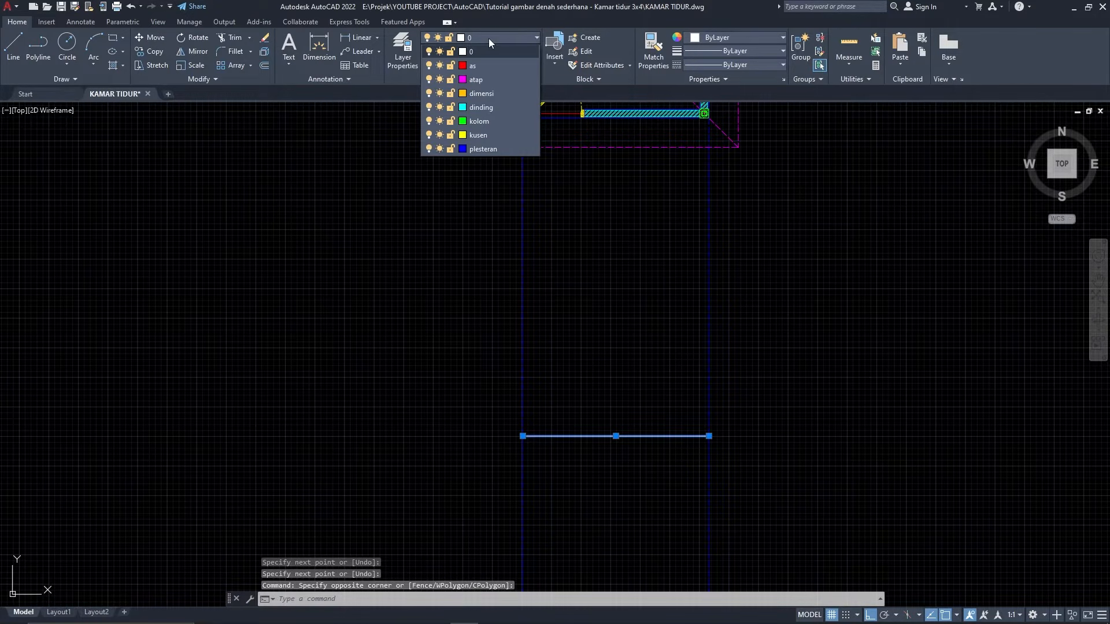
pyautogui.click(482, 107)
pyautogui.press('Escape')
# Step: Examine the floor level mark under the KAMAR TIDUR label and the front wall around the door
pyautogui.moveTo(679, 408); pyautogui.dragTo(677, 436, button='middle')
pyautogui.moveTo(632, 291); pyautogui.dragTo(625, 307, button='middle')
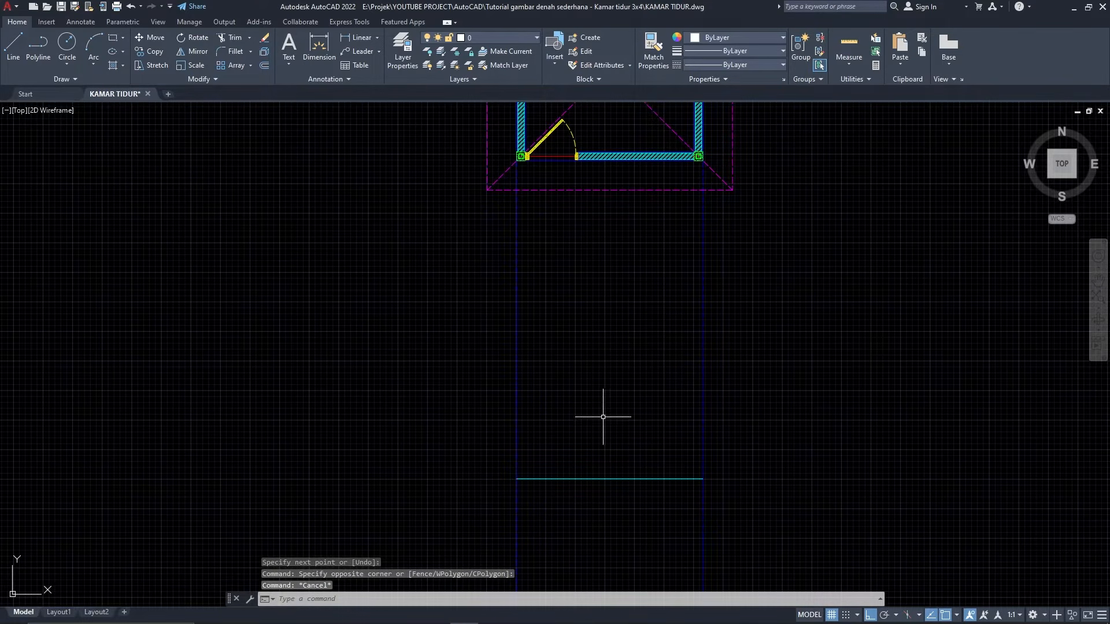
pyautogui.moveTo(603, 416); pyautogui.dragTo(587, 446, button='middle')
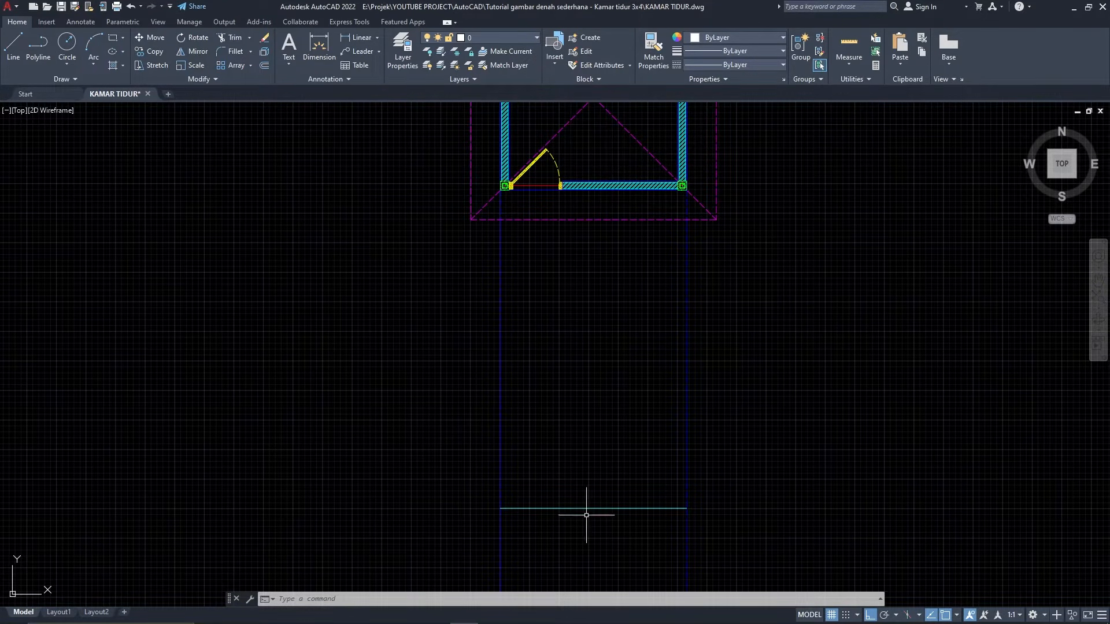
pyautogui.moveTo(606, 241); pyautogui.dragTo(621, 324, button='middle')
pyautogui.scroll(2, 601, 214)
pyautogui.scroll(5, 601, 214)
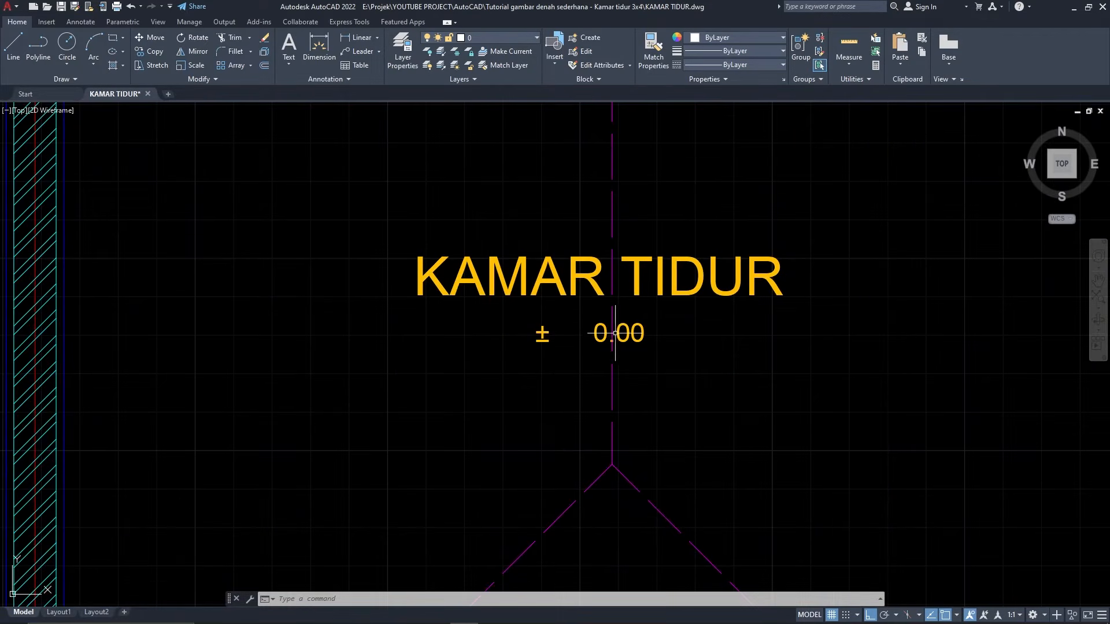
pyautogui.scroll(-5, 628, 309)
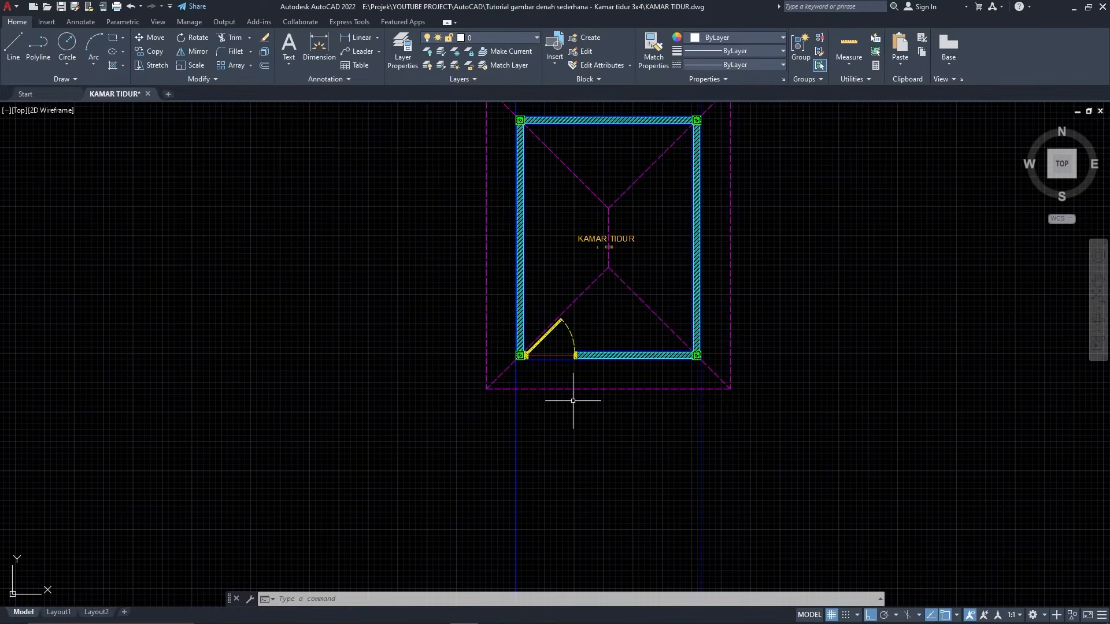
pyautogui.scroll(6, 525, 384)
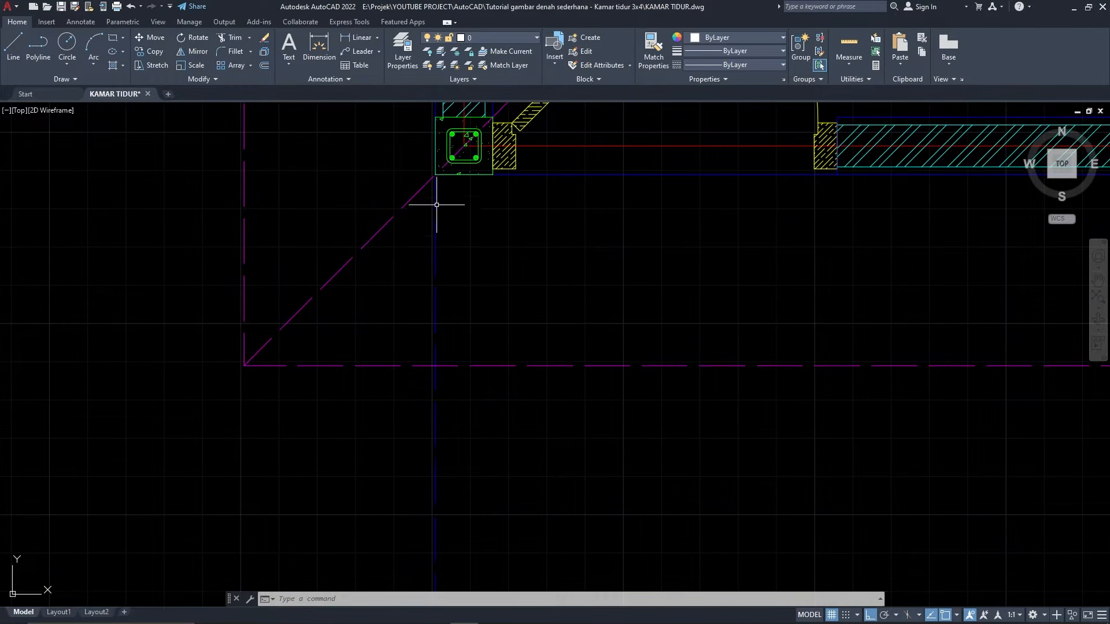
pyautogui.scroll(-5, 443, 349)
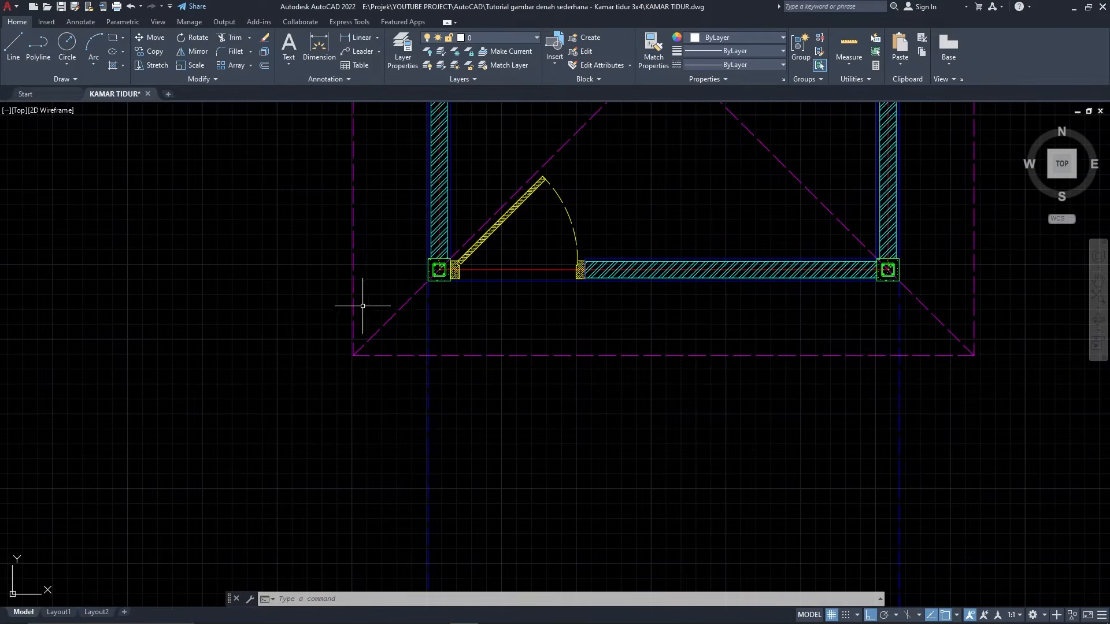
# Step: Draw a 315 by 50 rectangle along the front wall, starting at the outer lower-left corner of the lower-left column
pyautogui.scroll(4, 446, 295)
pyautogui.moveTo(446, 296); pyautogui.dragTo(437, 287, button='middle')
pyautogui.write('re')
pyautogui.click(490, 302)
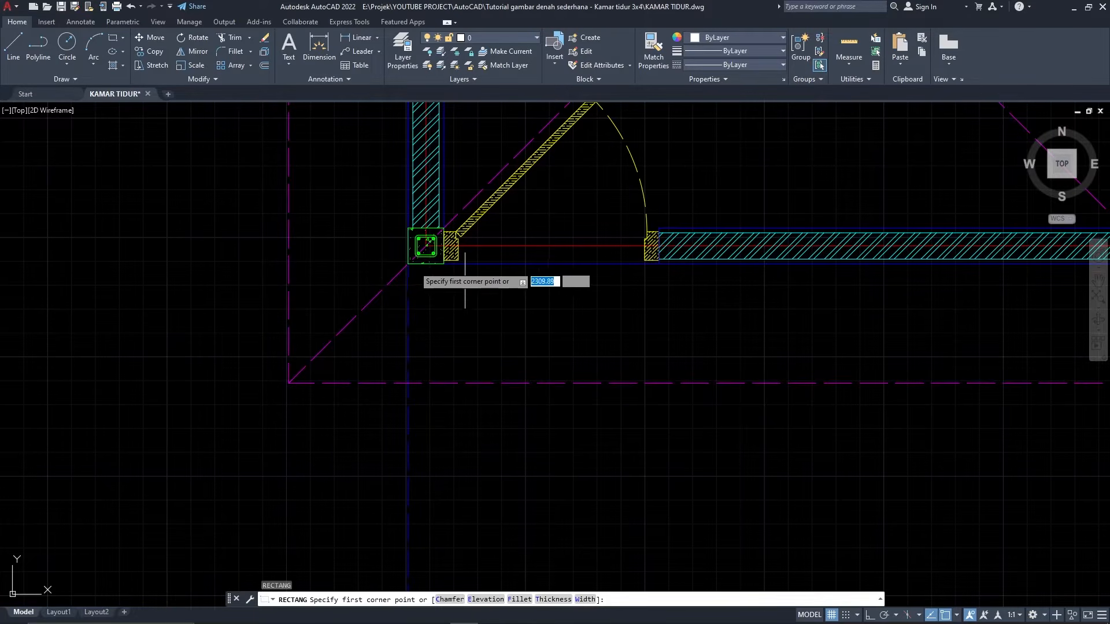
pyautogui.click(406, 265)
pyautogui.scroll(-4, 416, 358)
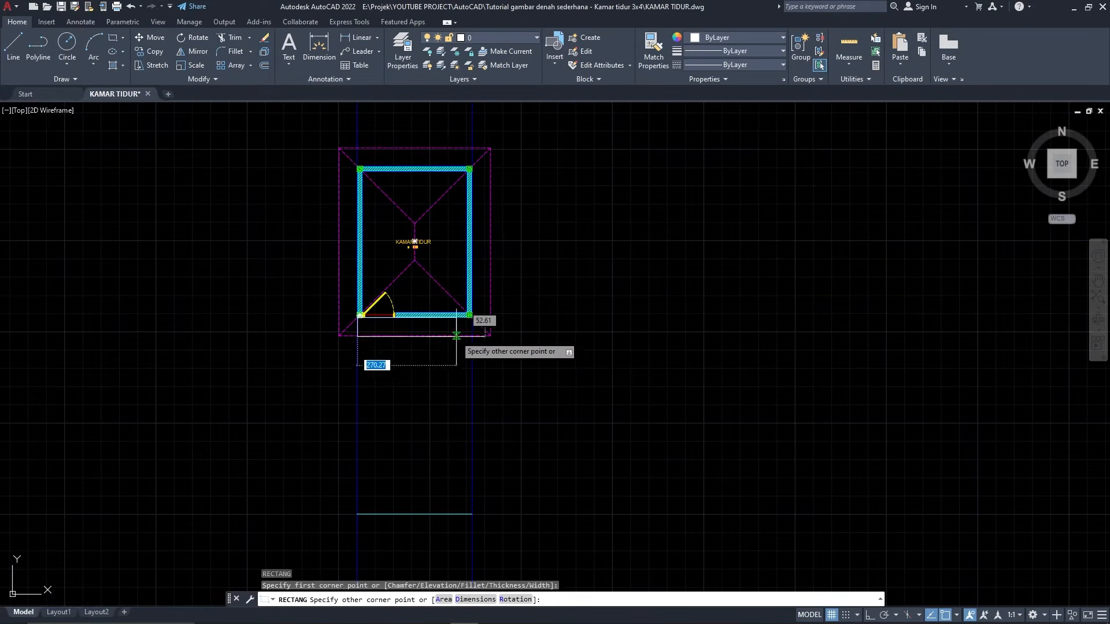
pyautogui.scroll(4, 480, 321)
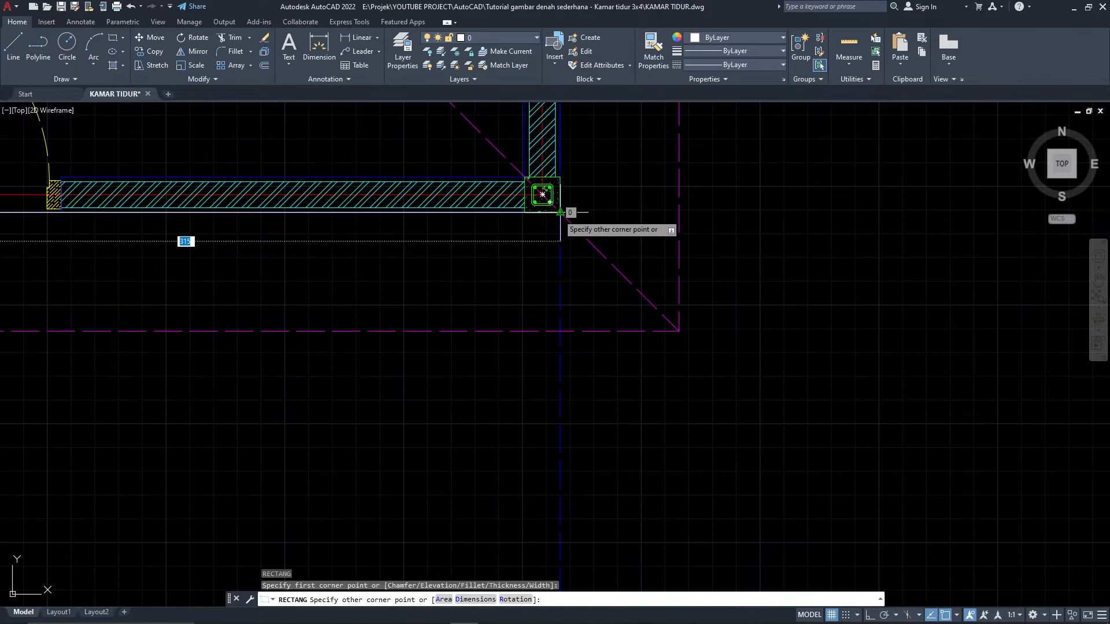
pyautogui.write('31')
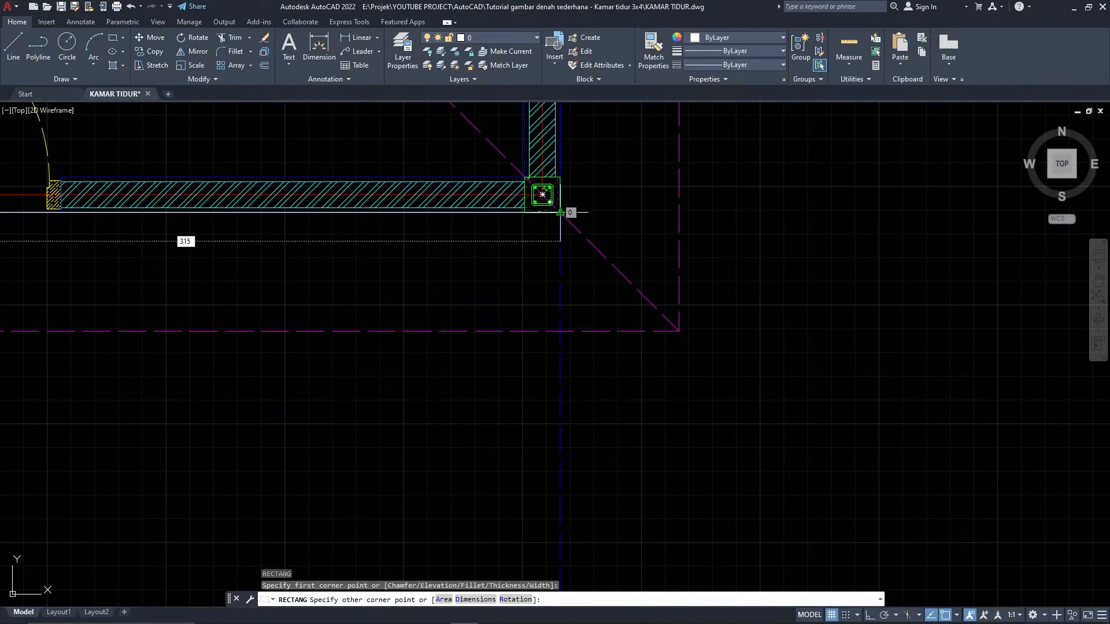
pyautogui.press('Tab')
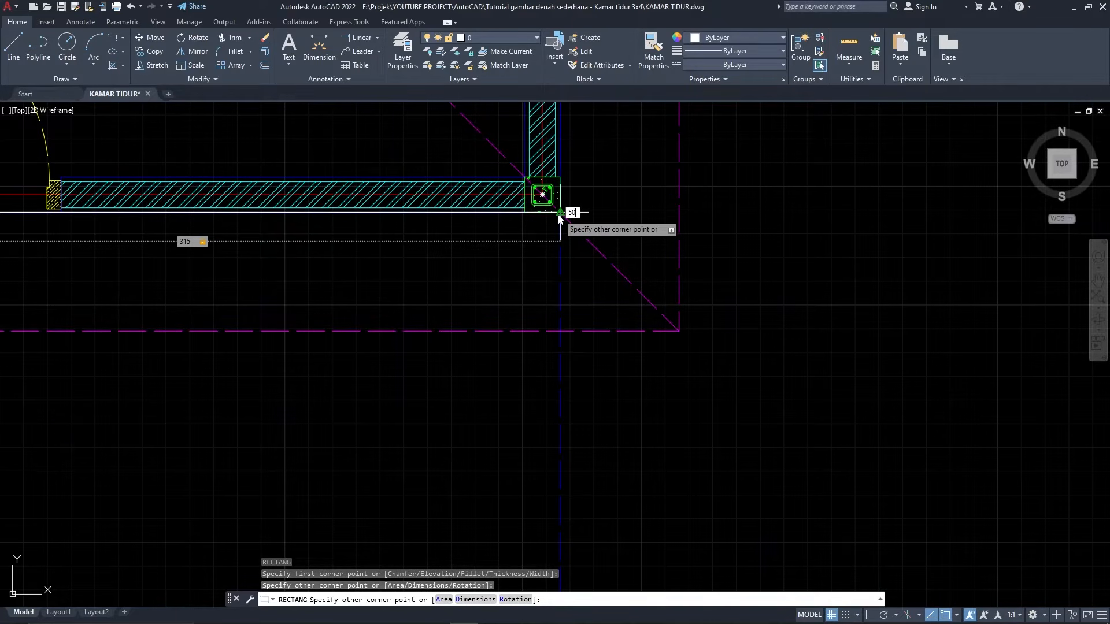
pyautogui.press('Return')
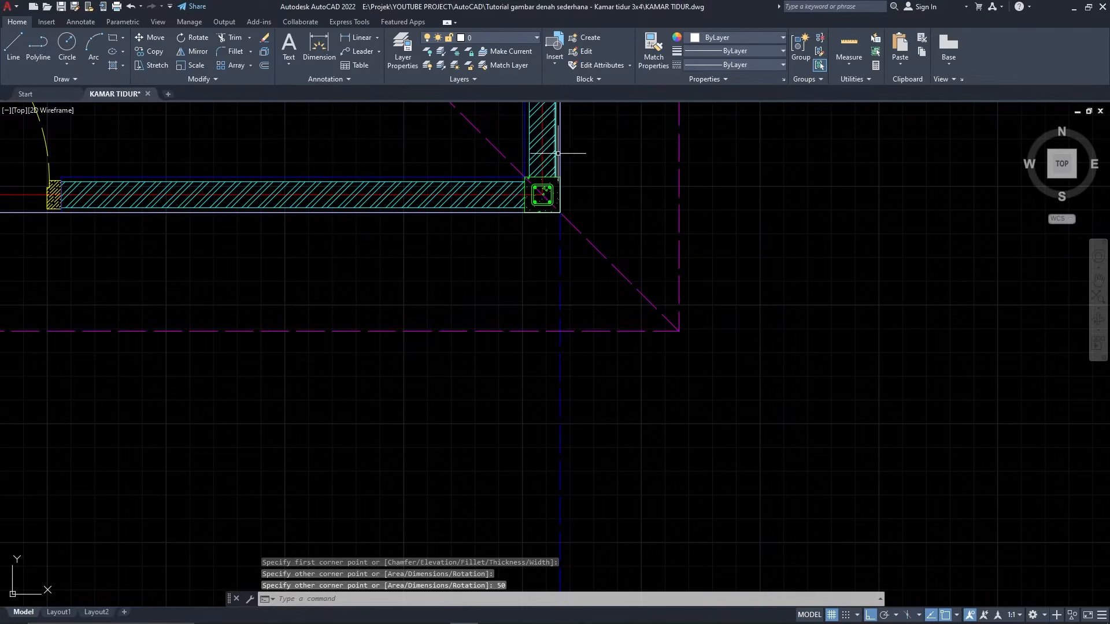
# Step: Move the rectangle down so its upper-right corner meets the outer lower-right corner of the lower-right column
pyautogui.click(560, 173)
pyautogui.moveTo(586, 213); pyautogui.dragTo(582, 332, button='middle')
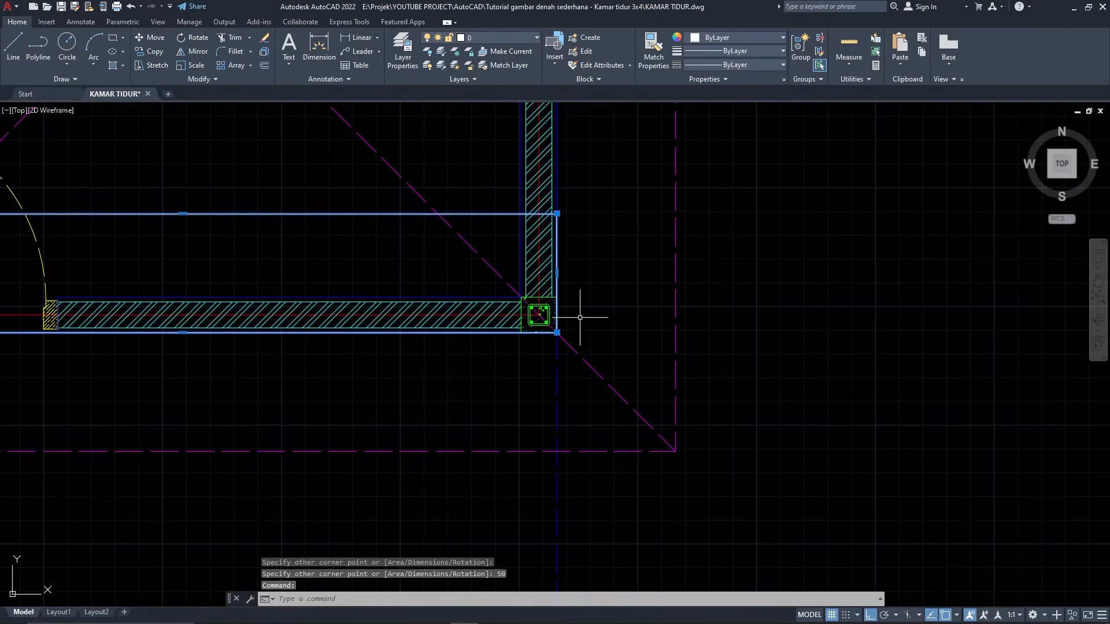
pyautogui.write('m')
pyautogui.press('Return')
pyautogui.click(558, 214)
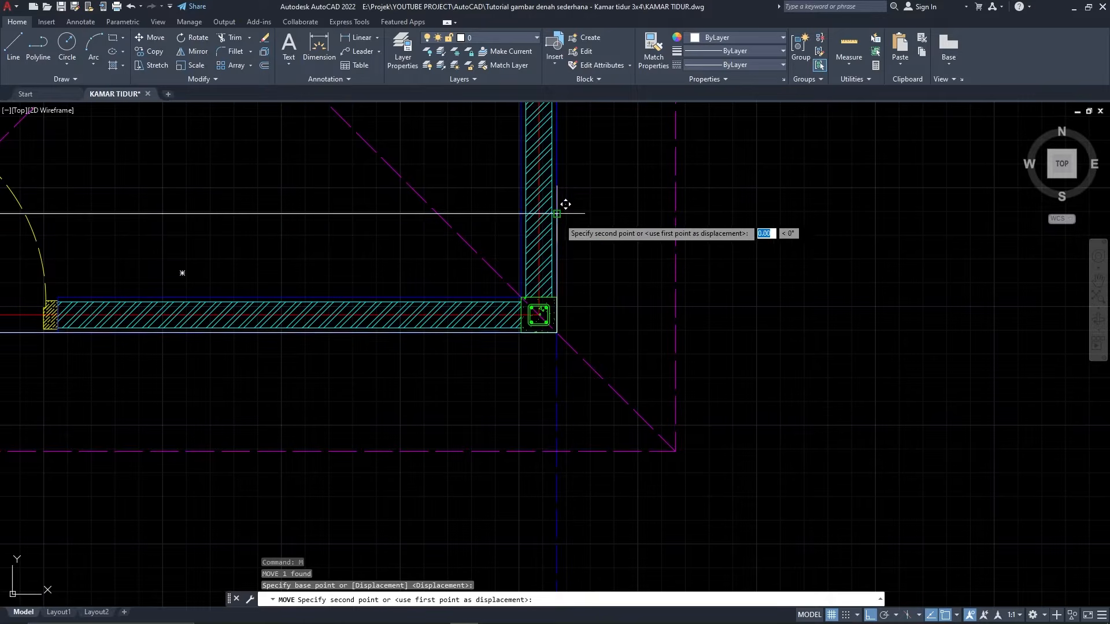
pyautogui.click(566, 323)
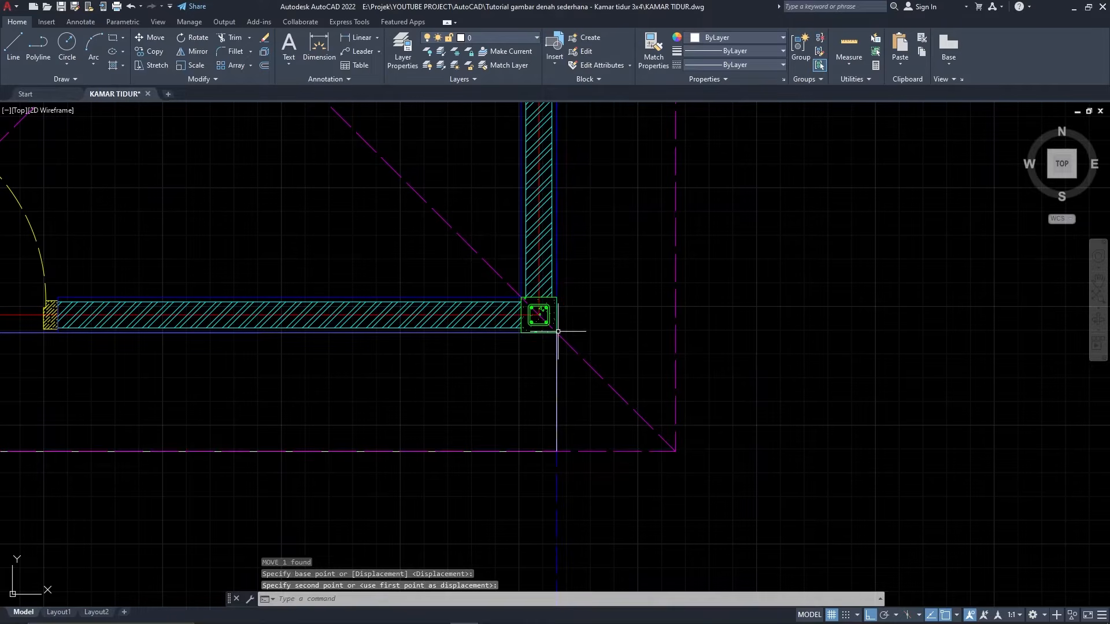
# Step: Create a new layer named lantai
pyautogui.click(557, 392)
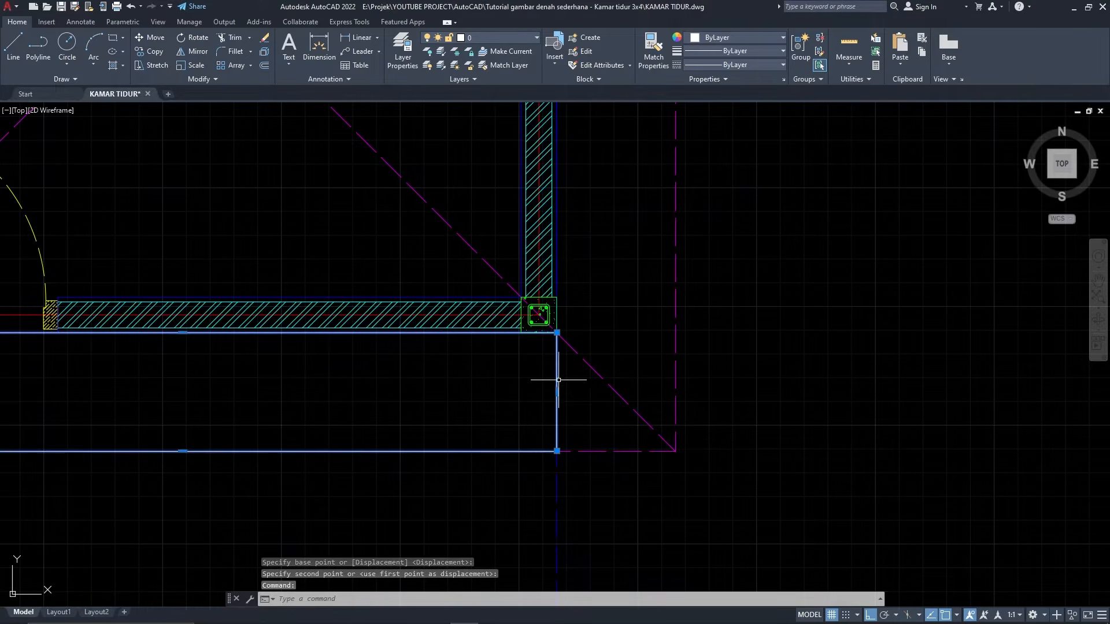
pyautogui.click(486, 38)
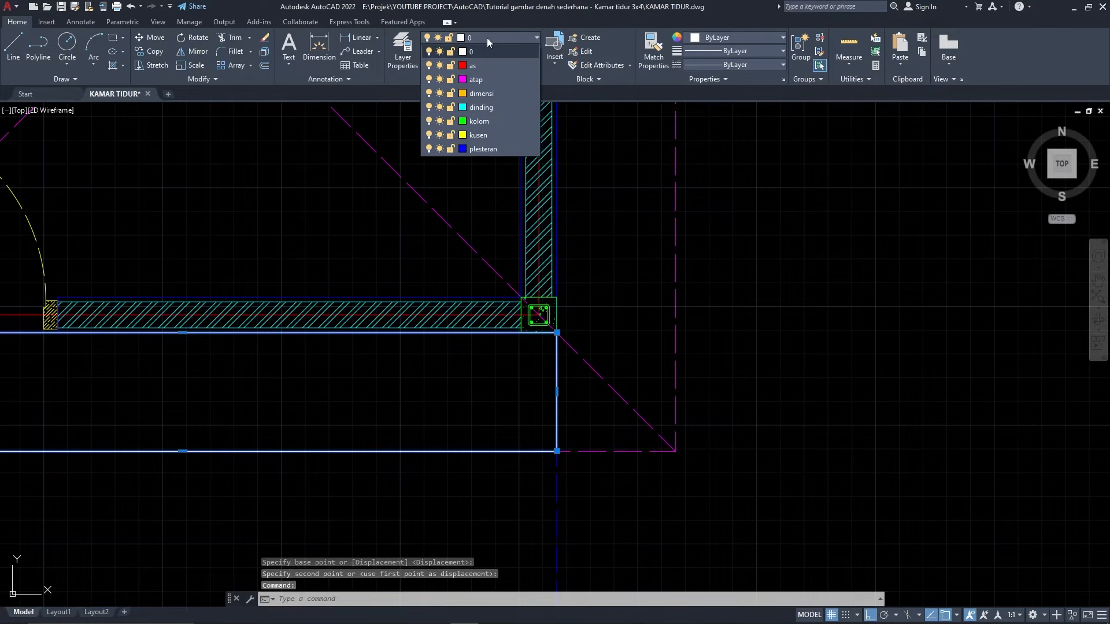
pyautogui.click(418, 48)
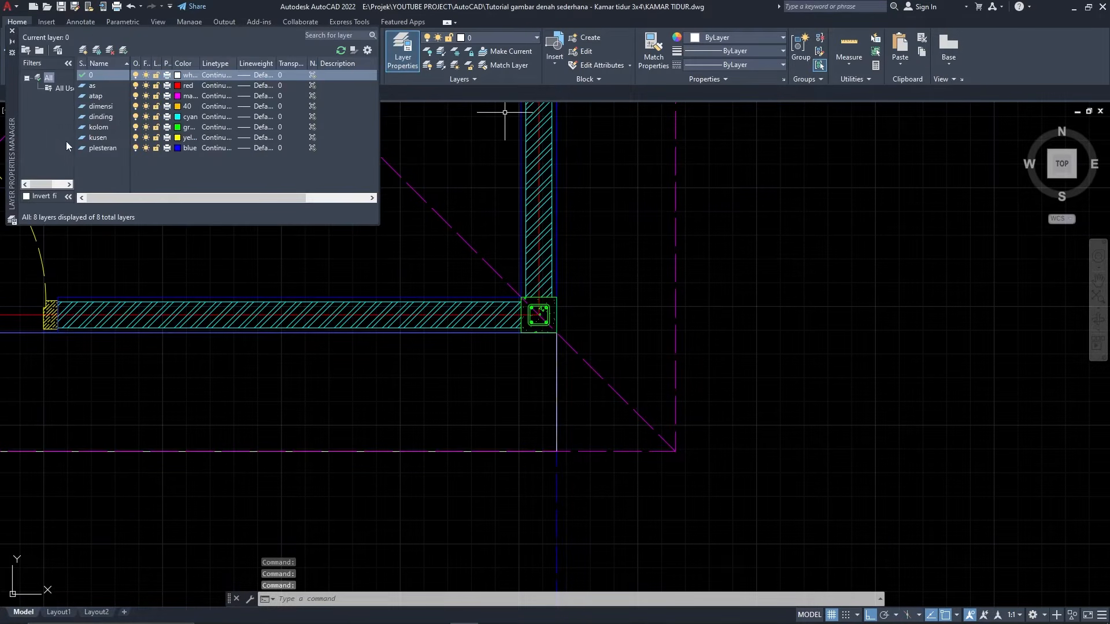
pyautogui.click(82, 51)
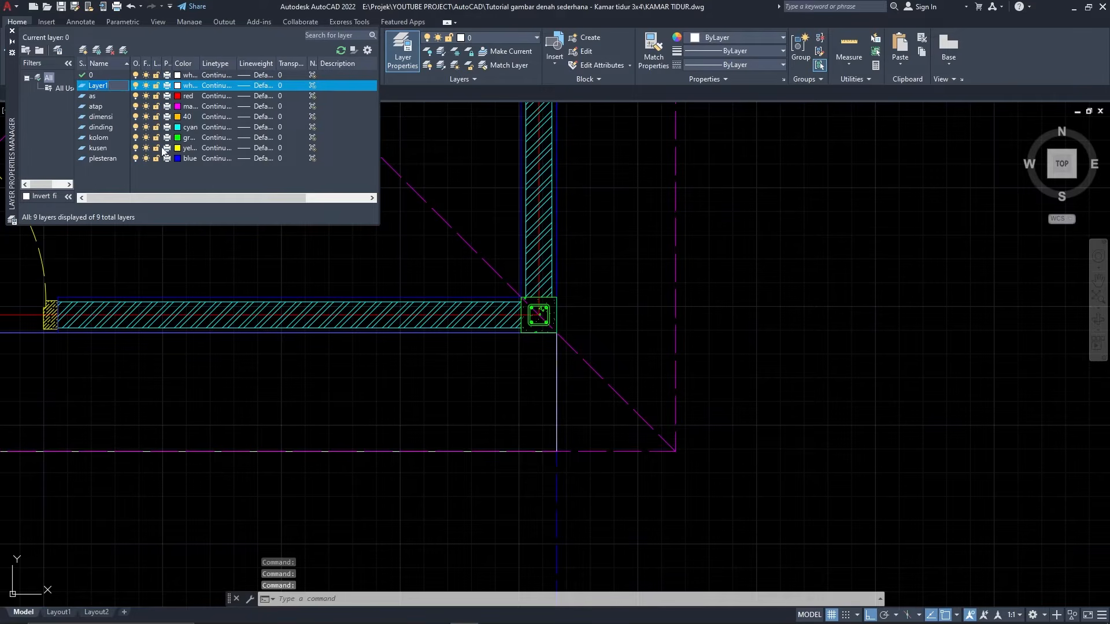
pyautogui.write('lantai\\')
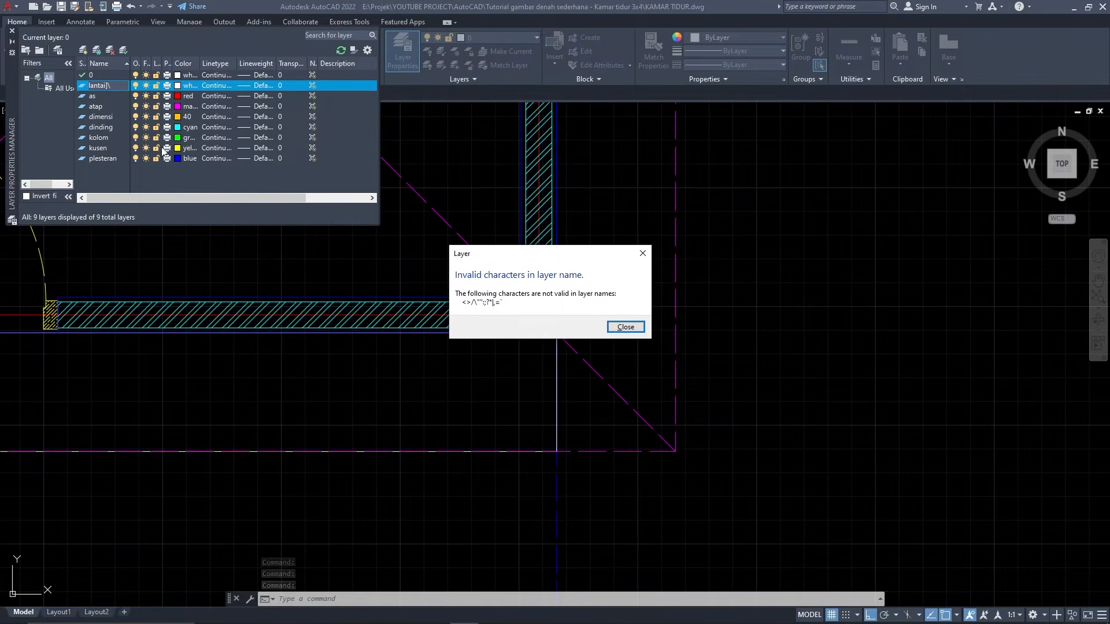
pyautogui.click(618, 328)
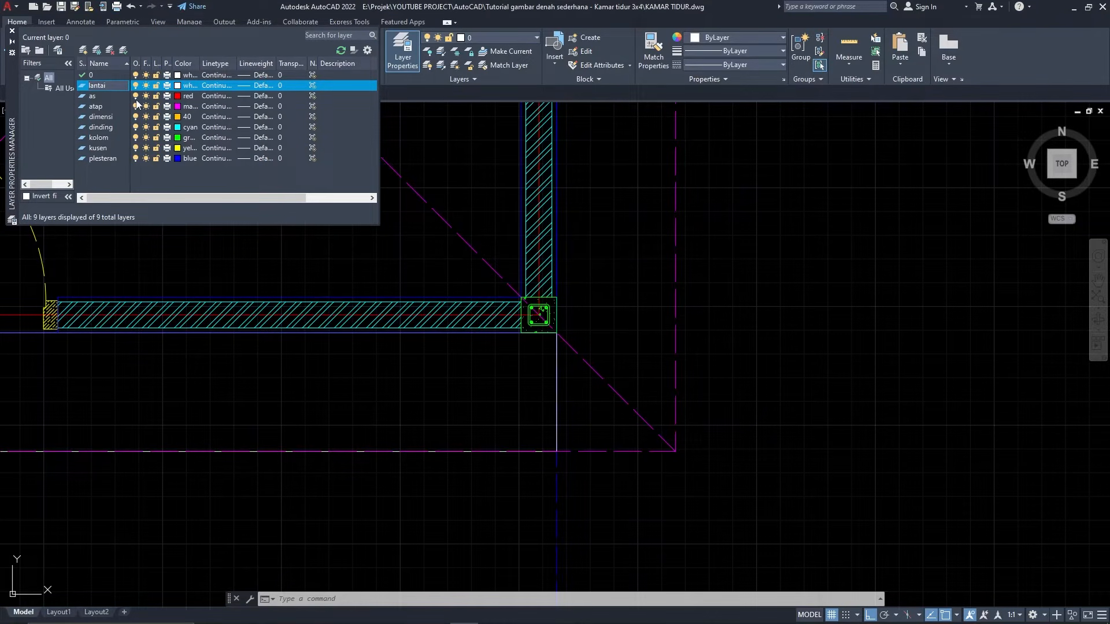
# Step: Set the lantai layer's color to index color 60 and close the layer manager
pyautogui.click(177, 87)
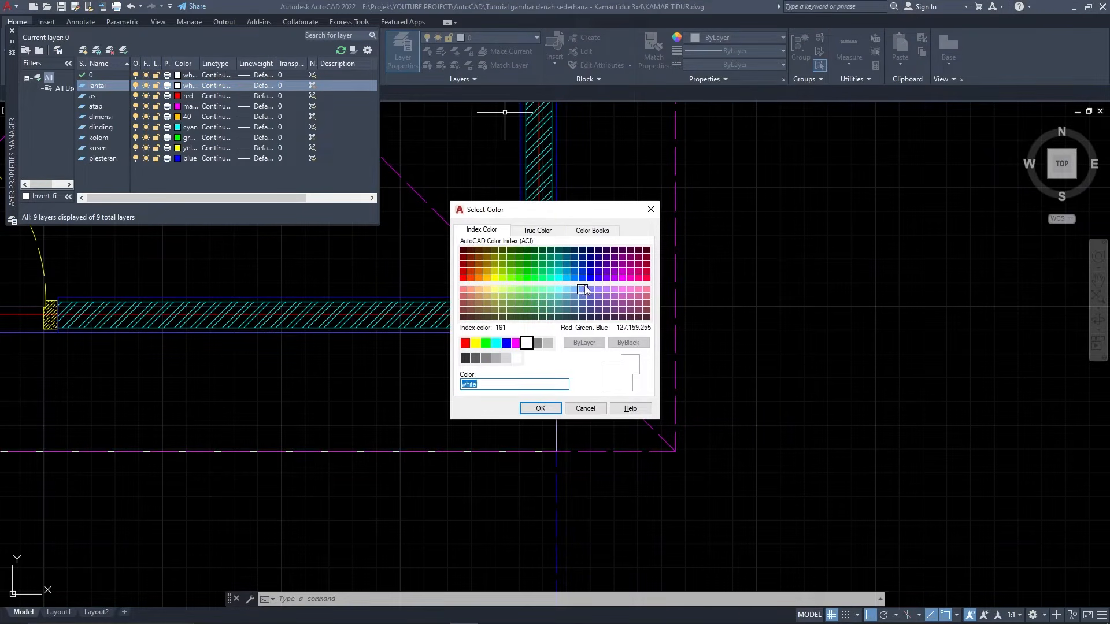
pyautogui.click(502, 278)
pyautogui.click(540, 408)
pyautogui.click(556, 383)
pyautogui.press('Escape')
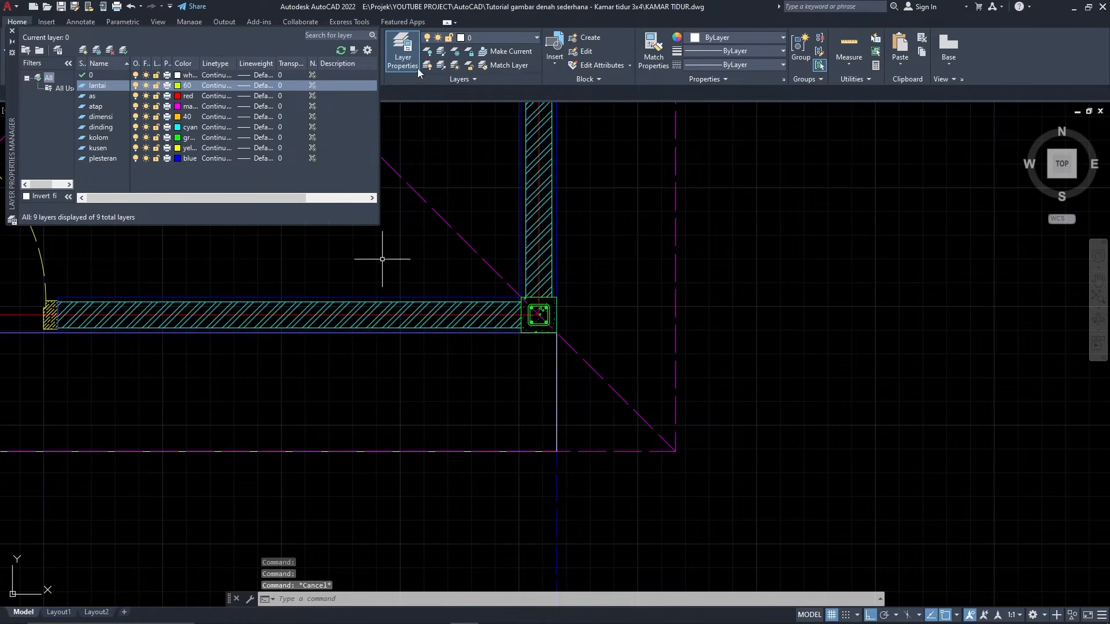
pyautogui.click(11, 32)
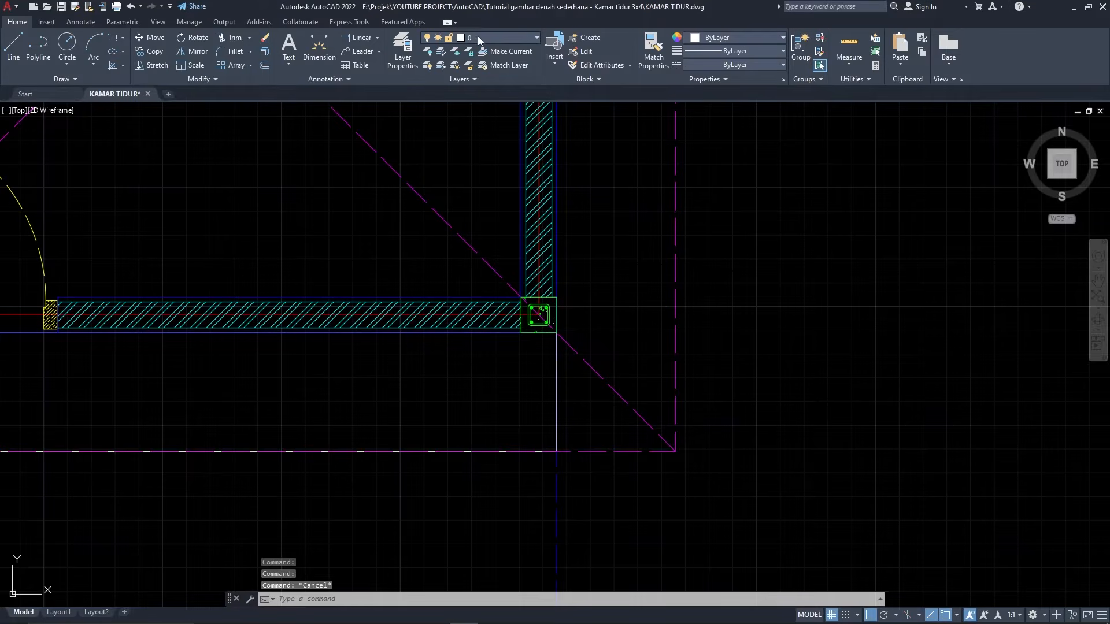
# Step: Make lantai the current layer and move the rectangle in front of the door onto it
pyautogui.click(478, 36)
pyautogui.click(481, 149)
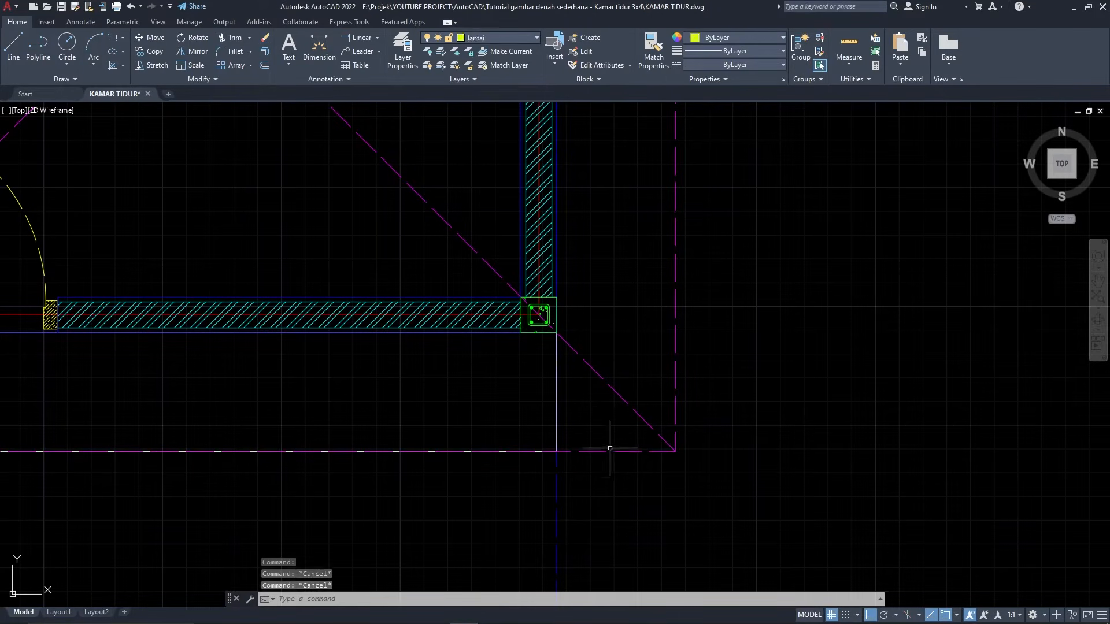
pyautogui.click(557, 365)
pyautogui.click(490, 38)
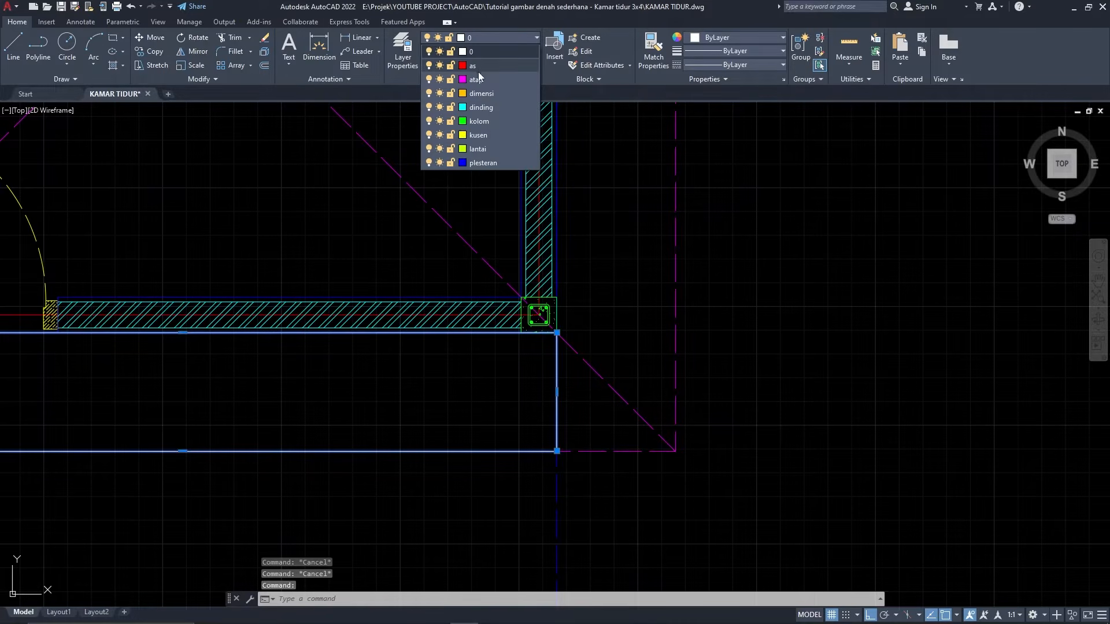
pyautogui.click(481, 148)
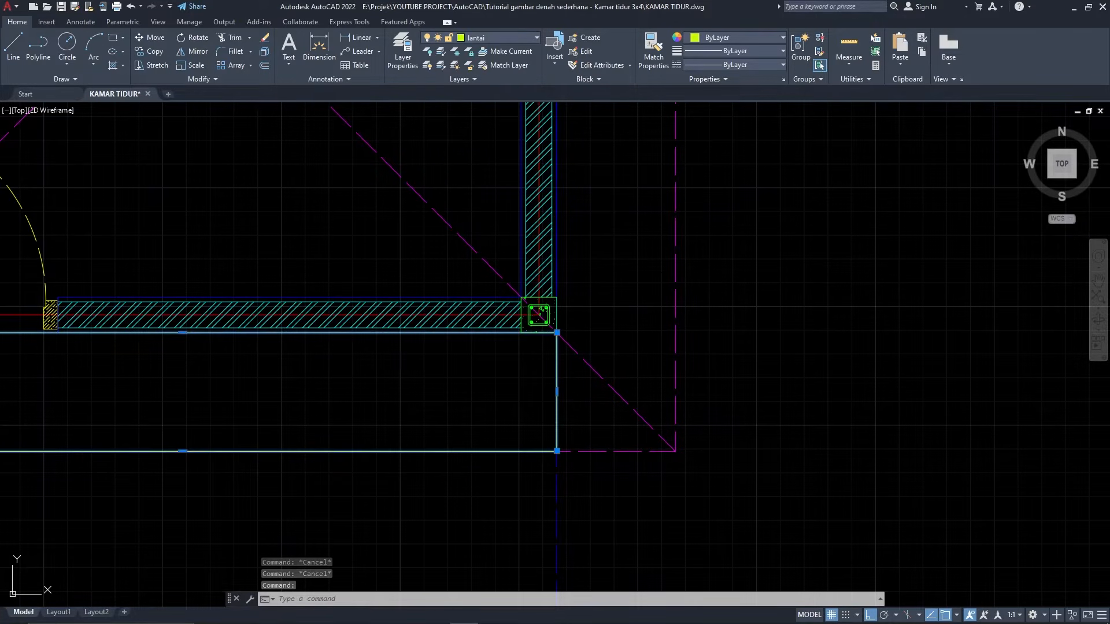
pyautogui.press('Escape')
pyautogui.scroll(-1, 615, 314)
pyautogui.moveTo(615, 315); pyautogui.dragTo(837, 278, button='middle')
pyautogui.scroll(-2, 837, 278)
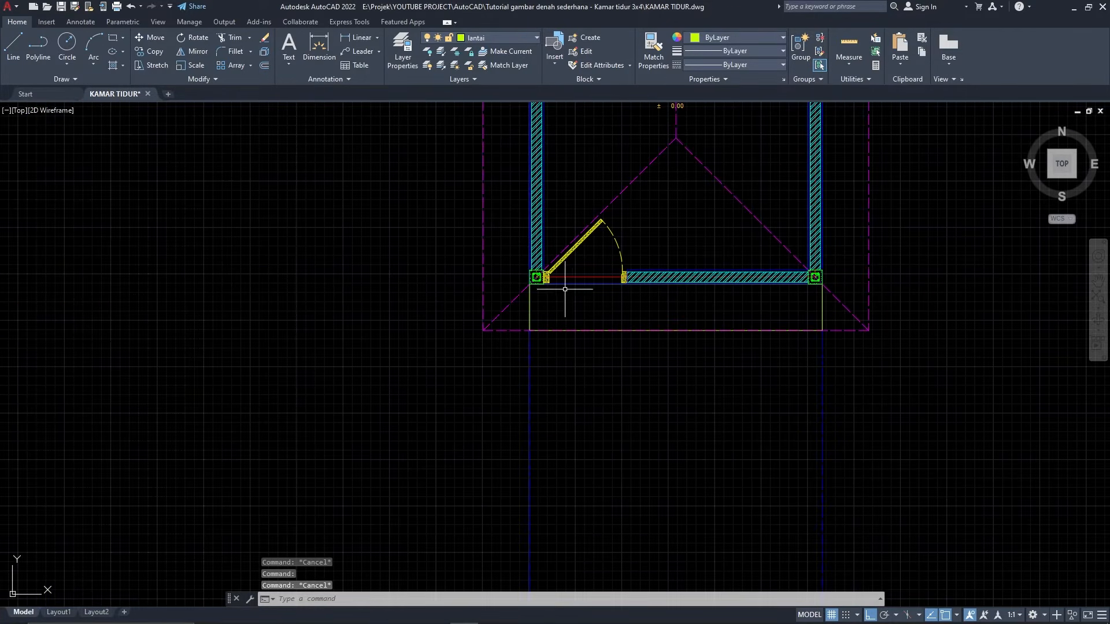
# Step: Move the ground line below the plan onto the lantai layer
pyautogui.moveTo(674, 284); pyautogui.dragTo(656, 351, button='middle')
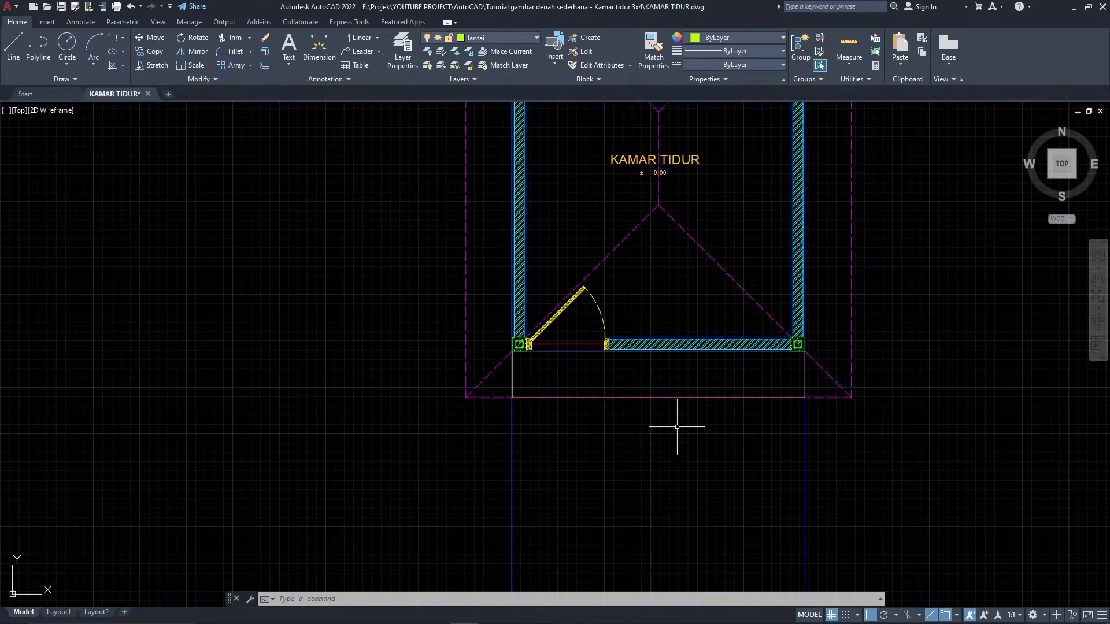
pyautogui.scroll(-3, 624, 240)
pyautogui.click(590, 546)
pyautogui.click(557, 488)
pyautogui.click(506, 36)
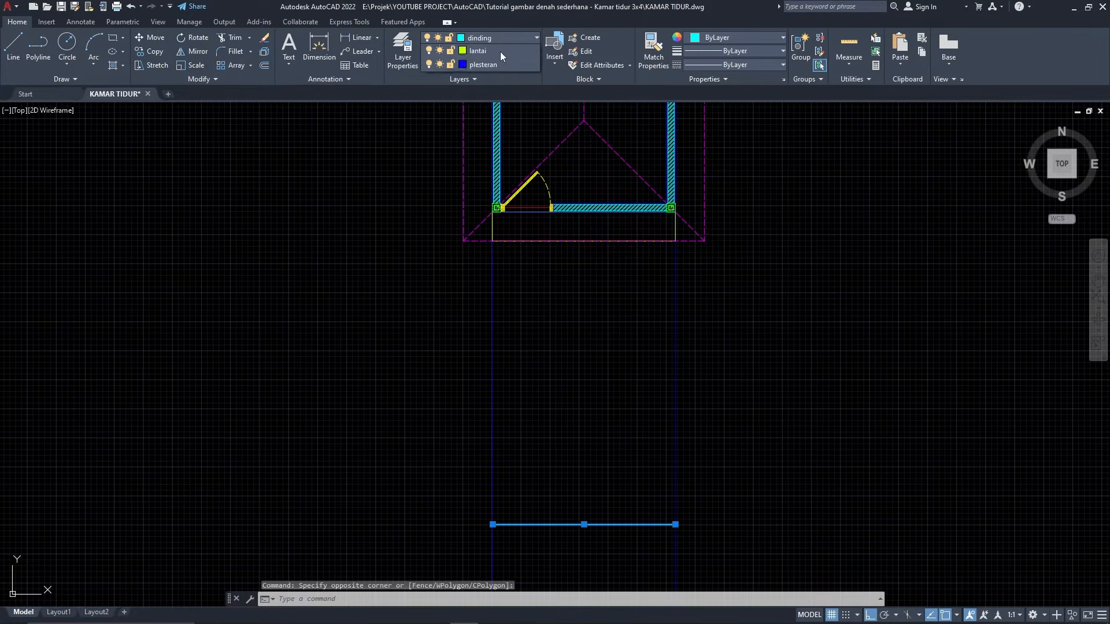
pyautogui.click(478, 149)
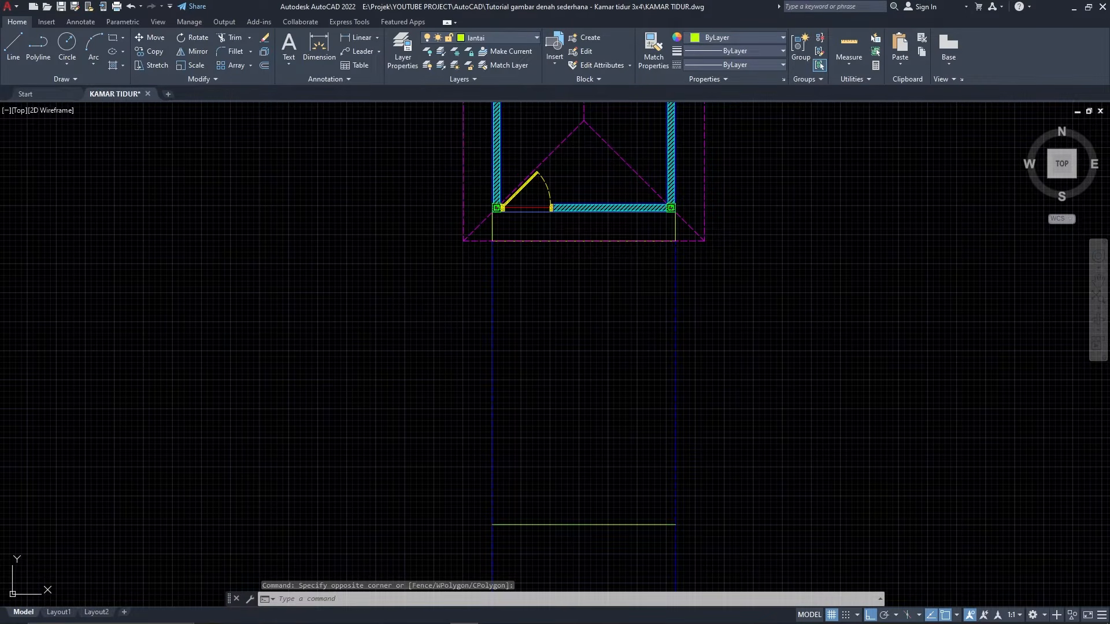
pyautogui.scroll(4, 606, 530)
pyautogui.press('Escape')
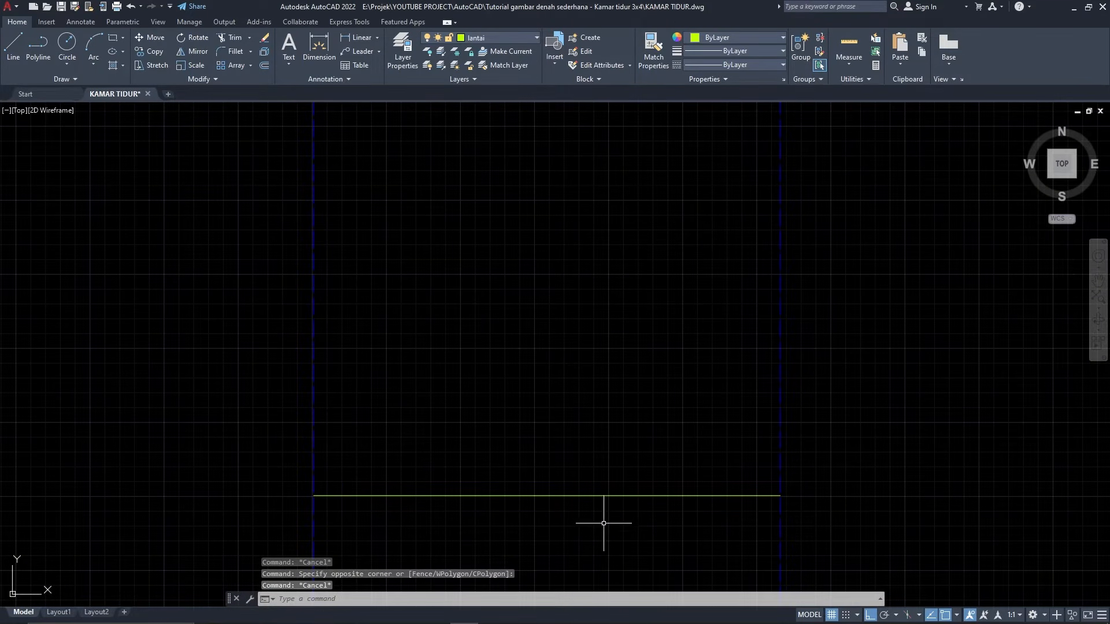
# Step: Offset the ground line upward by 10
pyautogui.click(710, 516)
pyautogui.click(571, 436)
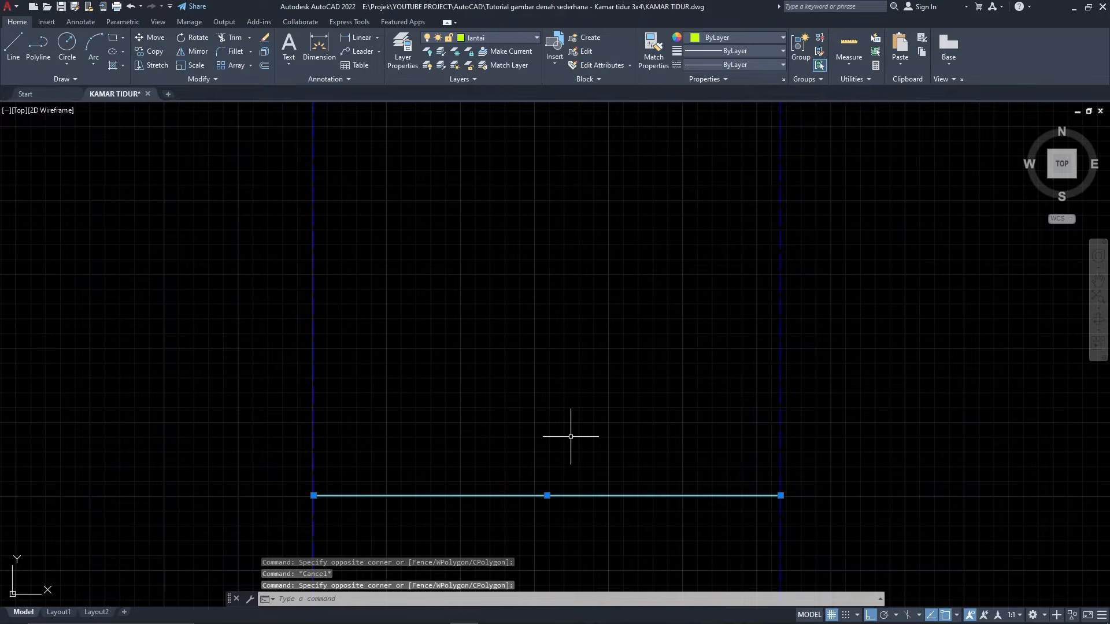
pyautogui.write('o')
pyautogui.press('Return')
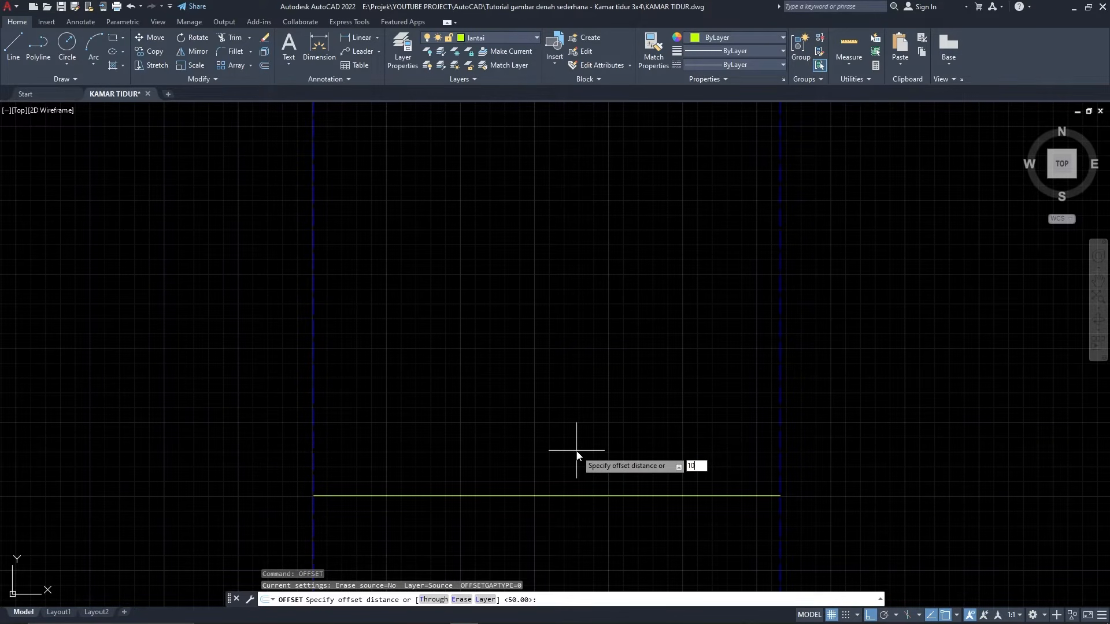
pyautogui.press('Return')
pyautogui.click(577, 451)
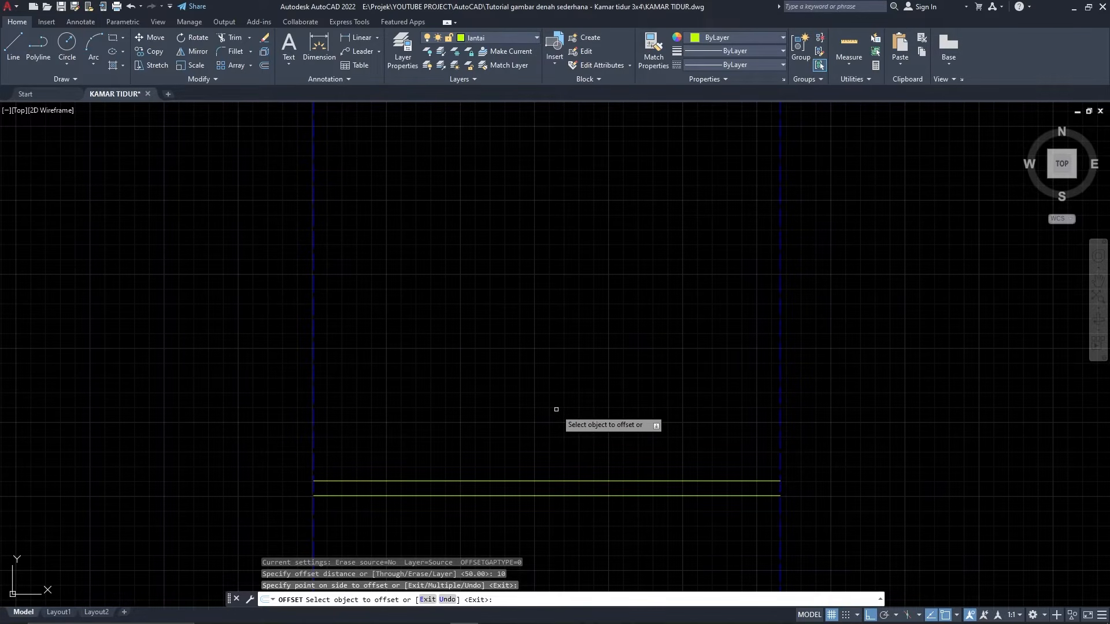
pyautogui.press('Return')
# Step: Offset the upper of the two floor lines upward by 3
pyautogui.press('Return')
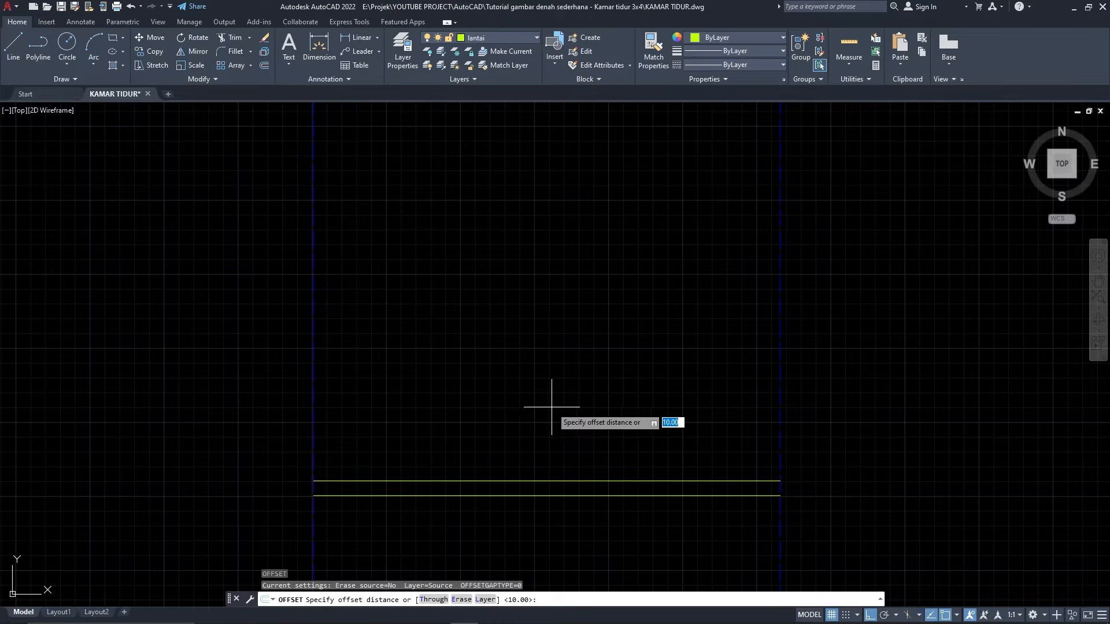
pyautogui.write('3')
pyautogui.press('Return')
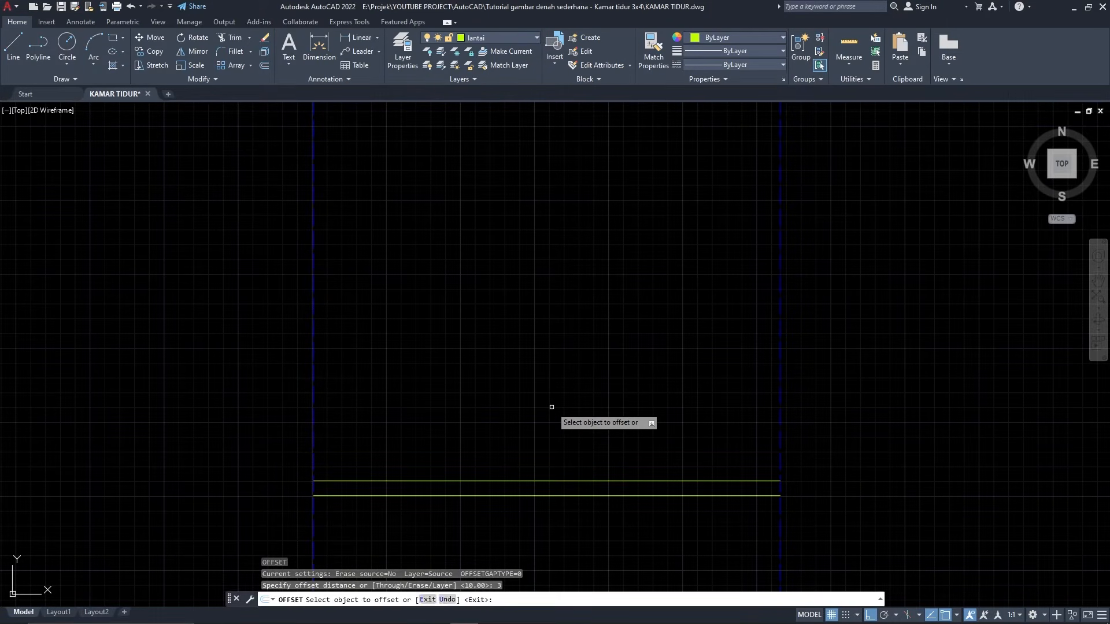
pyautogui.click(564, 481)
pyautogui.click(560, 421)
pyautogui.moveTo(577, 388); pyautogui.dragTo(579, 398, button='middle')
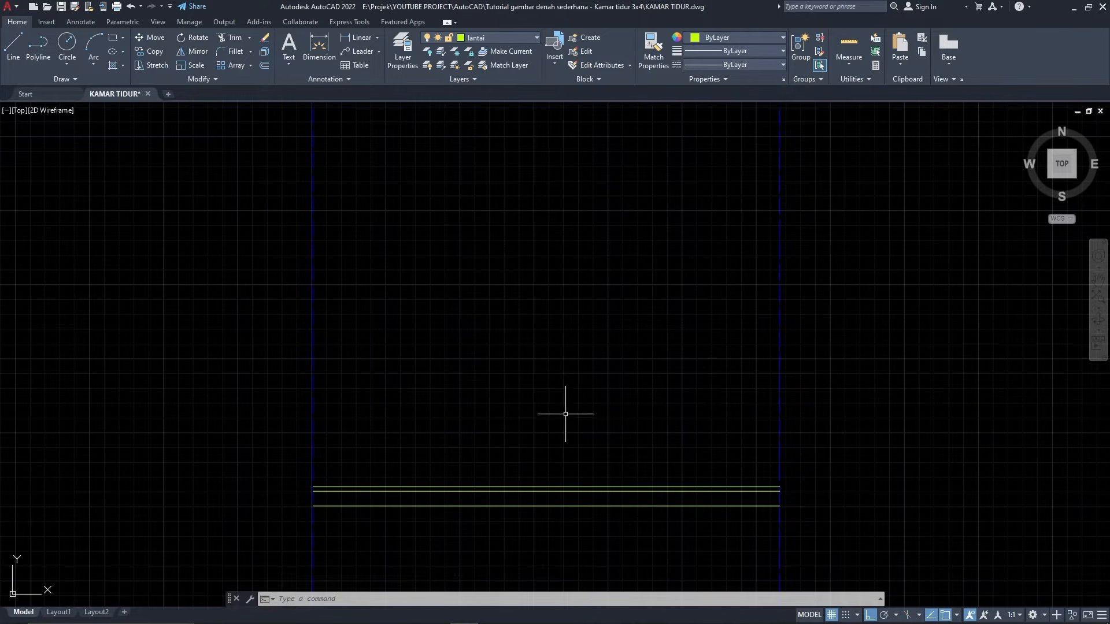
pyautogui.scroll(-5, 568, 341)
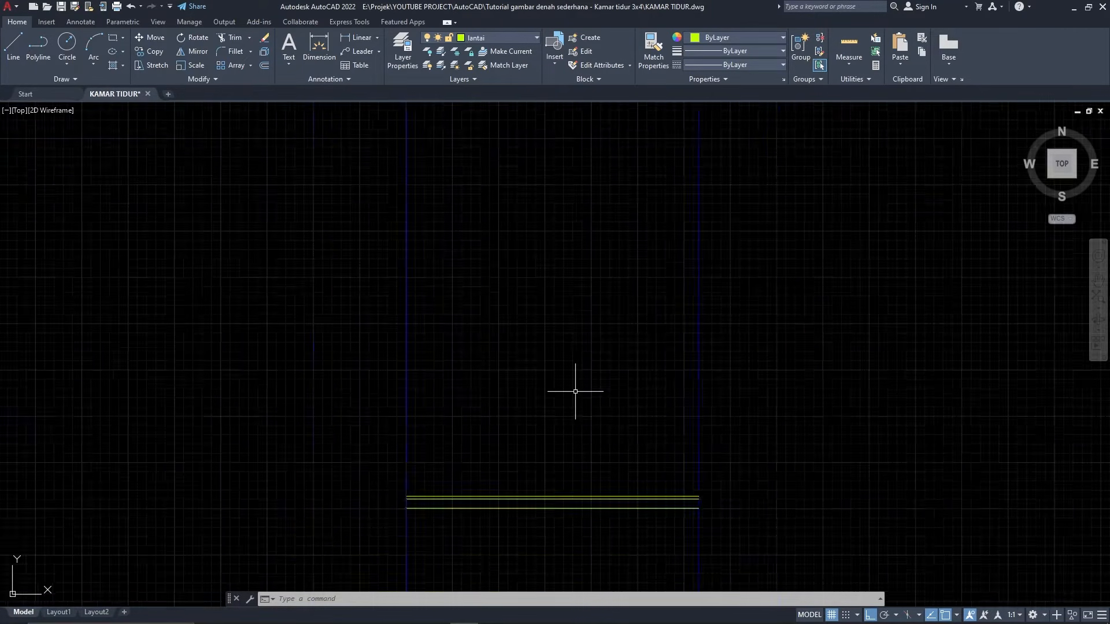
pyautogui.press('Escape')
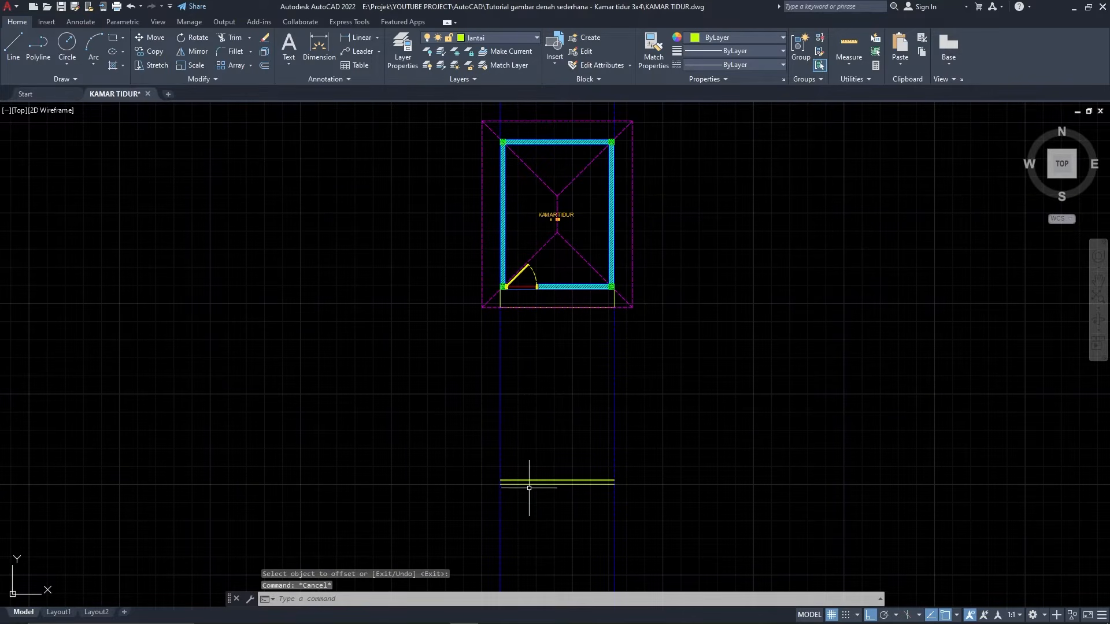
# Step: Offset the lowest floor line upward by 350 to set the top of the front wall
pyautogui.scroll(4, 556, 437)
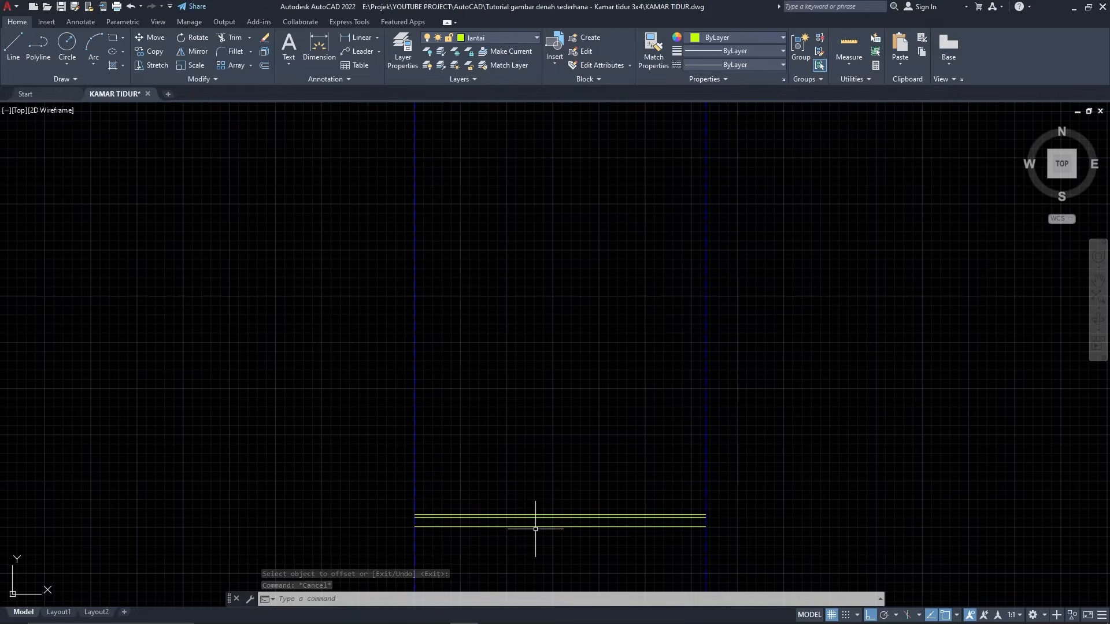
pyautogui.write('o')
pyautogui.press('Return')
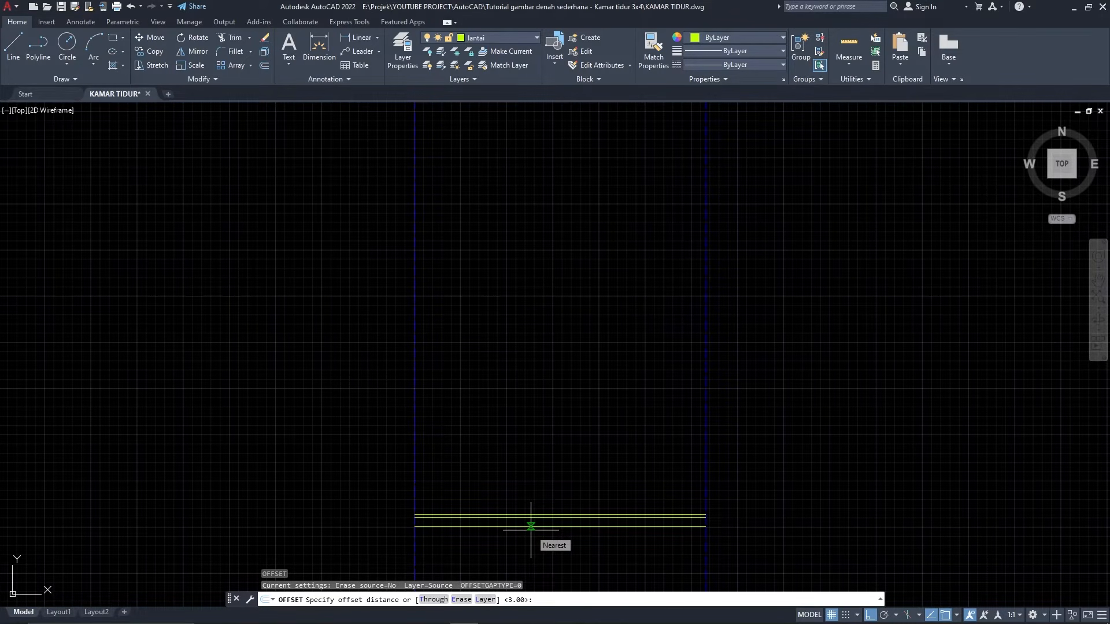
pyautogui.write('3')
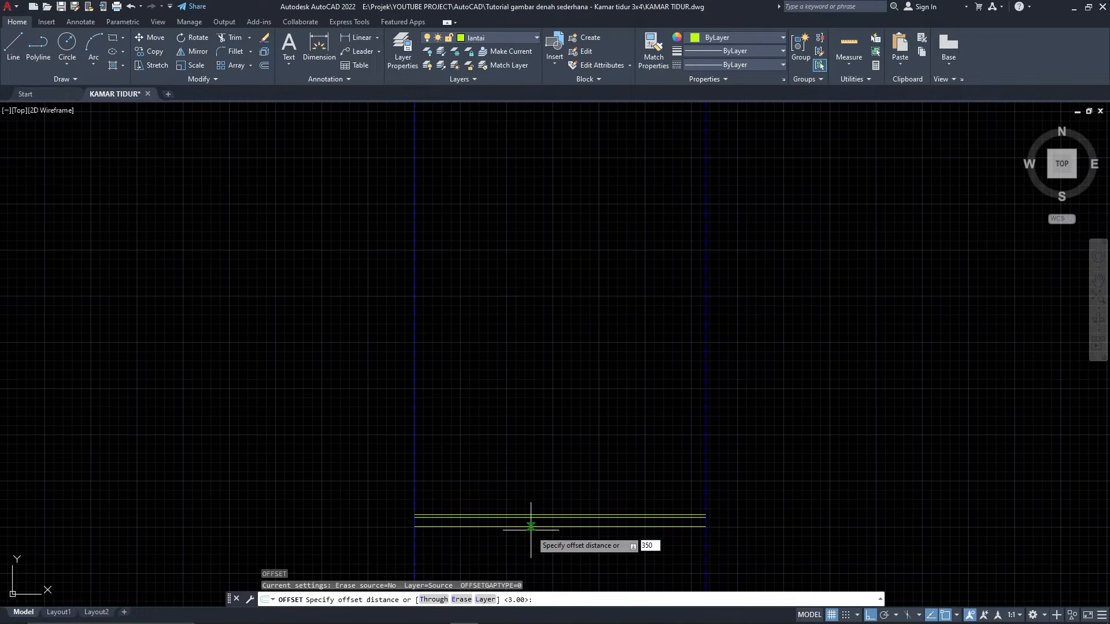
pyautogui.write('50')
pyautogui.press('Return')
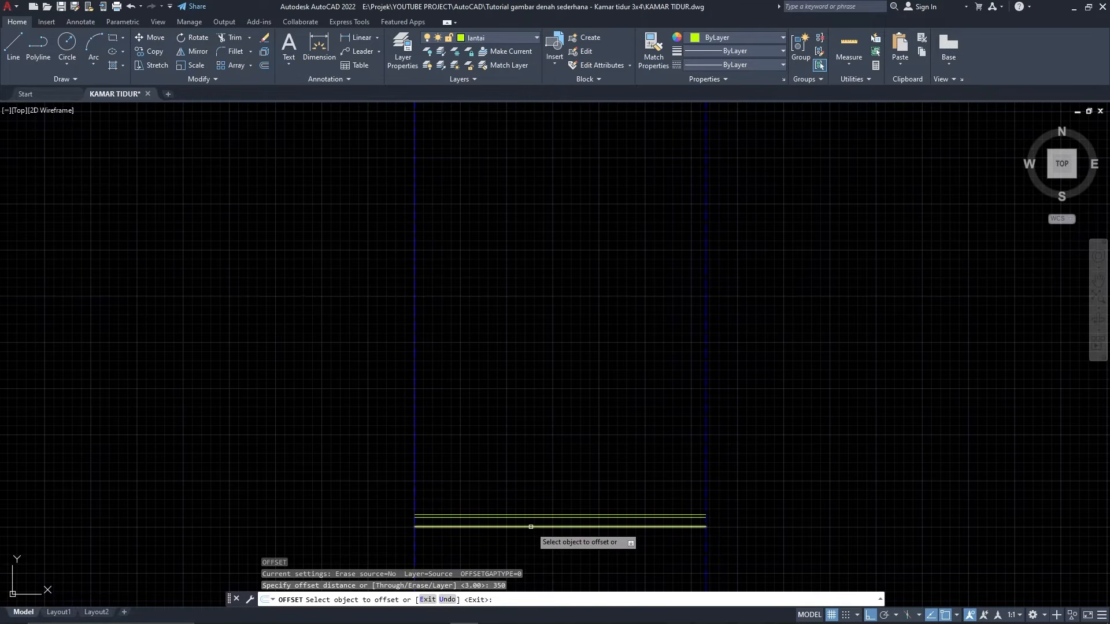
pyautogui.click(531, 526)
pyautogui.click(569, 349)
pyautogui.press('Return')
# Step: Assign the top wall line of the front view to the dinding layer
pyautogui.click(583, 258)
pyautogui.click(550, 167)
pyautogui.click(506, 37)
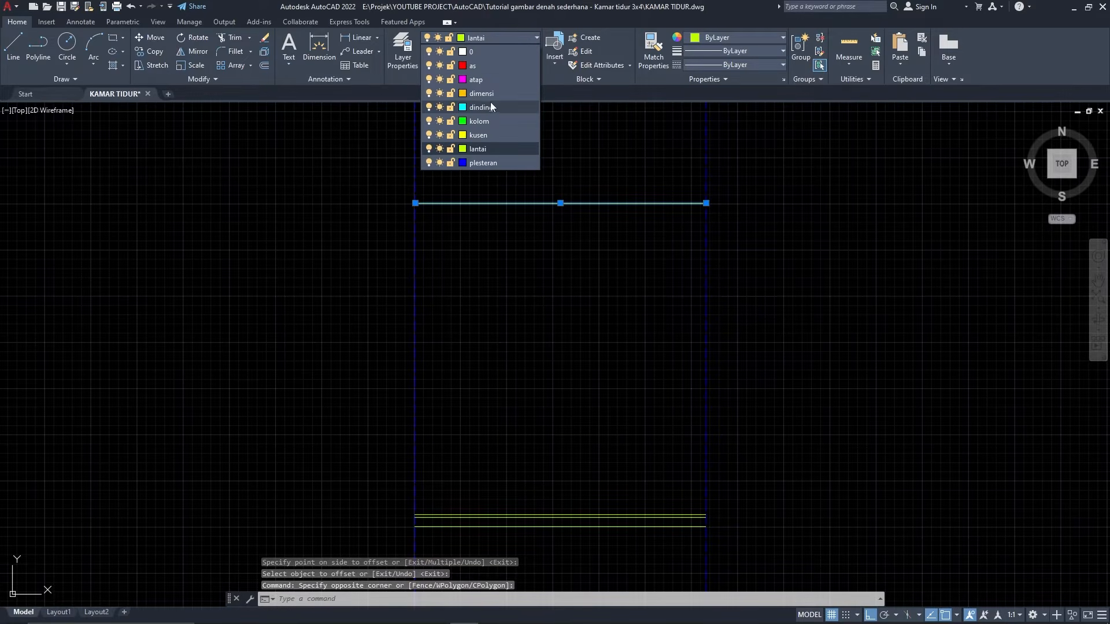
pyautogui.click(489, 105)
pyautogui.press('Escape')
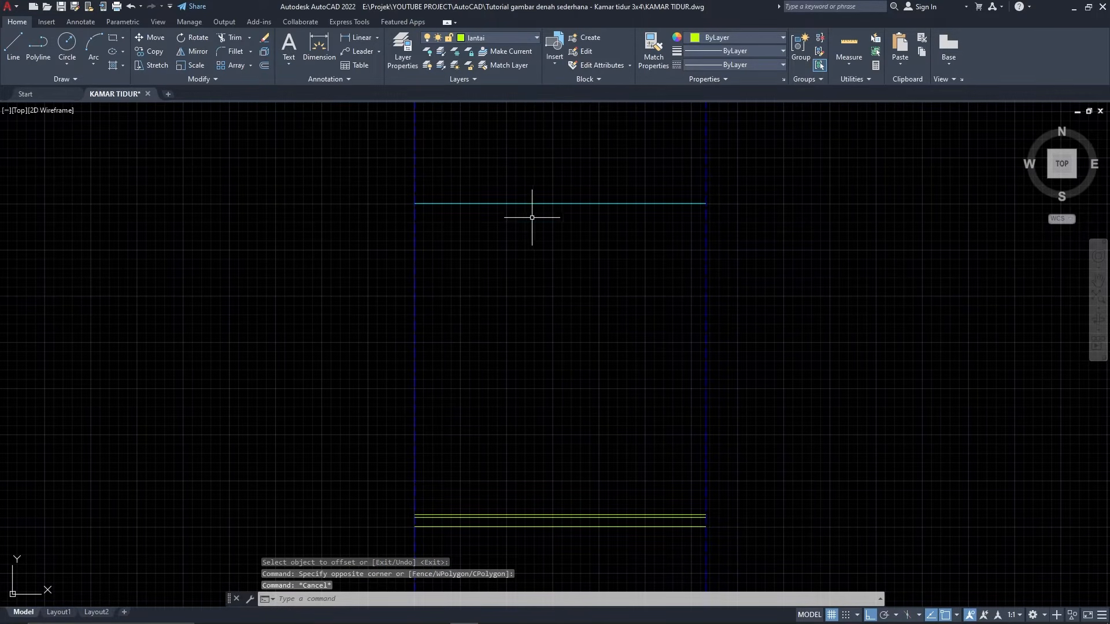
# Step: Move the wall top line and the three floor lines straight down along the construction lines, farther from the plan
pyautogui.moveTo(532, 225); pyautogui.dragTo(543, 345, button='middle')
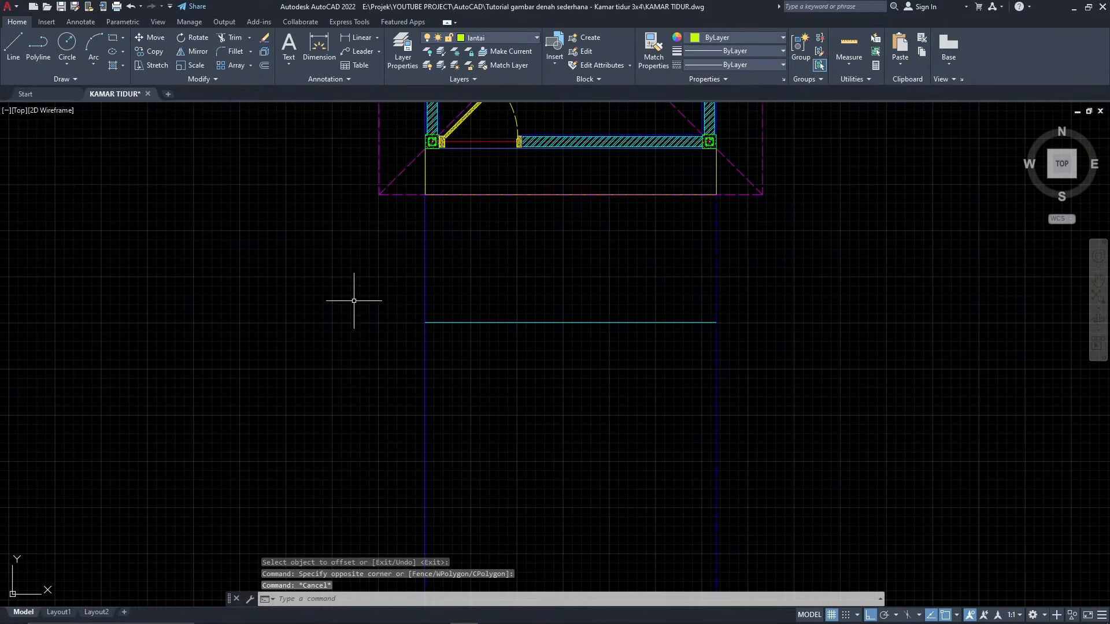
pyautogui.scroll(-4, 573, 252)
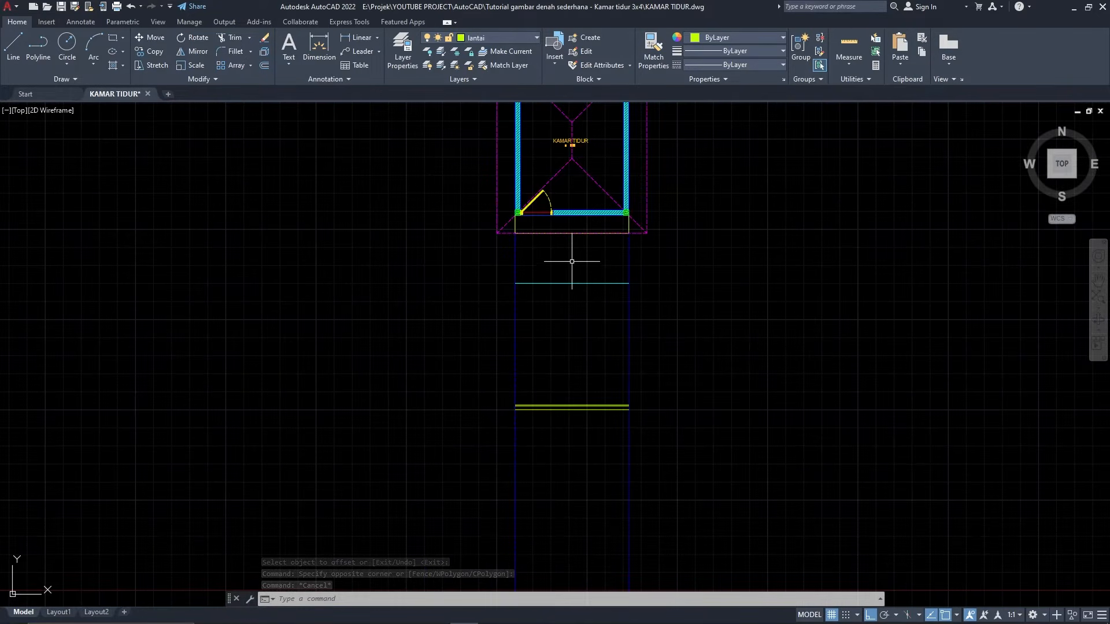
pyautogui.click(594, 488)
pyautogui.click(535, 257)
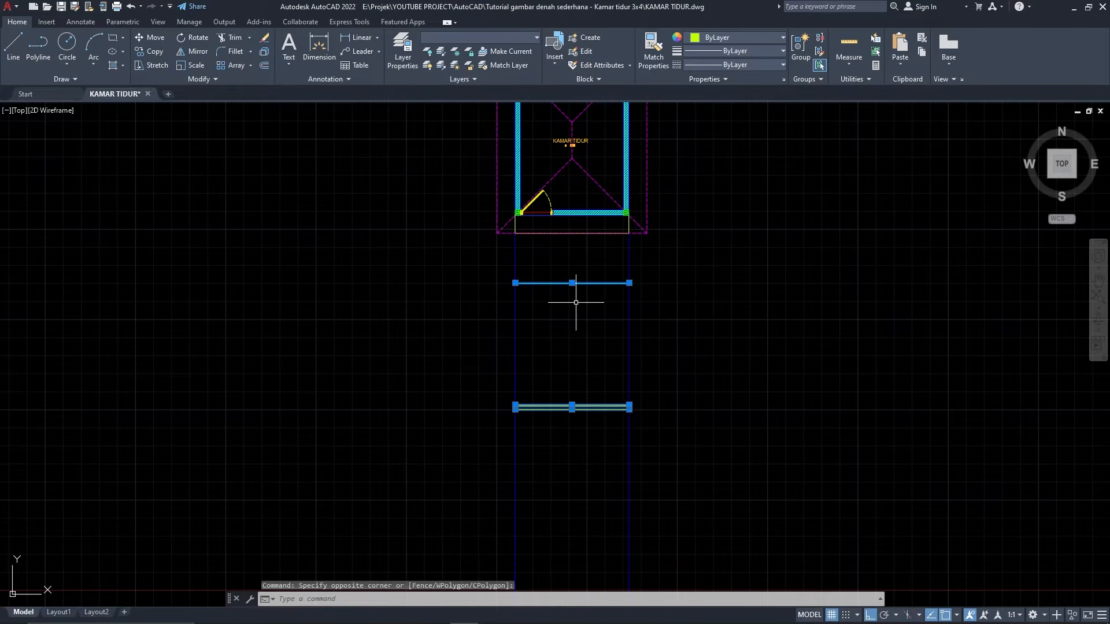
pyautogui.write('m')
pyautogui.press('Return')
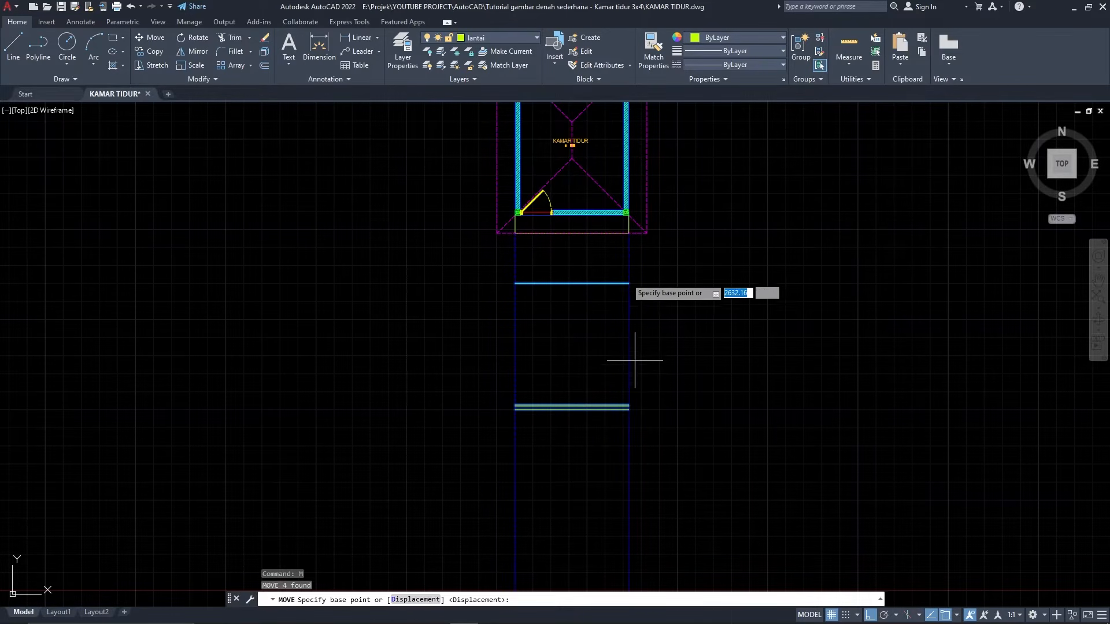
pyautogui.click(628, 284)
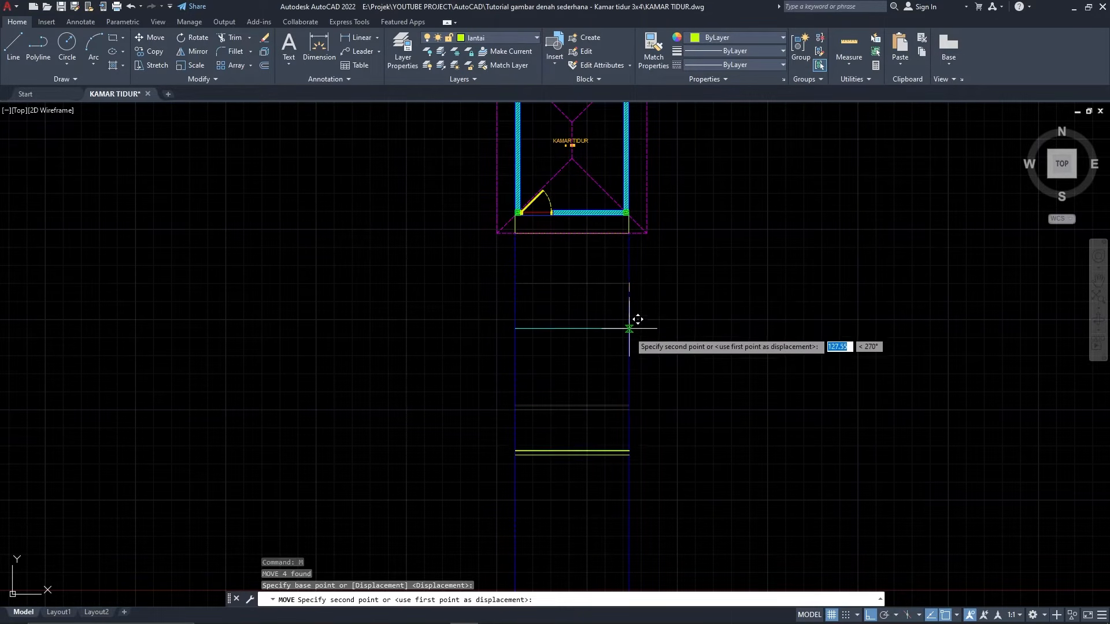
pyautogui.press('Escape')
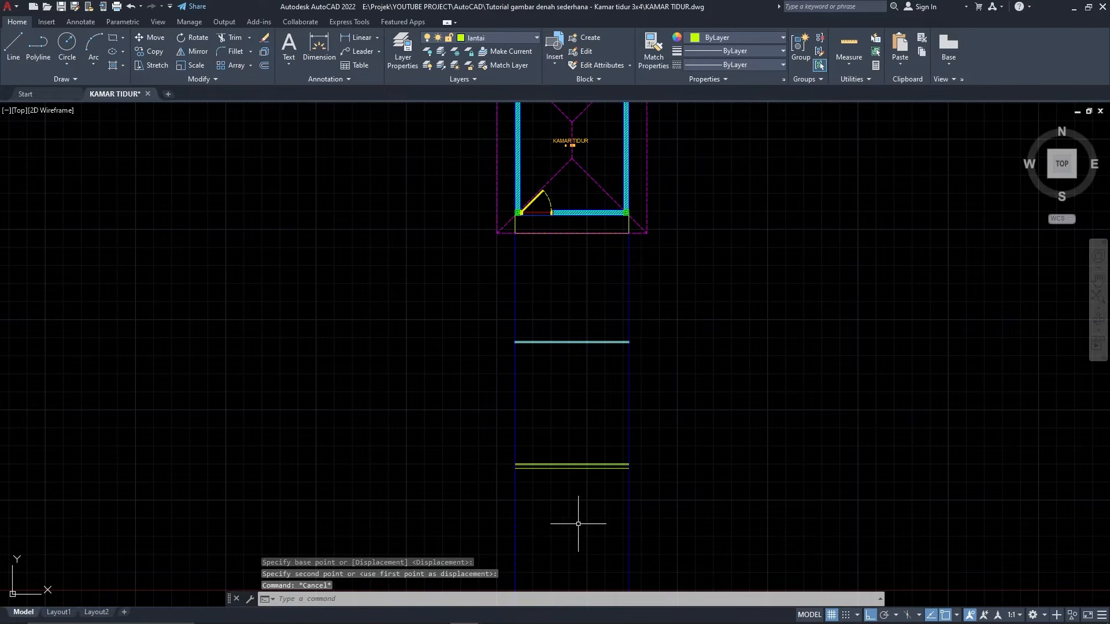
# Step: Draw a vertical line from the left end of the wall top line to the left end of the lowest floor line
pyautogui.scroll(4, 577, 509)
pyautogui.moveTo(630, 393); pyautogui.dragTo(639, 449, button='middle')
pyautogui.scroll(2, 639, 449)
pyautogui.scroll(-2, 553, 405)
pyautogui.moveTo(528, 343); pyautogui.dragTo(548, 376, button='middle')
pyautogui.write('l')
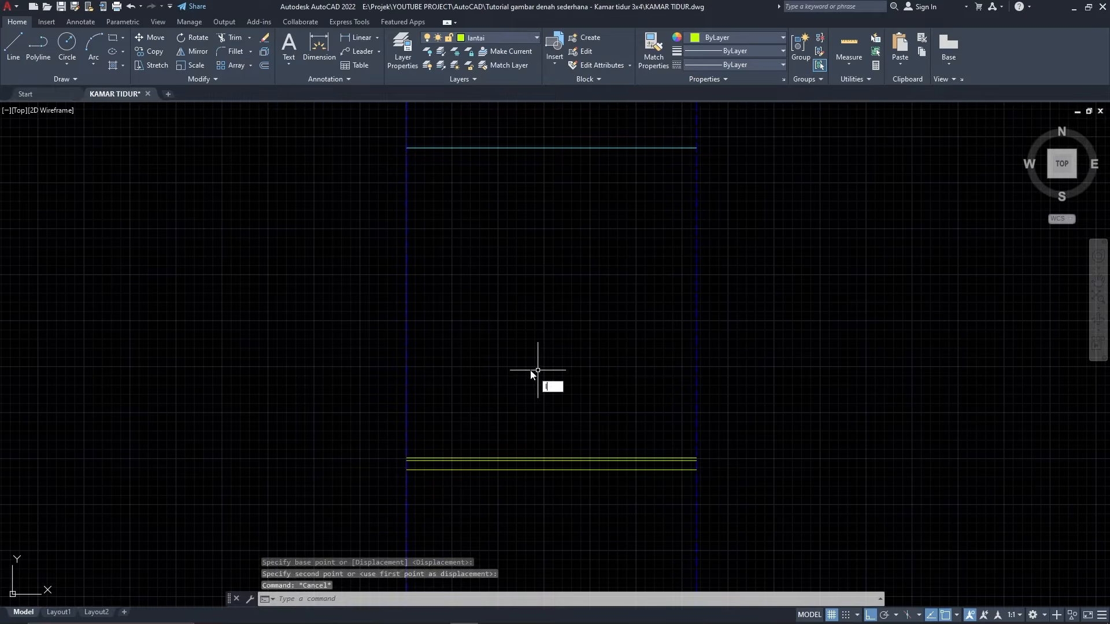
pyautogui.press('Return')
pyautogui.click(406, 148)
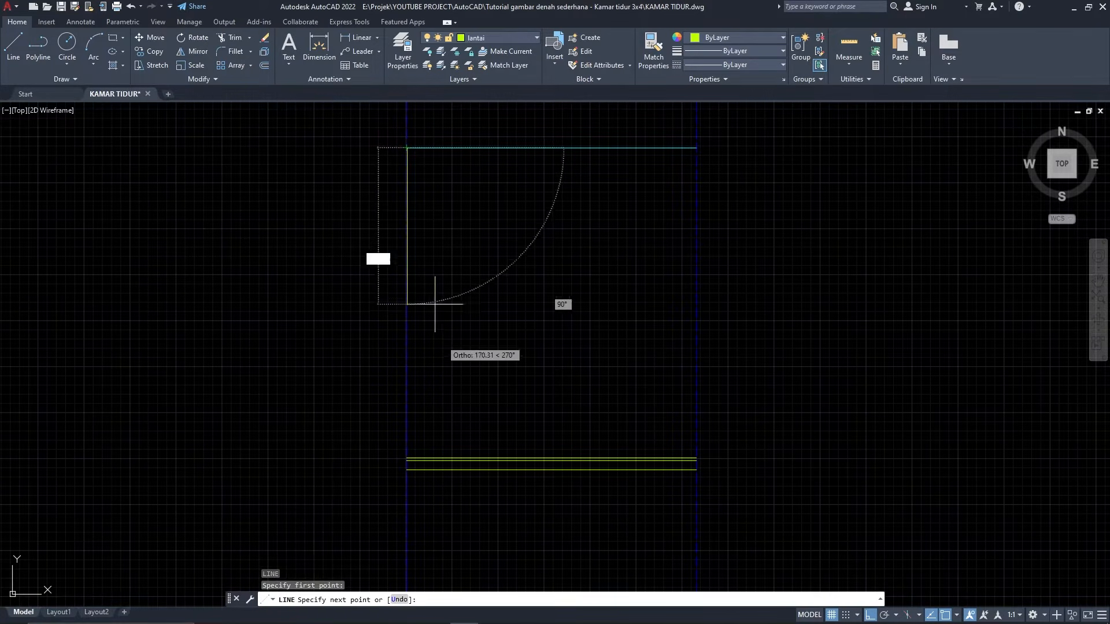
pyautogui.click(407, 469)
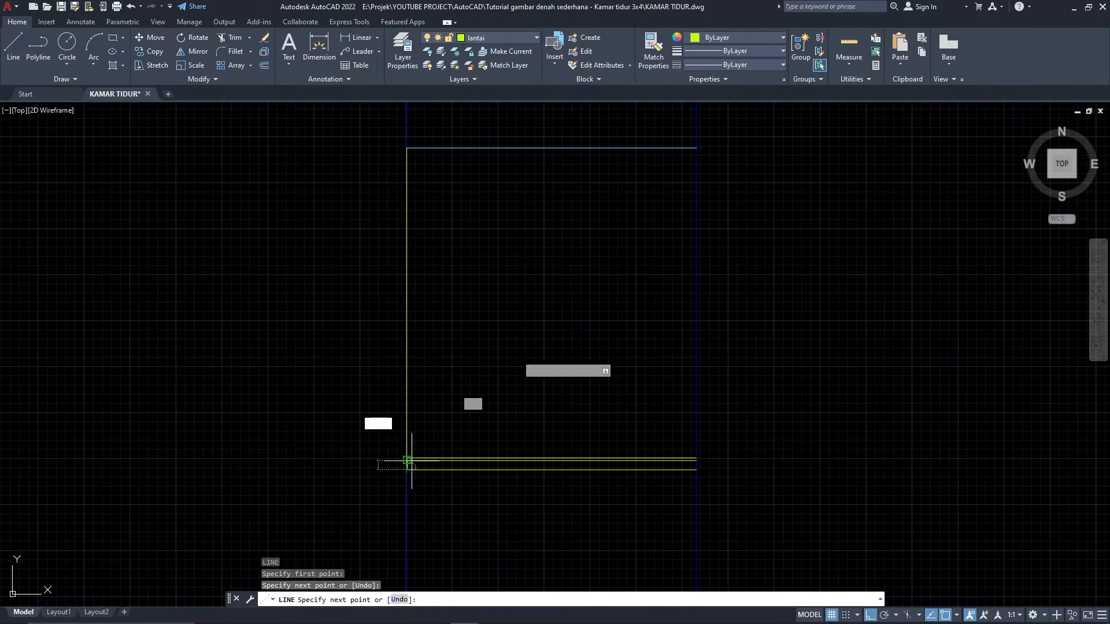
pyautogui.press('Return')
# Step: Draw a vertical line from the right end of the wall top line to the right end of the lowest floor line
pyautogui.press('Return')
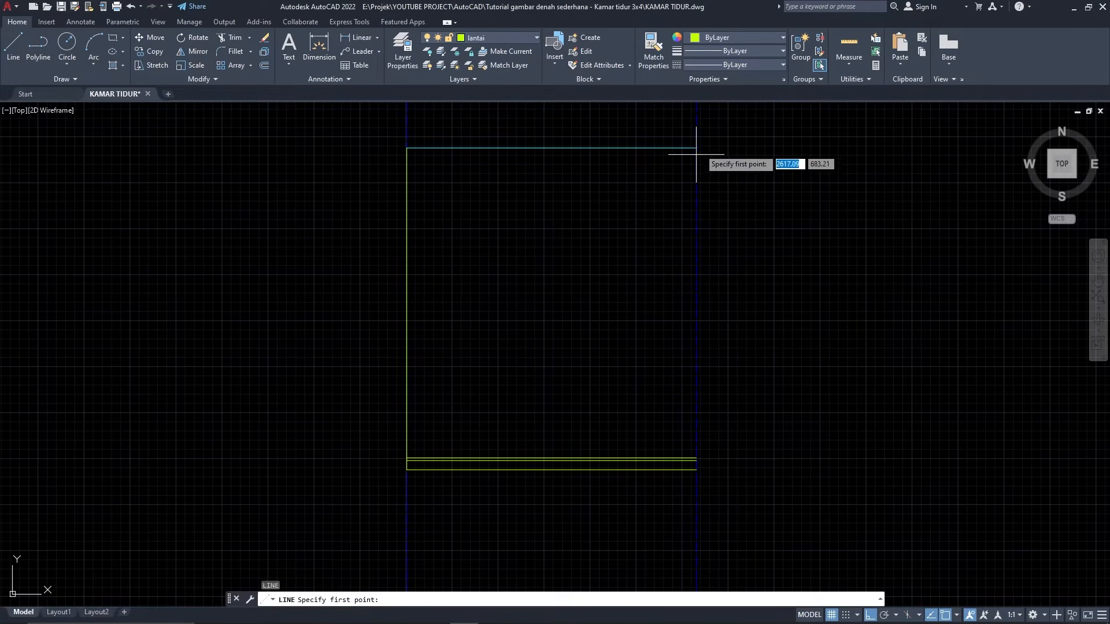
pyautogui.click(697, 148)
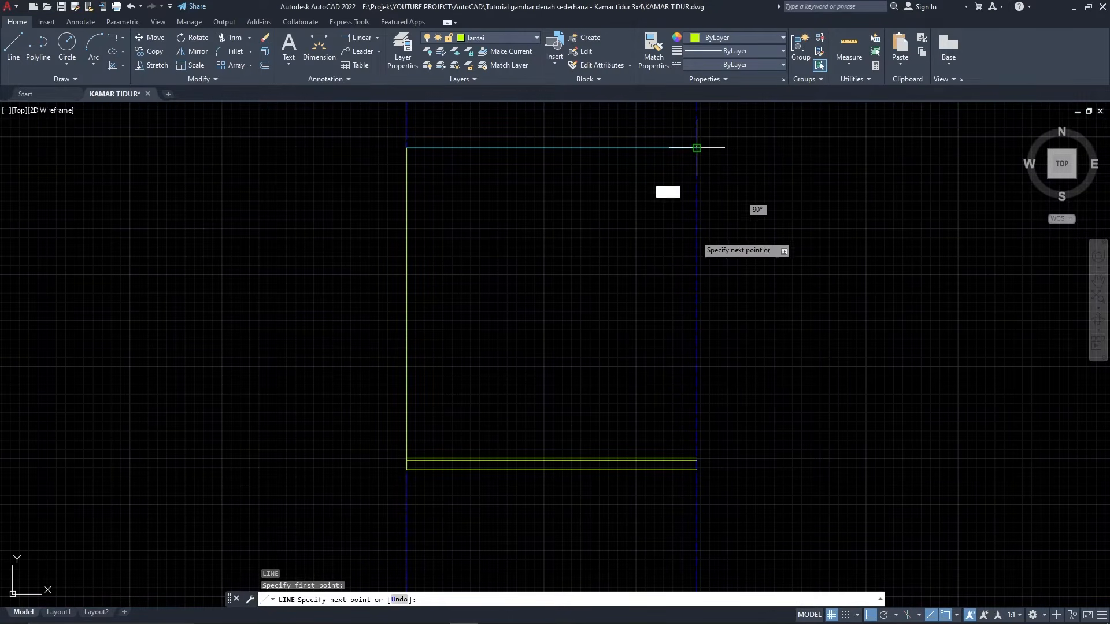
pyautogui.click(697, 470)
pyautogui.press('Return')
pyautogui.moveTo(725, 198); pyautogui.dragTo(738, 256, button='middle')
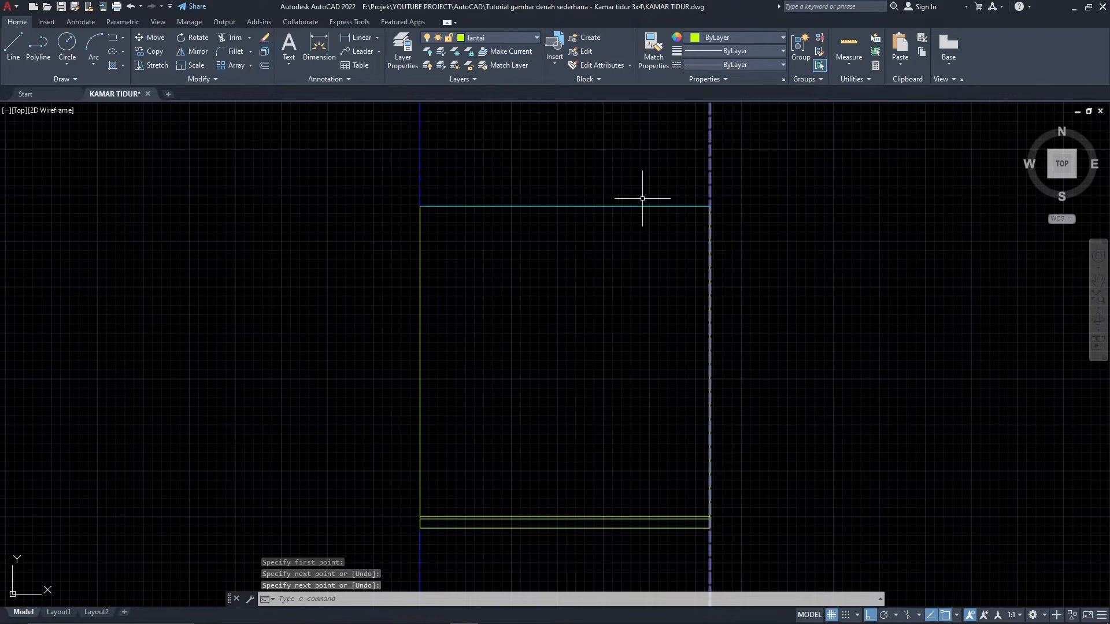
pyautogui.press('Escape')
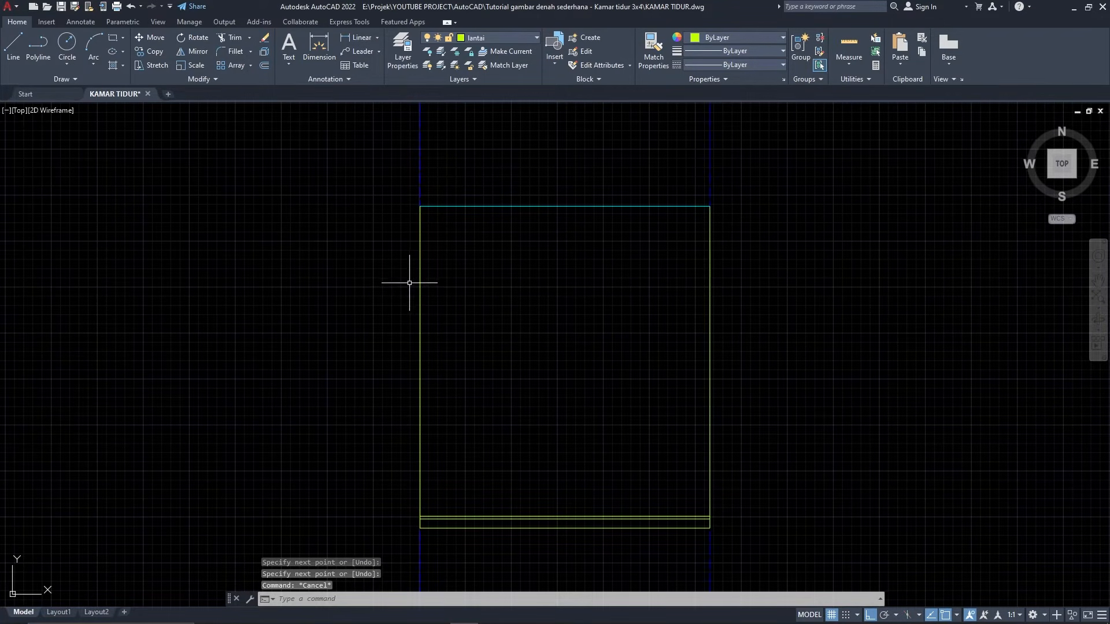
# Step: Assign both vertical edge lines of the front view to the dinding layer
pyautogui.click(420, 278)
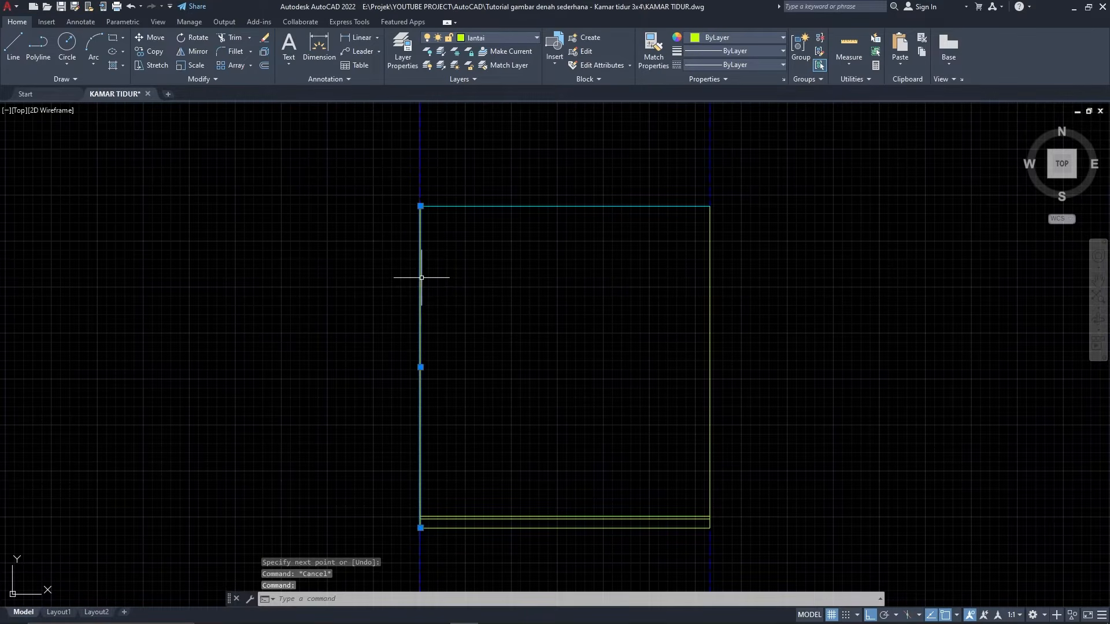
pyautogui.click(710, 246)
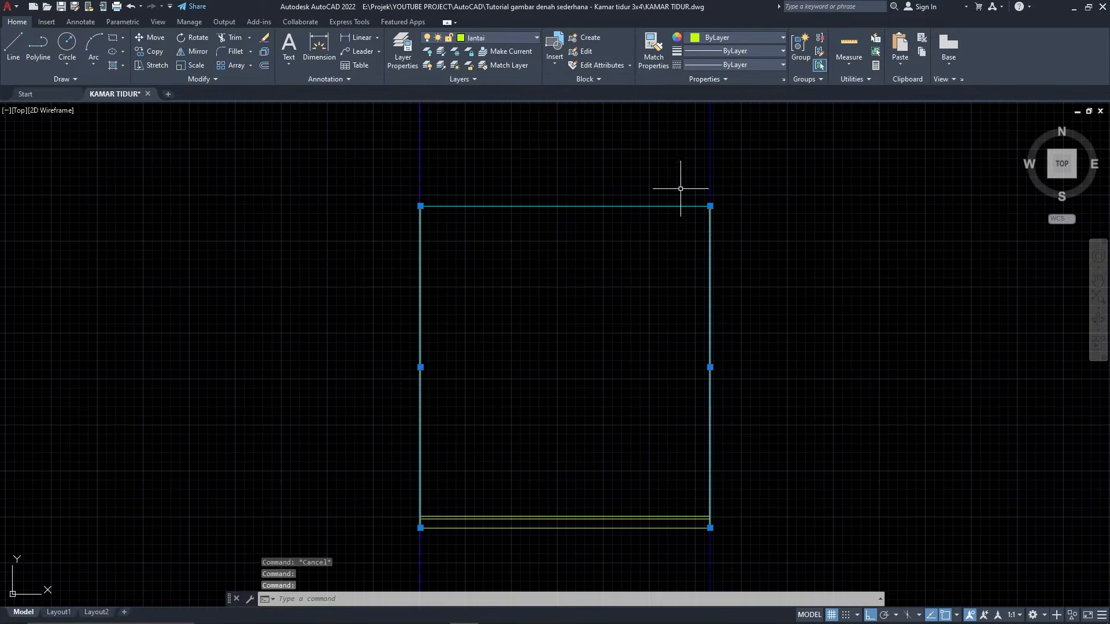
pyautogui.click(511, 38)
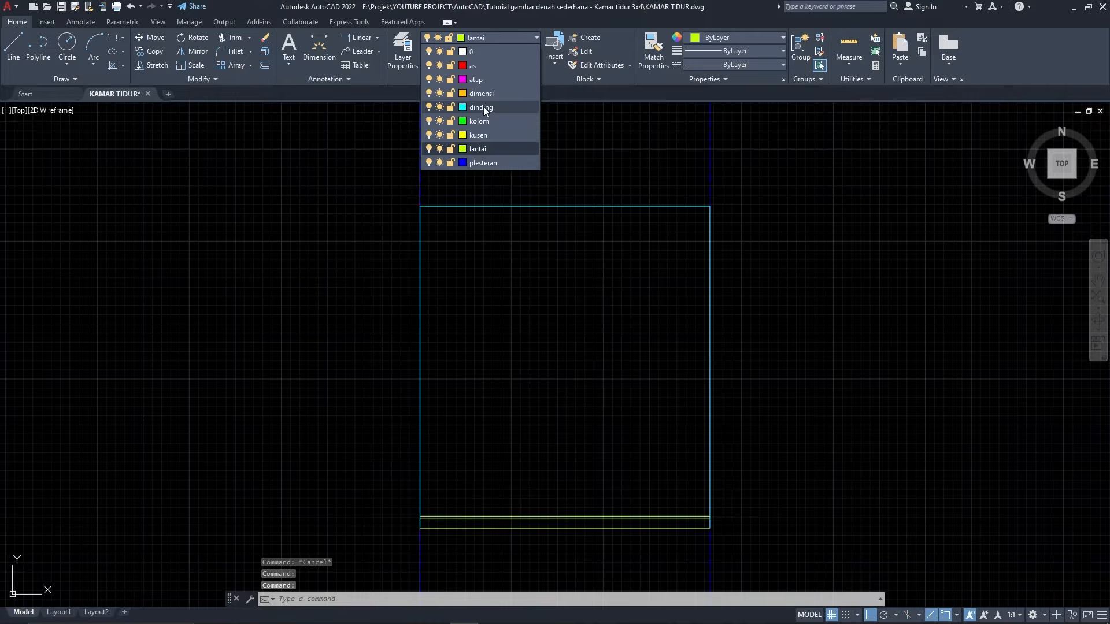
pyautogui.click(483, 107)
pyautogui.press('Escape')
pyautogui.moveTo(636, 252); pyautogui.dragTo(636, 287, button='middle')
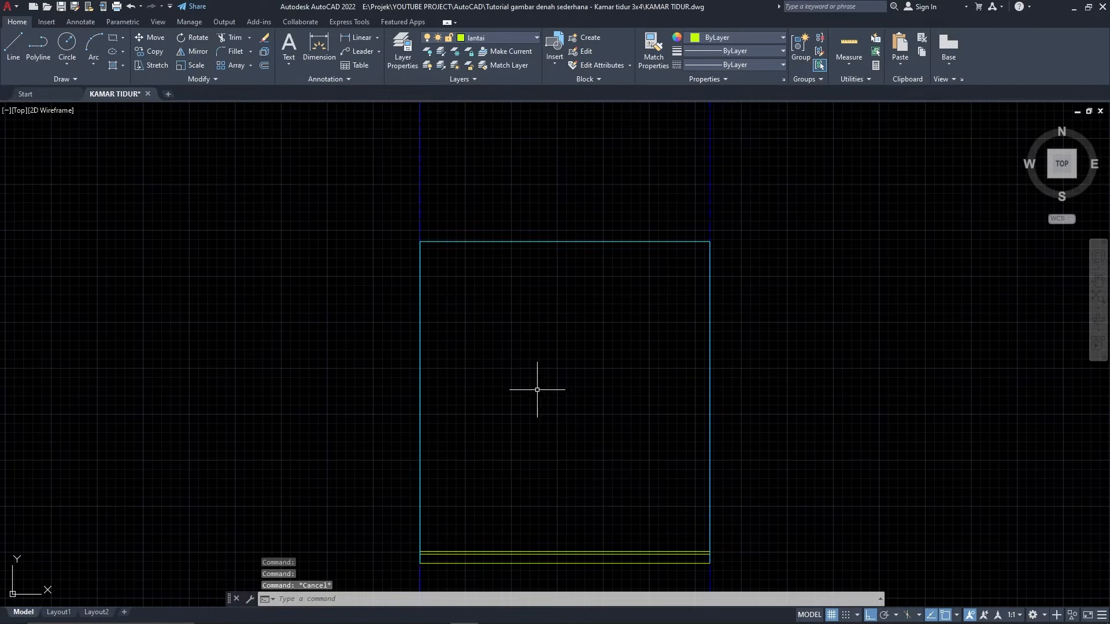
# Step: Examine the door opening and its frame in the plan's front wall, above the new front view
pyautogui.moveTo(565, 370); pyautogui.dragTo(584, 379, button='middle')
pyautogui.scroll(-6, 561, 322)
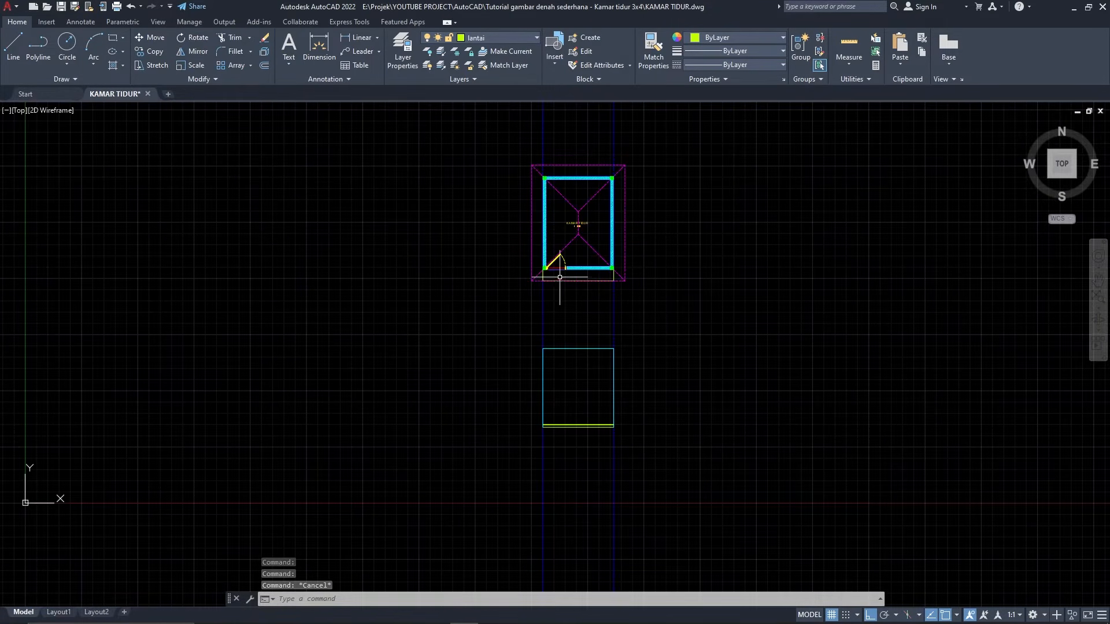
pyautogui.scroll(6, 561, 277)
pyautogui.scroll(-2, 555, 254)
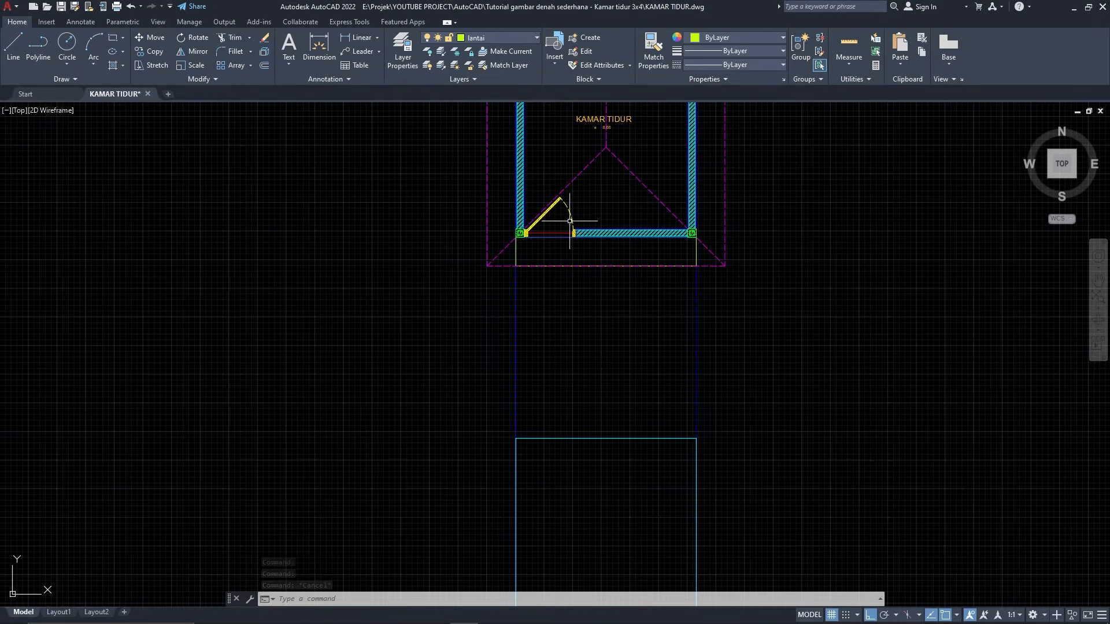
pyautogui.scroll(4, 528, 223)
pyautogui.scroll(4, 520, 269)
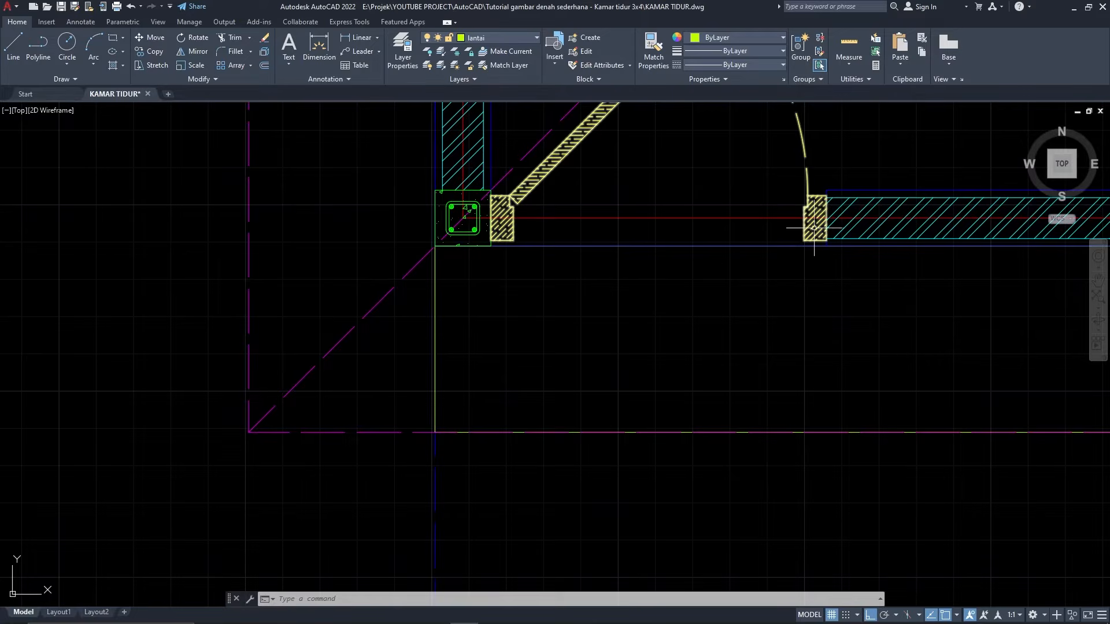
pyautogui.scroll(-2, 461, 325)
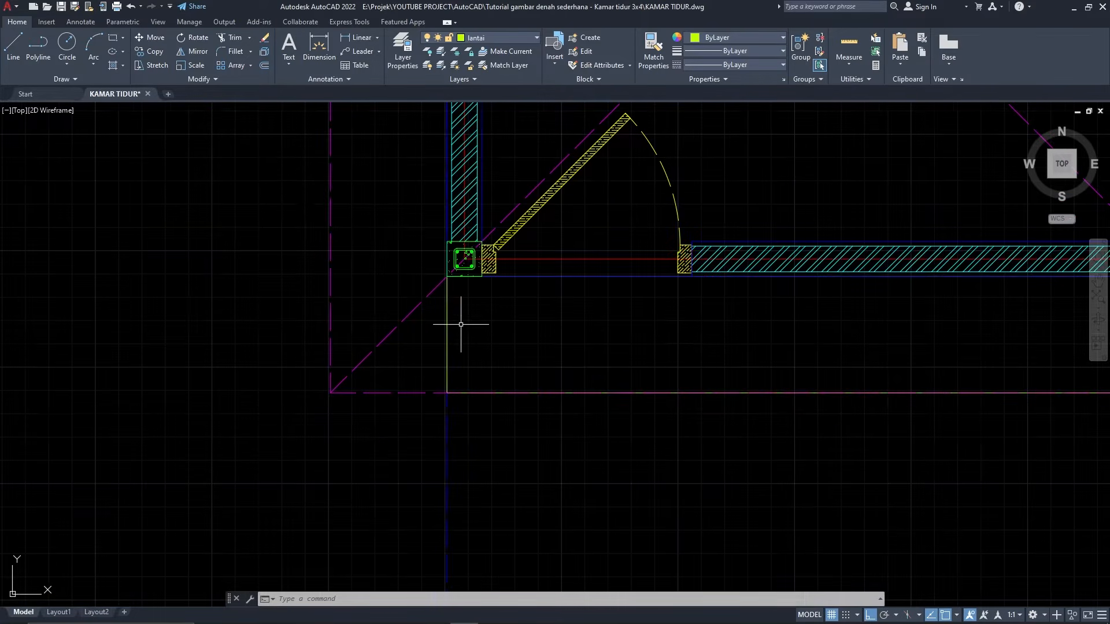
pyautogui.moveTo(527, 250); pyautogui.dragTo(469, 330, button='middle')
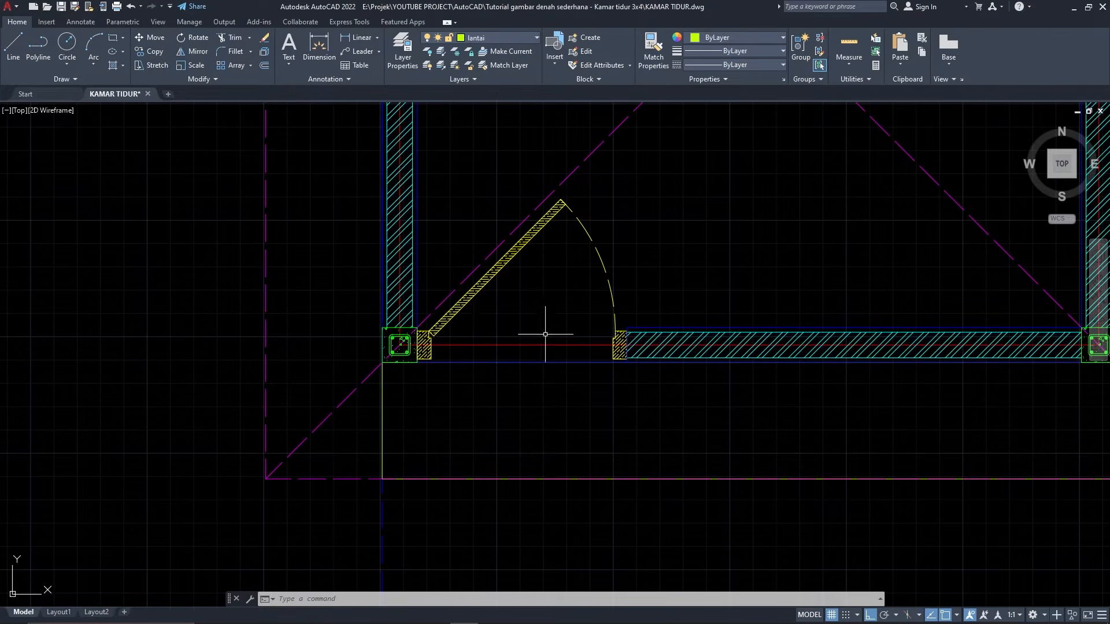
pyautogui.moveTo(548, 335); pyautogui.dragTo(519, 386, button='middle')
pyautogui.scroll(-2, 508, 319)
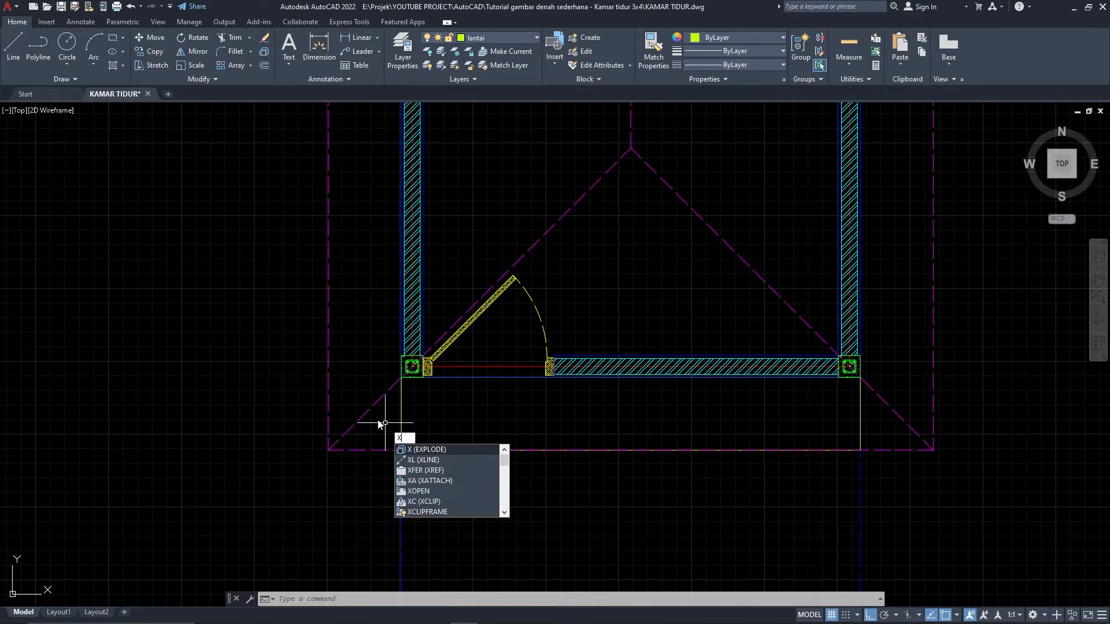
# Step: Draw a vertical construction line through the outer edge of the left door frame in the plan
pyautogui.press('Return')
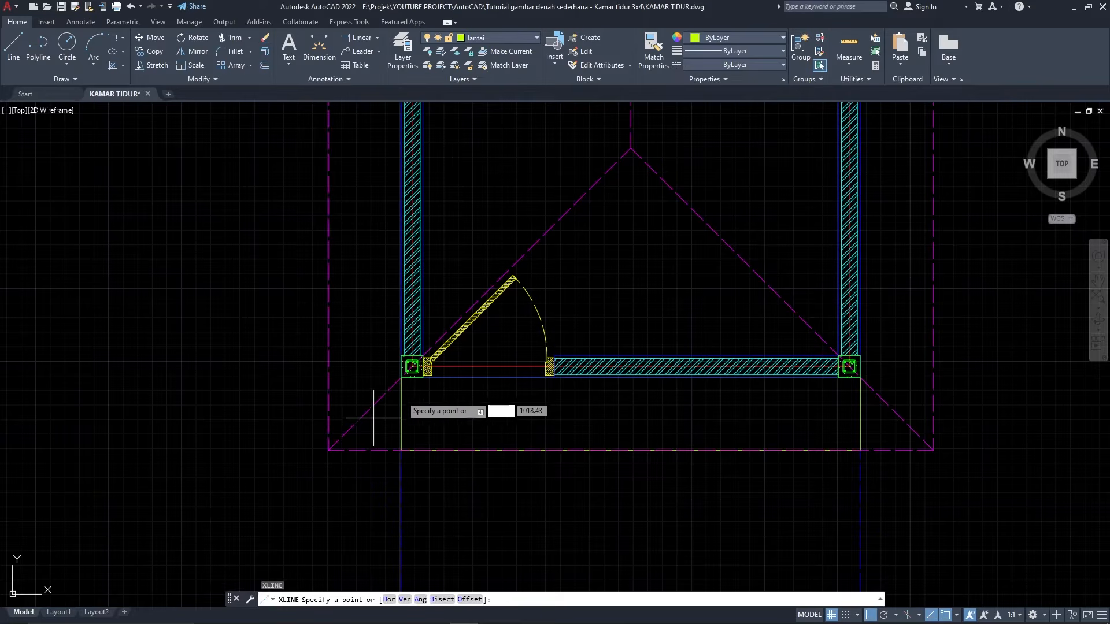
pyautogui.click(423, 377)
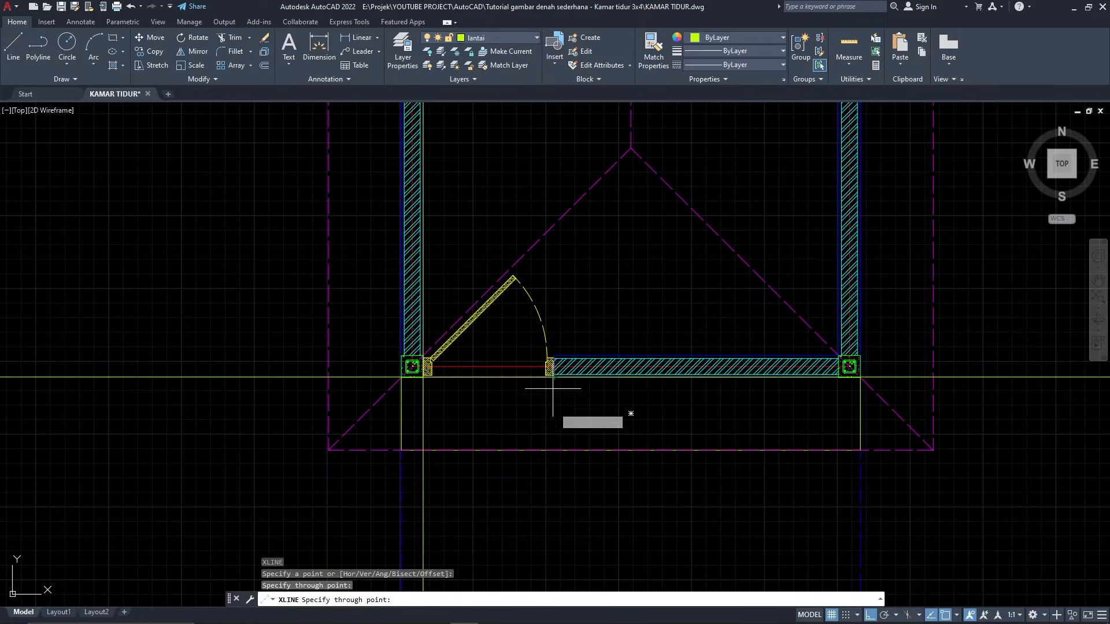
pyautogui.press('Return')
# Step: Copy the door construction line to the outer edge of the right door frame
pyautogui.click(468, 420)
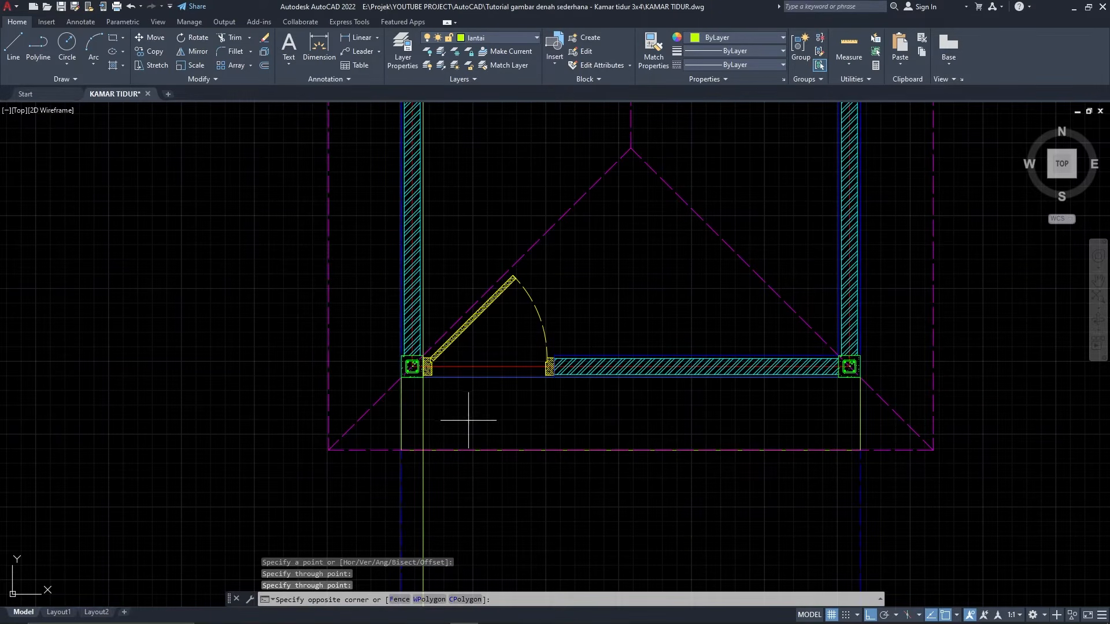
pyautogui.click(416, 397)
pyautogui.click(416, 397)
pyautogui.write('co')
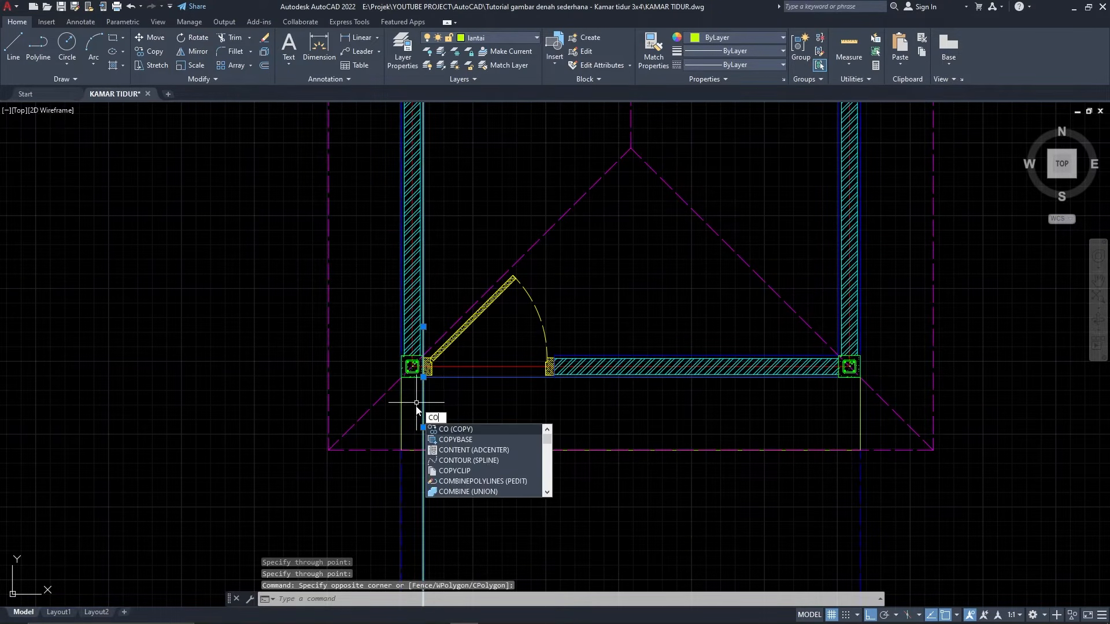
pyautogui.press('Return')
pyautogui.scroll(5, 423, 376)
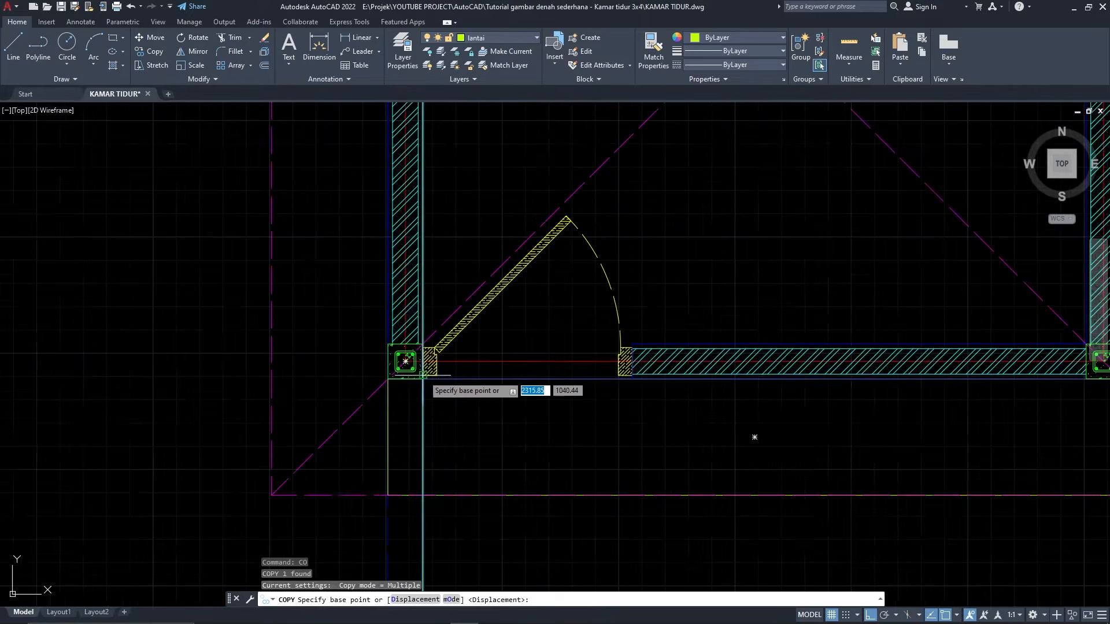
pyautogui.click(412, 366)
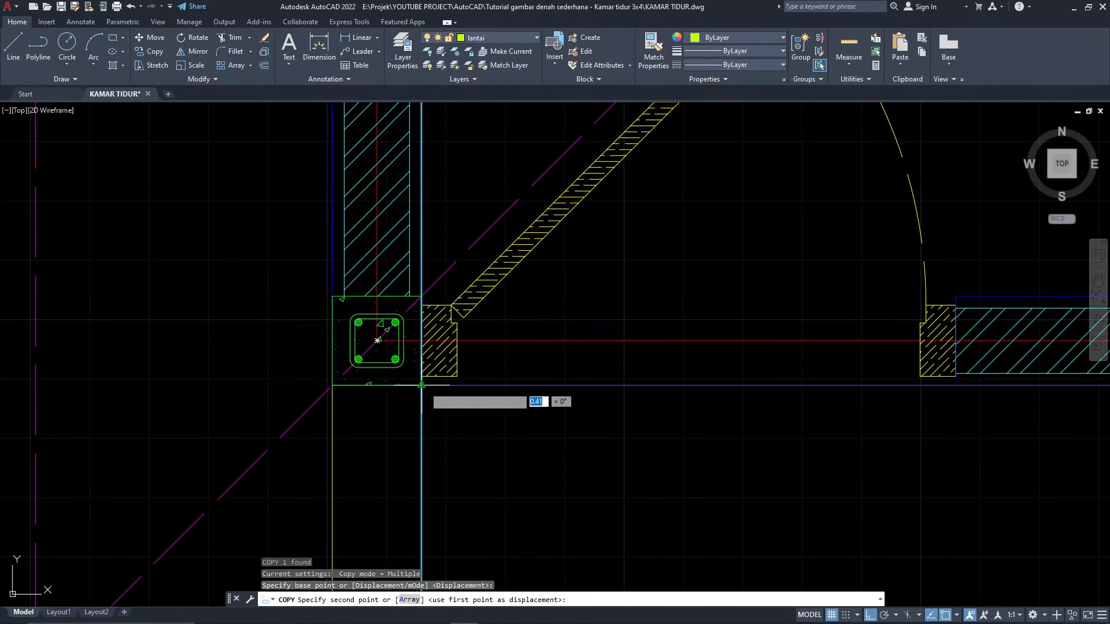
pyautogui.click(960, 377)
pyautogui.press('Return')
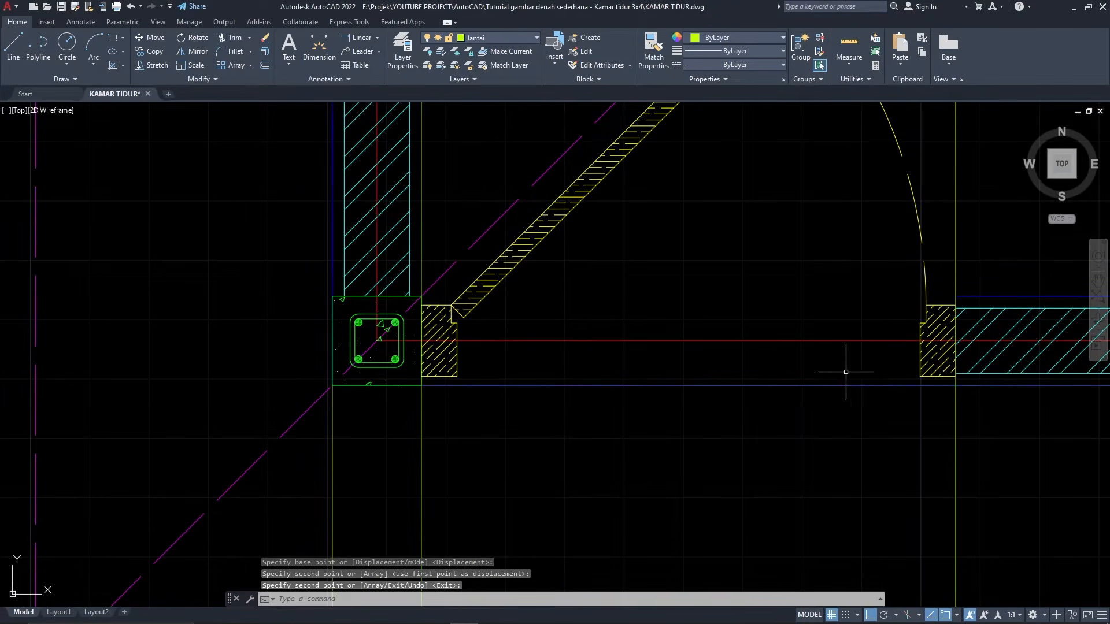
# Step: Assign both vertical door construction lines to the kusen layer
pyautogui.scroll(-4, 843, 370)
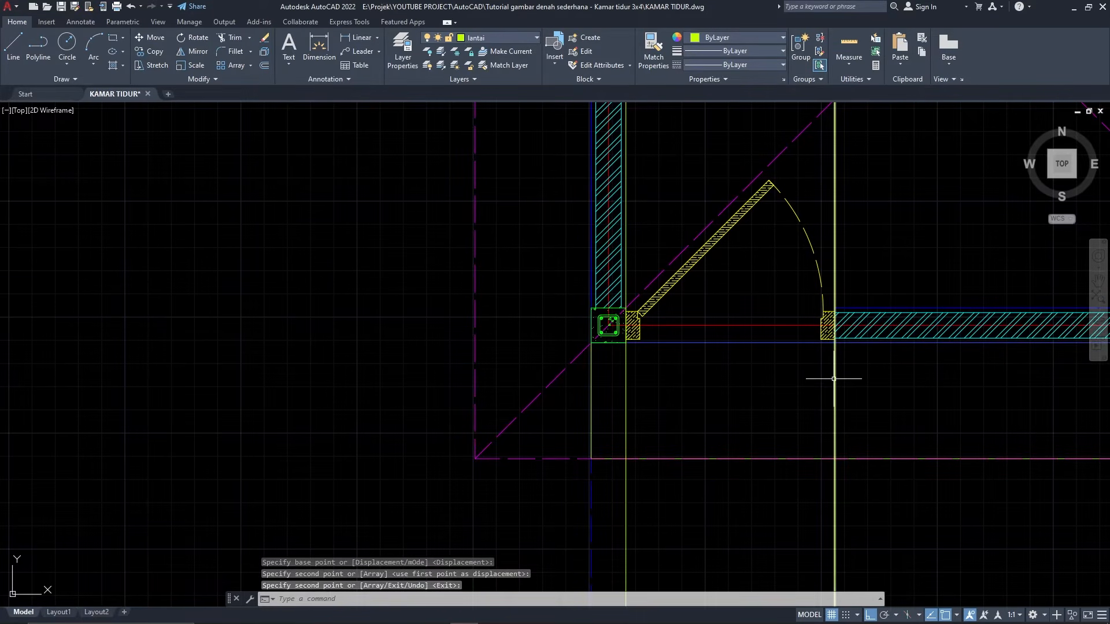
pyautogui.click(833, 378)
pyautogui.click(656, 407)
pyautogui.click(618, 382)
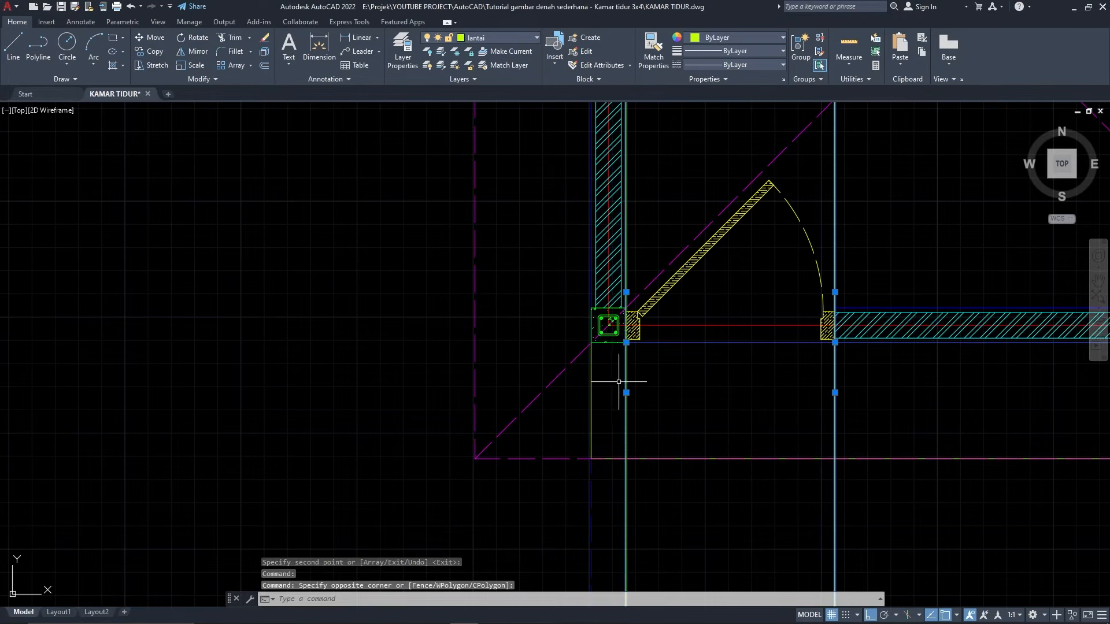
pyautogui.click(475, 38)
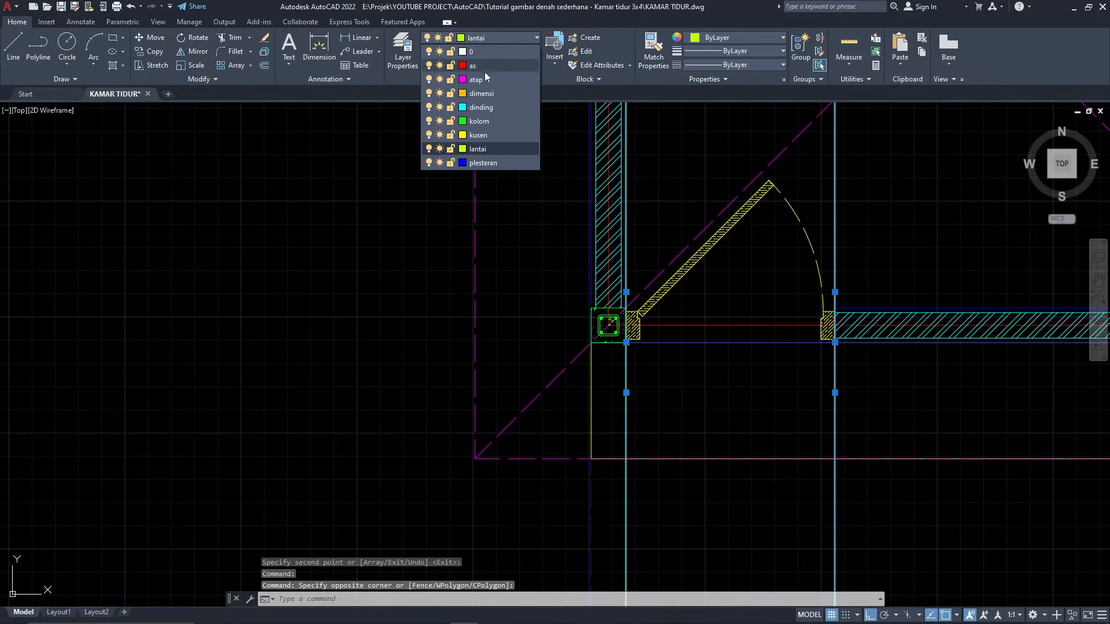
pyautogui.click(483, 135)
pyautogui.press('Escape')
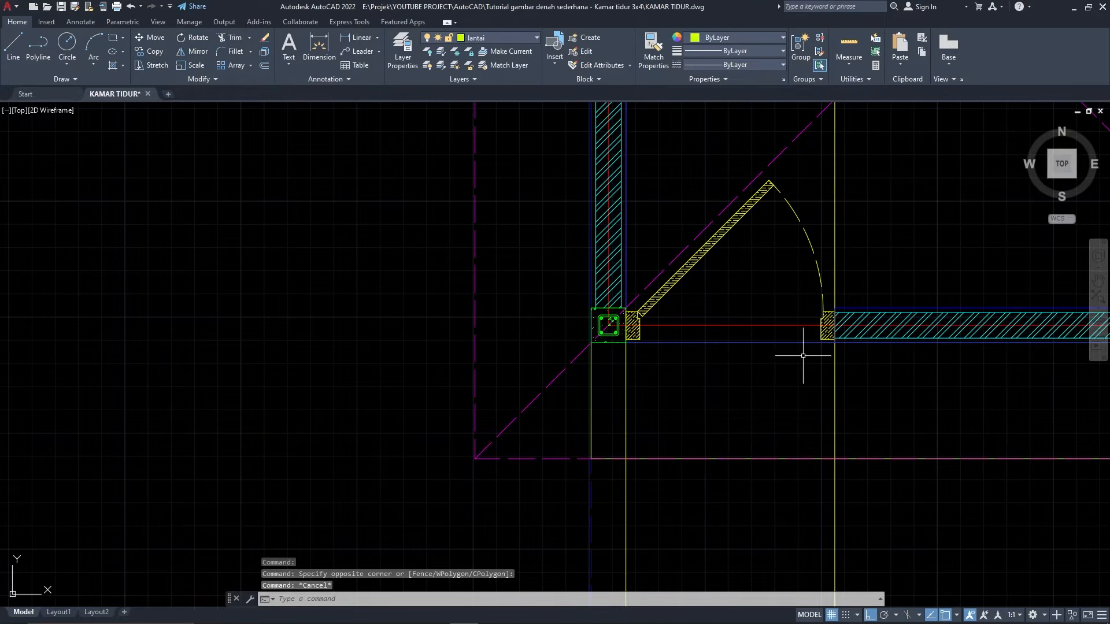
# Step: Set the linetype of both door construction lines to ACAD_ISO02W100
pyautogui.click(858, 395)
pyautogui.click(613, 367)
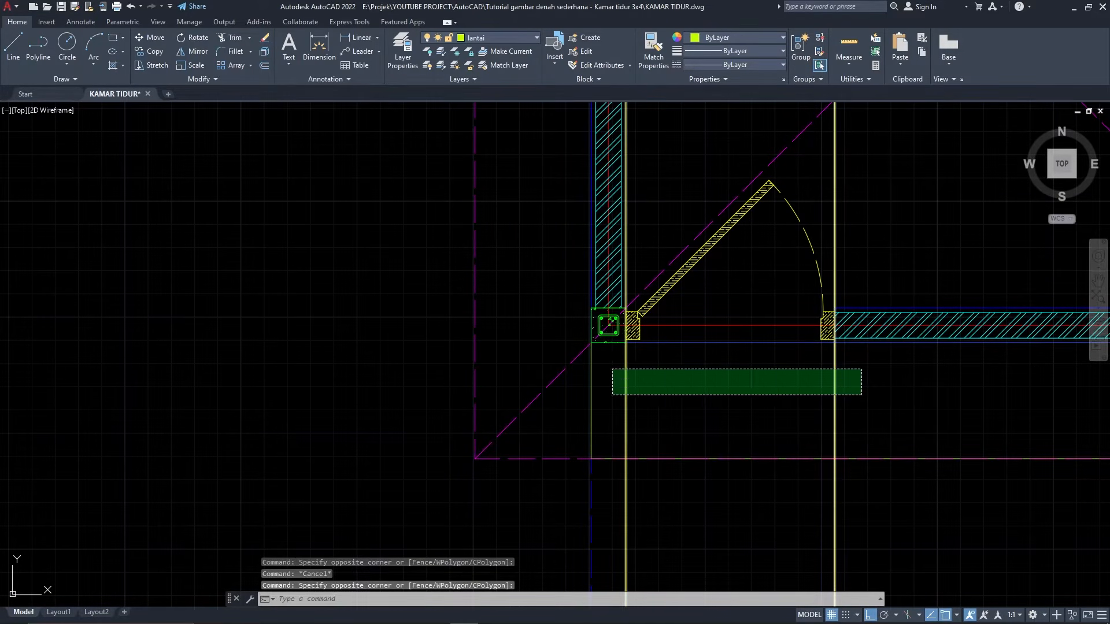
pyautogui.click(737, 65)
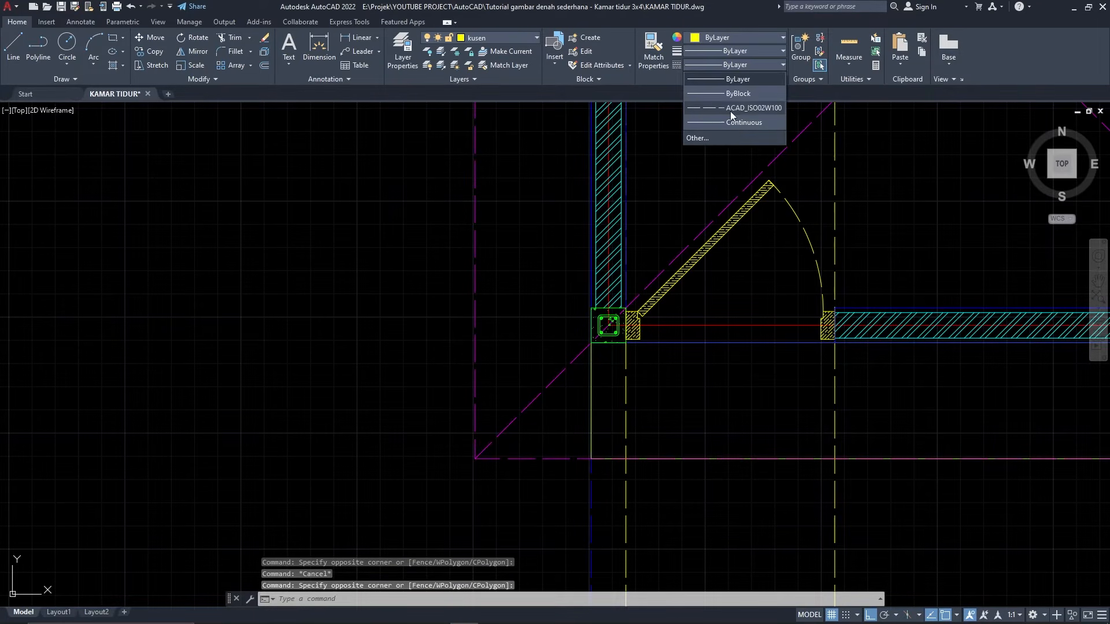
pyautogui.click(730, 112)
pyautogui.press('Escape')
# Step: Examine how the door construction lines project from the plan to the front view, and check the roof outline's corners
pyautogui.moveTo(714, 353); pyautogui.dragTo(584, 300, button='middle')
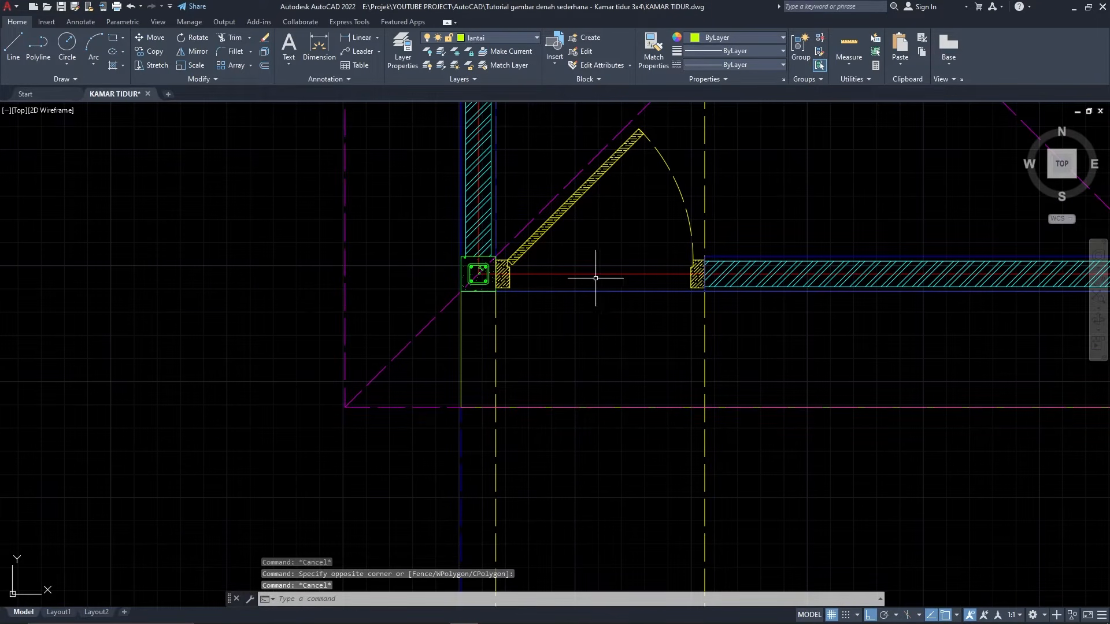
pyautogui.scroll(-10, 559, 286)
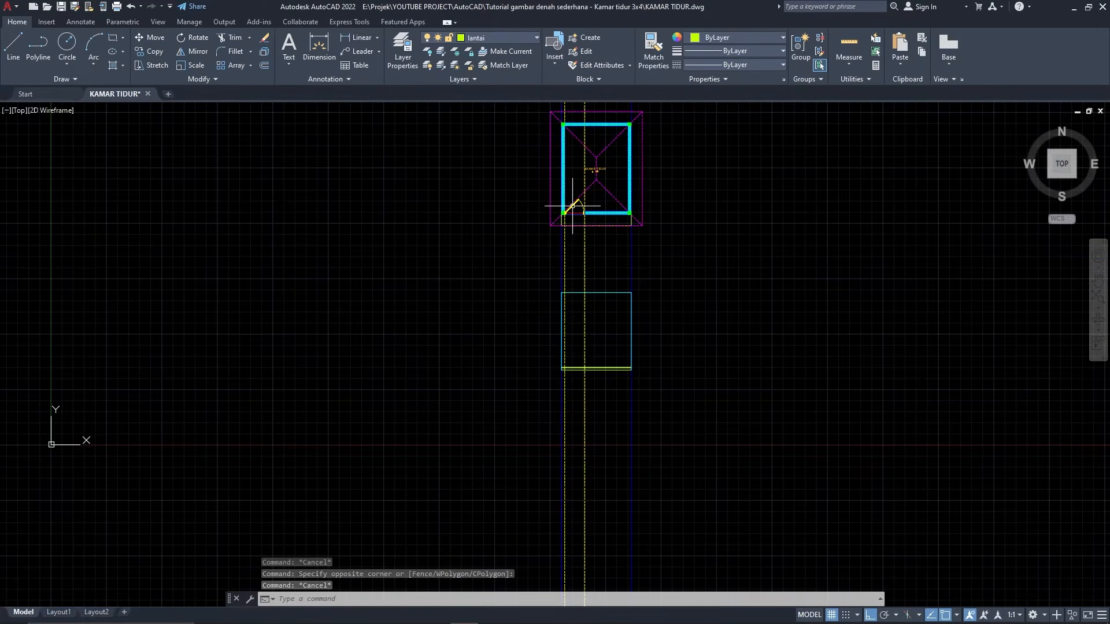
pyautogui.scroll(10, 580, 370)
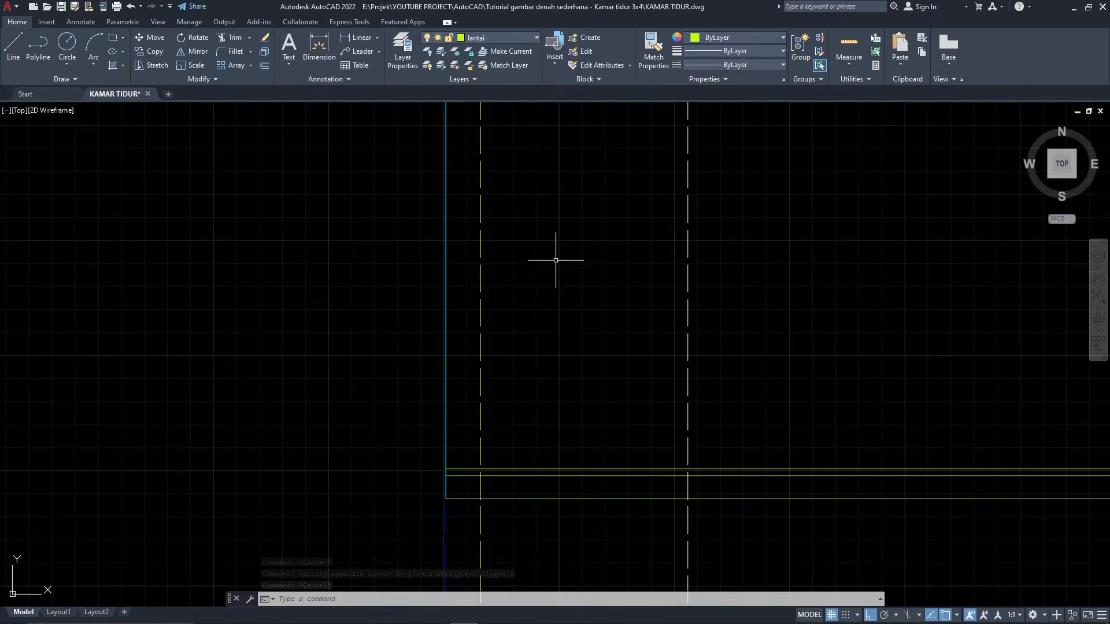
pyautogui.moveTo(670, 242)
pyautogui.mouseDown(button='middle')
pyautogui.moveTo(611, 438)
pyautogui.moveTo(592, 426)
pyautogui.moveTo(648, 389)
pyautogui.mouseUp(button='middle')
pyautogui.scroll(-6, 591, 426)
pyautogui.scroll(2, 604, 190)
pyautogui.scroll(2, 604, 191)
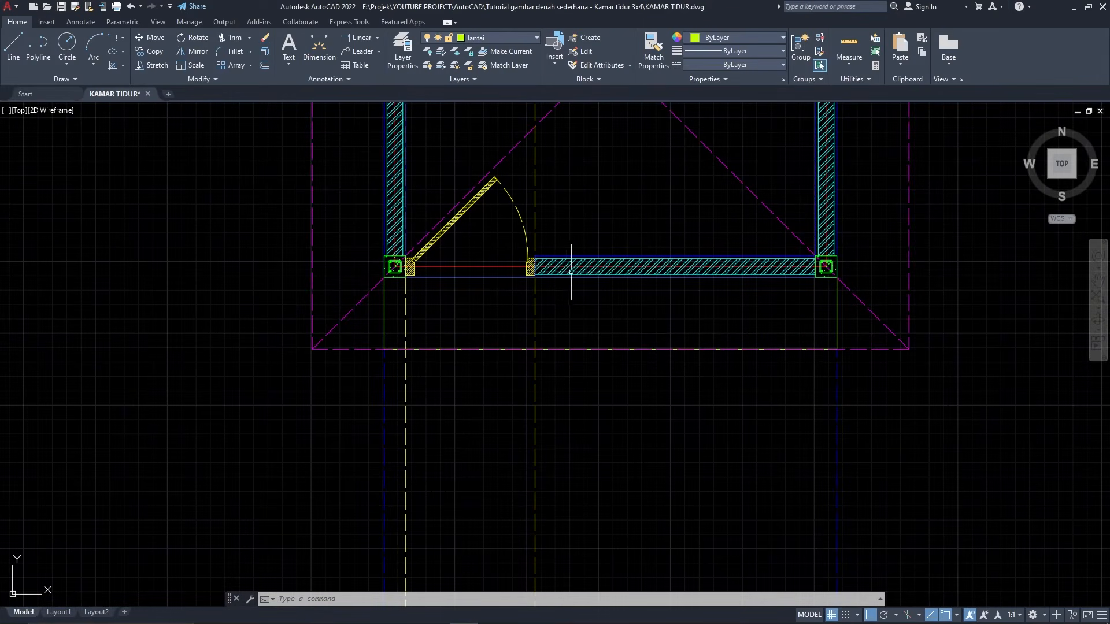
pyautogui.scroll(-4, 647, 170)
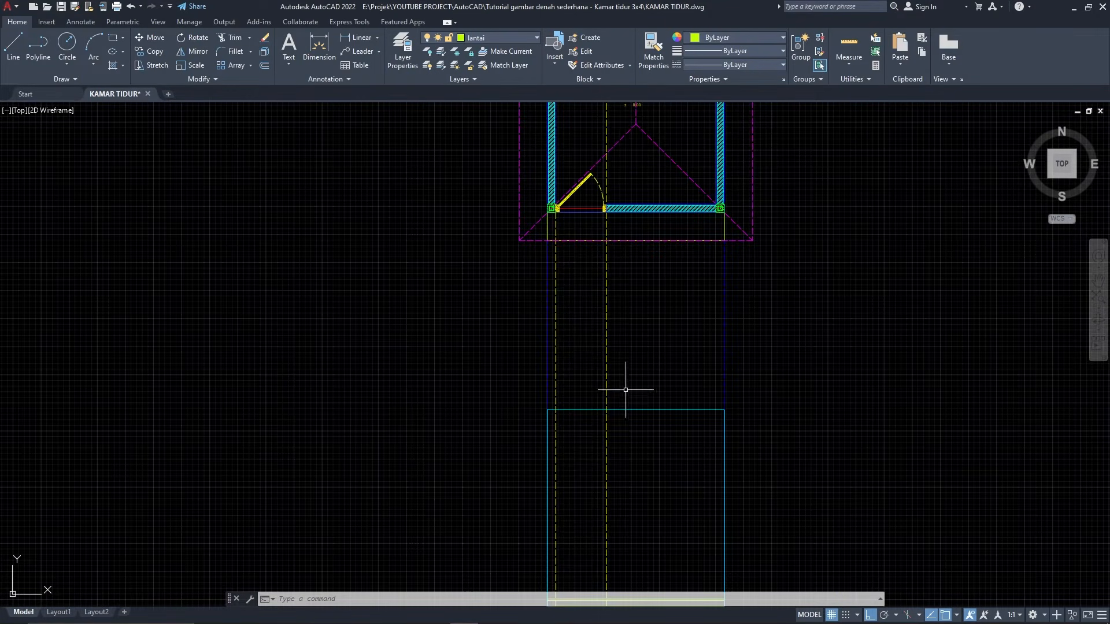
pyautogui.scroll(-4, 625, 389)
pyautogui.scroll(4, 633, 399)
pyautogui.moveTo(651, 306); pyautogui.dragTo(677, 476, button='middle')
pyautogui.scroll(-2, 636, 416)
pyautogui.moveTo(667, 248); pyautogui.dragTo(656, 371, button='middle')
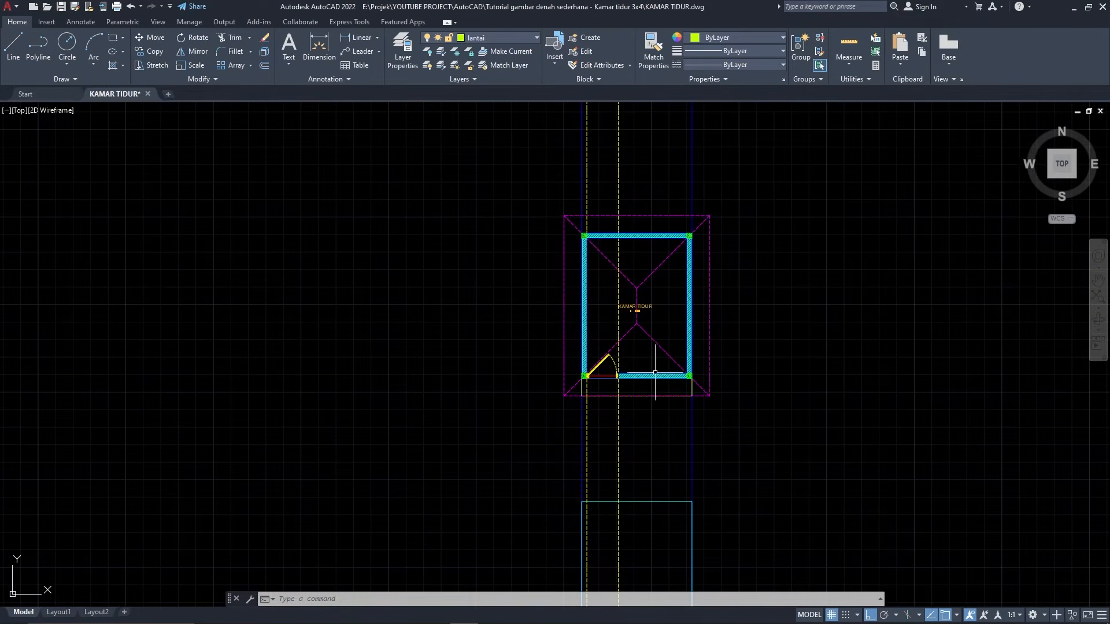
pyautogui.scroll(2, 625, 551)
pyautogui.moveTo(639, 508); pyautogui.dragTo(629, 448, button='middle')
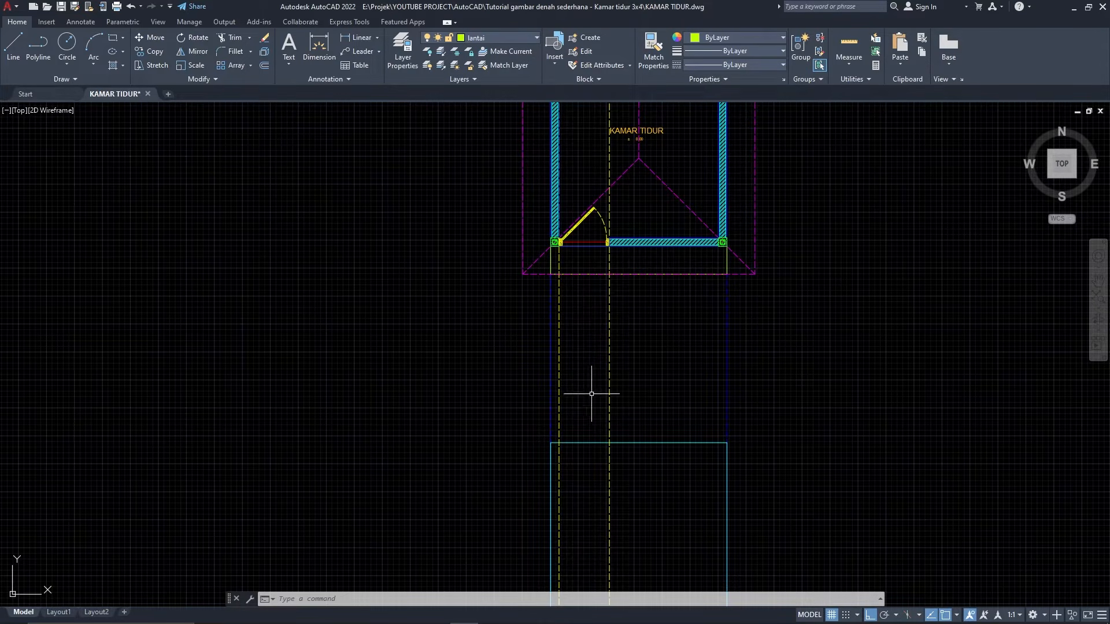
pyautogui.moveTo(525, 241); pyautogui.dragTo(525, 280, button='middle')
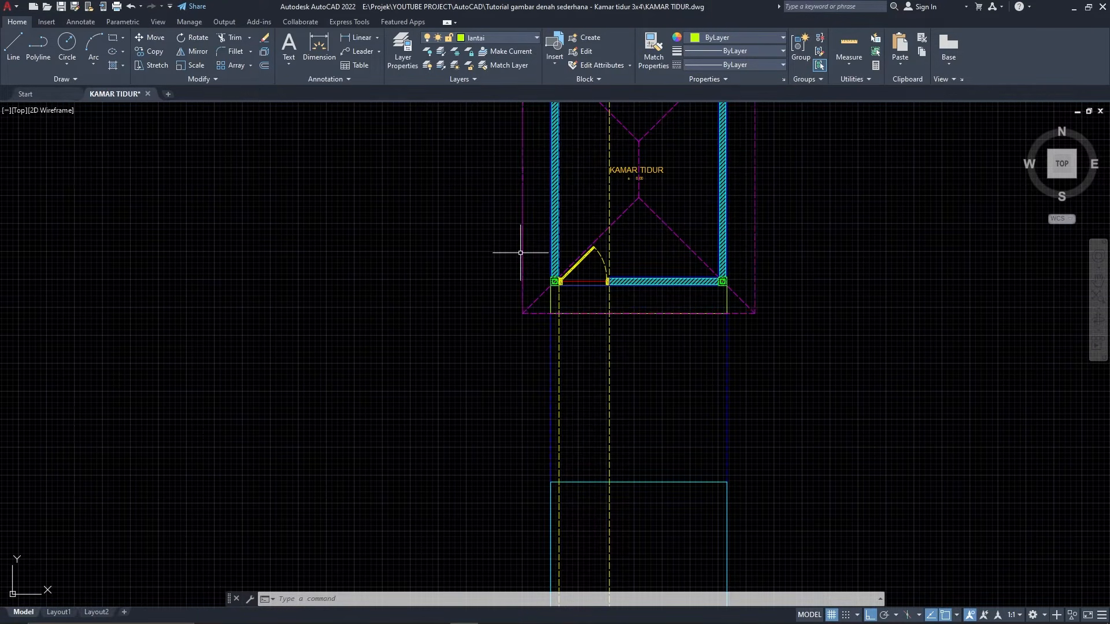
# Step: Draw a vertical construction line through the lower-left corner of the plan's roof outline
pyautogui.write('l')
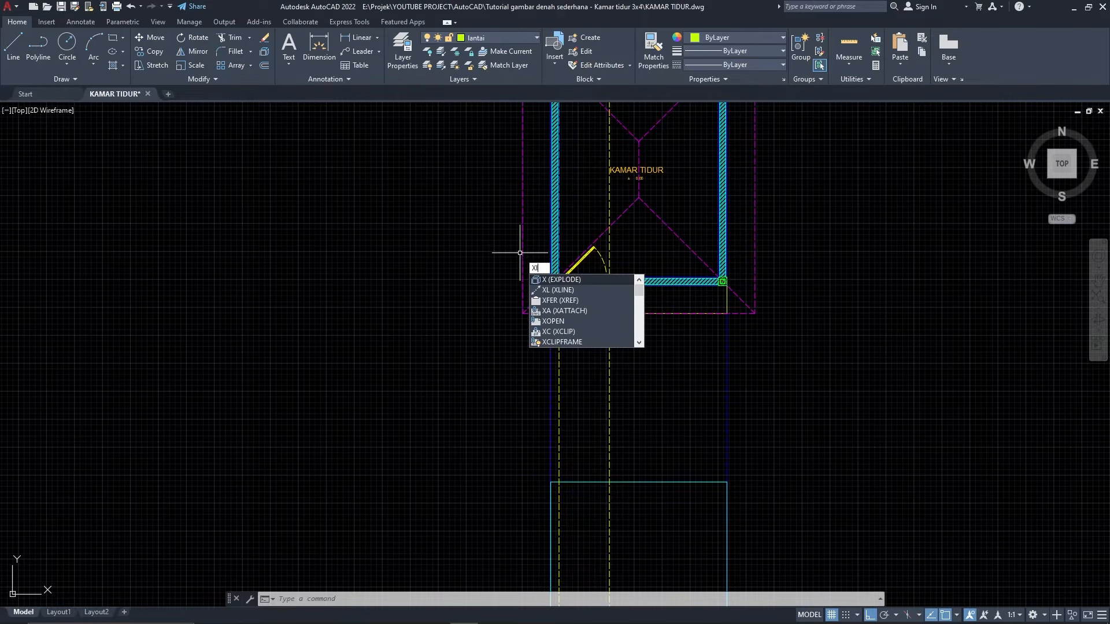
pyautogui.press('Return')
pyautogui.click(522, 314)
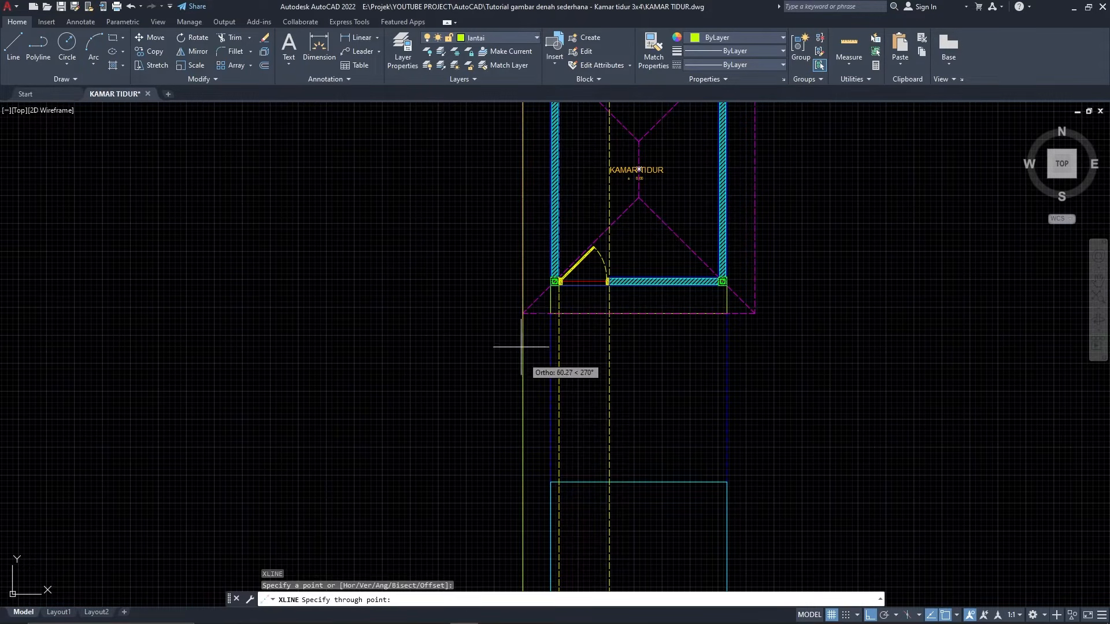
pyautogui.click(528, 365)
pyautogui.press('Return')
# Step: Assign the roof construction line to the atap layer and set its linetype to ACAD_ISO02W100
pyautogui.click(531, 368)
pyautogui.click(495, 330)
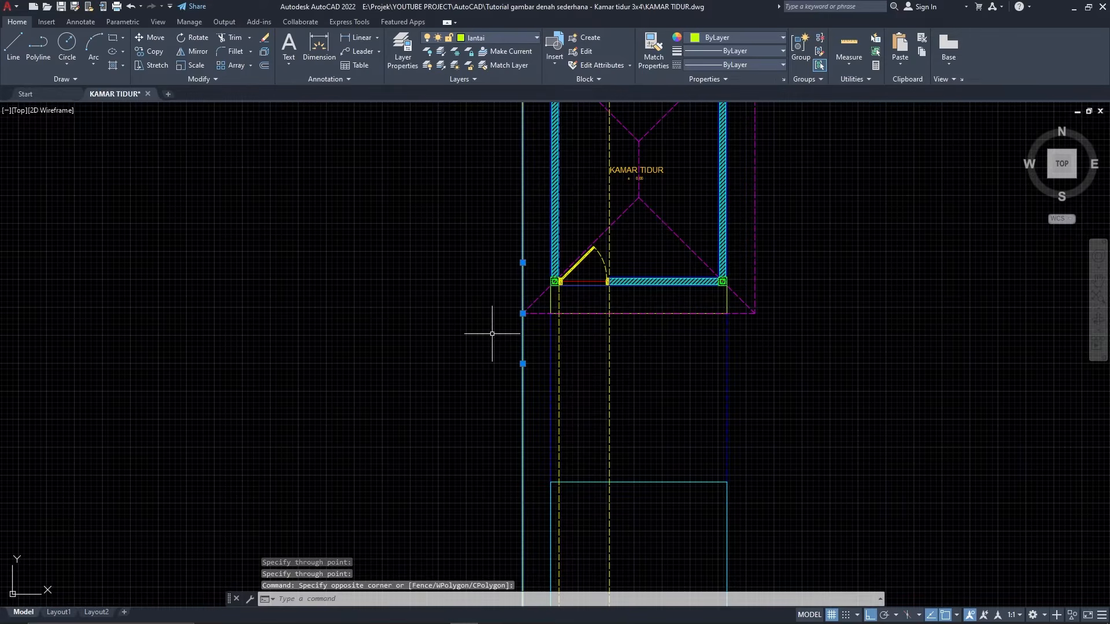
pyautogui.click(497, 39)
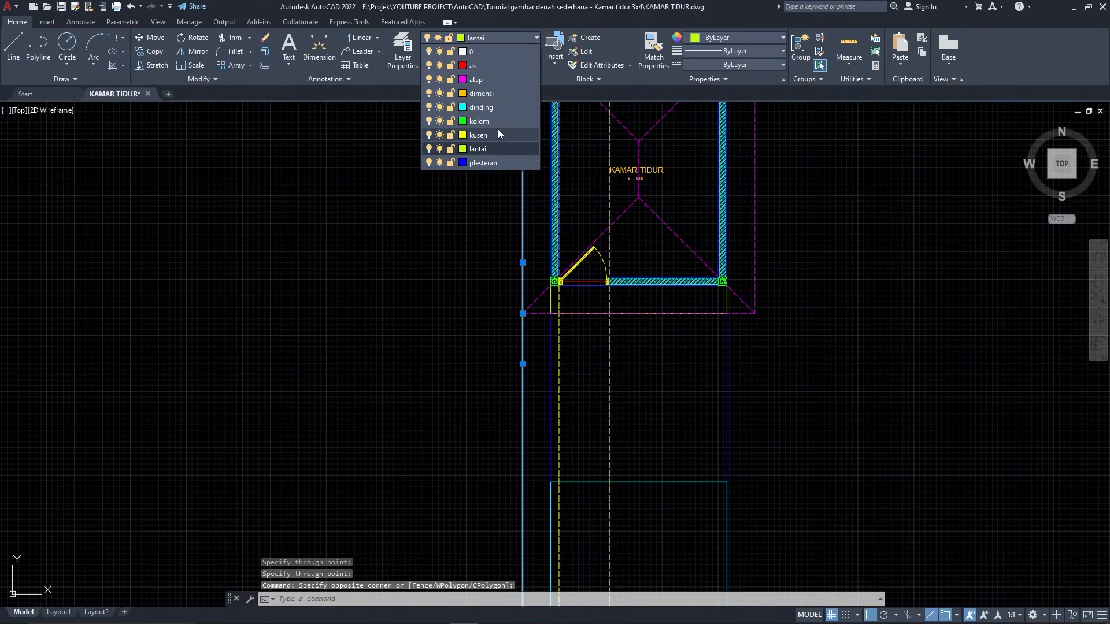
pyautogui.click(485, 81)
pyautogui.click(721, 65)
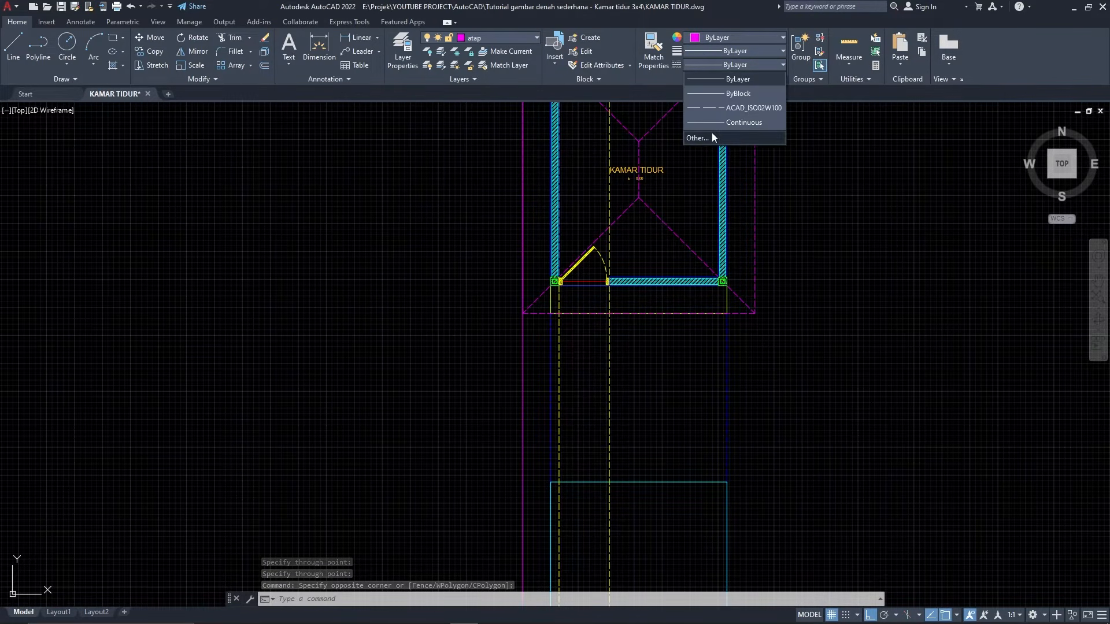
pyautogui.click(716, 106)
pyautogui.press('Escape')
# Step: Copy the roof construction line from the lower-left to the lower-right corner of the plan's roof outline
pyautogui.click(532, 434)
pyautogui.click(494, 387)
pyautogui.write('co')
pyautogui.press('Return')
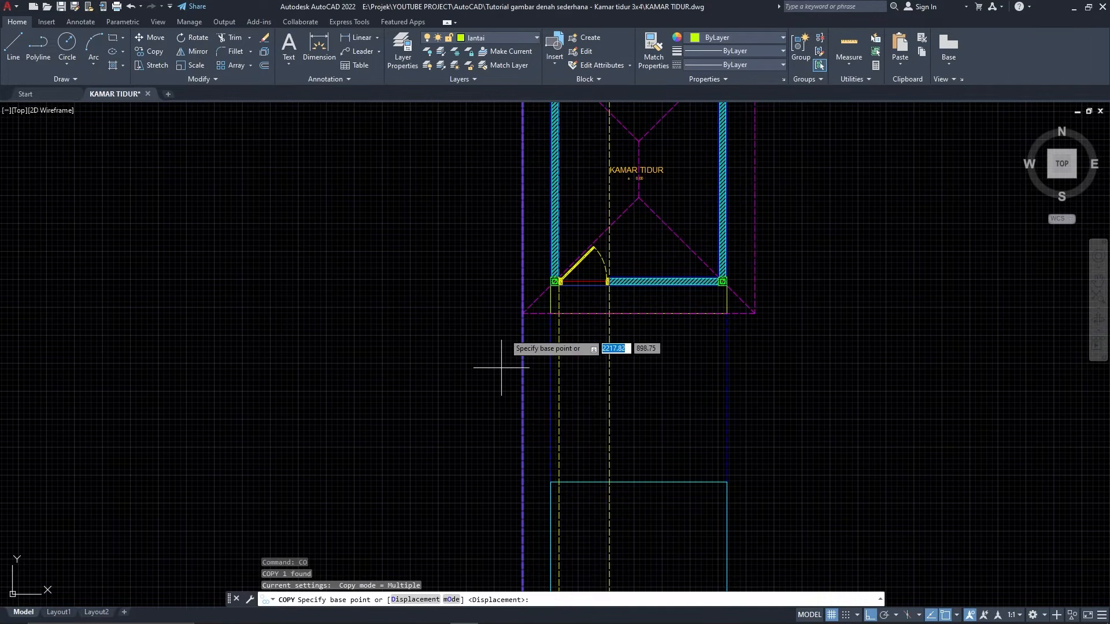
pyautogui.click(522, 313)
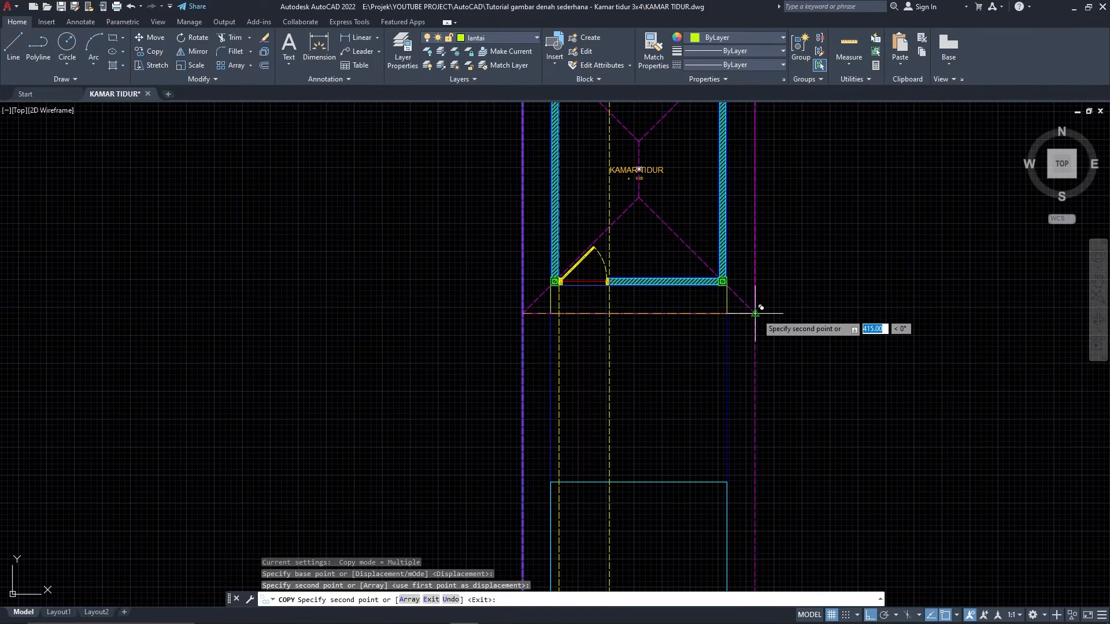
pyautogui.press('Escape')
pyautogui.scroll(-4, 768, 376)
pyautogui.scroll(4, 730, 285)
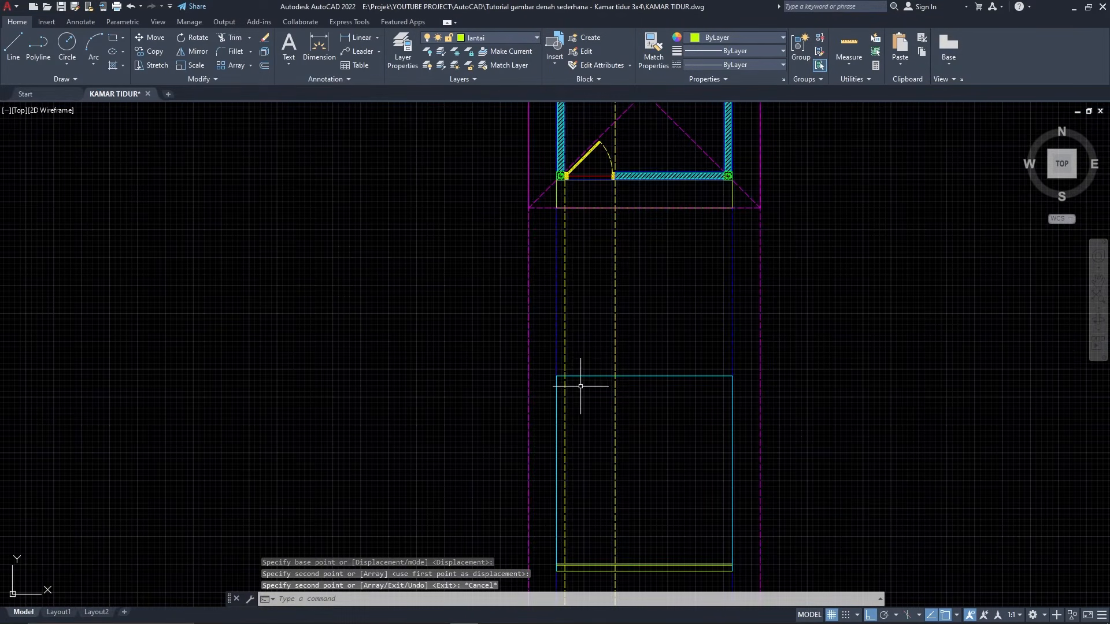
# Step: Draw a horizontal line along the front view's top wall edge between the two roof construction lines
pyautogui.write('l')
pyautogui.press('Return')
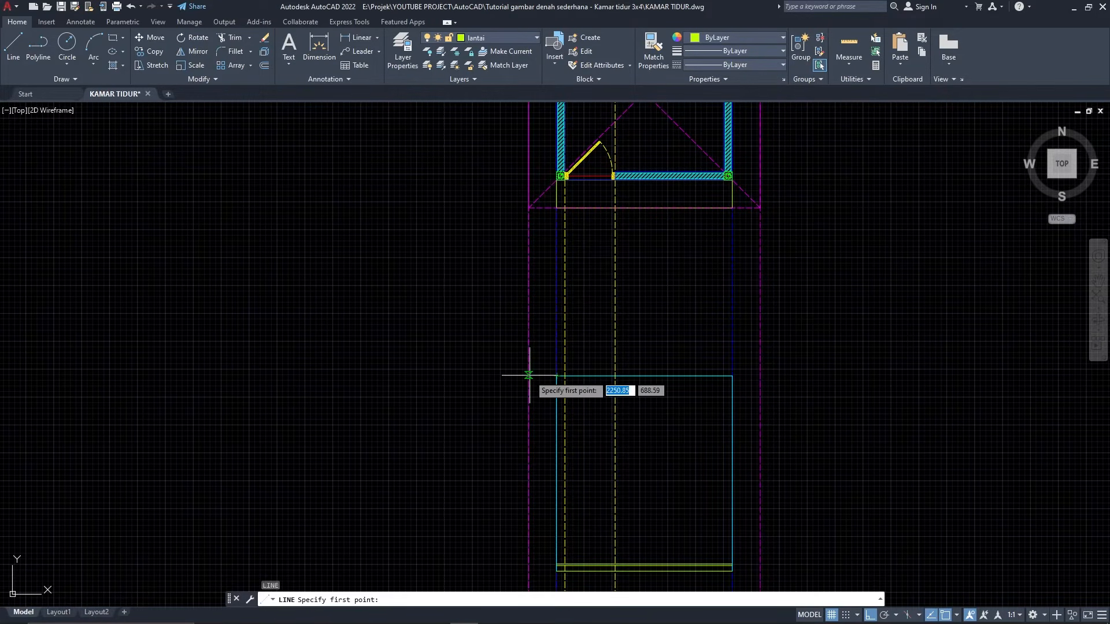
pyautogui.click(528, 376)
pyautogui.click(759, 375)
pyautogui.press('Return')
# Step: Erase the new horizontal line drawn over the front view's top wall edge
pyautogui.scroll(6, 792, 376)
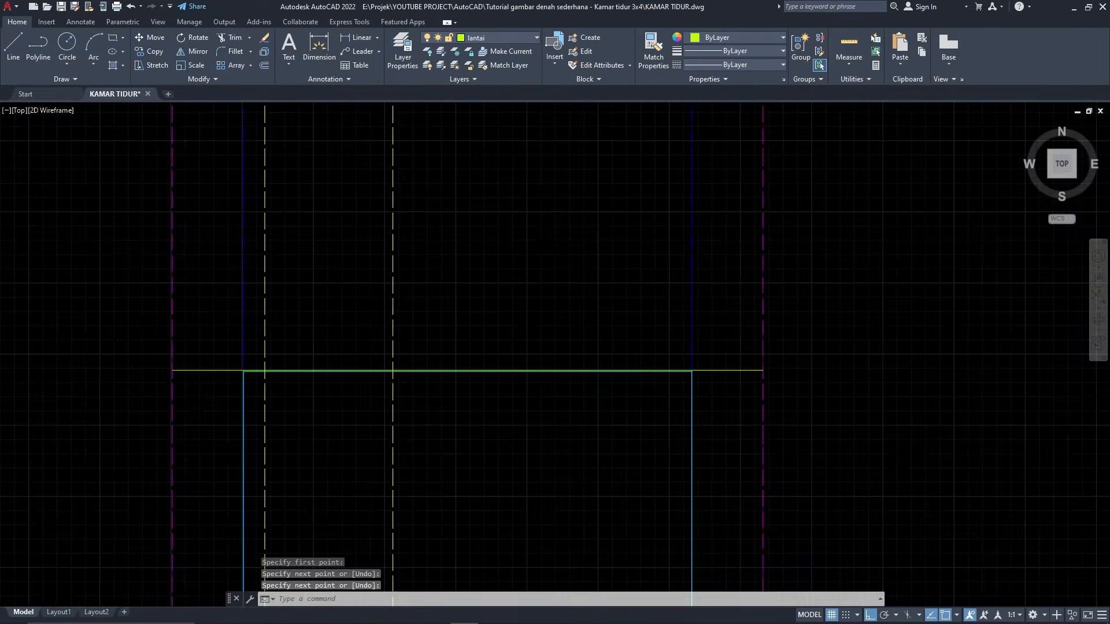
pyautogui.click(730, 382)
pyautogui.click(712, 329)
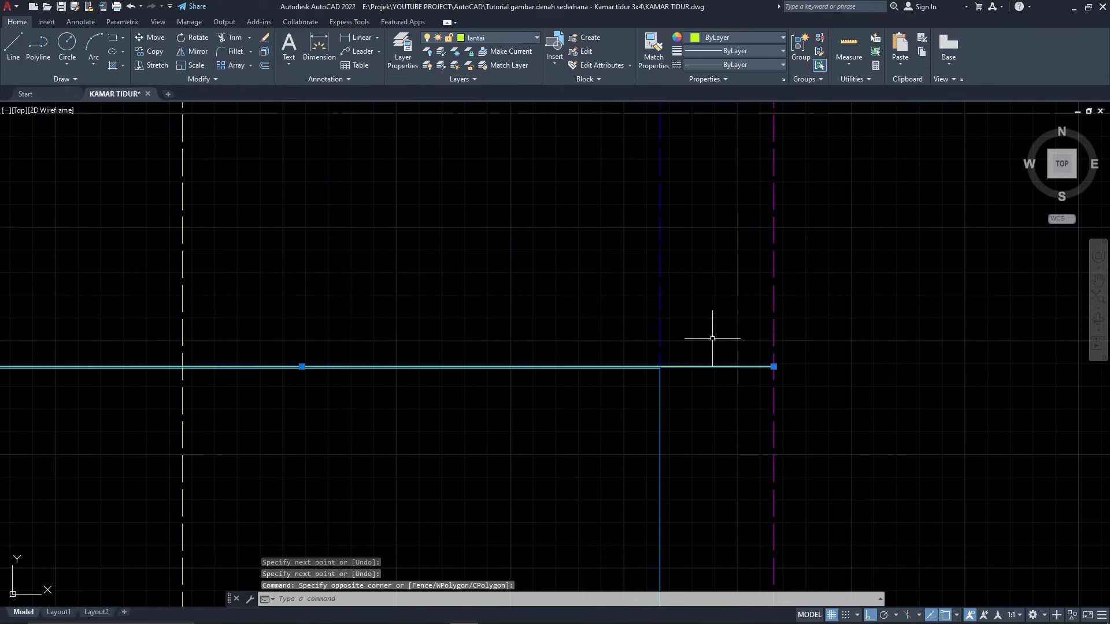
pyautogui.press('Delete')
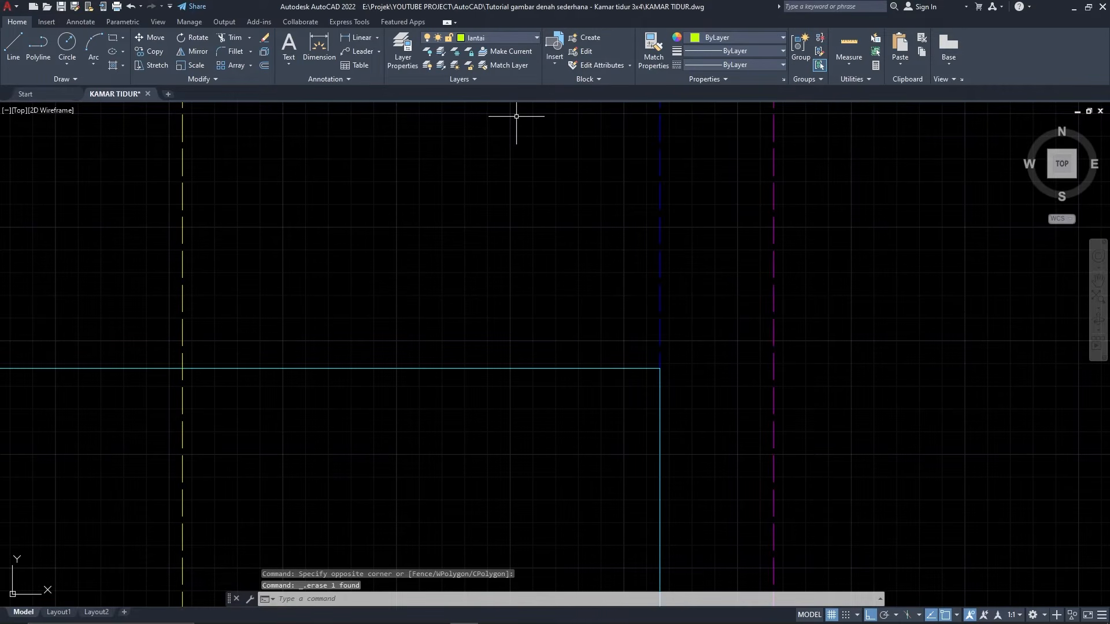
pyautogui.write('l')
pyautogui.press('Return')
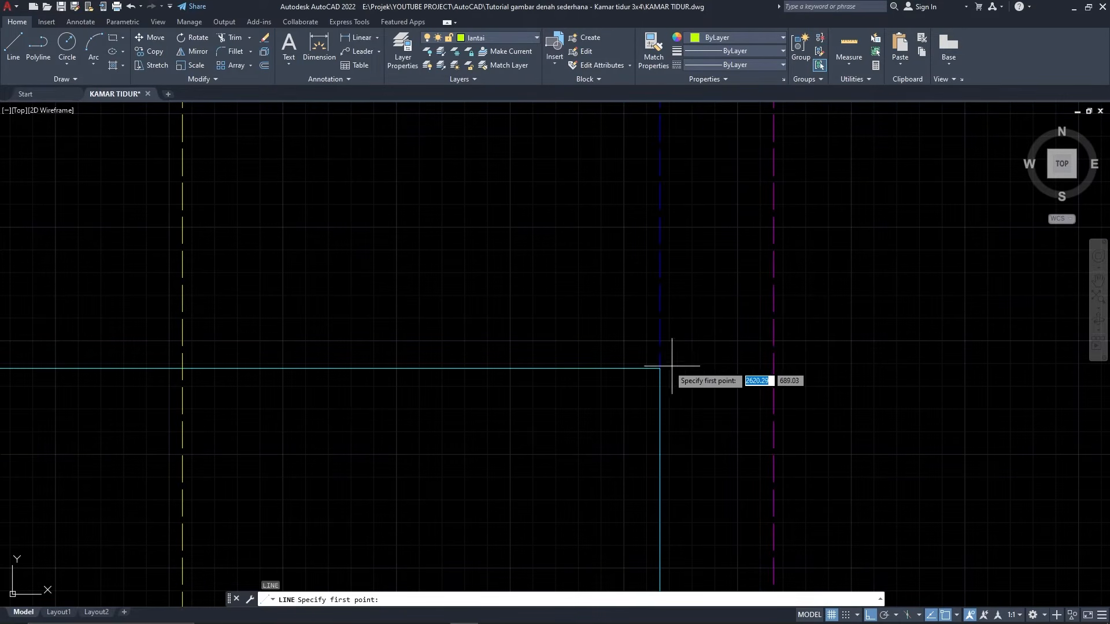
pyautogui.press('Escape')
# Step: Try to extend the front view's top wall edge to the right-hand roof construction line
pyautogui.click(585, 376)
pyautogui.click(548, 333)
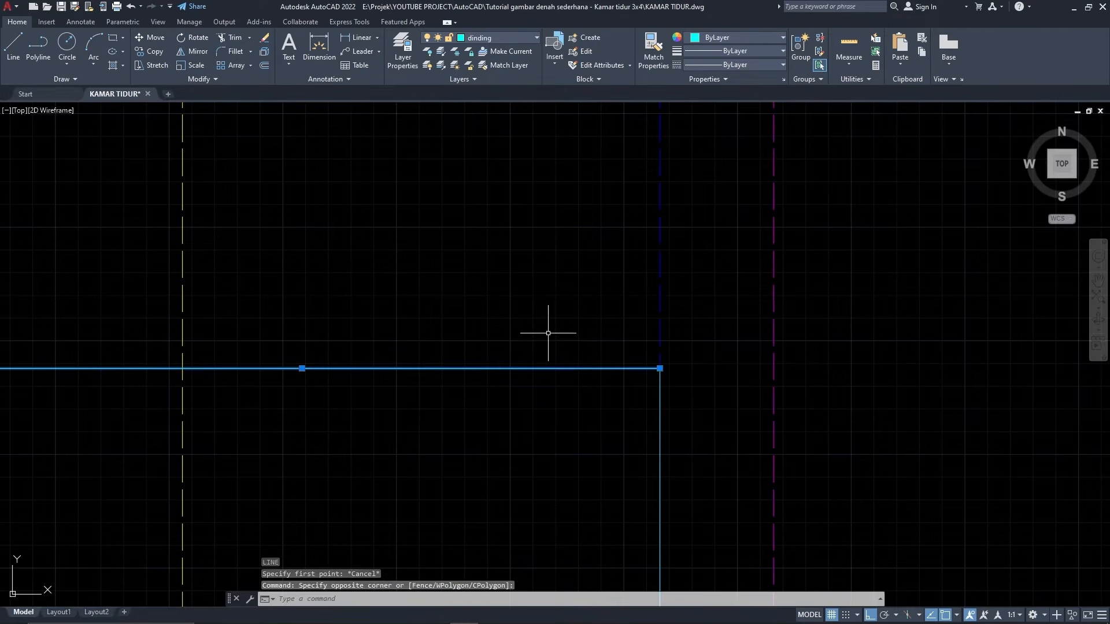
pyautogui.write('ev')
pyautogui.press('BackSpace')
pyautogui.write('x')
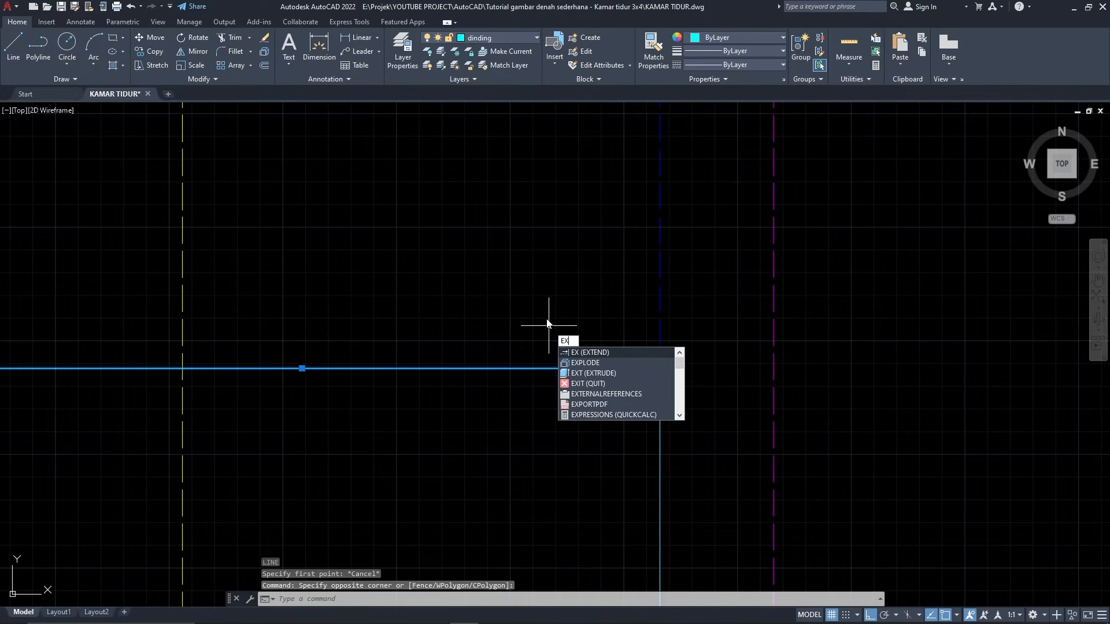
pyautogui.press('Return')
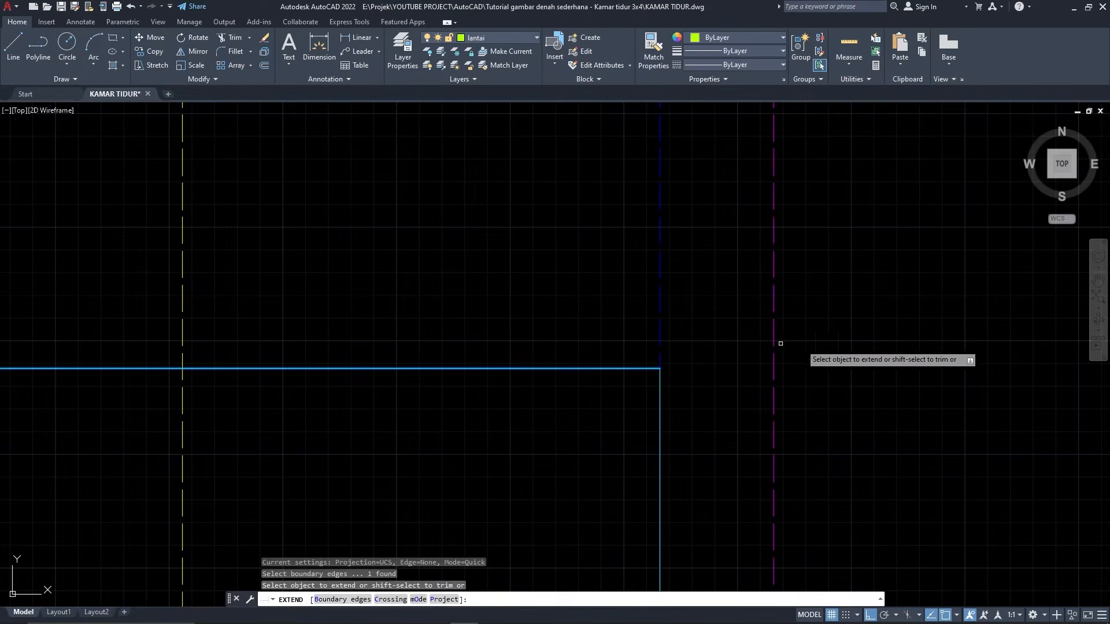
pyautogui.click(774, 336)
pyautogui.press('Escape')
# Step: Extend both ends of the front view's top wall edge to the left and right roof construction lines
pyautogui.click(622, 391)
pyautogui.click(592, 335)
pyautogui.click(817, 334)
pyautogui.click(768, 302)
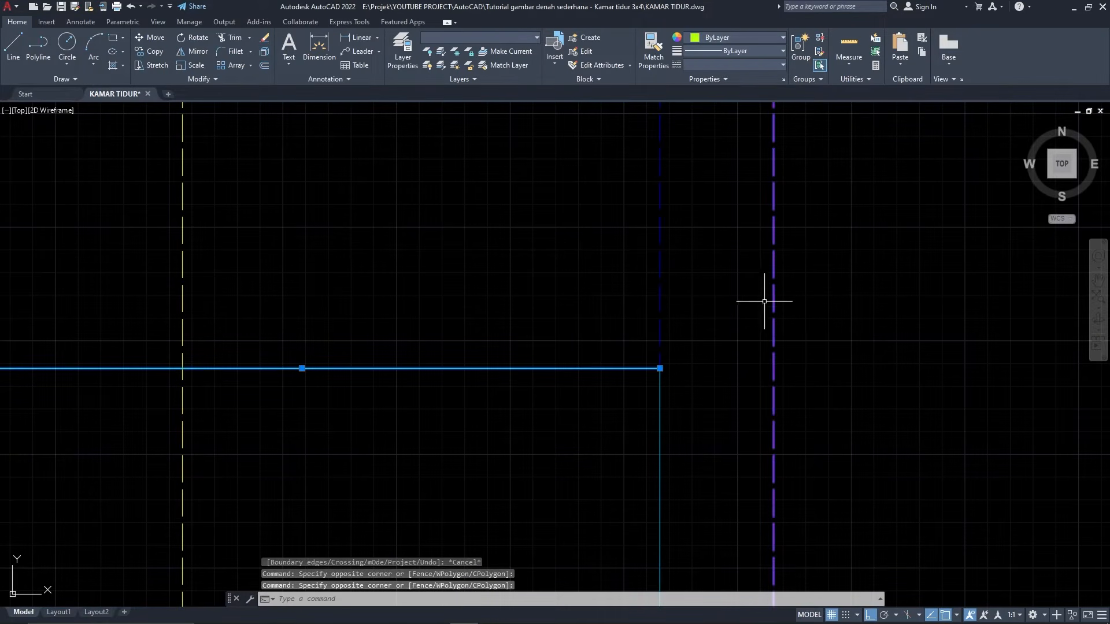
pyautogui.scroll(-5, 768, 302)
pyautogui.click(571, 322)
pyautogui.click(525, 284)
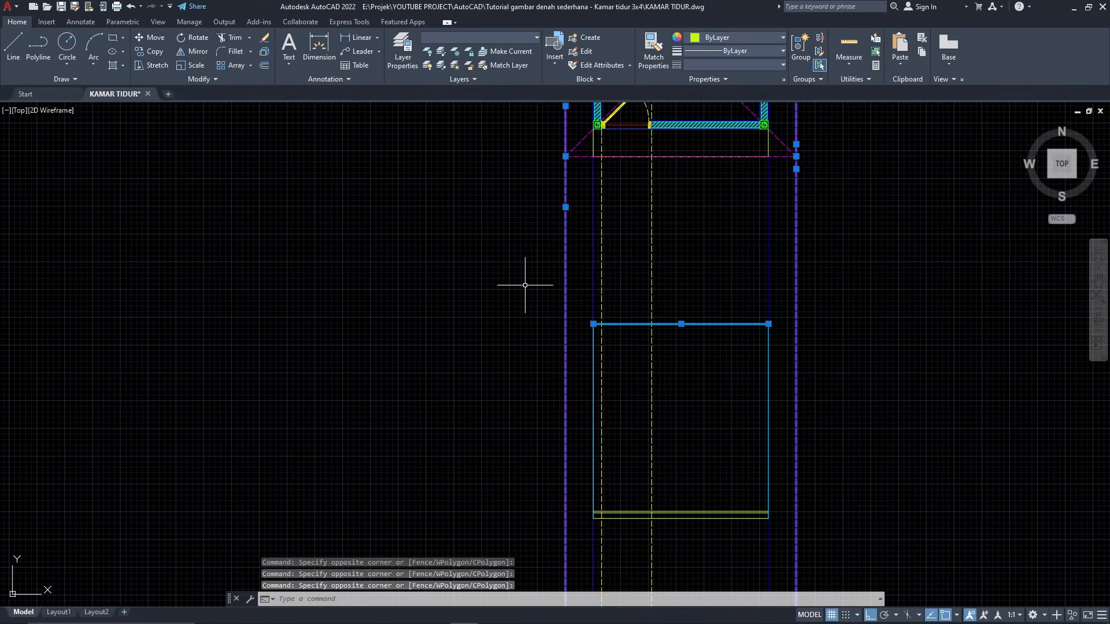
pyautogui.write('ex')
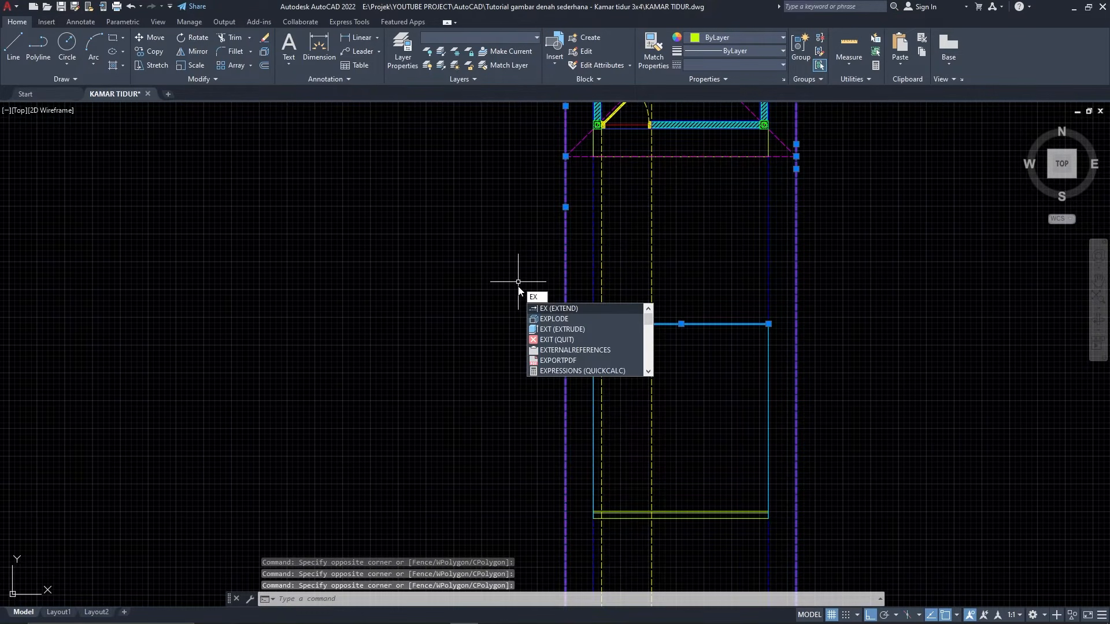
pyautogui.press('Return')
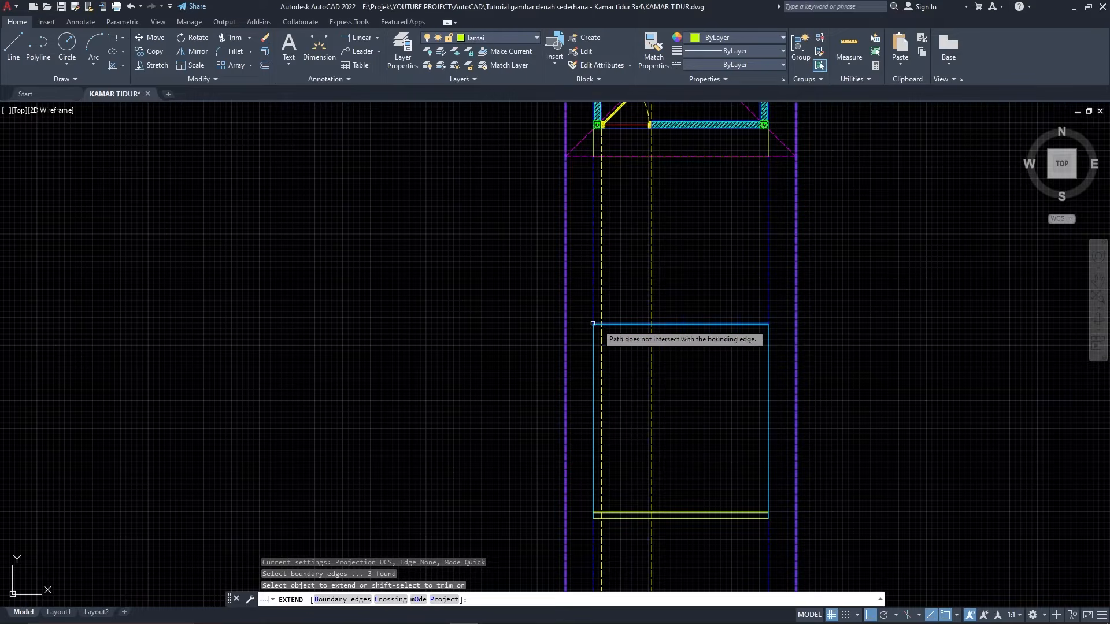
pyautogui.click(608, 324)
pyautogui.click(753, 323)
pyautogui.press('Return')
# Step: Assign the extended horizontal line at the top of the front view's walls to the atap layer
pyautogui.click(784, 329)
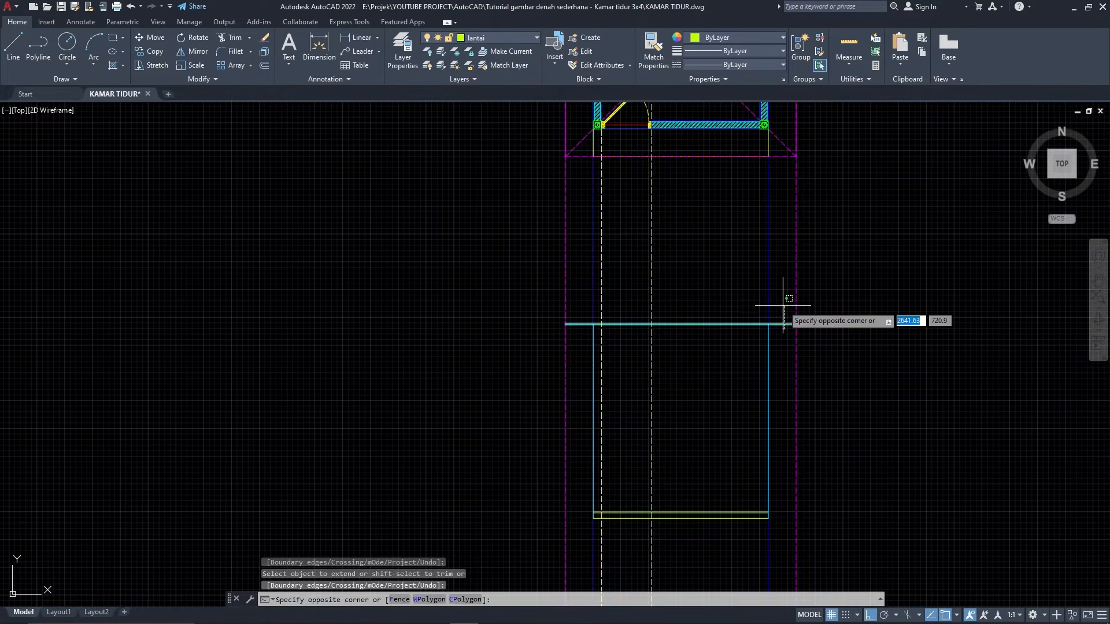
pyautogui.click(783, 305)
pyautogui.click(487, 37)
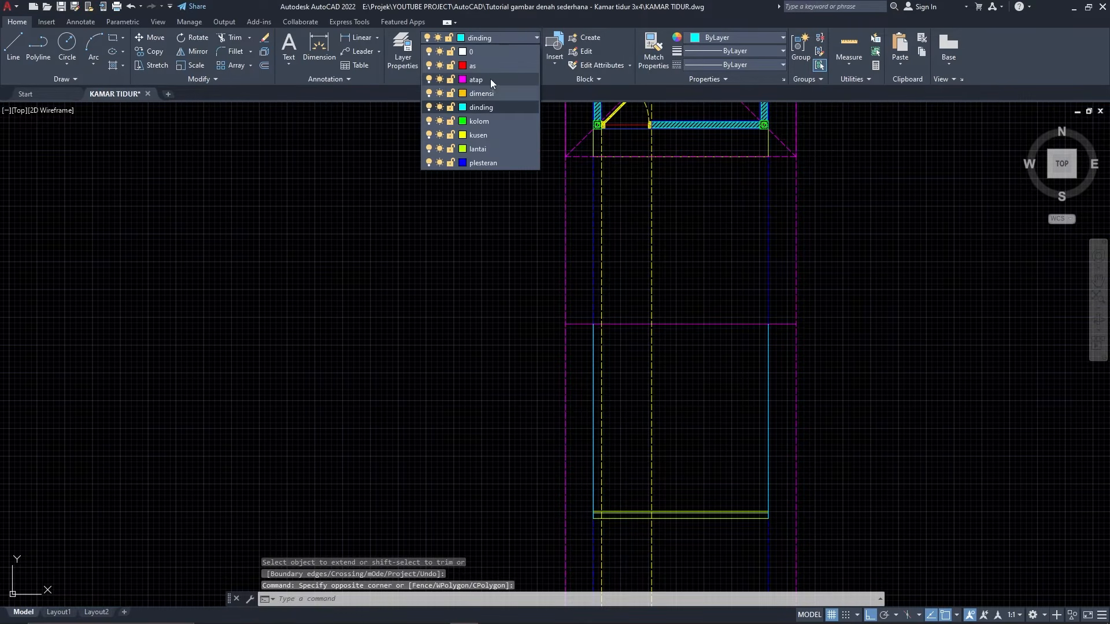
pyautogui.click(490, 79)
pyautogui.press('Escape')
# Step: Draw a 500-long line at 30° from the left end of the horizontal roof line
pyautogui.scroll(4, 693, 312)
pyautogui.scroll(-2, 668, 395)
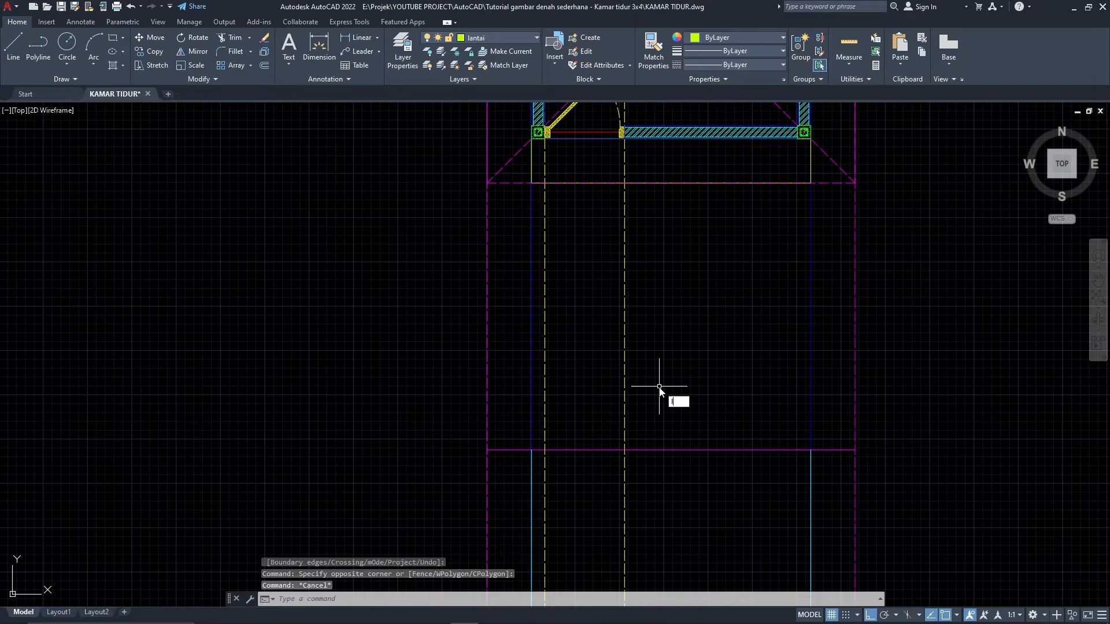
pyautogui.write('l')
pyautogui.press('Return')
pyautogui.click(488, 450)
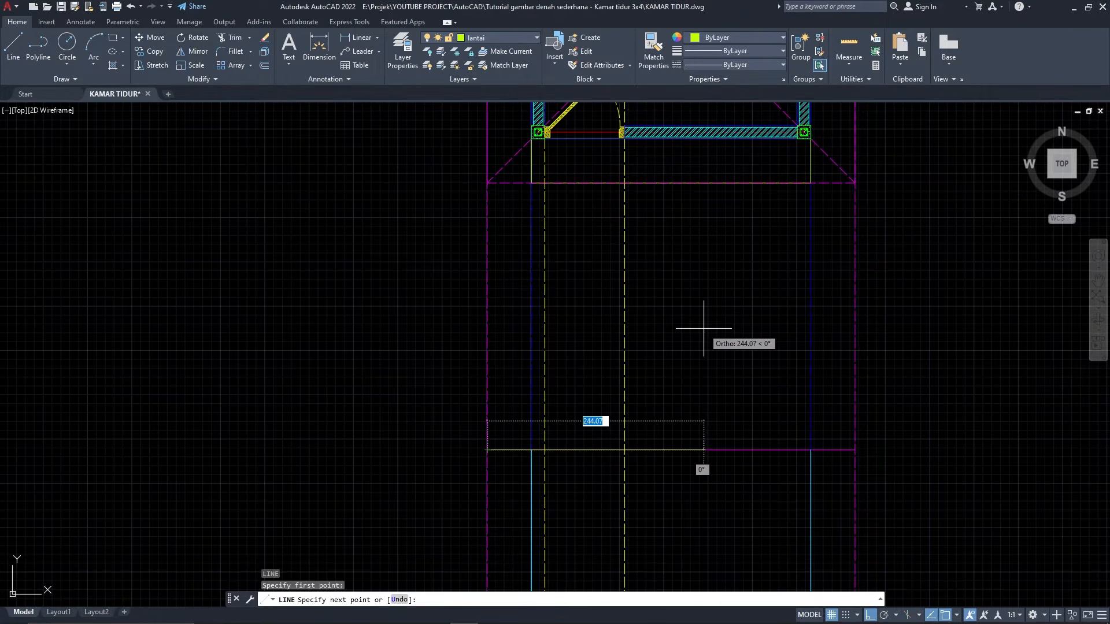
pyautogui.write('3')
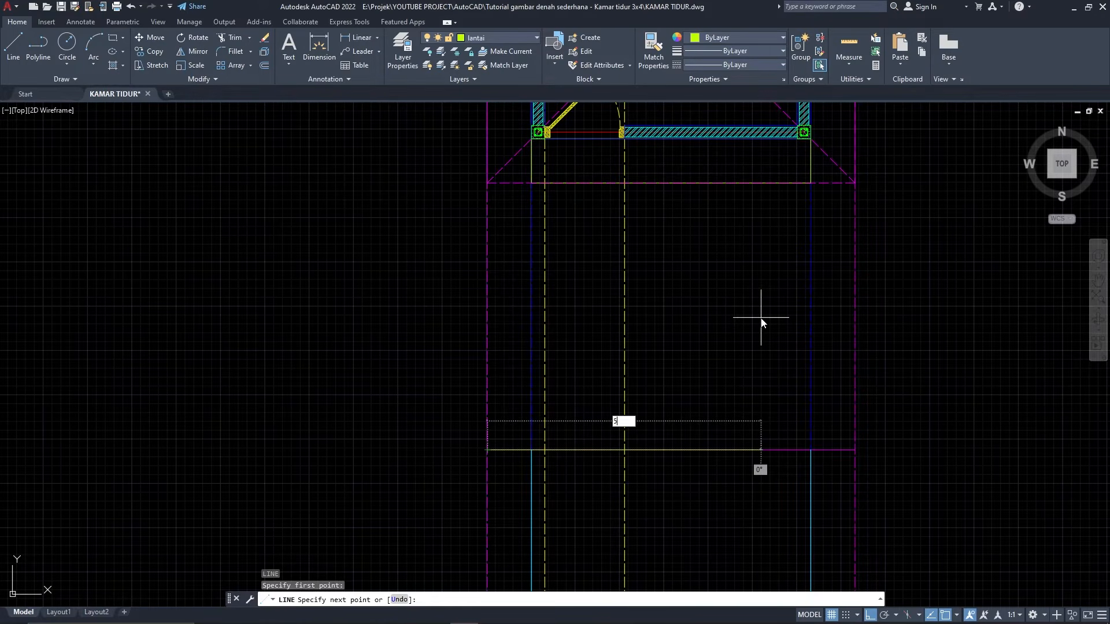
pyautogui.press('Tab')
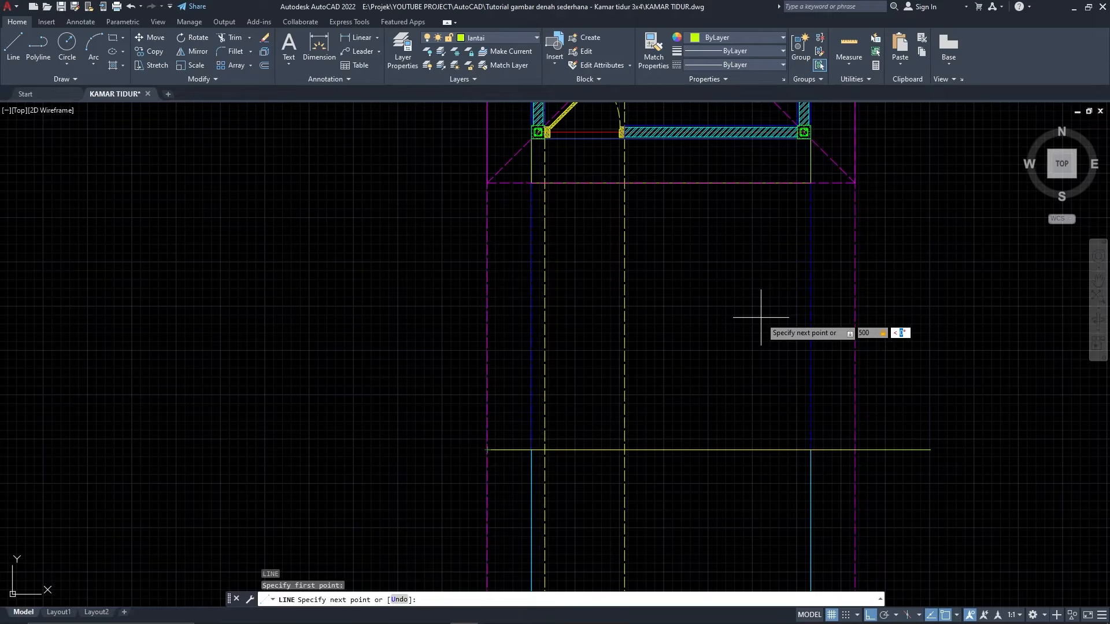
pyautogui.press('Return')
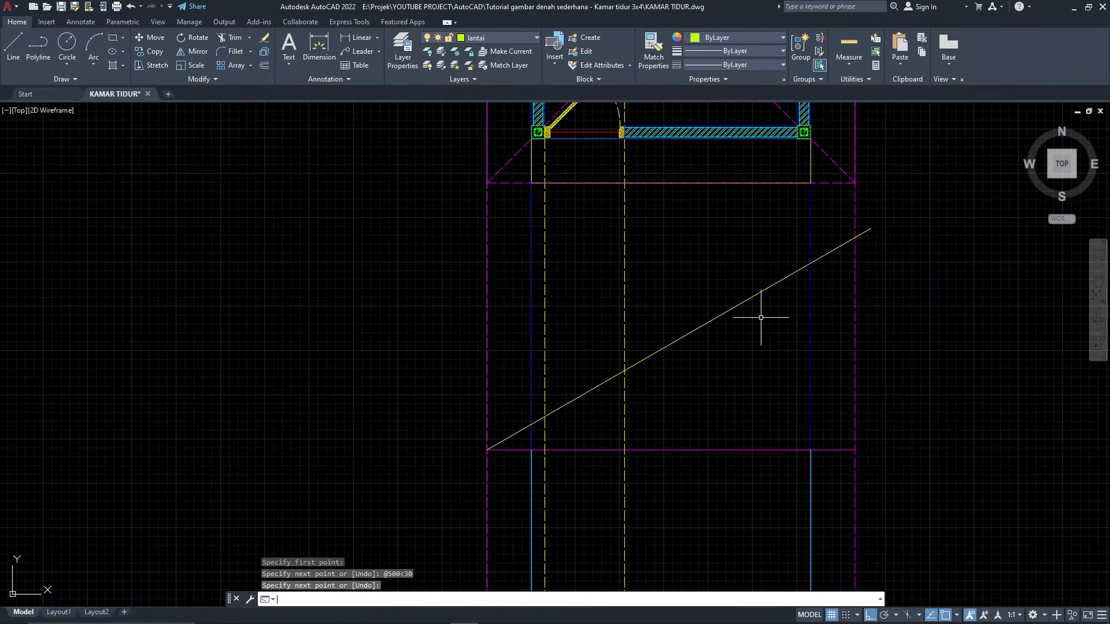
pyautogui.press('Return')
# Step: Assign the slanted roof line to the atap layer, and make layer 0 current
pyautogui.click(761, 327)
pyautogui.click(711, 264)
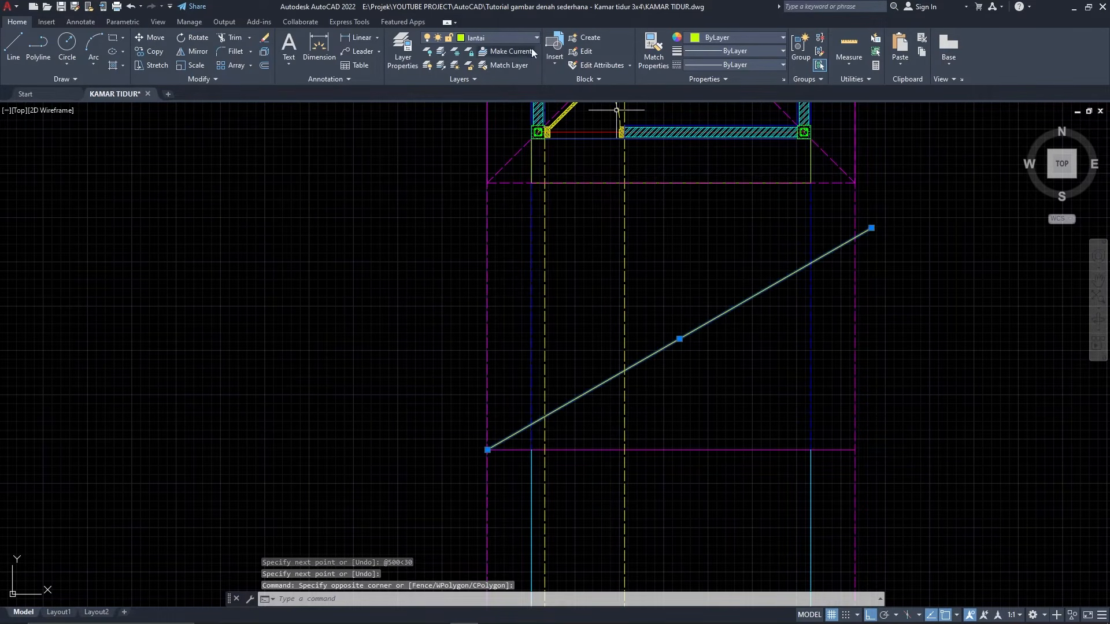
pyautogui.click(519, 38)
pyautogui.click(478, 93)
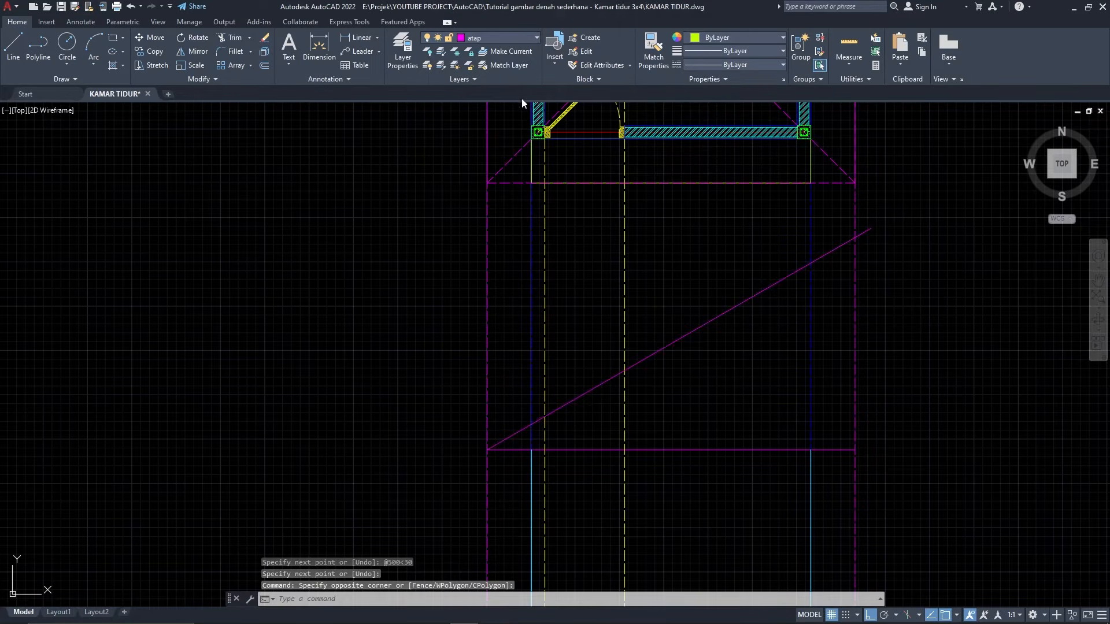
pyautogui.press('Escape')
pyautogui.press('Escape')
pyautogui.click(497, 37)
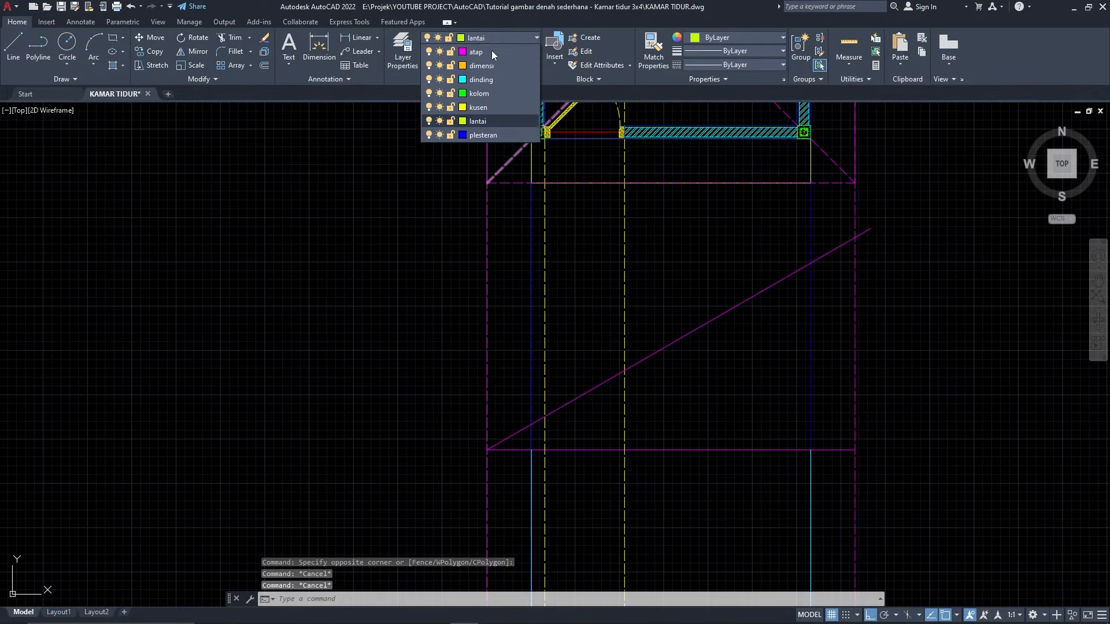
pyautogui.click(477, 52)
# Step: Mirror the slanted roof line about a vertical axis through the horizontal roof line's midpoint, keeping the original
pyautogui.click(729, 337)
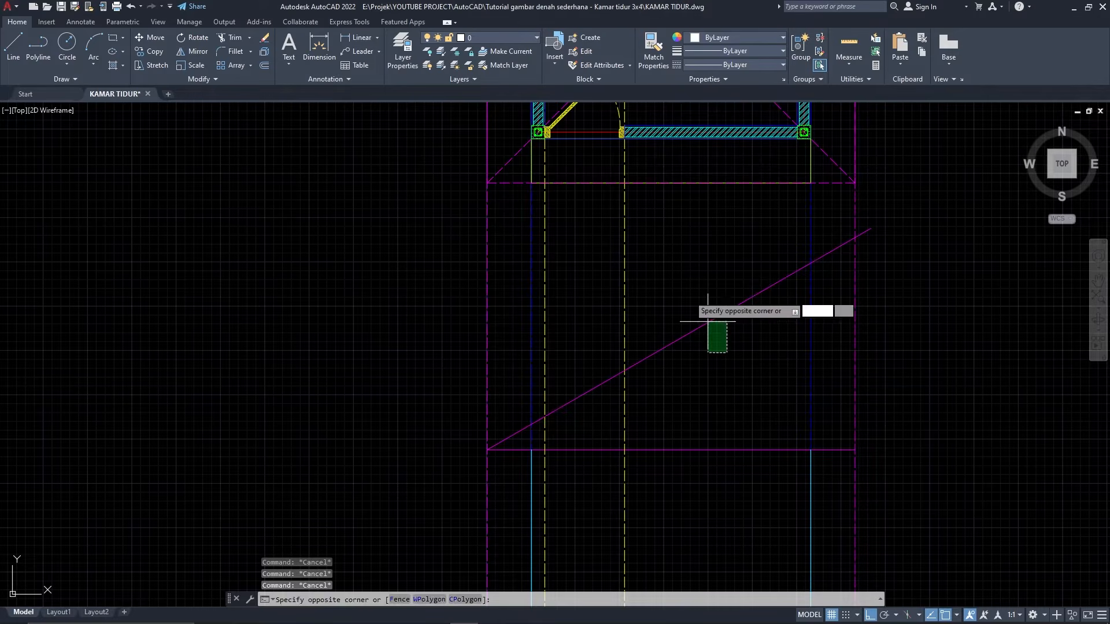
pyautogui.click(693, 295)
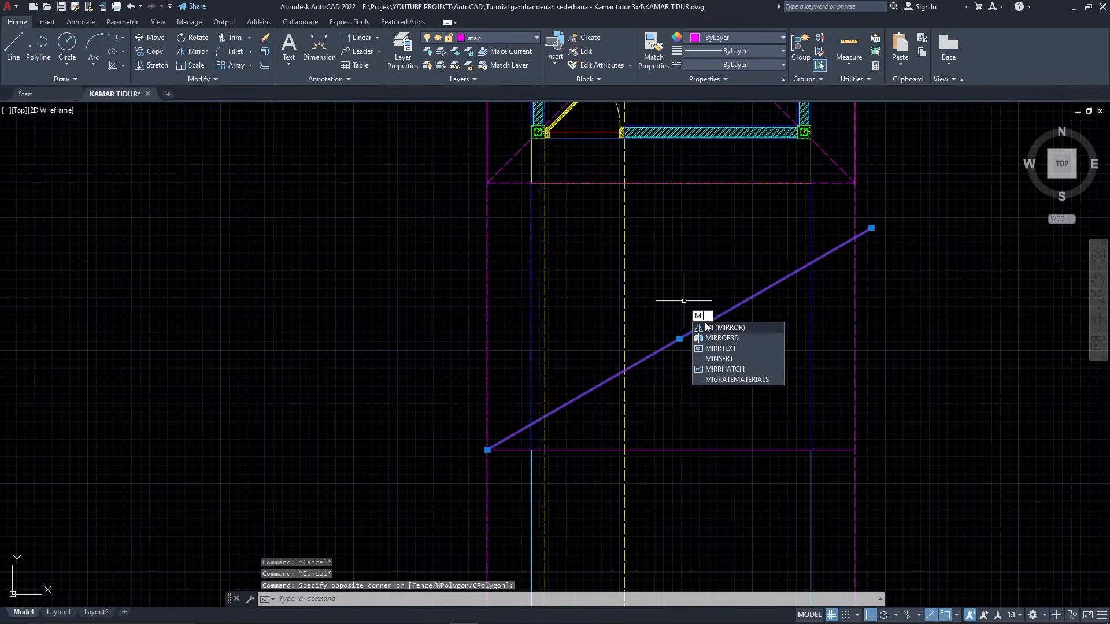
pyautogui.click(718, 328)
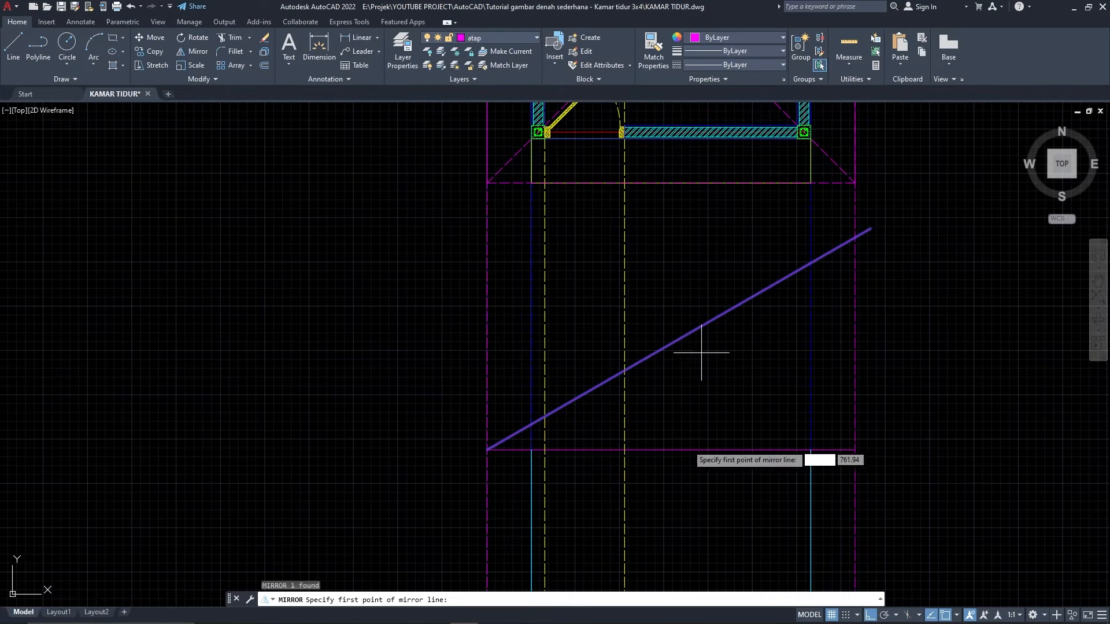
pyautogui.click(671, 449)
pyautogui.click(672, 400)
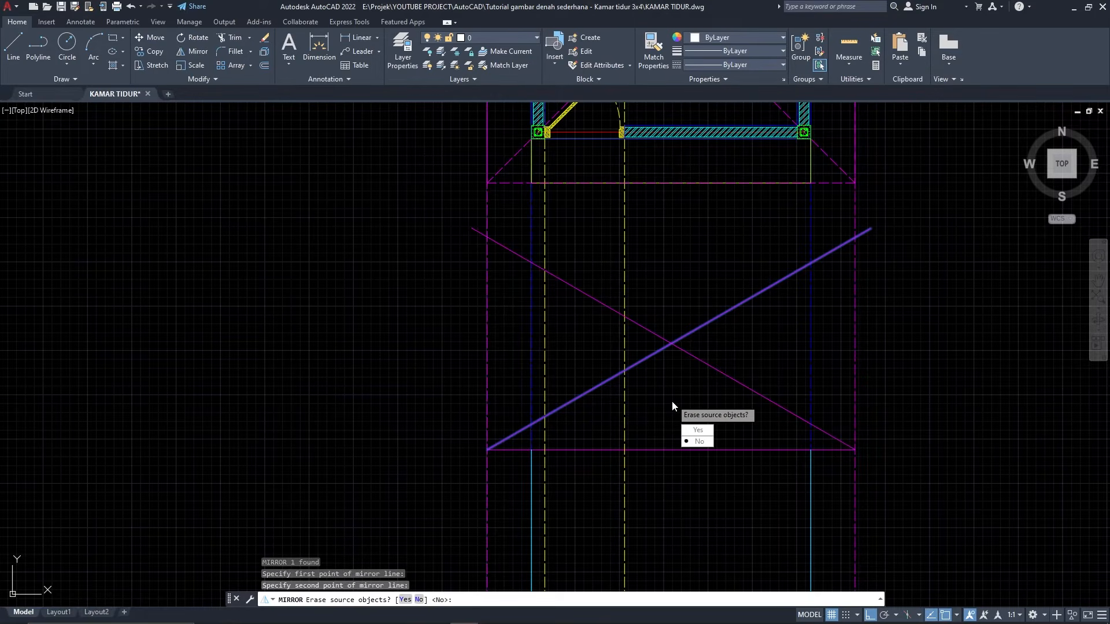
pyautogui.press('Return')
# Step: Trim both slanted roof lines above their intersection to form the gable's peak
pyautogui.click(680, 374)
pyautogui.click(652, 313)
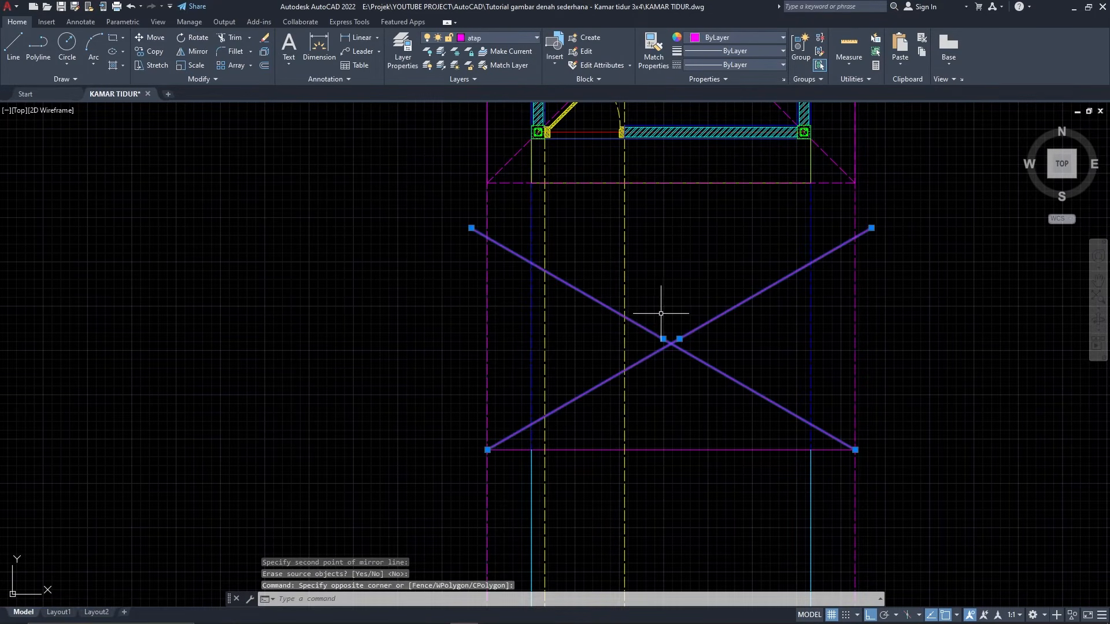
pyautogui.press('Return')
pyautogui.click(738, 331)
pyautogui.click(689, 293)
pyautogui.click(657, 332)
pyautogui.press('Return')
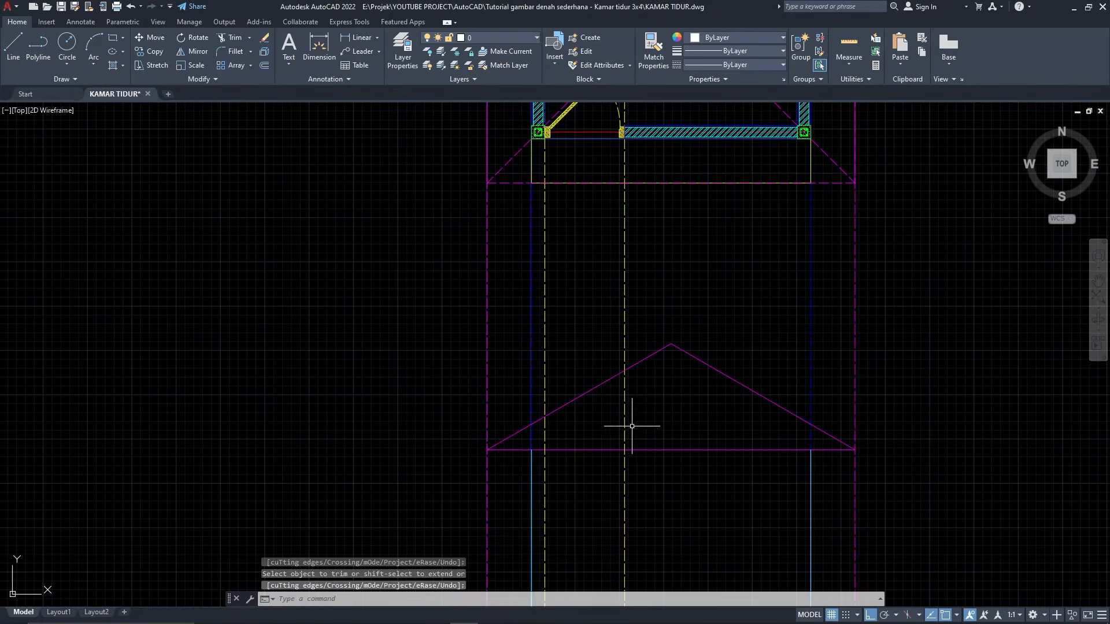
# Step: Offset both sloping roof lines by 10 toward the inside of the gable
pyautogui.scroll(4, 585, 436)
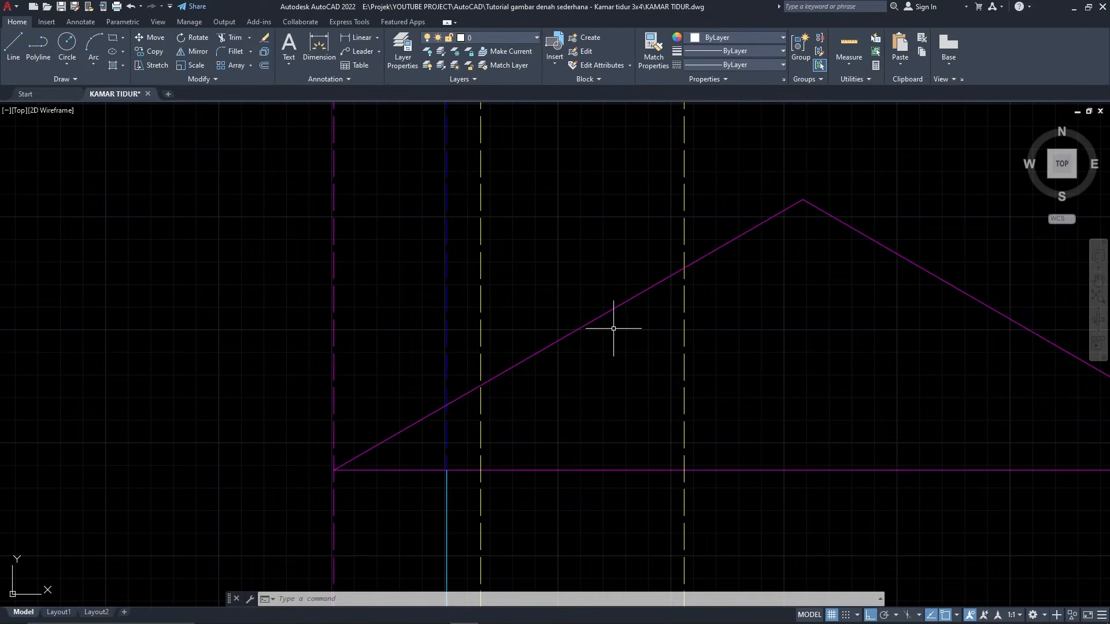
pyautogui.write('10')
pyautogui.press('Return')
pyautogui.click(599, 314)
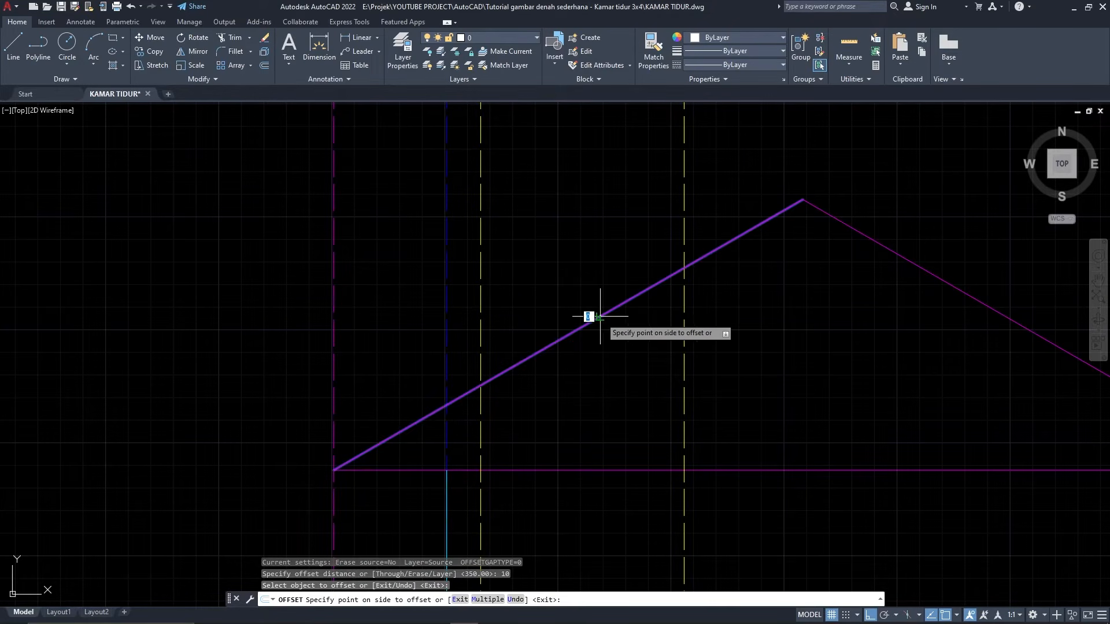
pyautogui.click(604, 323)
pyautogui.click(870, 237)
pyautogui.click(842, 276)
pyautogui.press('Return')
# Step: Trim the overlapping ends of the two offset roof lines just below the gable's peak
pyautogui.scroll(2, 807, 224)
pyautogui.click(809, 251)
pyautogui.click(786, 214)
pyautogui.press('Return')
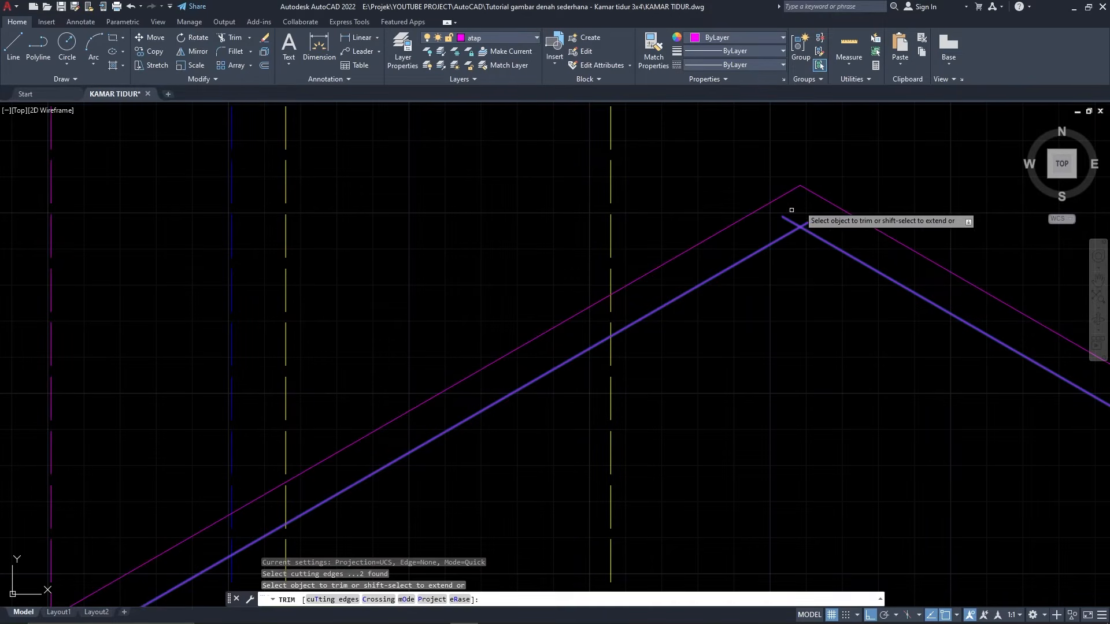
pyautogui.click(784, 220)
pyautogui.scroll(-4, 809, 208)
pyautogui.press('Return')
# Step: Offset the horizontal roof line downward by 15
pyautogui.scroll(4, 584, 371)
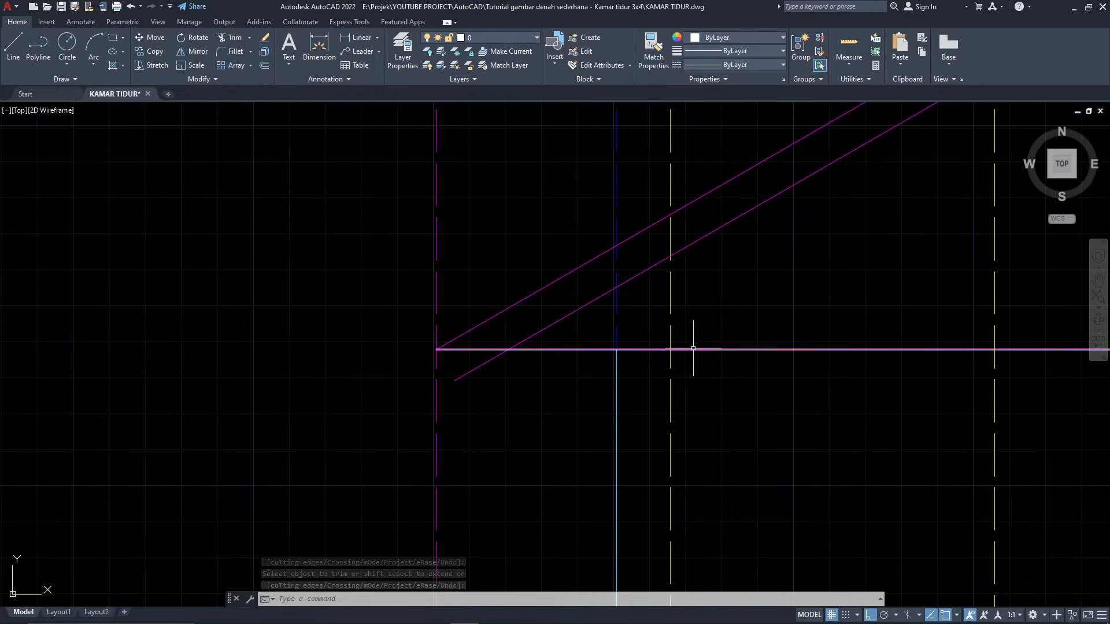
pyautogui.write('O')
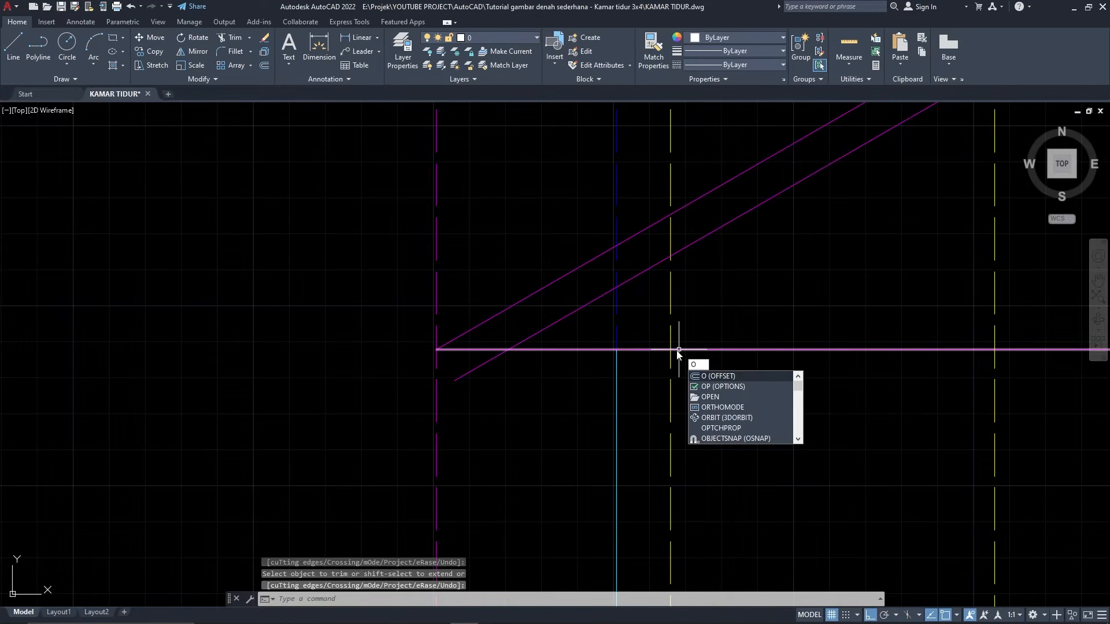
pyautogui.write('F')
pyautogui.press('Return')
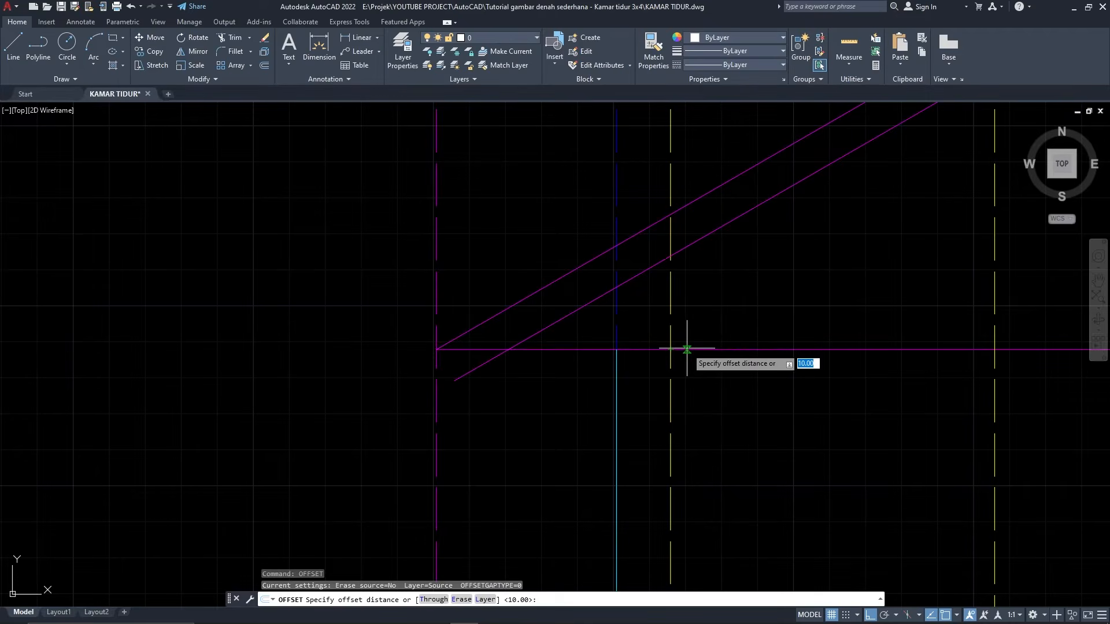
pyautogui.write('15')
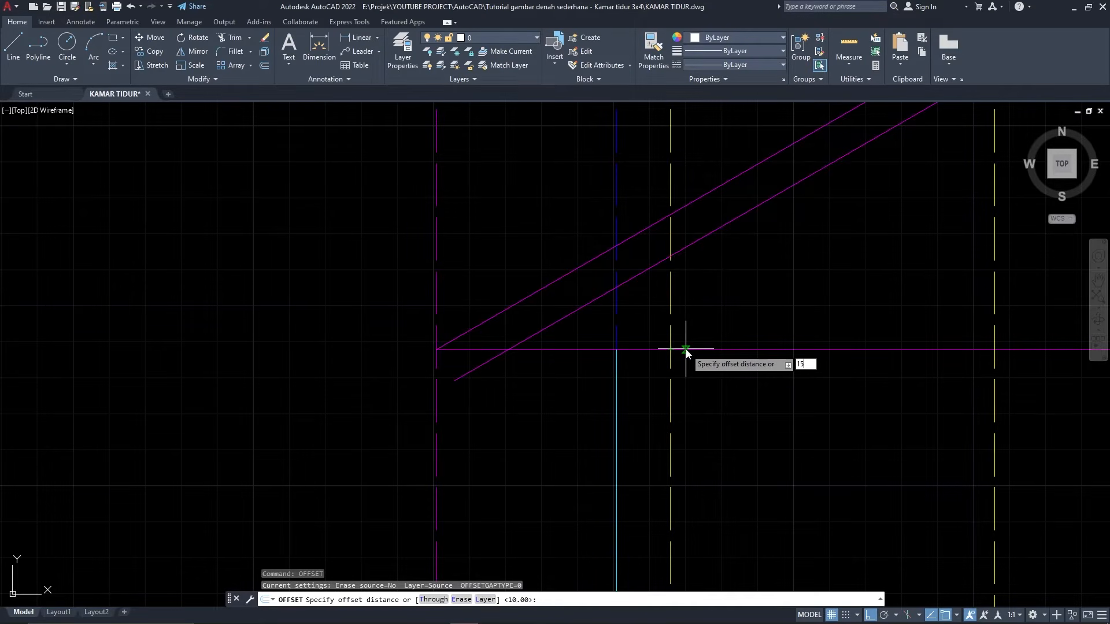
pyautogui.press('Return')
pyautogui.click(694, 349)
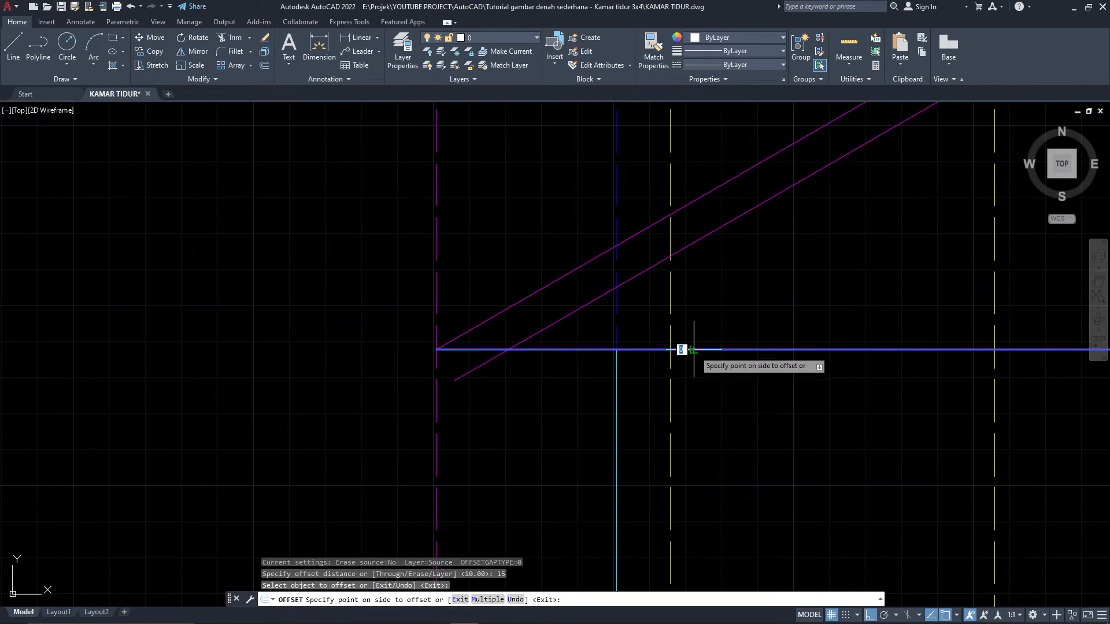
pyautogui.click(708, 406)
pyautogui.press('Return')
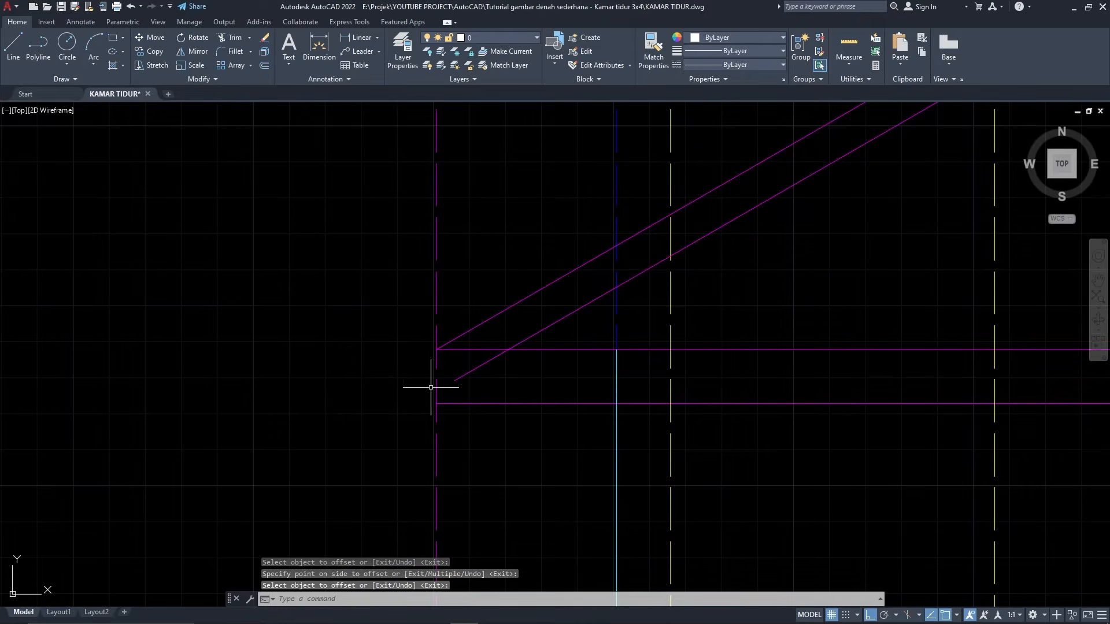
# Step: Draw a short slanted line from the horizontal roof line's left endpoint to the lower end of the left inner sloping line
pyautogui.write('l')
pyautogui.press('Return')
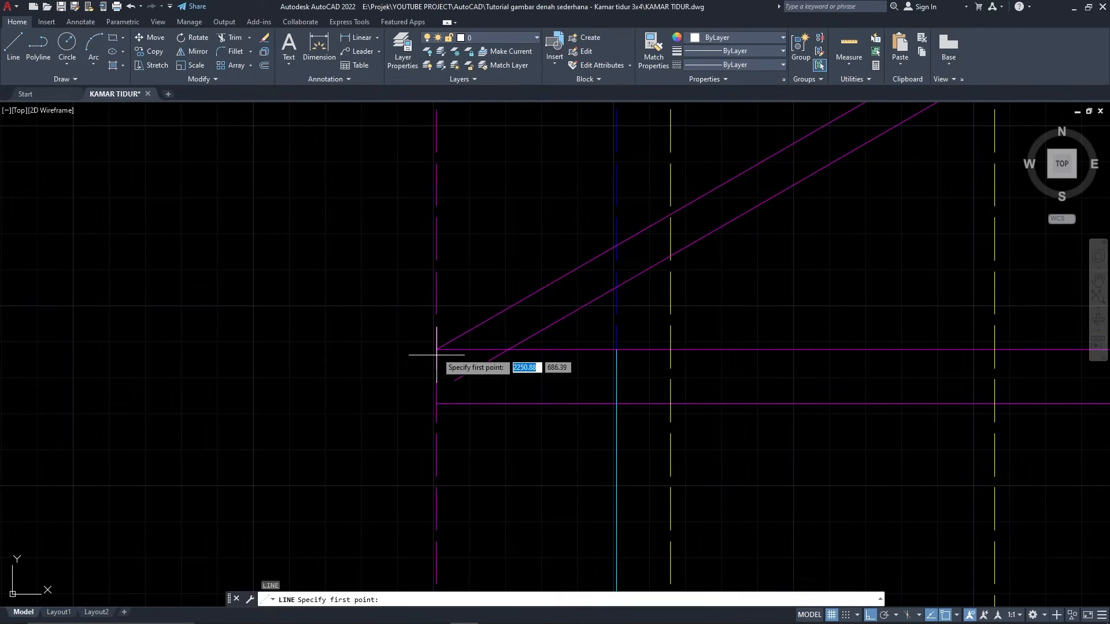
pyautogui.click(436, 349)
pyautogui.click(455, 379)
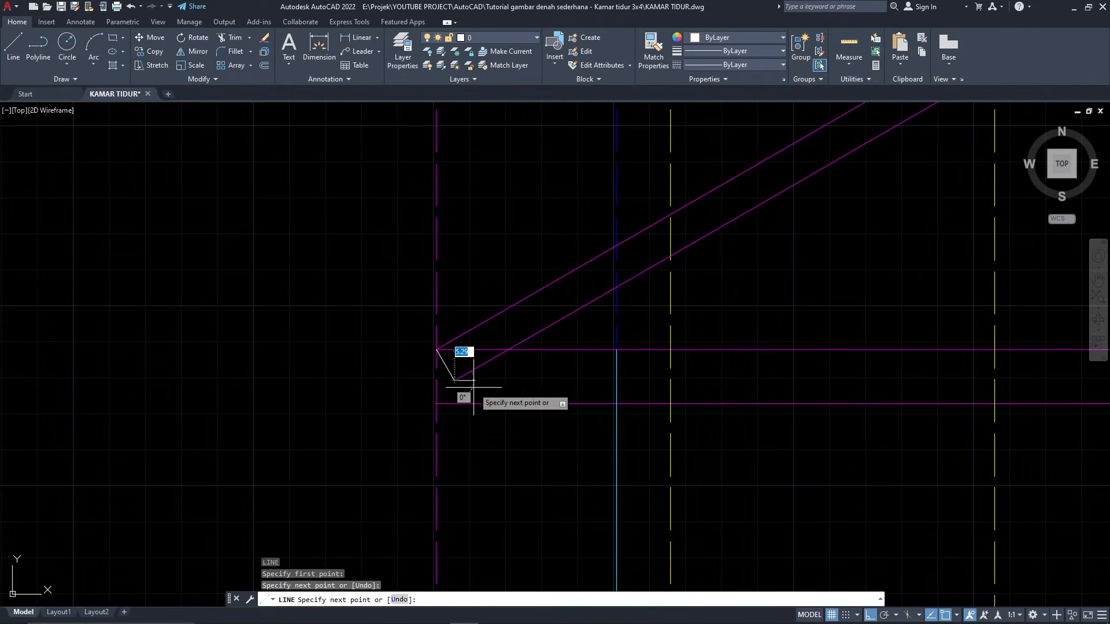
pyautogui.press('Return')
# Step: Extend the short slanted line at the left eave down to the lower horizontal roof line
pyautogui.click(450, 373)
pyautogui.click(468, 404)
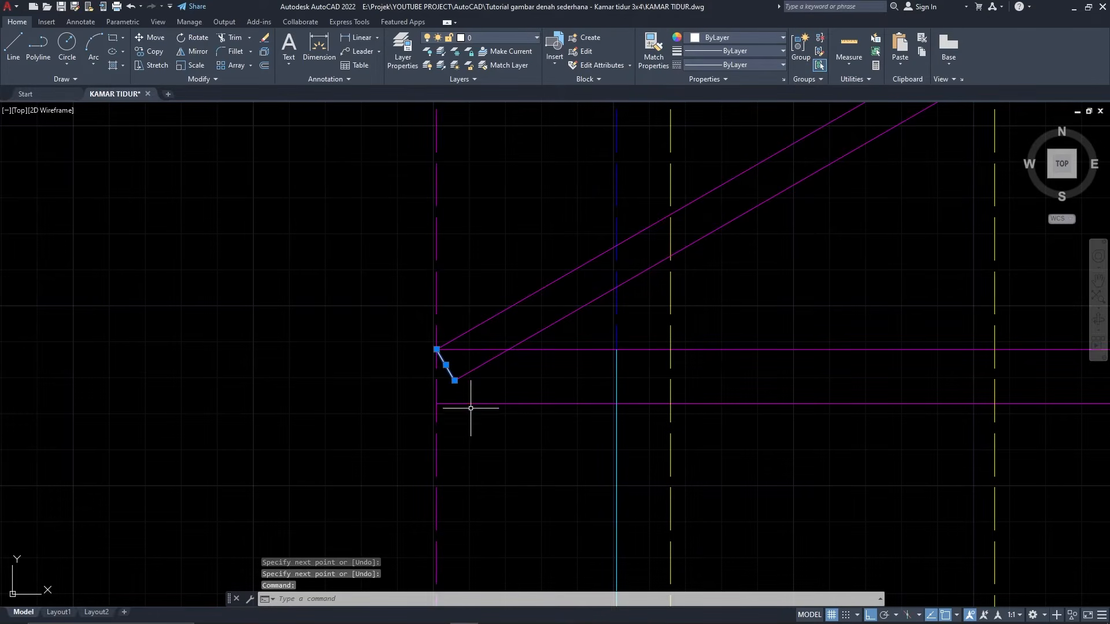
pyautogui.write('ex')
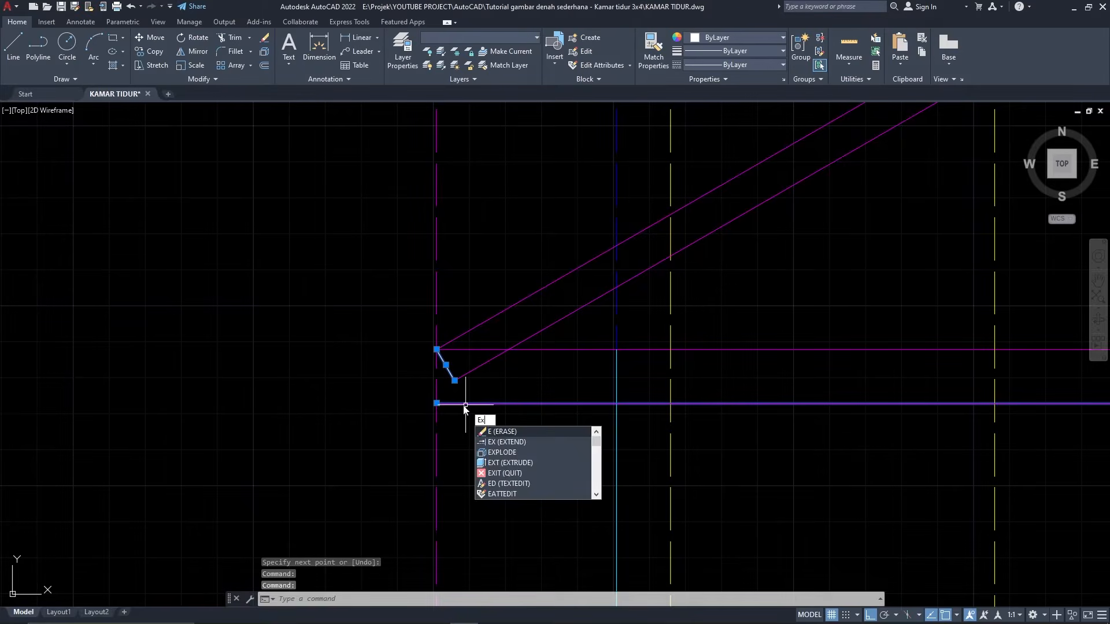
pyautogui.press('Return')
pyautogui.click(449, 368)
pyautogui.press('Return')
# Step: Trim the left inner sloping line below the upper horizontal line and the lower horizontal line's stub outside the slanted left end
pyautogui.click(476, 420)
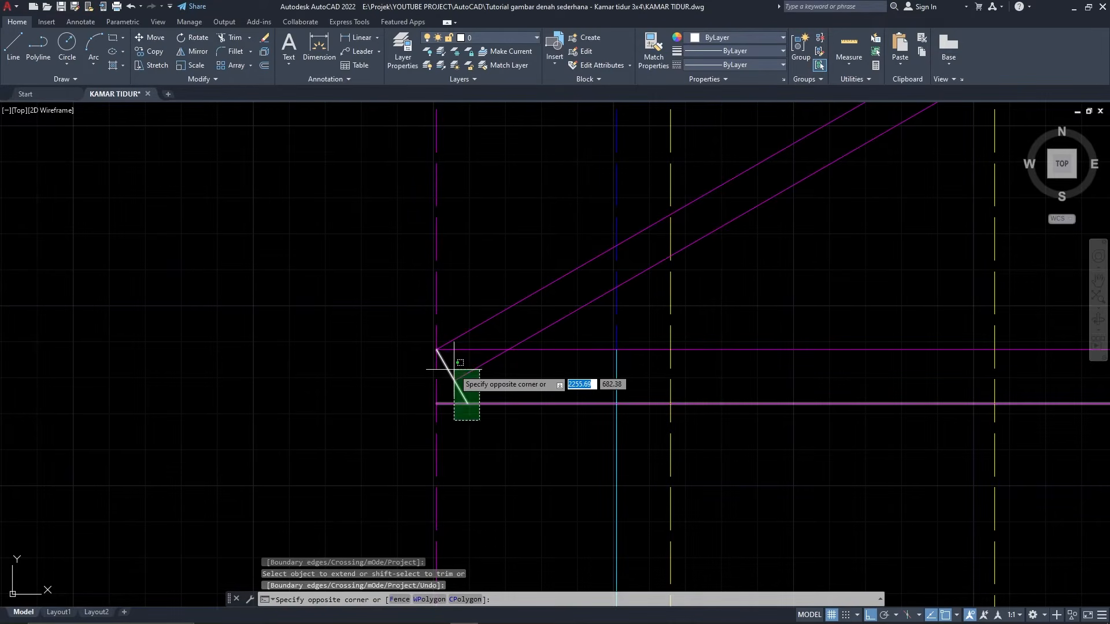
pyautogui.click(460, 347)
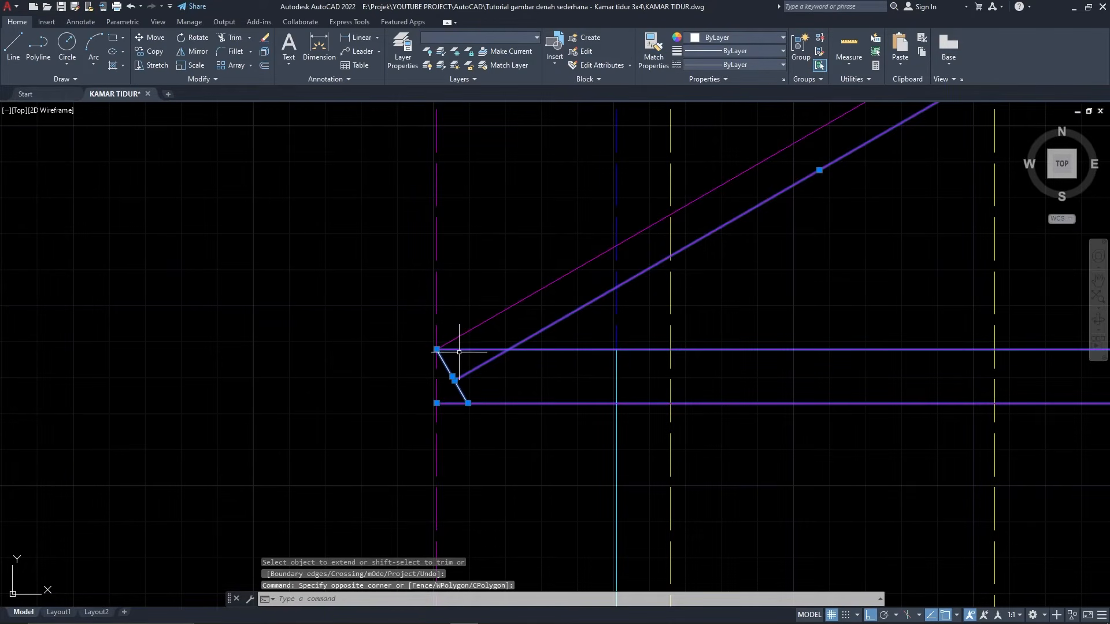
pyautogui.write('tr')
pyautogui.press('Return')
pyautogui.click(466, 373)
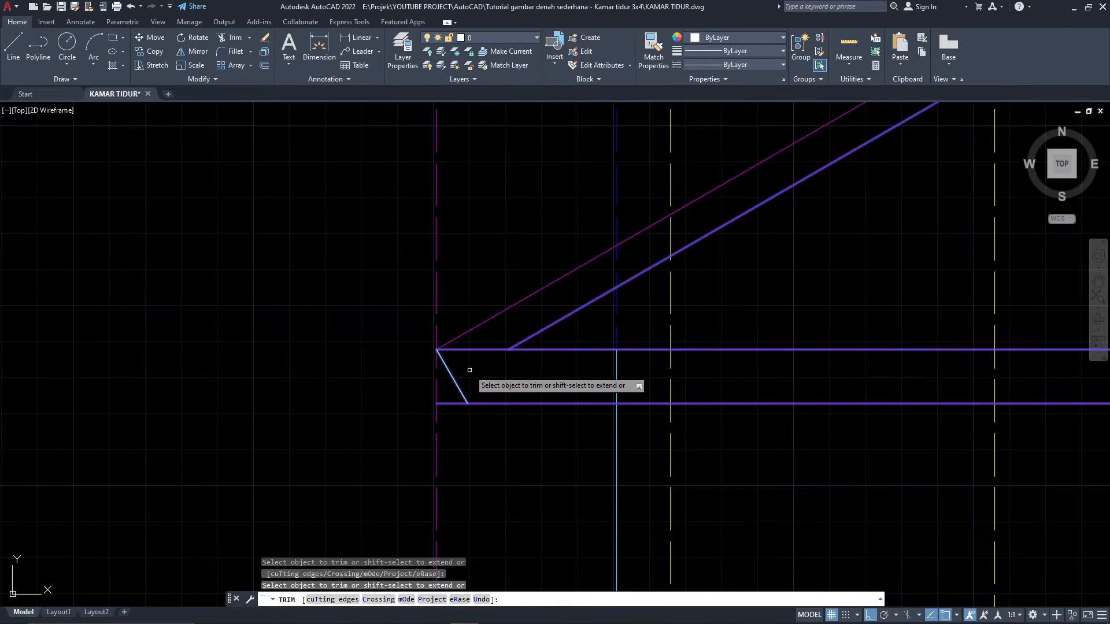
pyautogui.click(456, 401)
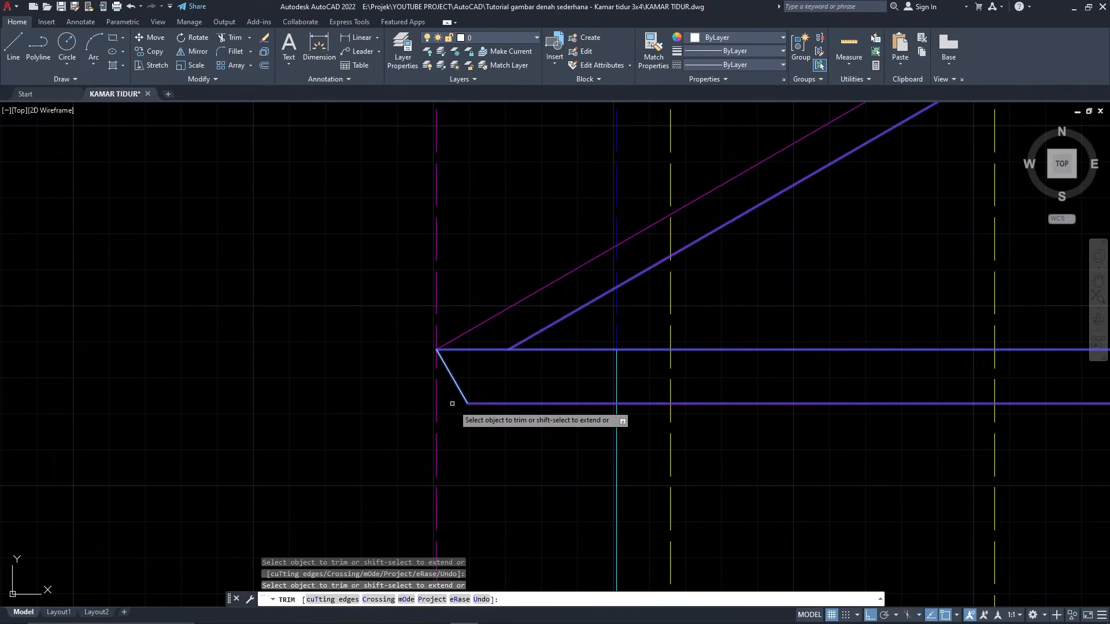
pyautogui.press('Return')
# Step: Mirror the slanted left end line about a vertical axis through the horizontal roof line's midpoint, keeping the original
pyautogui.click(457, 387)
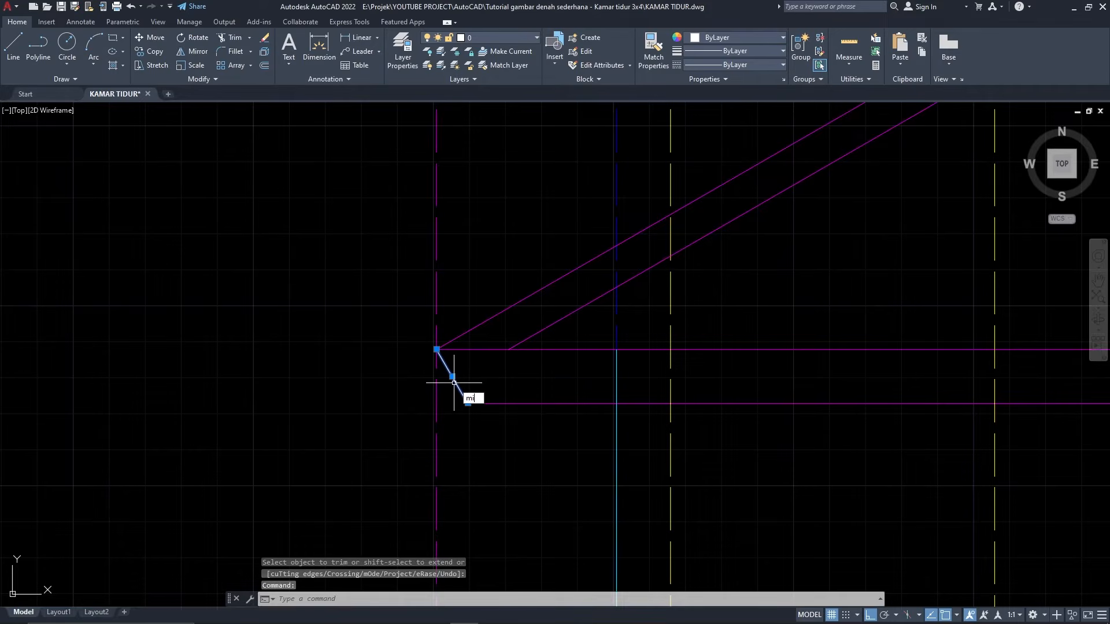
pyautogui.write('mi')
pyautogui.press('Return')
pyautogui.scroll(-4, 605, 400)
pyautogui.scroll(-2, 746, 390)
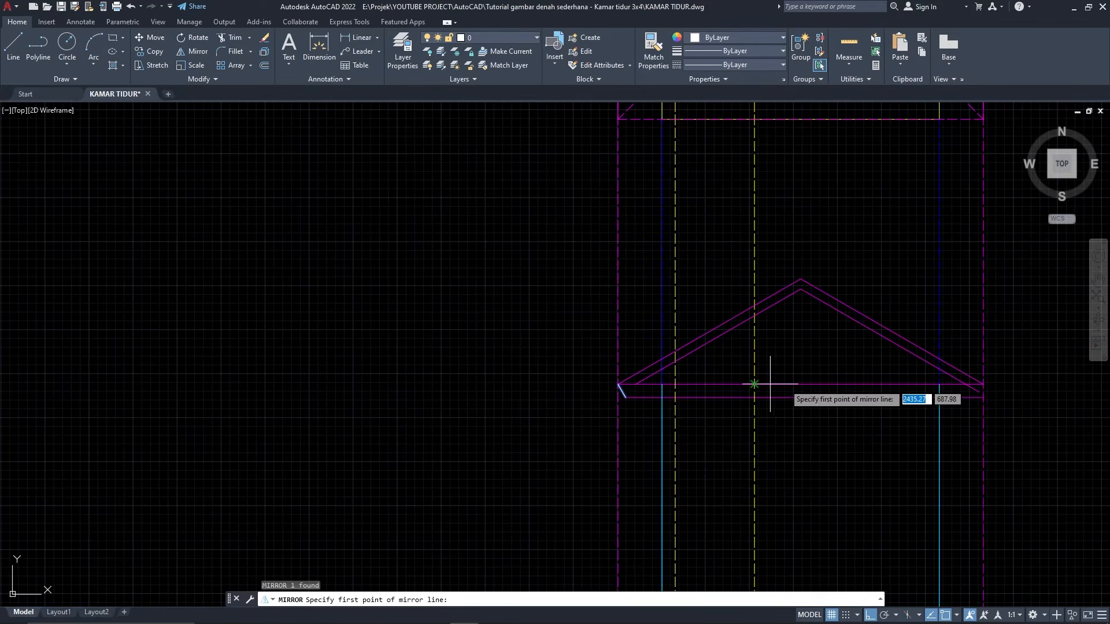
pyautogui.click(801, 384)
pyautogui.click(802, 400)
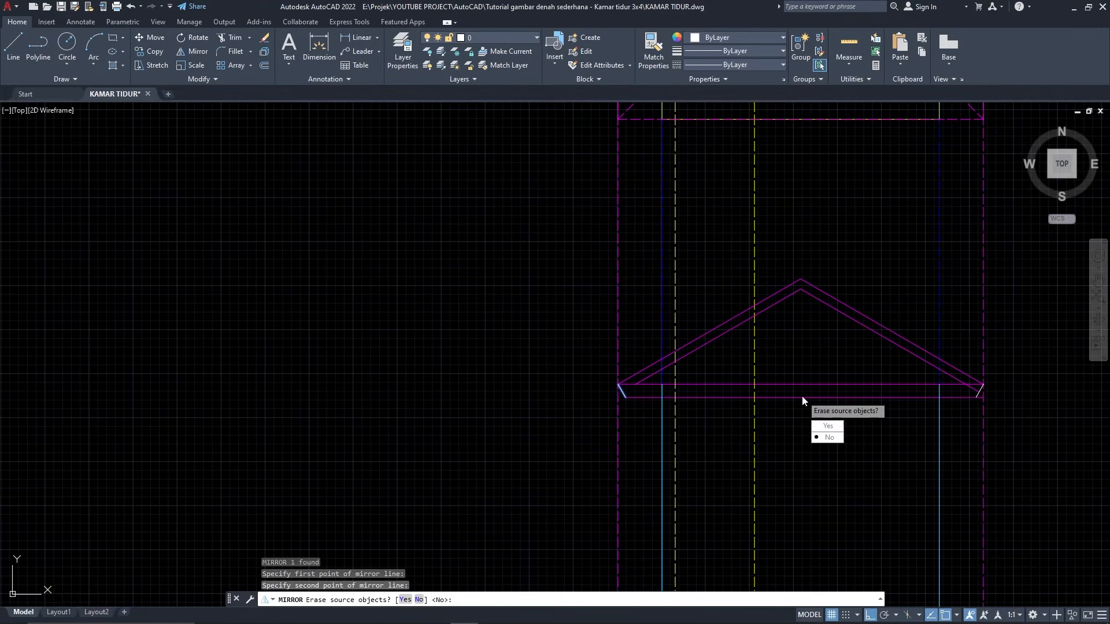
pyautogui.press('Return')
# Step: Trim the right inner sloping roof line where it runs below the upper horizontal roof line
pyautogui.scroll(7, 988, 392)
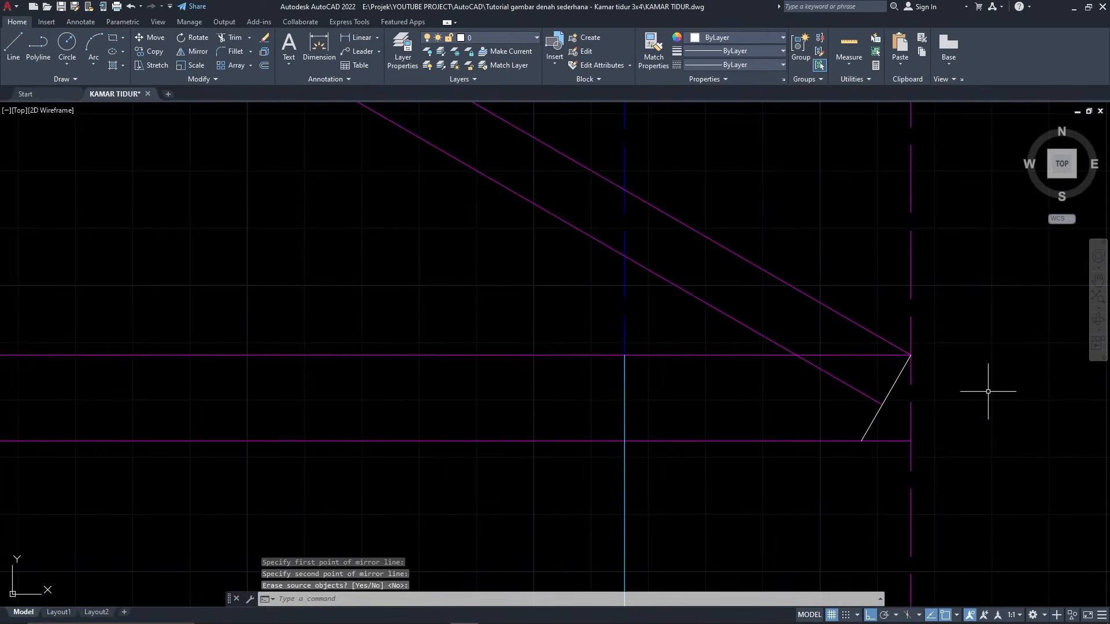
pyautogui.click(835, 354)
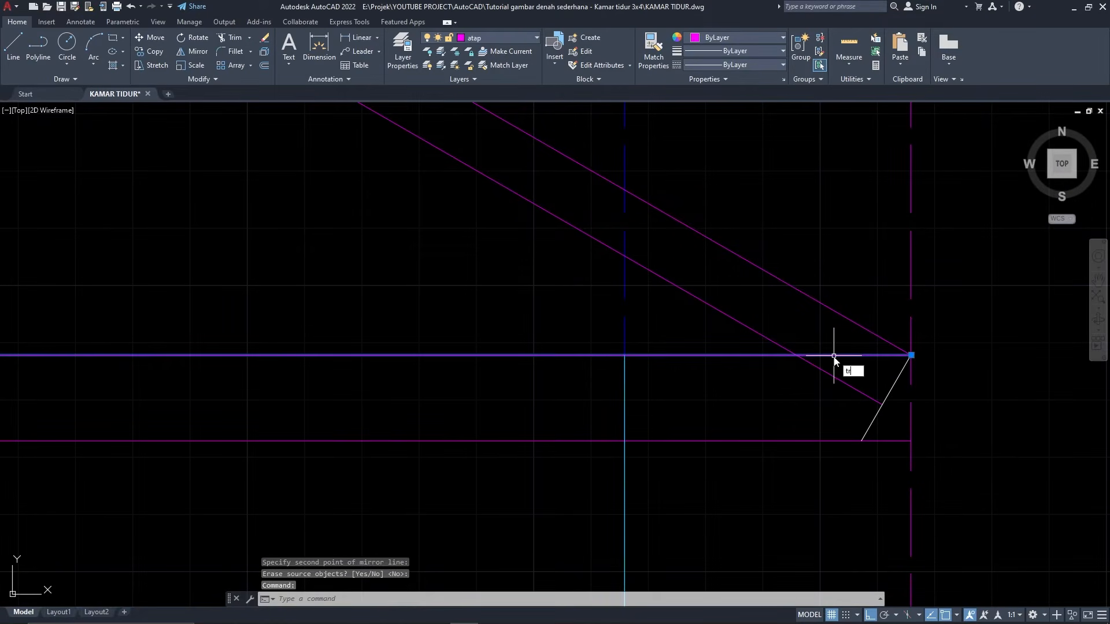
pyautogui.write('tr')
pyautogui.press('Return')
pyautogui.scroll(-4, 827, 371)
pyautogui.scroll(-2, 819, 371)
pyautogui.moveTo(667, 312); pyautogui.dragTo(703, 329, button='middle')
pyautogui.moveTo(540, 318); pyautogui.dragTo(562, 323, button='middle')
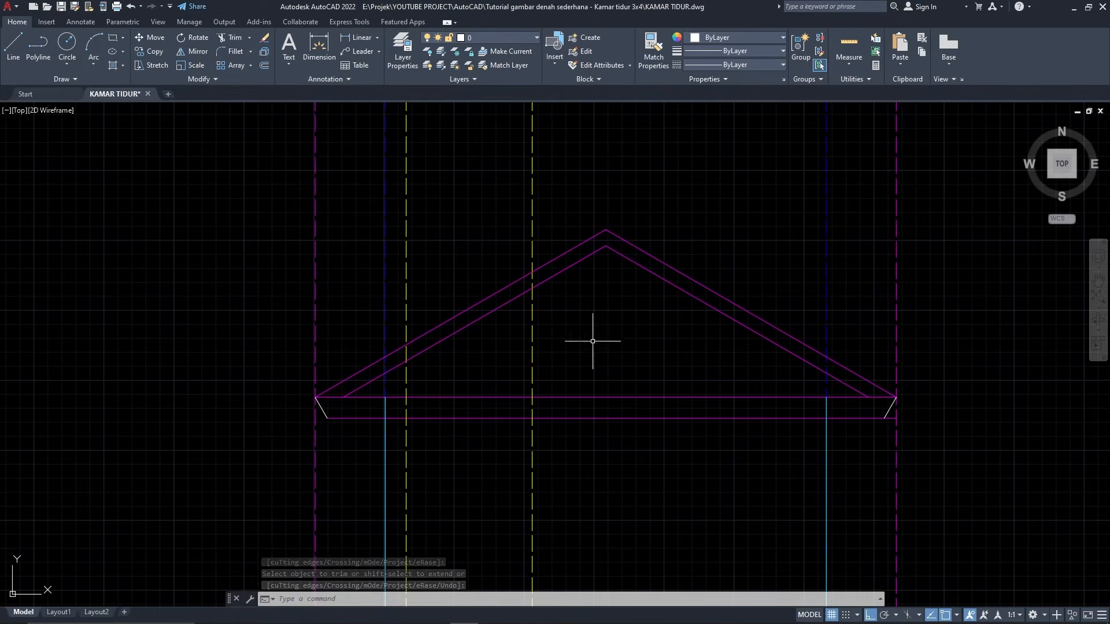
# Step: Trim the lower horizontal roof line's stub outside the slanted line at the right eave
pyautogui.click(321, 407)
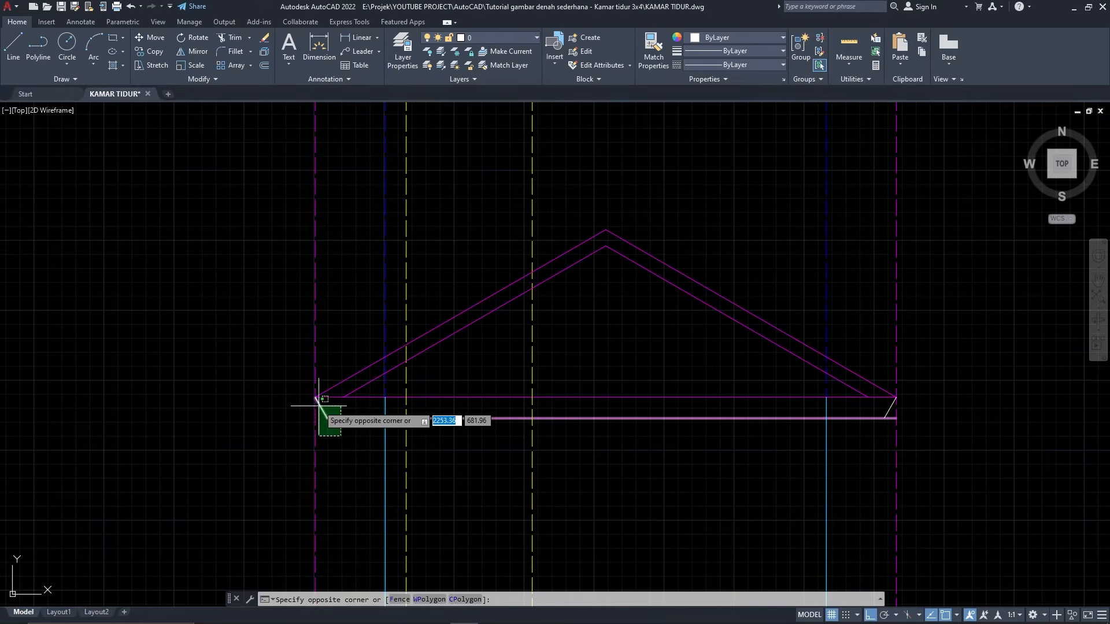
pyautogui.click(478, 405)
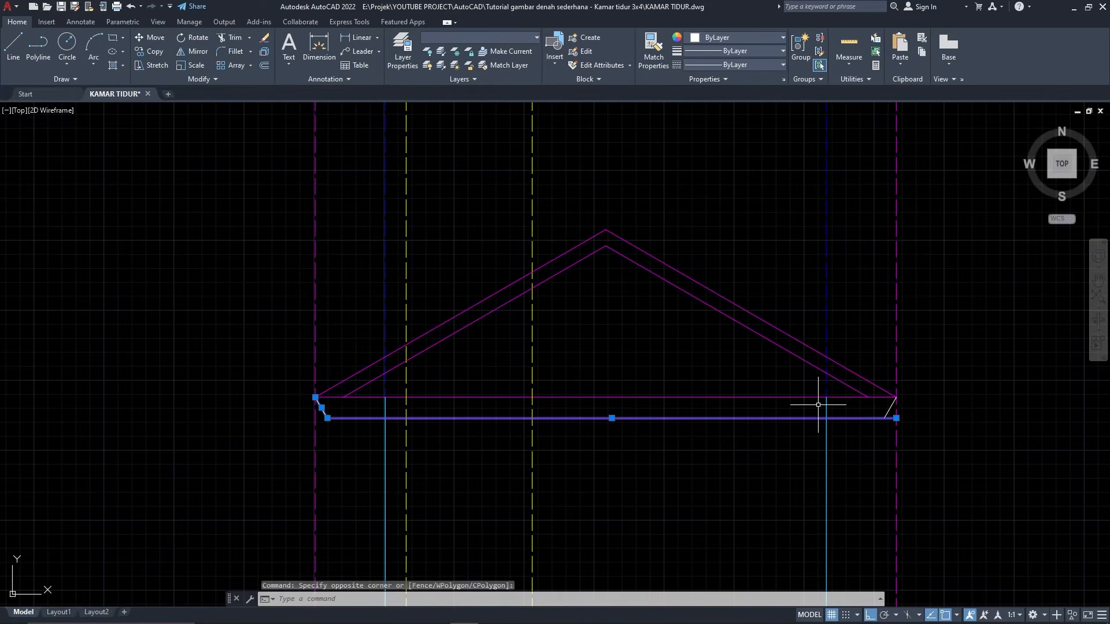
pyautogui.scroll(4, 890, 422)
pyautogui.click(887, 430)
pyautogui.click(855, 400)
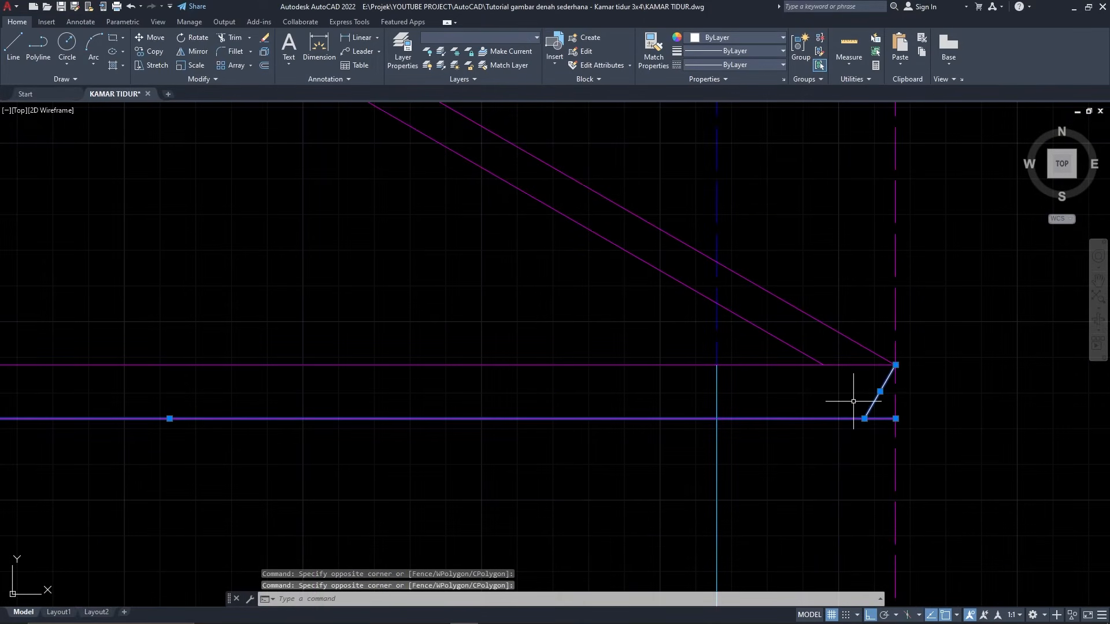
pyautogui.press('Return')
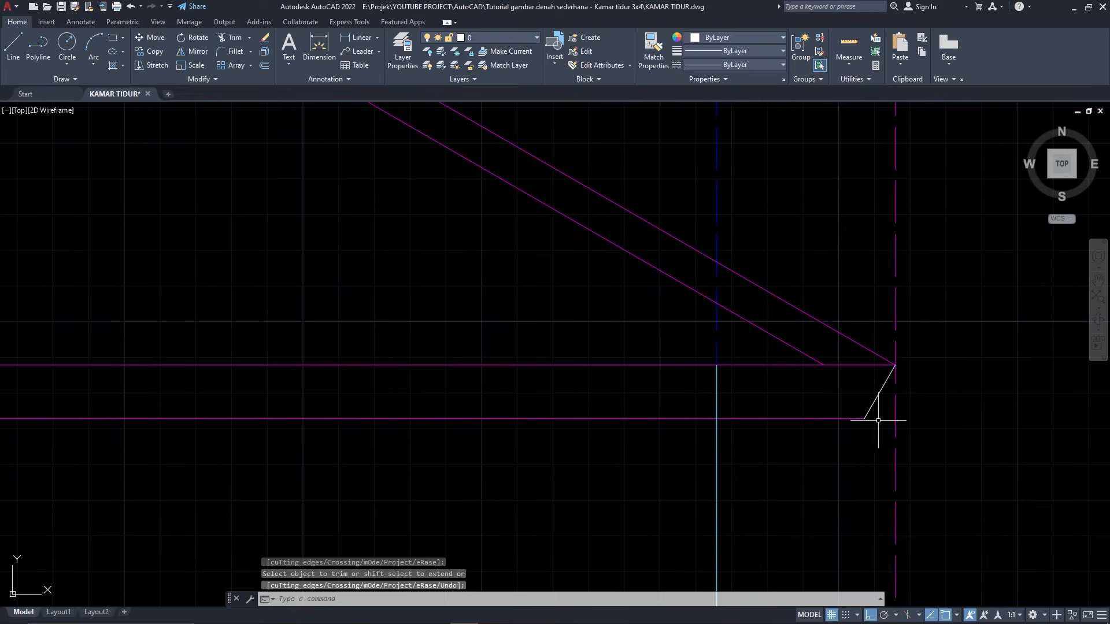
# Step: Move both slanted eave end lines to the atap layer
pyautogui.click(879, 428)
pyautogui.click(847, 391)
pyautogui.scroll(-5, 868, 410)
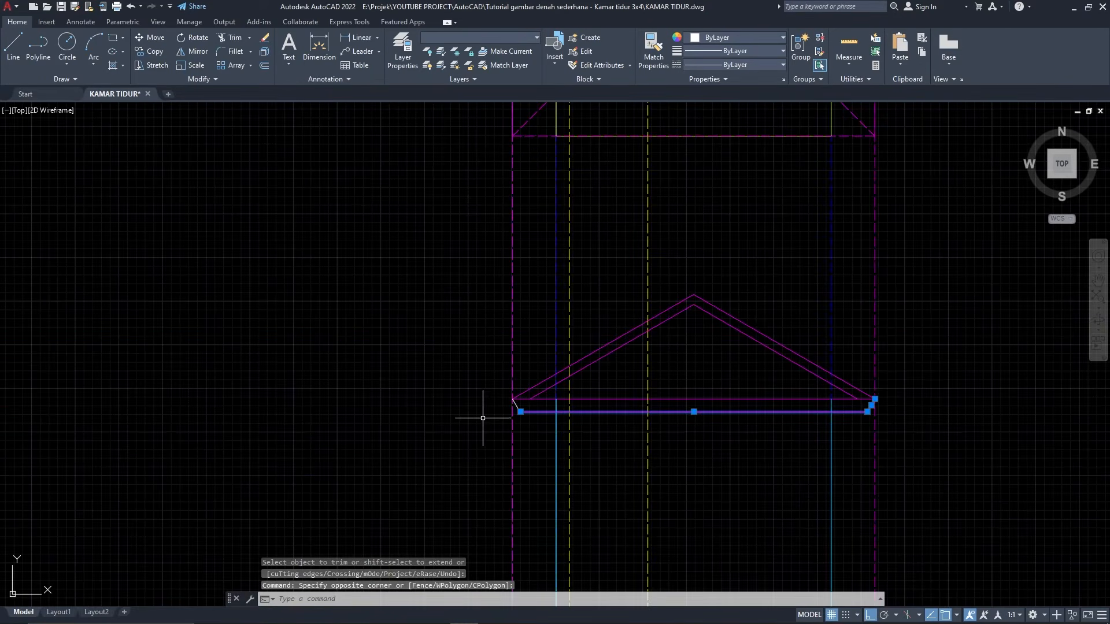
pyautogui.scroll(5, 519, 409)
pyautogui.press('Return')
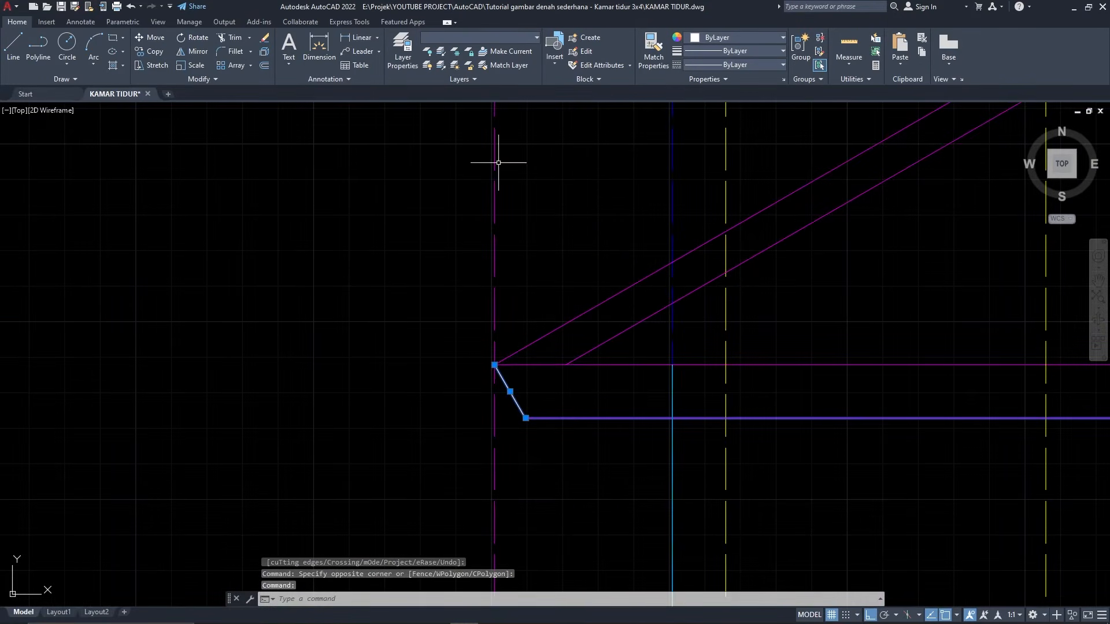
pyautogui.click(495, 38)
pyautogui.click(480, 81)
pyautogui.press('Escape')
# Step: Examine the front view's wall area below the roof, down to the floor lines between the dashed yellow door guides
pyautogui.scroll(-6, 459, 325)
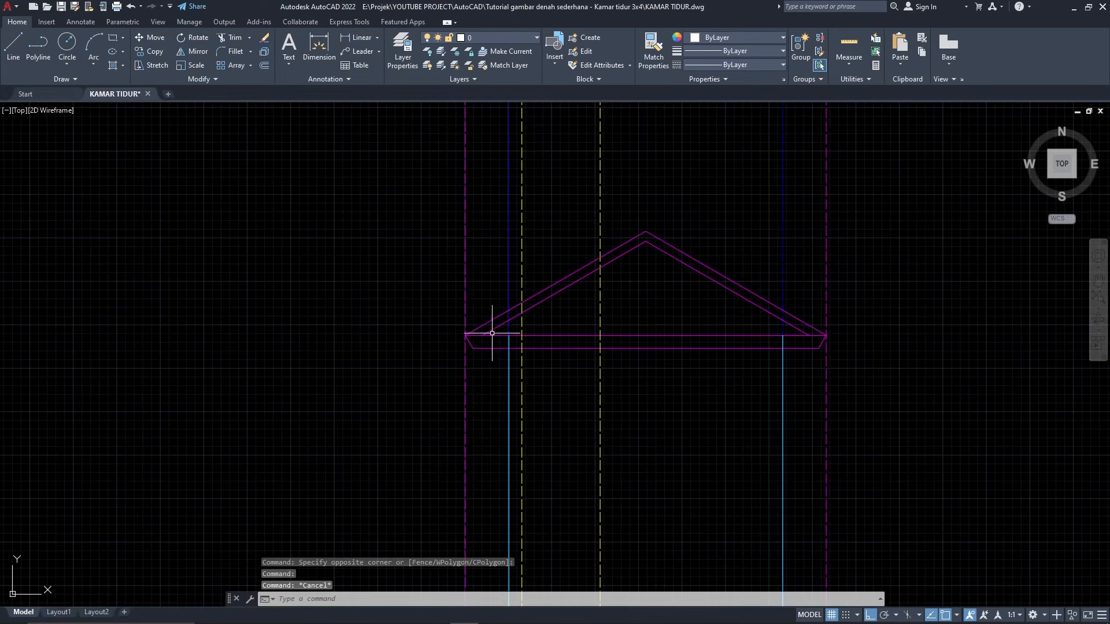
pyautogui.moveTo(628, 350); pyautogui.dragTo(569, 352, button='middle')
pyautogui.scroll(-4, 561, 346)
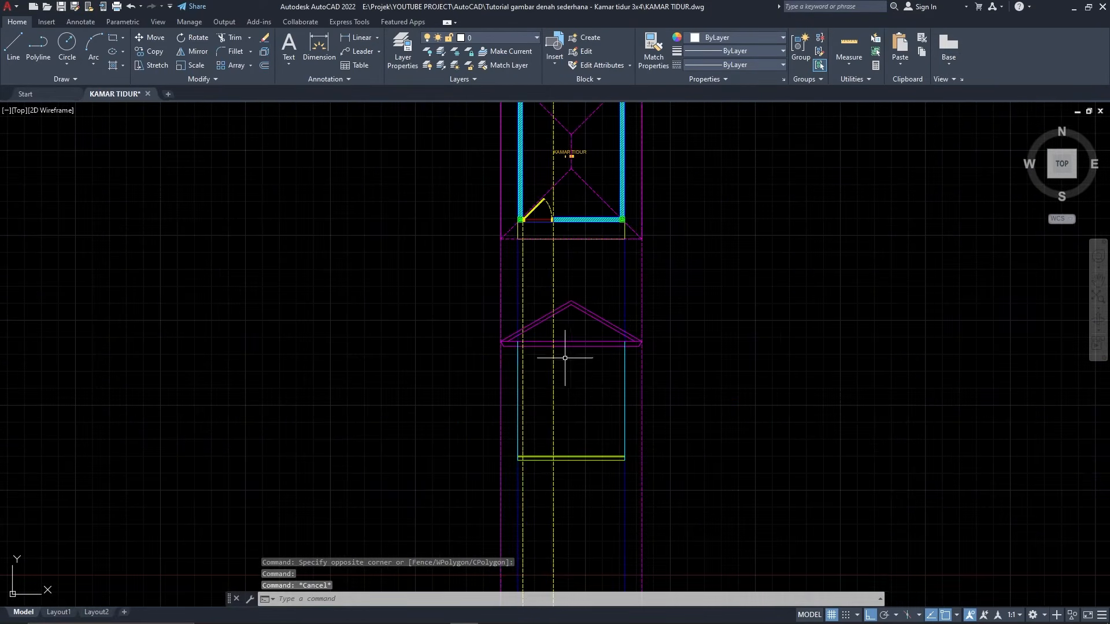
pyautogui.scroll(2, 553, 456)
pyautogui.moveTo(554, 455); pyautogui.dragTo(562, 422, button='middle')
pyautogui.scroll(2, 543, 421)
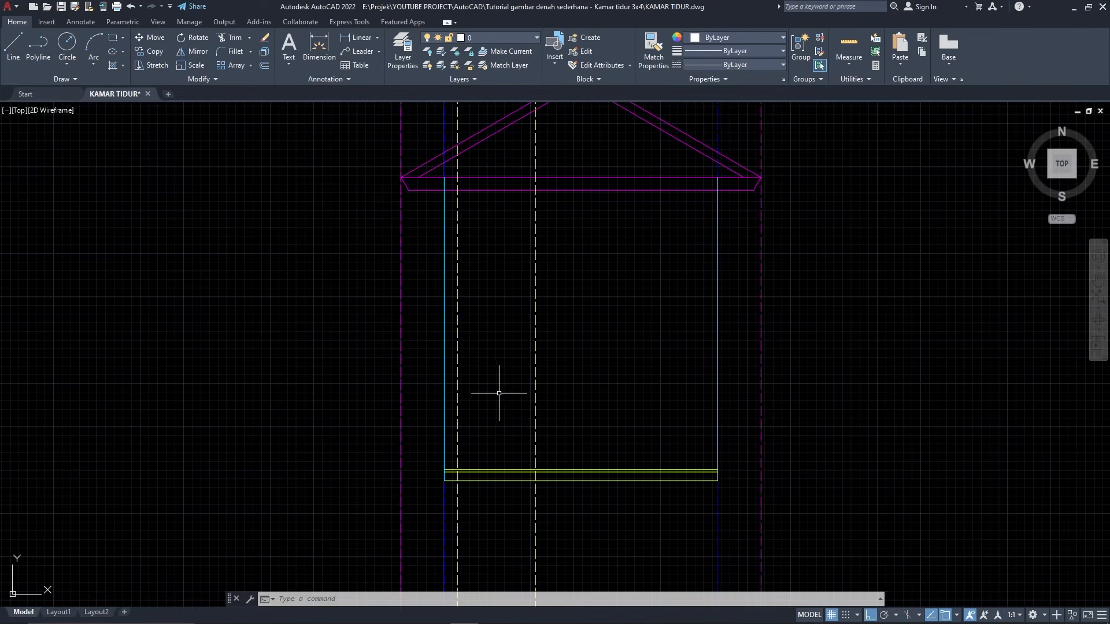
pyautogui.moveTo(490, 372); pyautogui.dragTo(484, 384, button='middle')
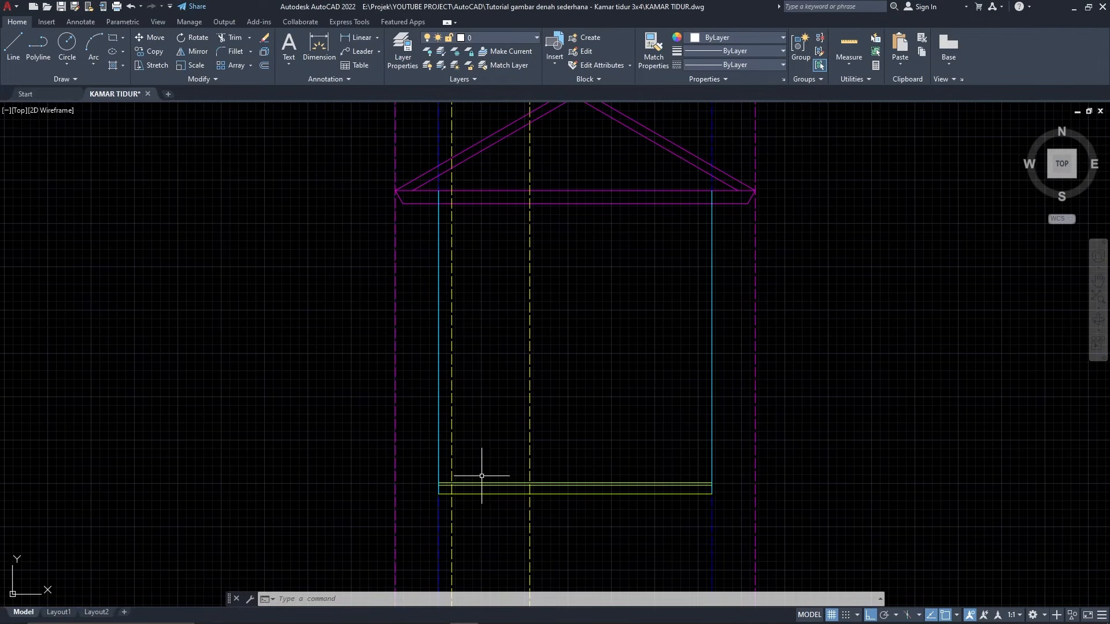
pyautogui.scroll(4, 486, 483)
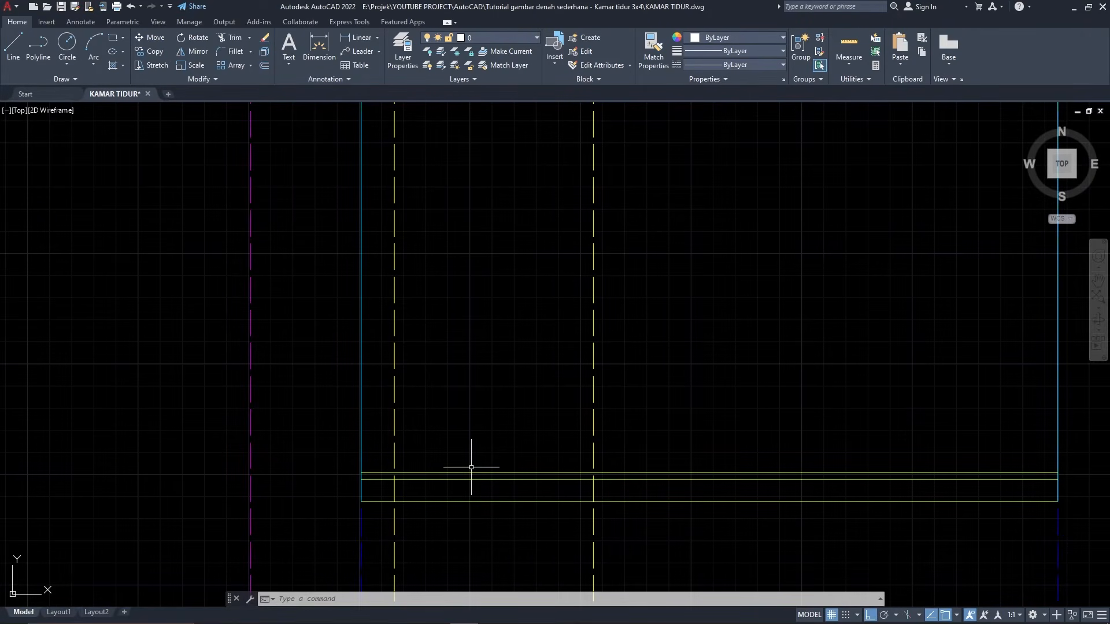
pyautogui.press('Return')
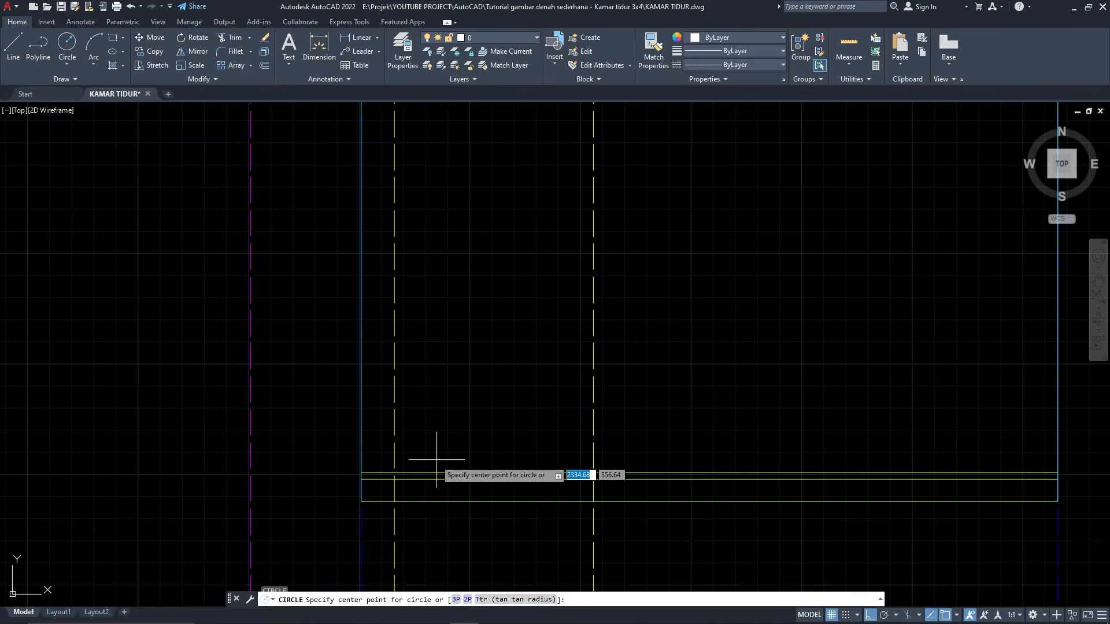
pyautogui.click(394, 472)
pyautogui.press('Escape')
# Step: Draw a 90 by 200 rectangle for the door between the dashed yellow guides, standing on the upper floor line
pyautogui.write('REC')
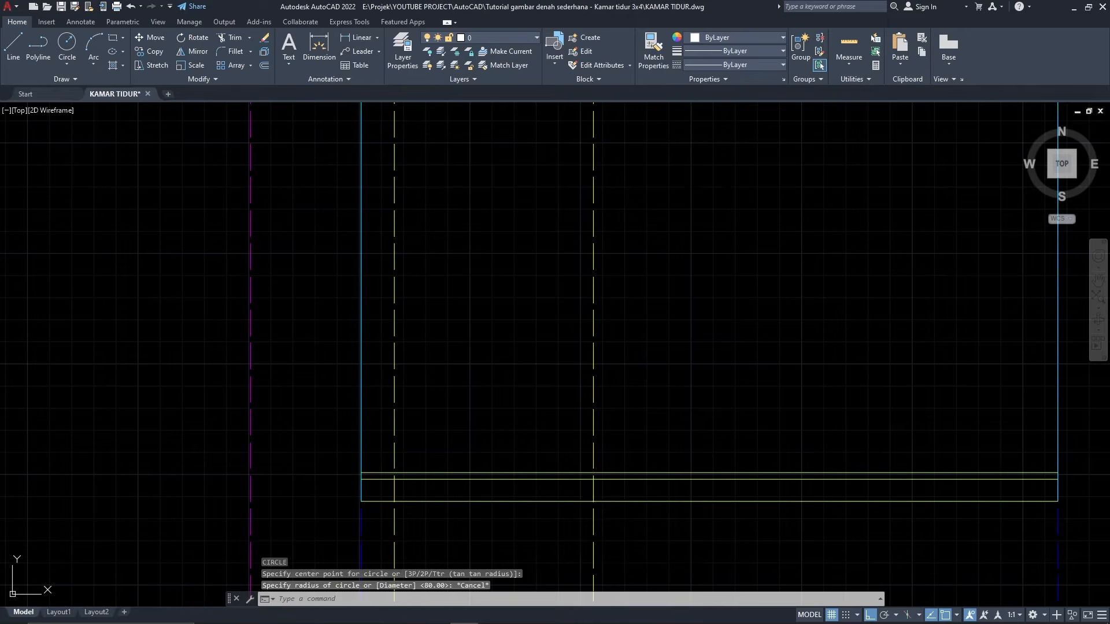
pyautogui.press('Return')
pyautogui.click(393, 474)
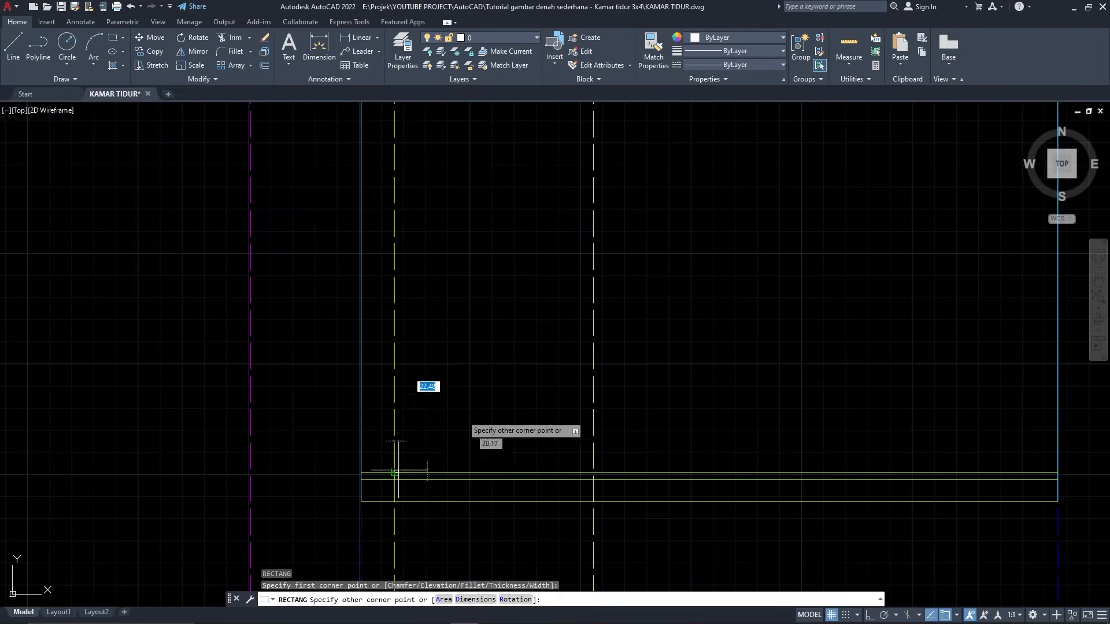
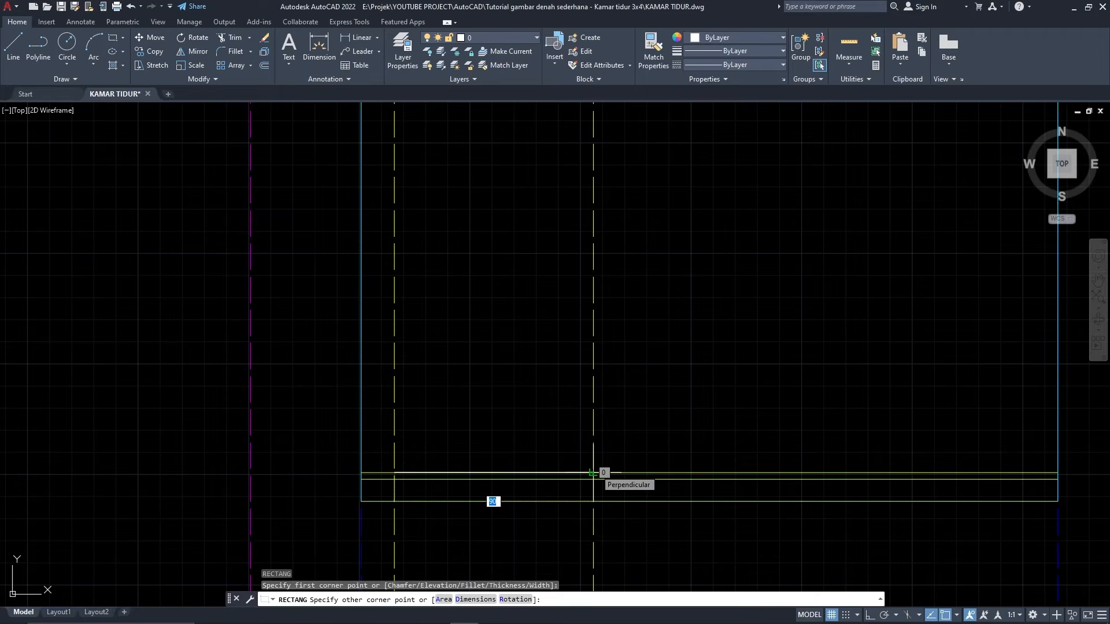
pyautogui.write('90')
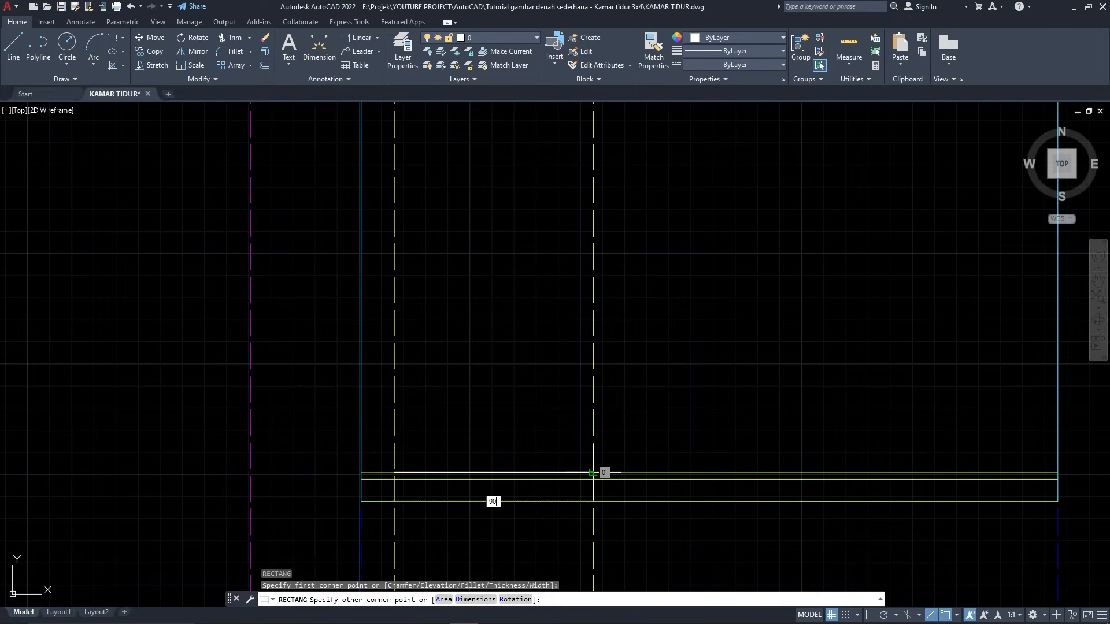
pyautogui.press('Tab')
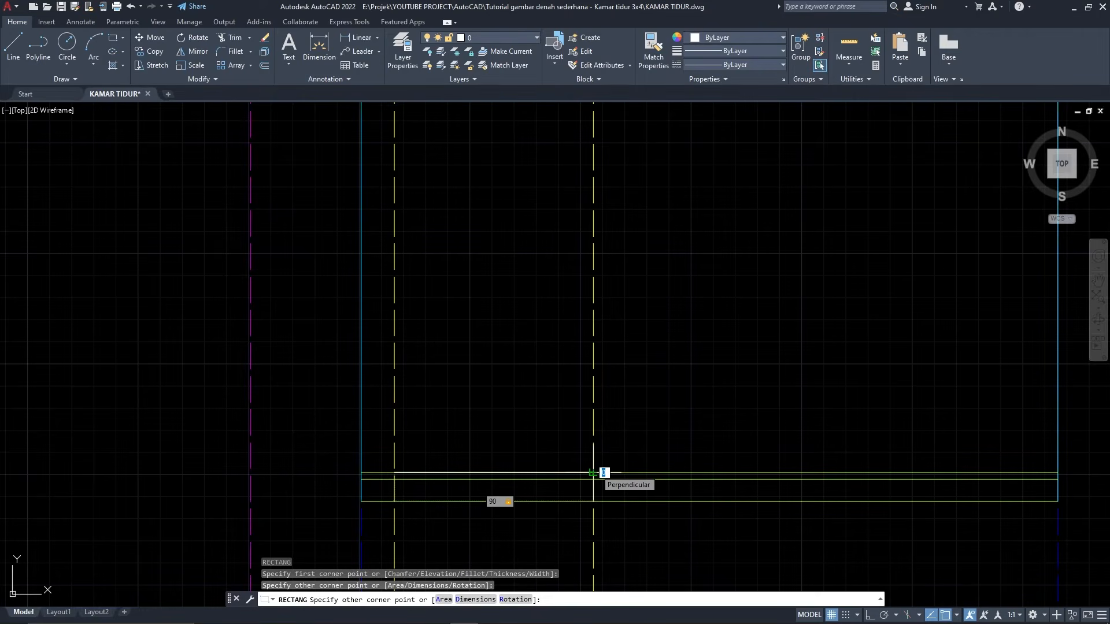
pyautogui.write('200')
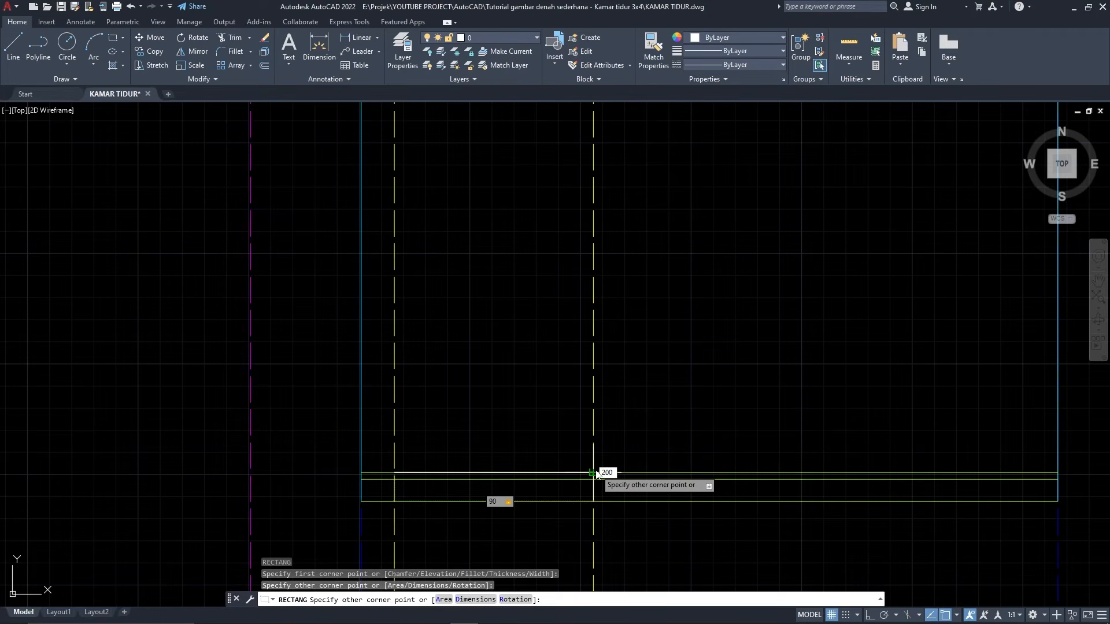
pyautogui.press('Return')
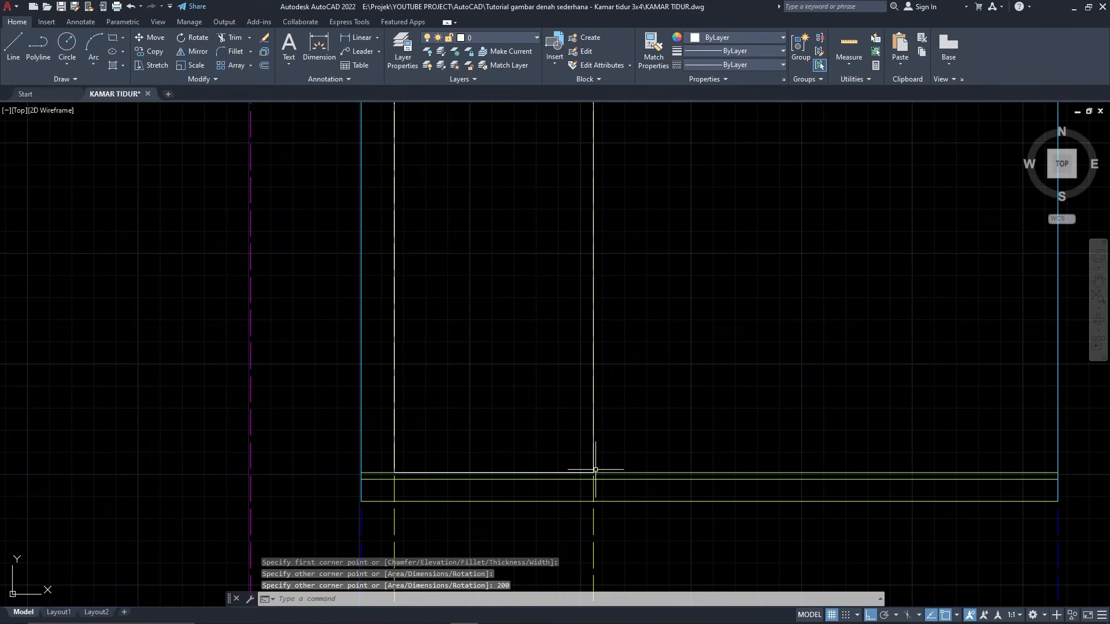
# Step: Offset the door rectangle 5 units inward to form the frame
pyautogui.scroll(-2, 542, 500)
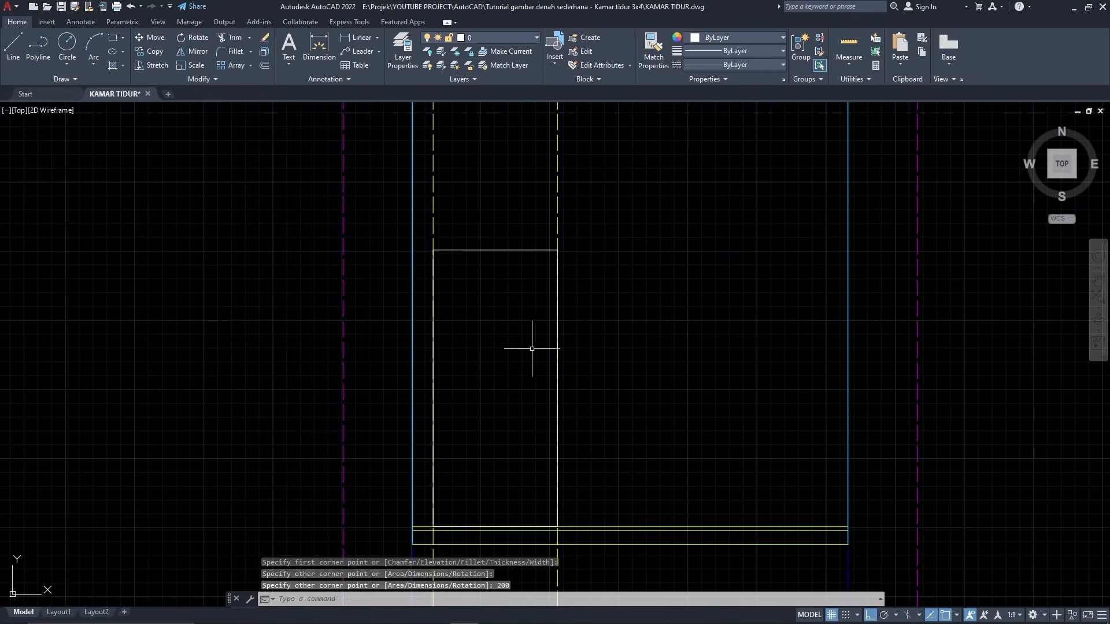
pyautogui.click(513, 250)
pyautogui.write('o')
pyautogui.press('Return')
pyautogui.write('5')
pyautogui.press('Return')
pyautogui.click(496, 351)
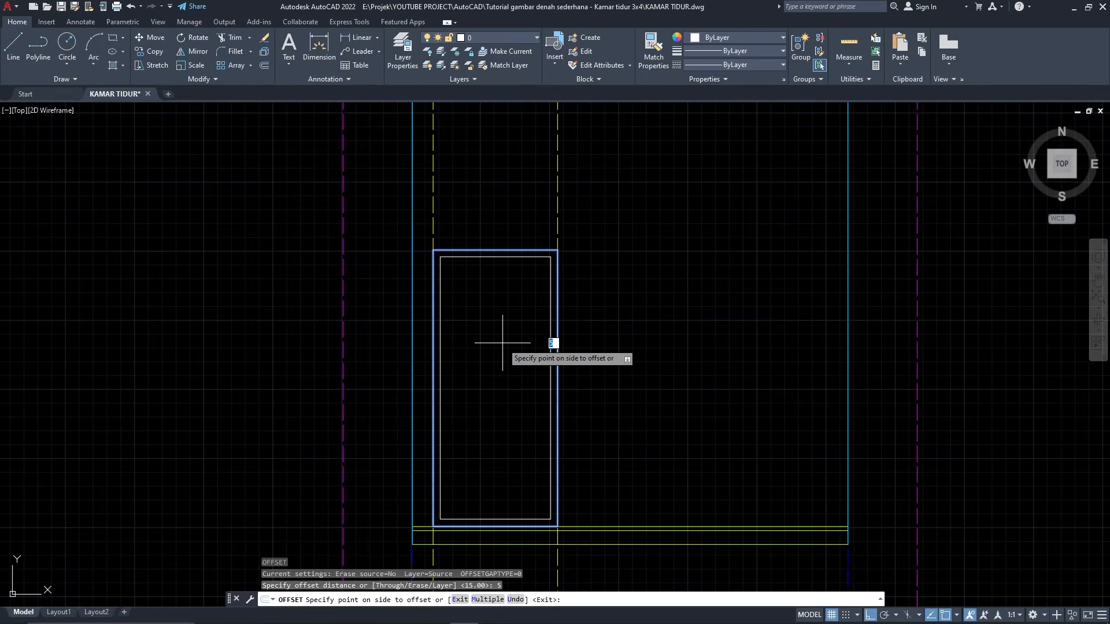
pyautogui.click(502, 343)
pyautogui.press('Return')
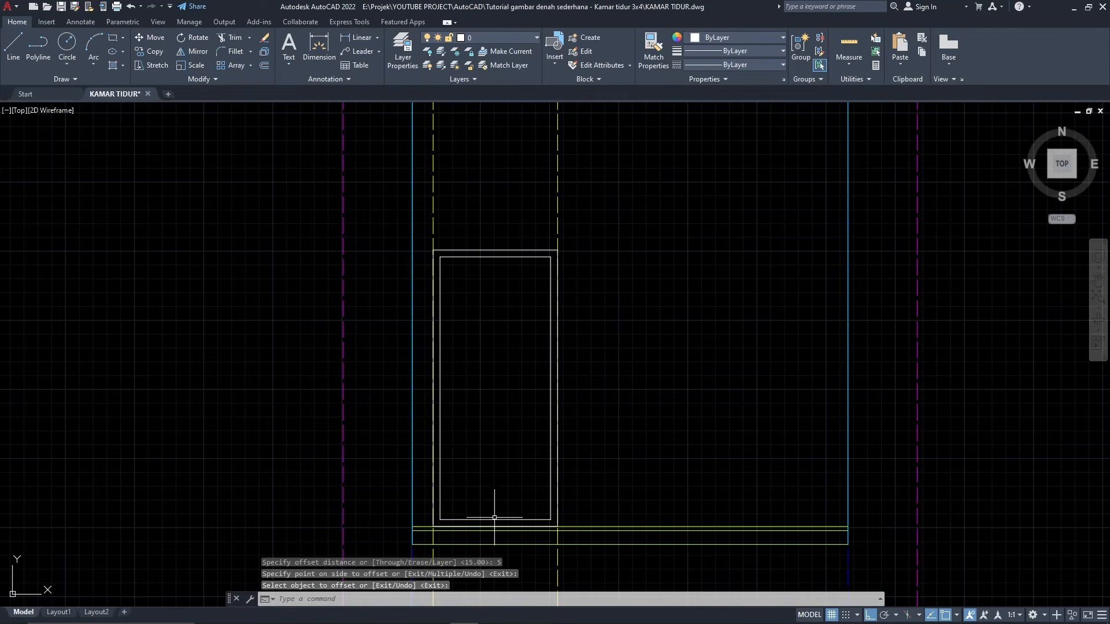
# Step: Stretch the inner door rectangle's lower edge down to the upper floor line
pyautogui.click(493, 519)
pyautogui.scroll(4, 492, 524)
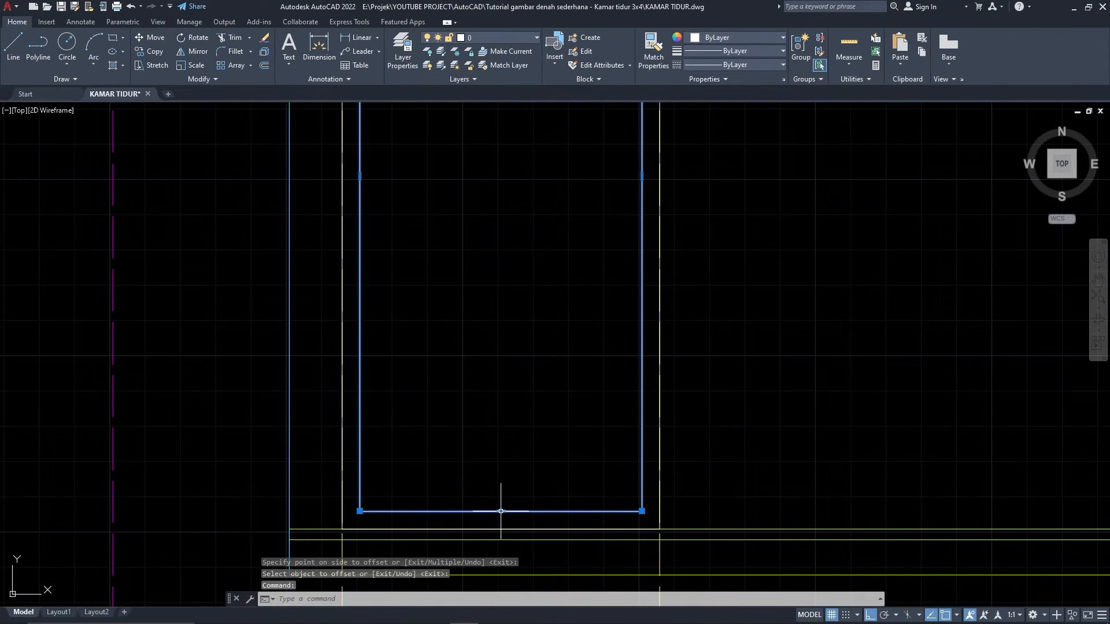
pyautogui.click(501, 511)
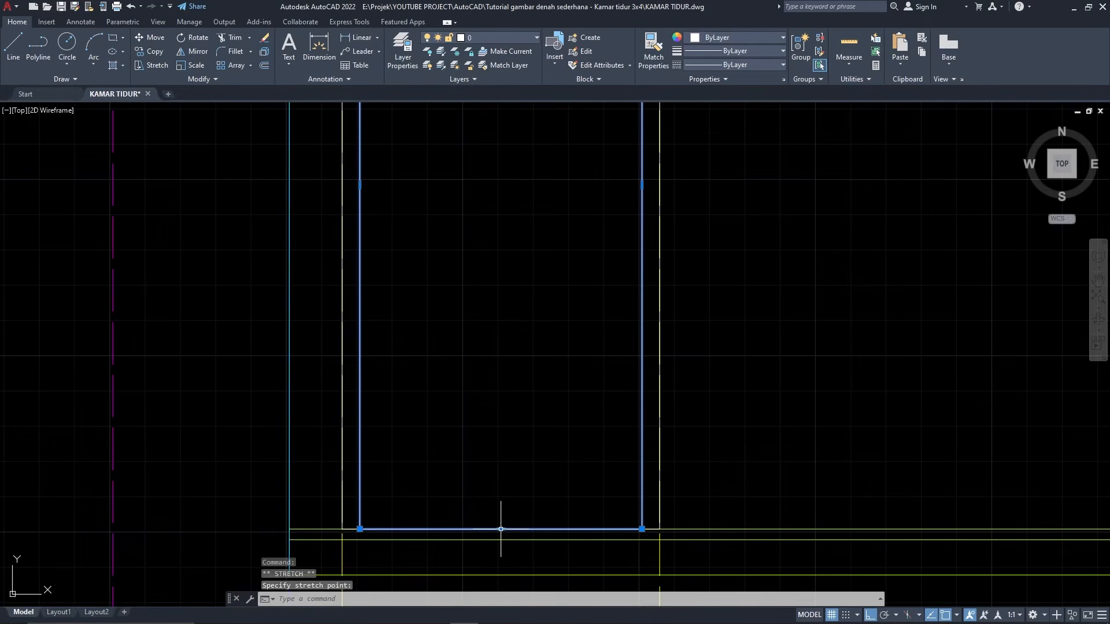
pyautogui.click(349, 480)
pyautogui.write('o')
pyautogui.press('Return')
pyautogui.press('Escape')
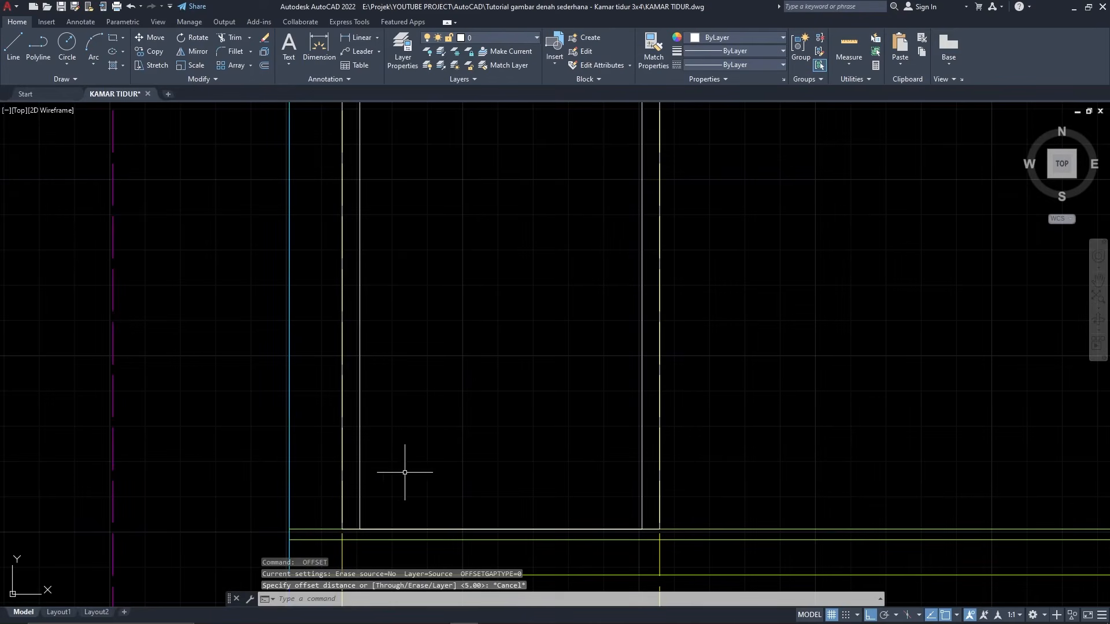
# Step: Offset the inner door rectangle 10 units inward to outline the door panel
pyautogui.scroll(-4, 485, 384)
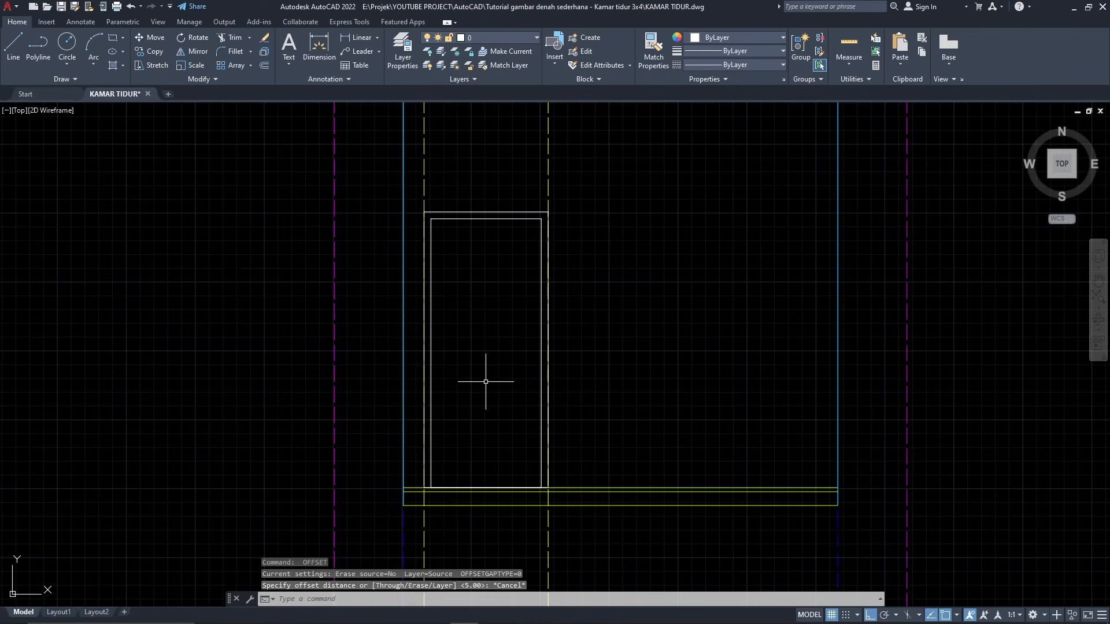
pyautogui.click(456, 218)
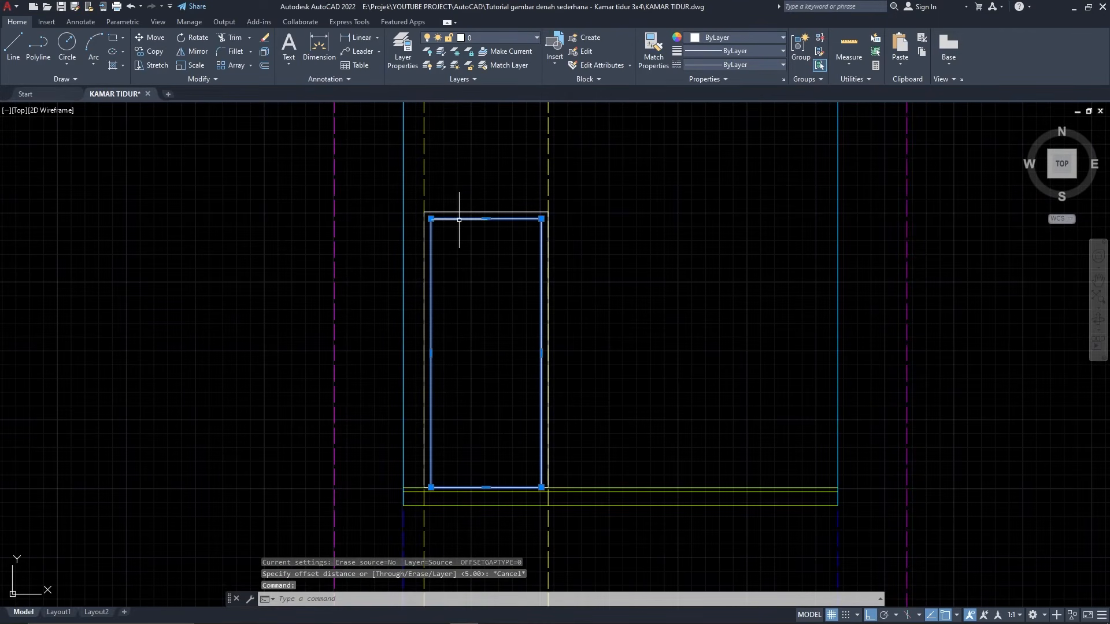
pyautogui.press('Return')
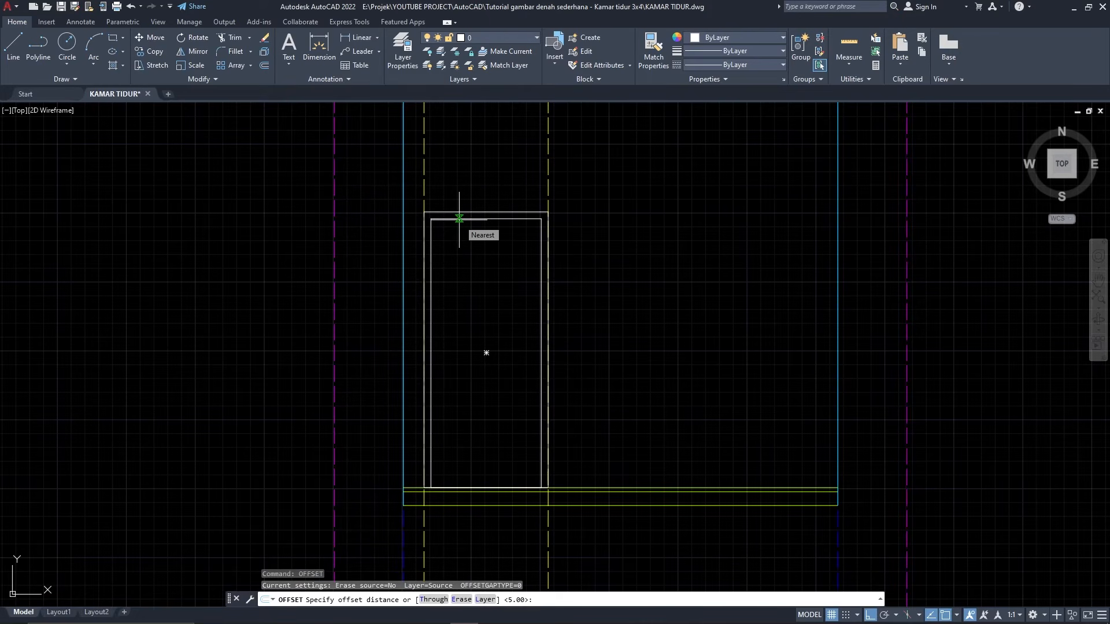
pyautogui.write('10')
pyautogui.press('Return')
pyautogui.click(459, 219)
pyautogui.click(469, 237)
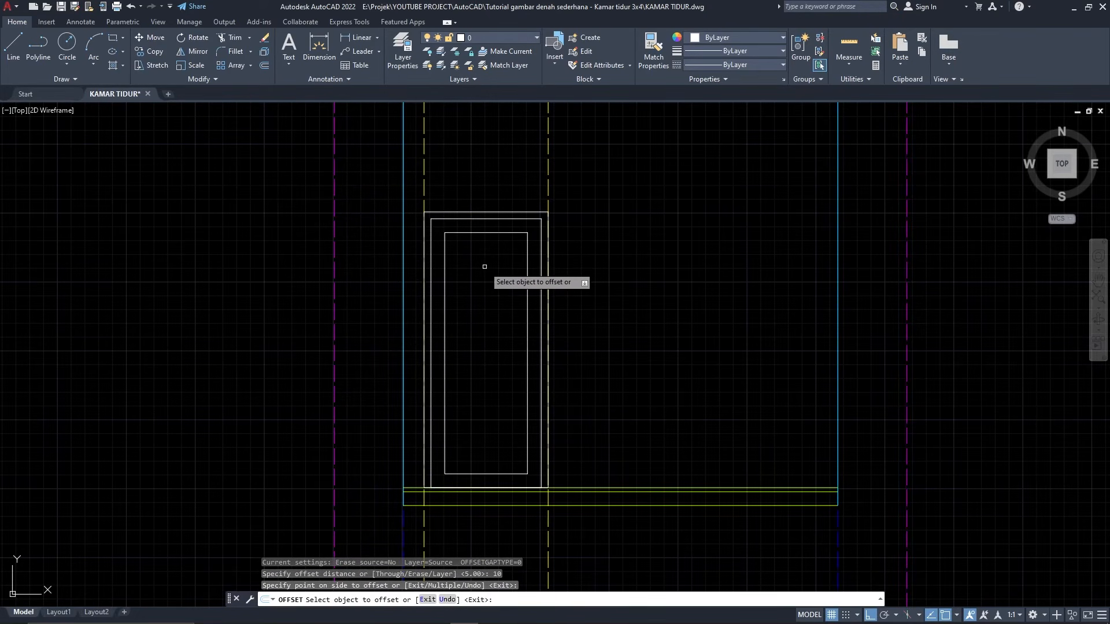
pyautogui.press('Return')
# Step: Offset the door panel outline 3 units inward
pyautogui.press('Return')
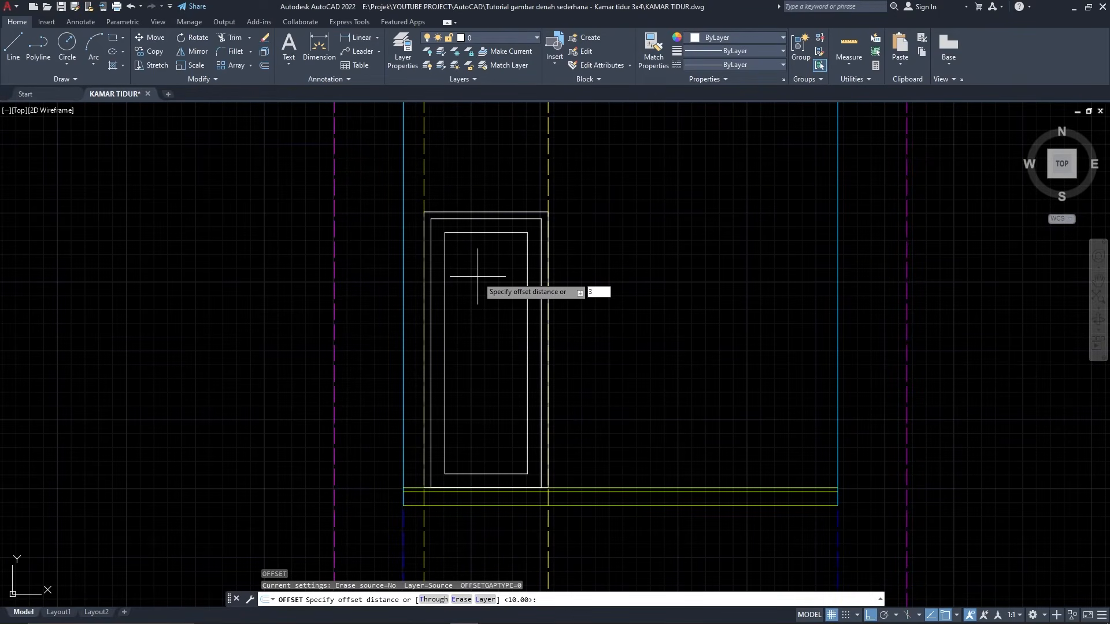
pyautogui.write('3')
pyautogui.press('Return')
pyautogui.click(527, 267)
pyautogui.click(512, 267)
pyautogui.press('Return')
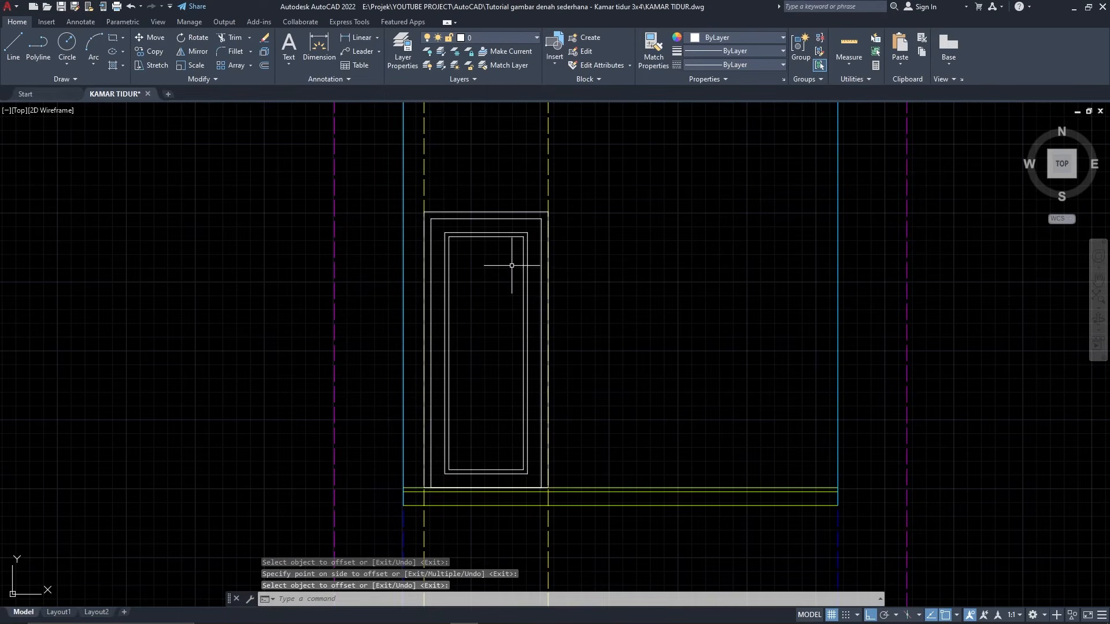
pyautogui.press('BackSpace')
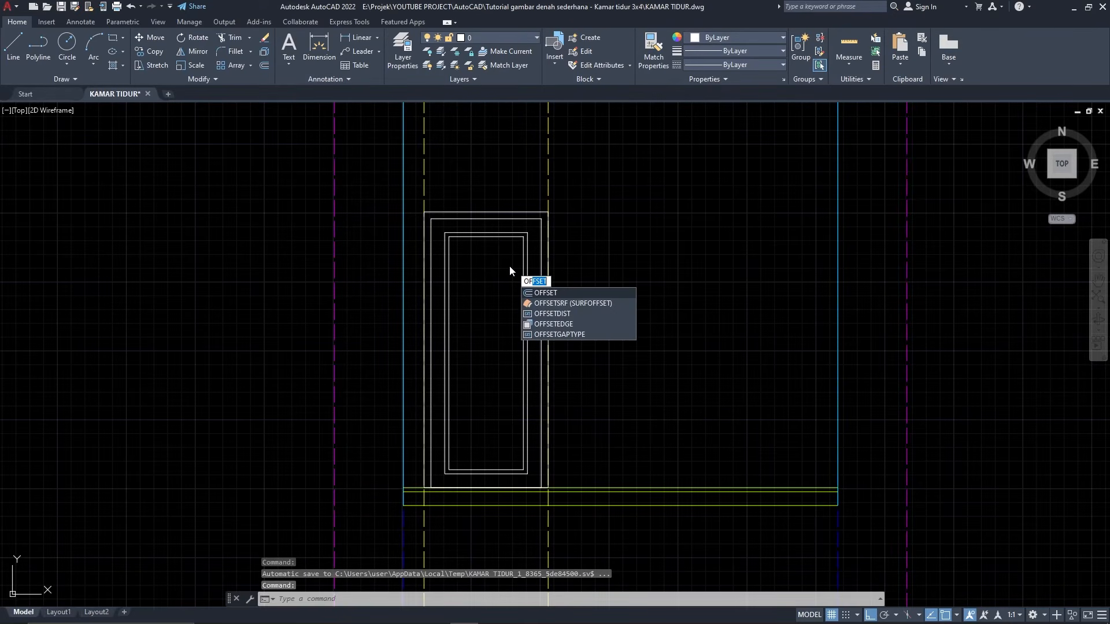
pyautogui.press('Return')
pyautogui.press('Escape')
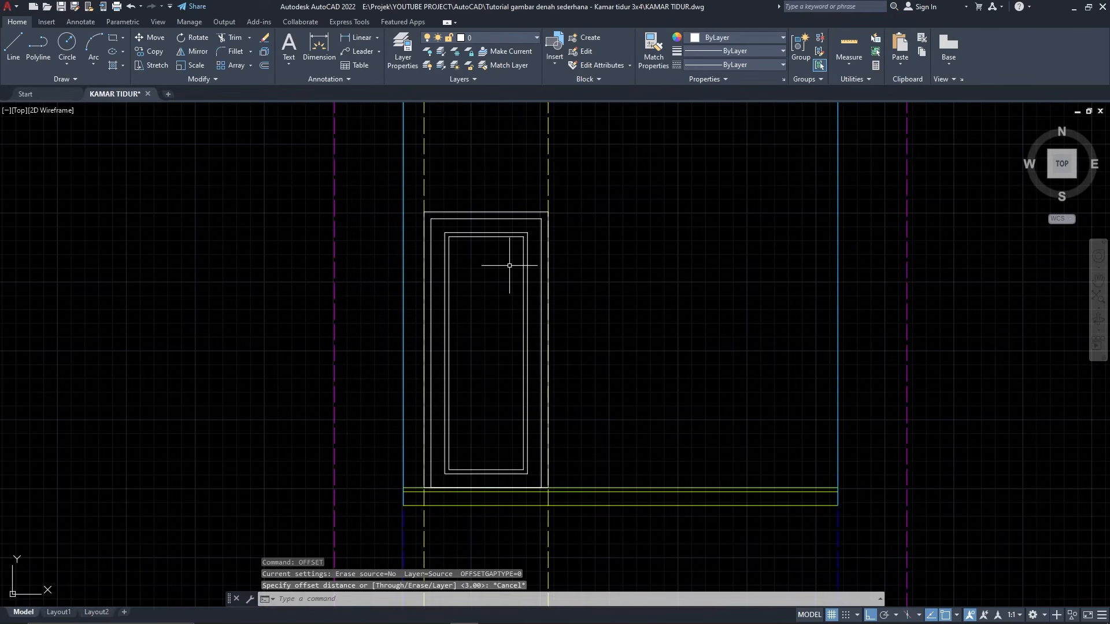
# Step: Hatch the innermost door rectangle with vertical lines, using an angle of 45 and a scale of 0.5
pyautogui.write('h')
pyautogui.press('Return')
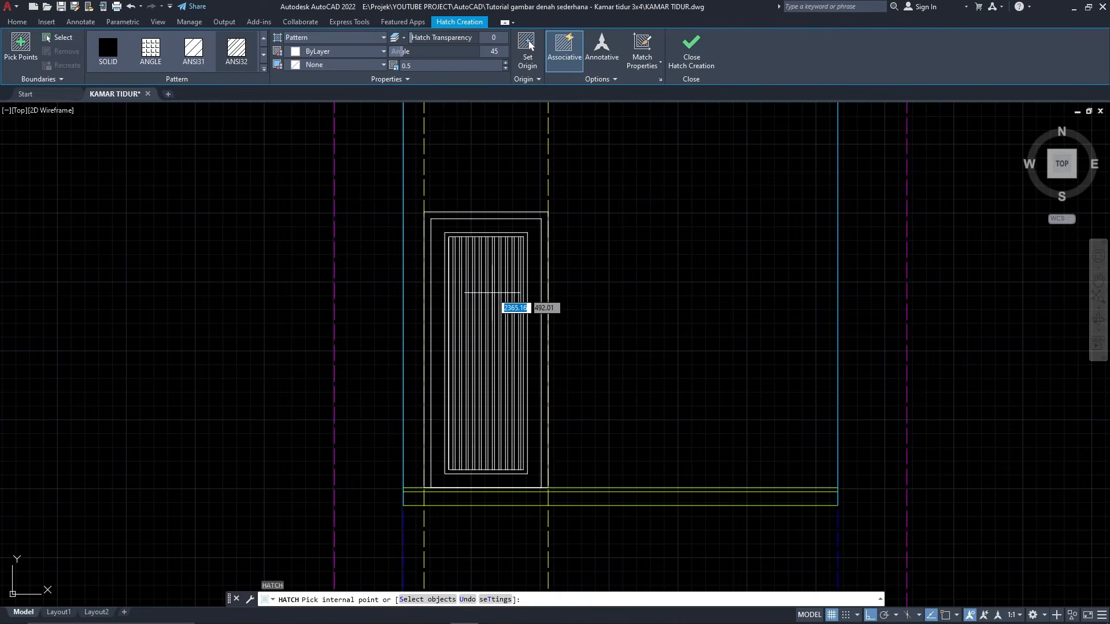
pyautogui.click(493, 295)
pyautogui.press('Return')
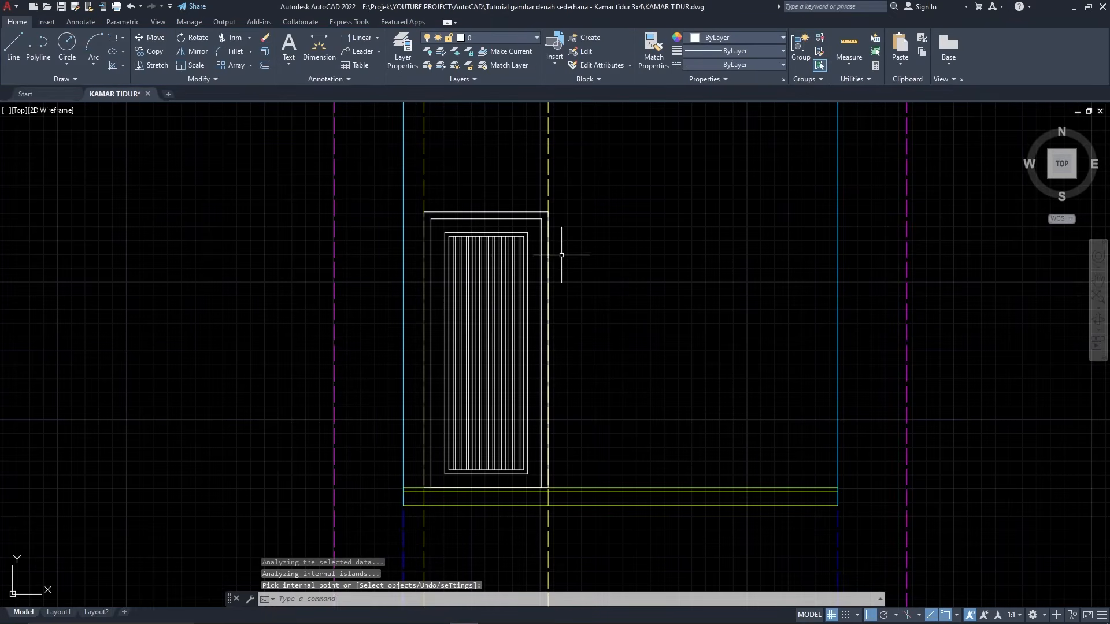
# Step: Move all the door rectangles and the panel hatch to the kusen layer
pyautogui.click(528, 186)
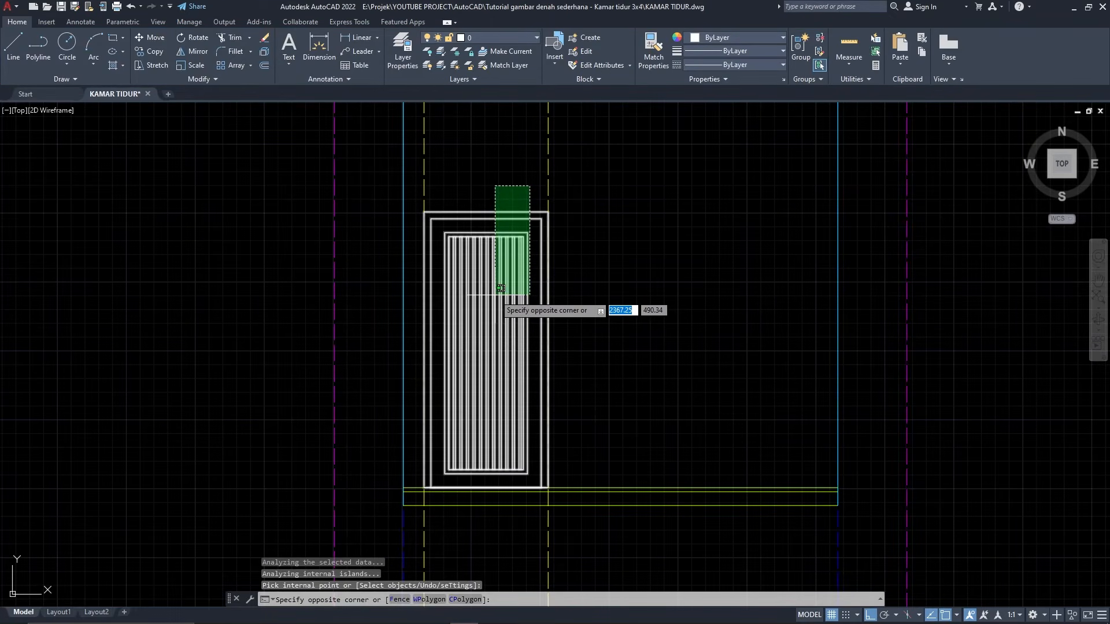
pyautogui.click(497, 292)
pyautogui.click(501, 38)
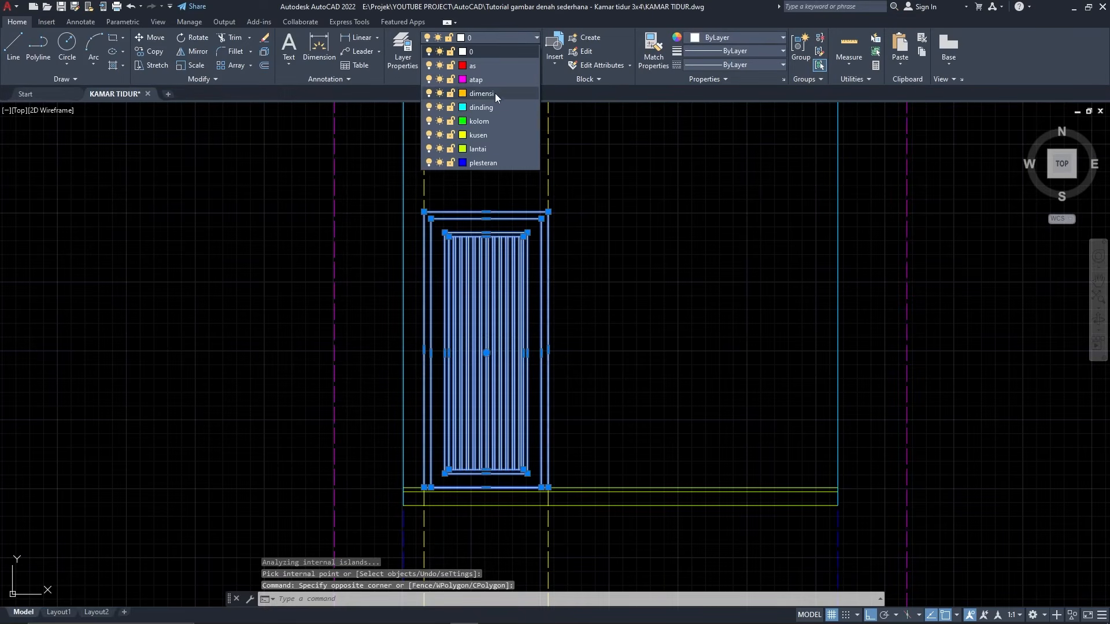
pyautogui.click(487, 133)
pyautogui.press('Escape')
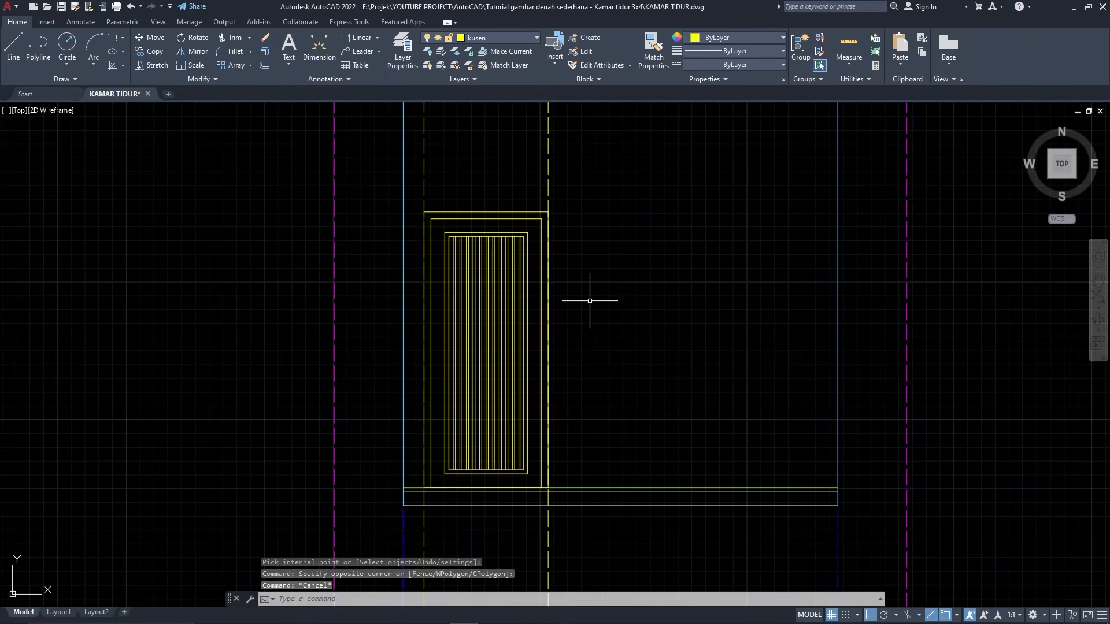
# Step: Draw a 90 by 15 rectangle directly above the door frame, starting from the frame's upper-left corner
pyautogui.scroll(-5, 575, 297)
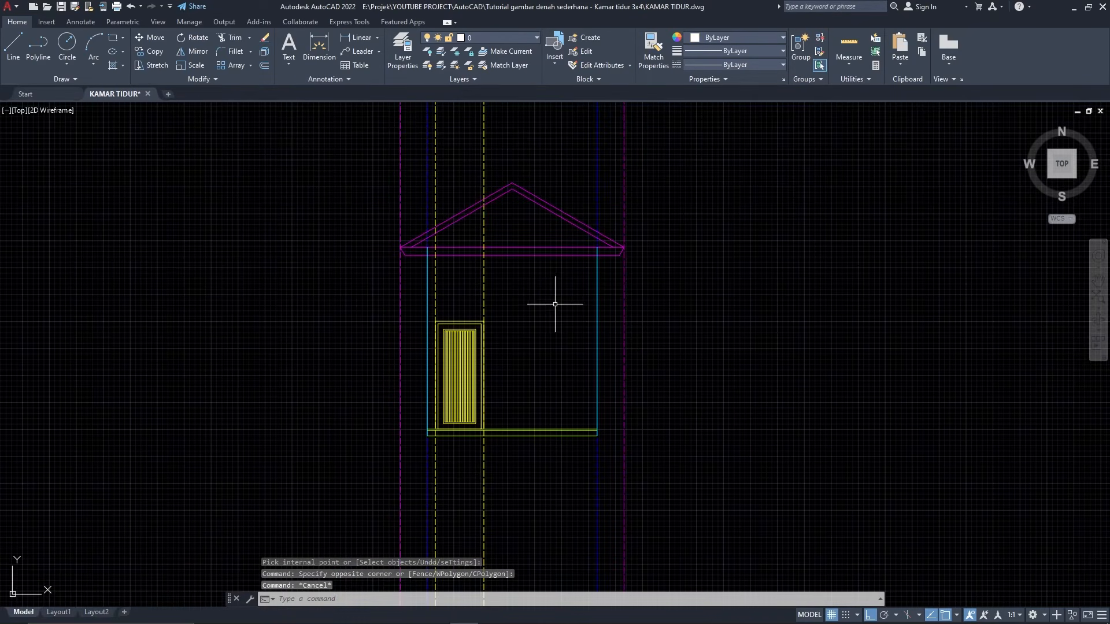
pyautogui.scroll(4, 459, 307)
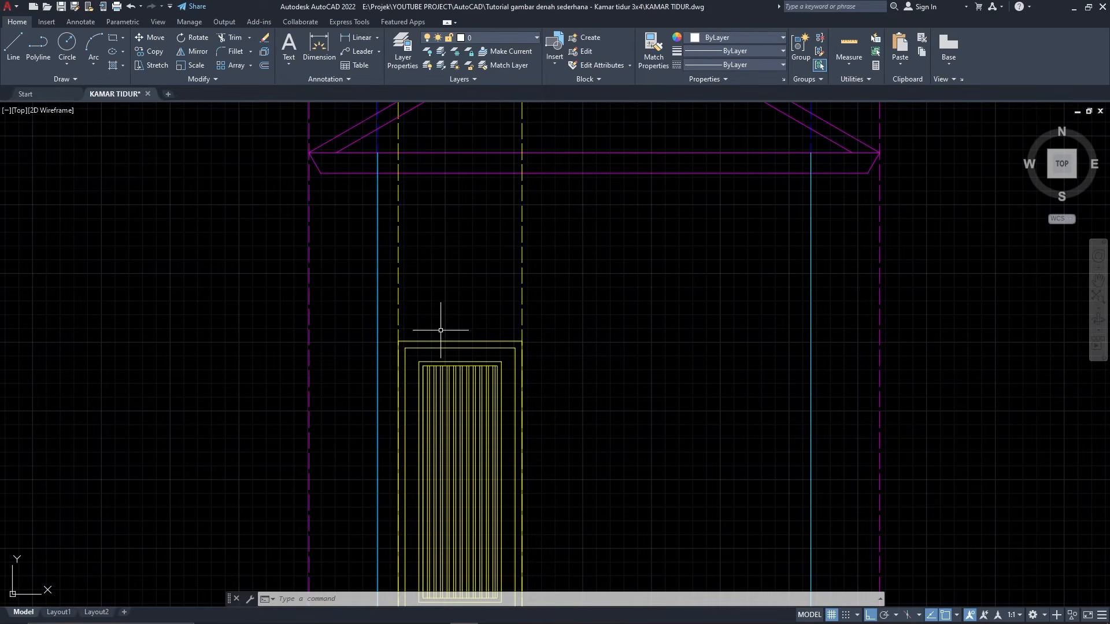
pyautogui.press('Escape')
pyautogui.press('Escape')
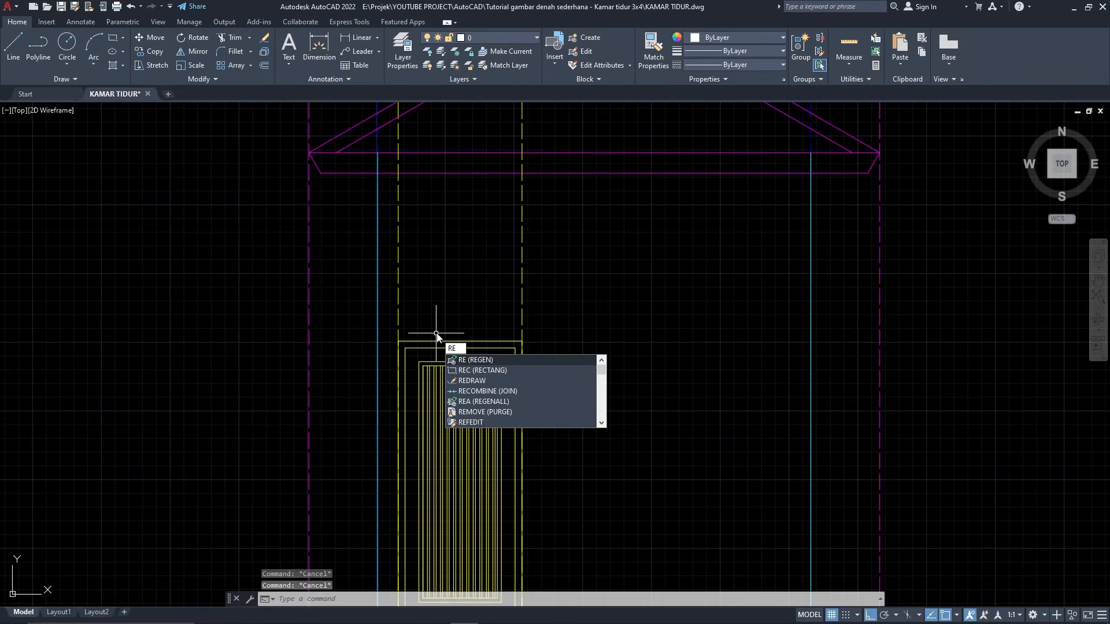
pyautogui.write('c')
pyautogui.press('Return')
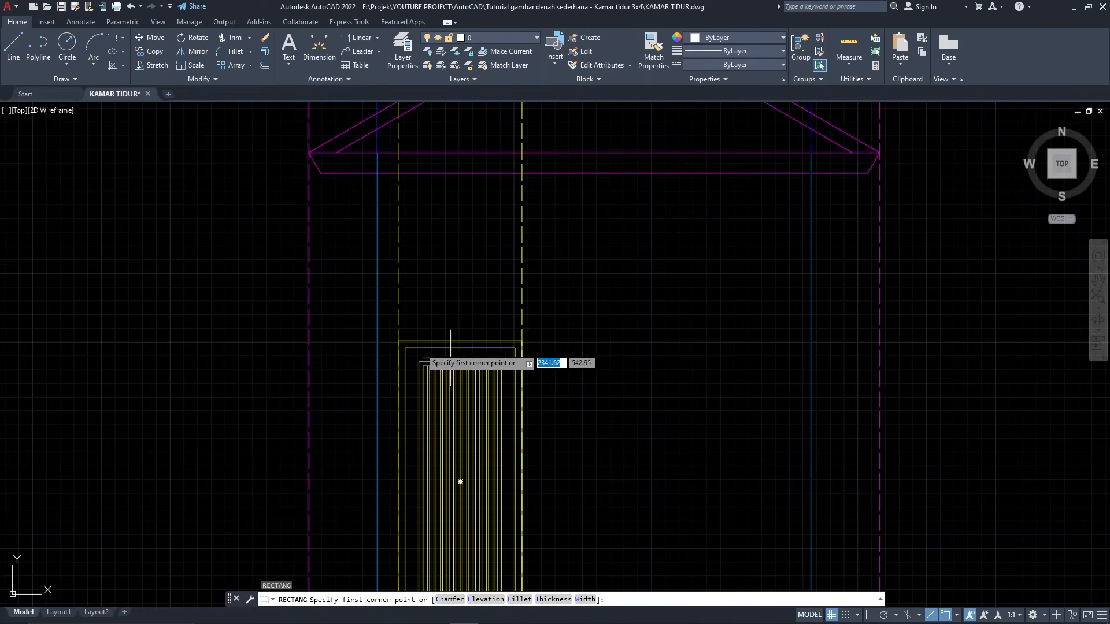
pyautogui.click(399, 341)
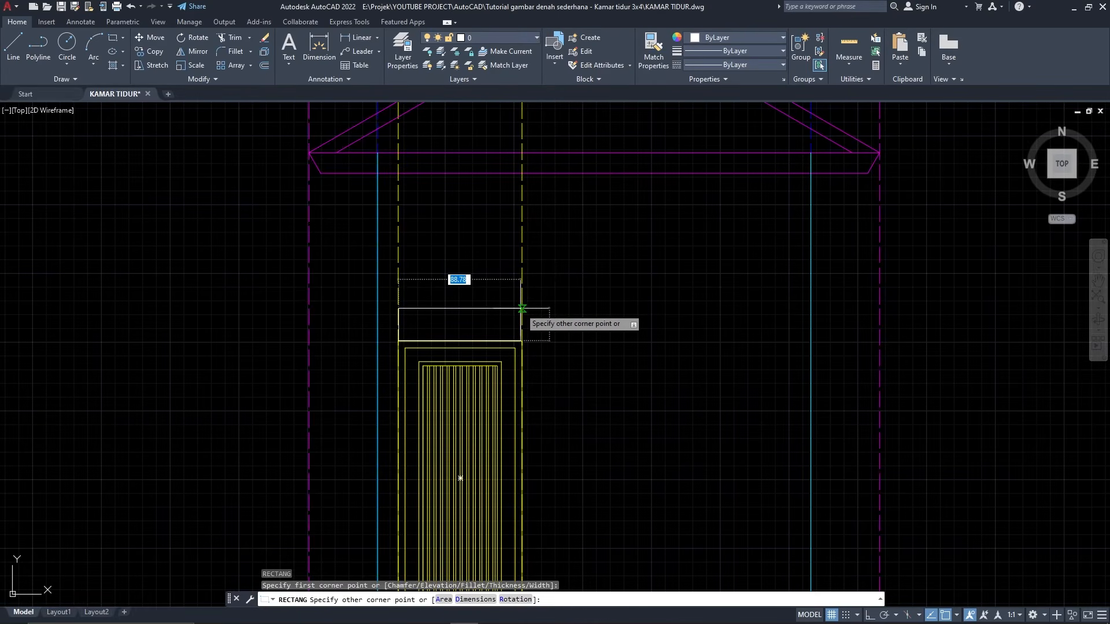
pyautogui.write('90')
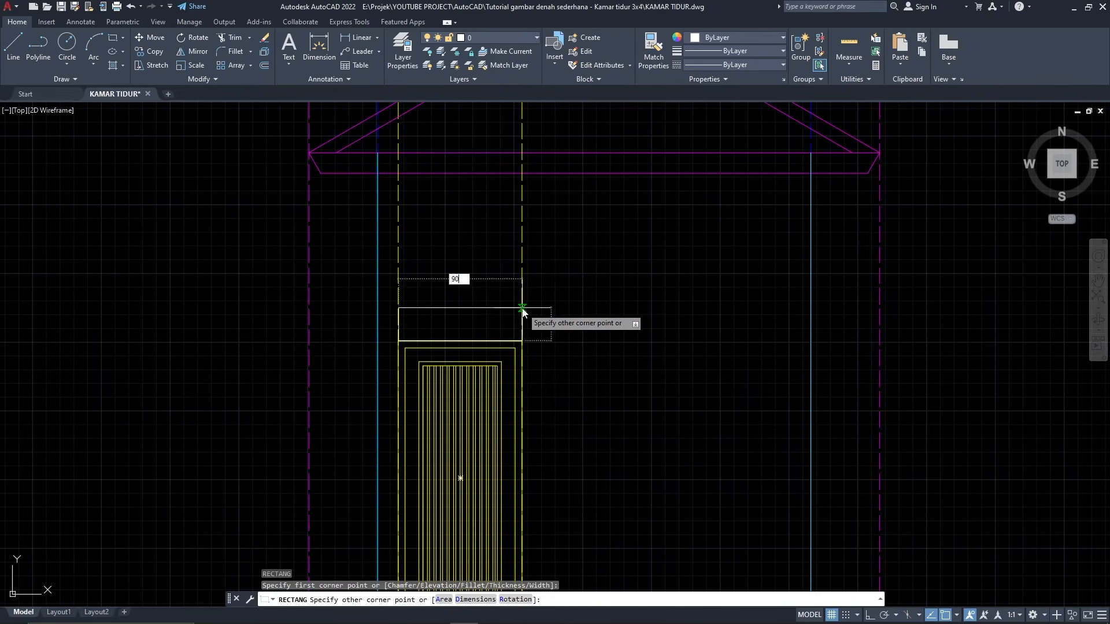
pyautogui.press('Tab')
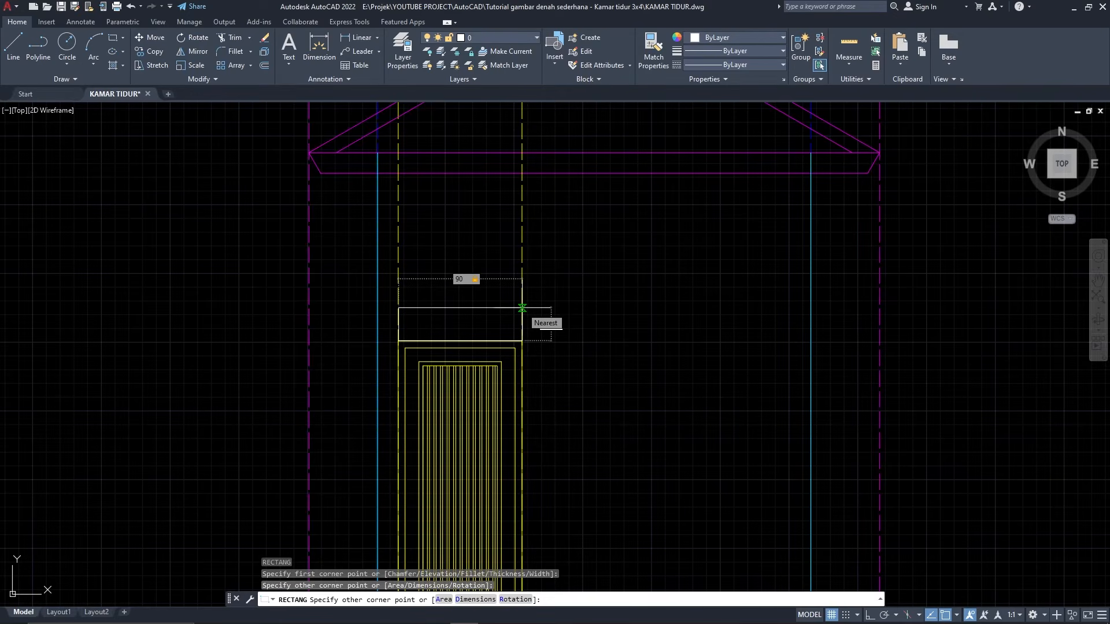
pyautogui.write('1')
pyautogui.press('BackSpace')
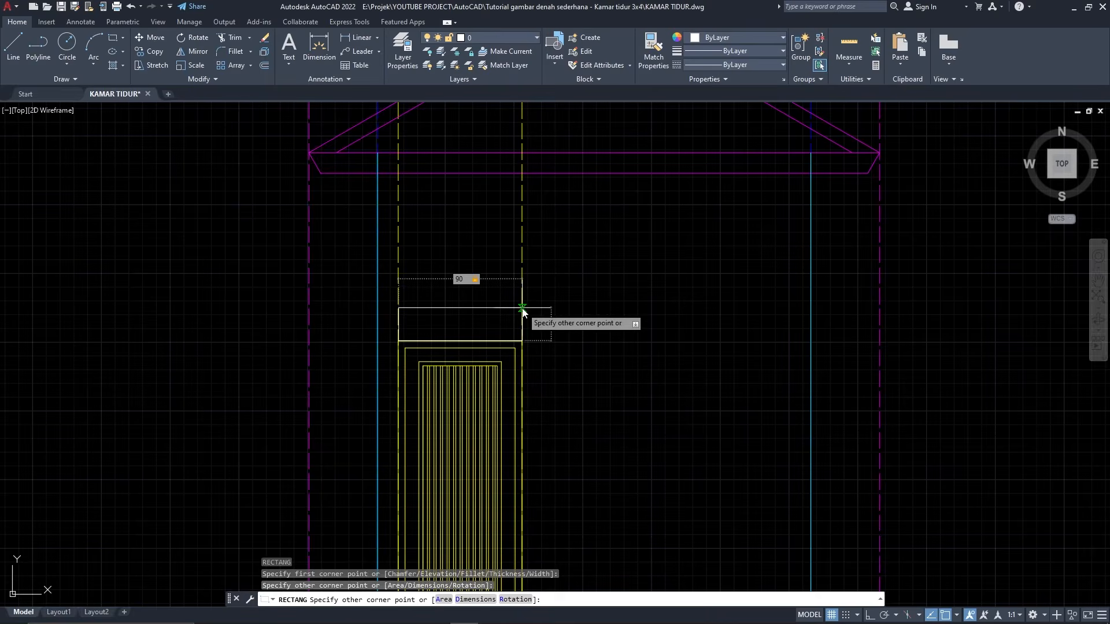
pyautogui.write('15')
pyautogui.press('Return')
pyautogui.scroll(2, 498, 326)
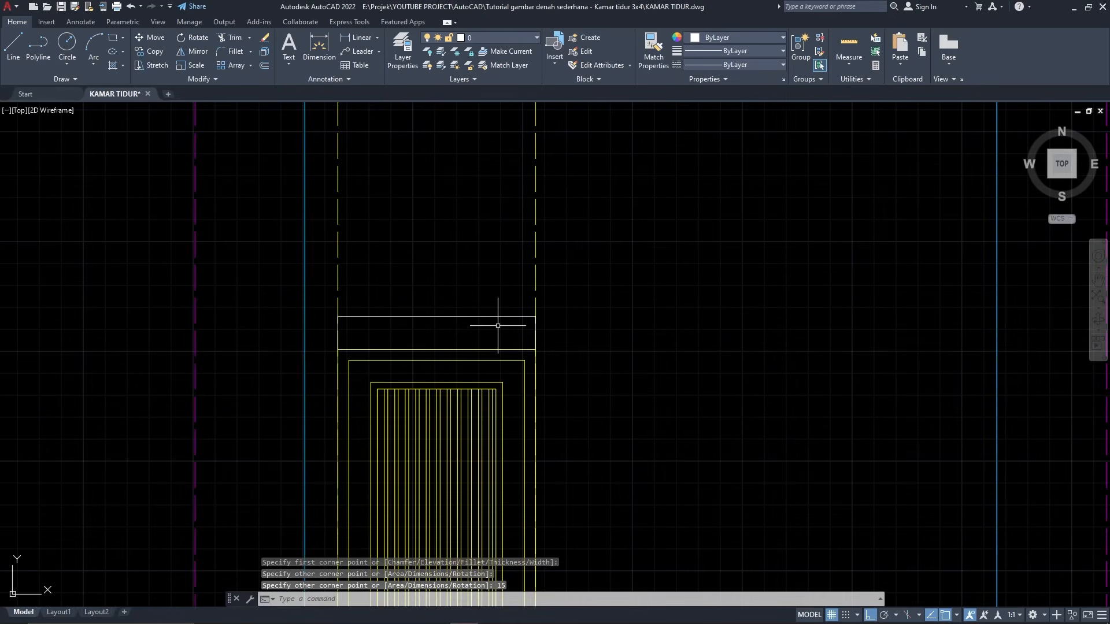
# Step: Move the 90 by 15 vent rectangle 10 units straight up from the top of the door frame
pyautogui.click(496, 324)
pyautogui.click(483, 294)
pyautogui.write('m')
pyautogui.press('Return')
pyautogui.click(536, 332)
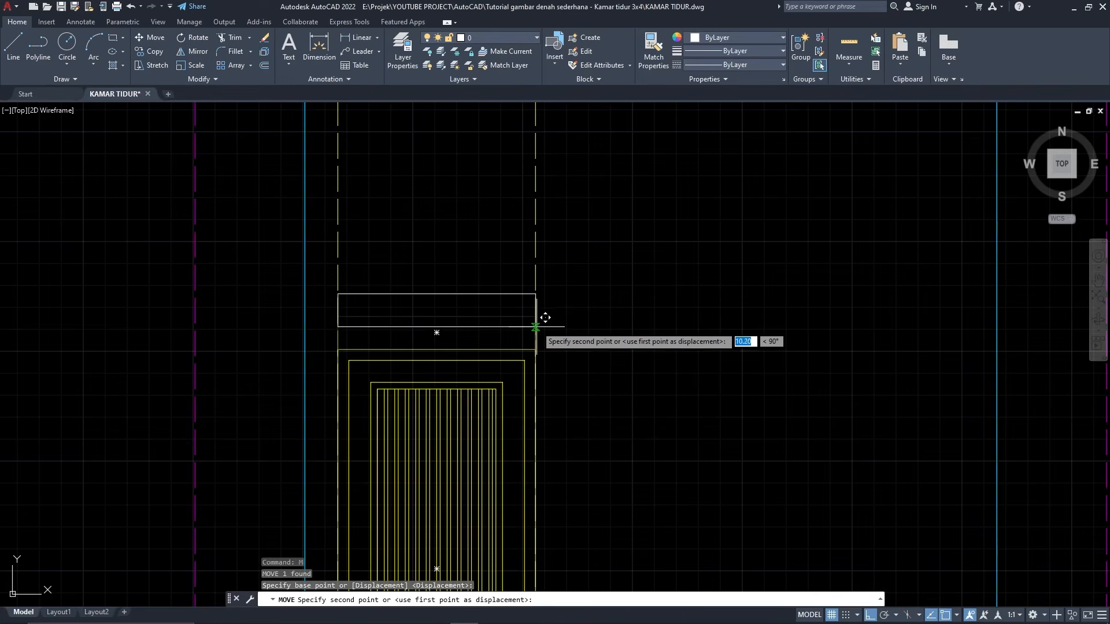
pyautogui.write('10')
pyautogui.press('Return')
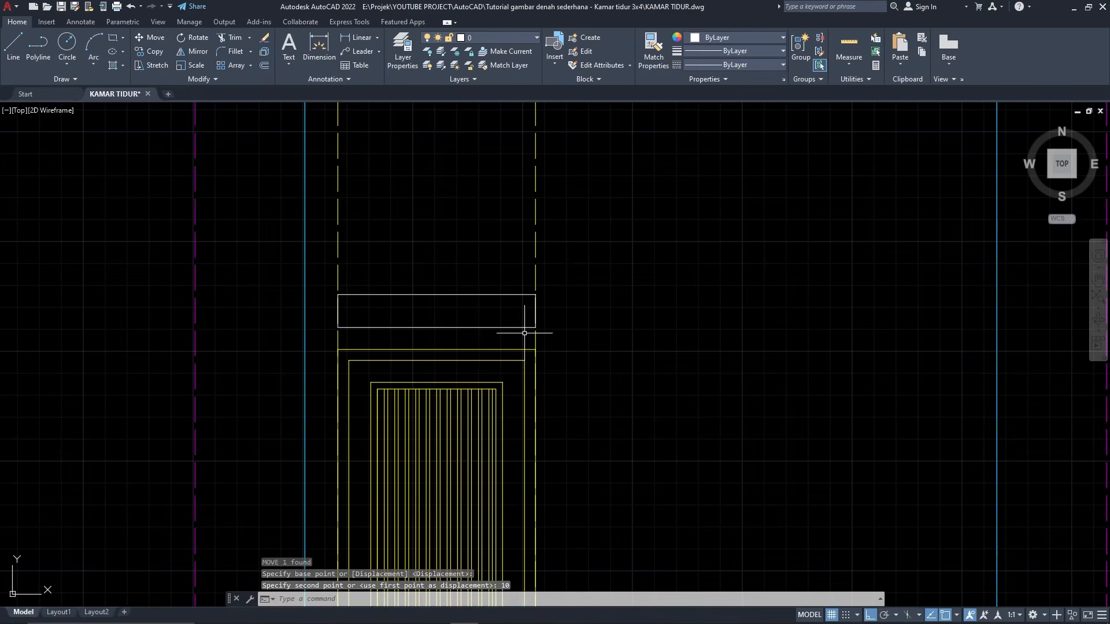
# Step: Offset the vent rectangle above the door 3 units inward
pyautogui.moveTo(614, 363); pyautogui.dragTo(504, 308)
pyautogui.write('off')
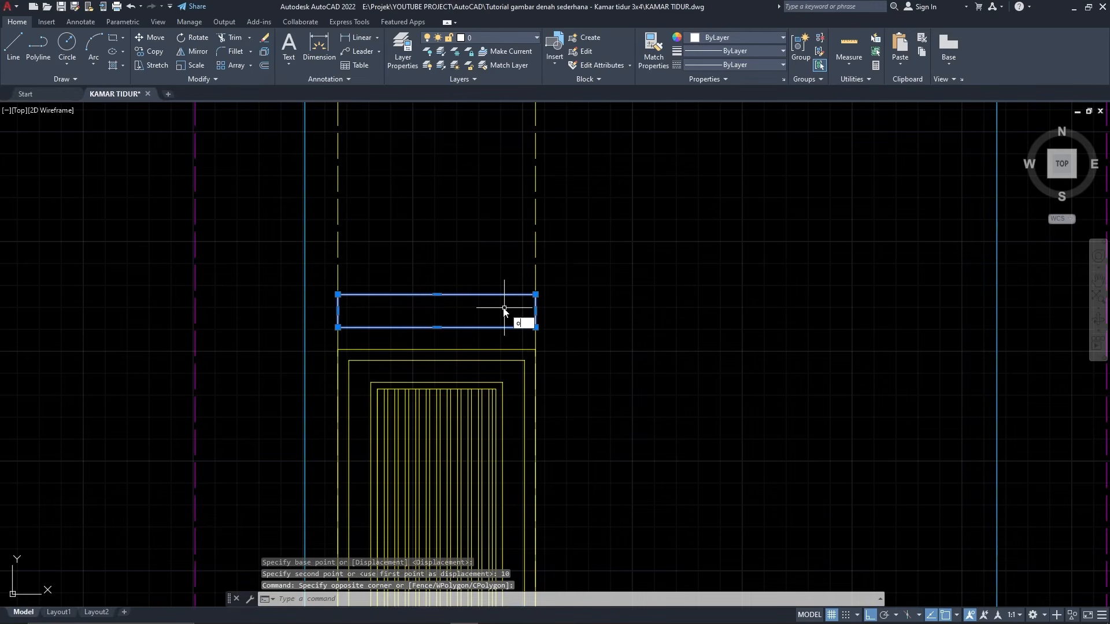
pyautogui.press('Return')
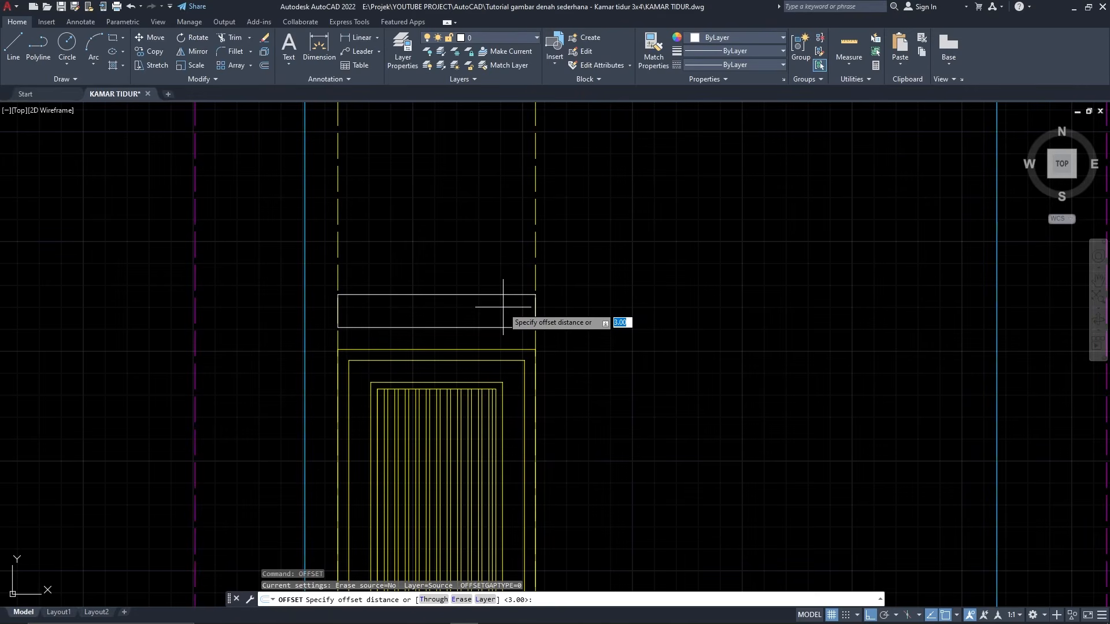
pyautogui.press('Return')
pyautogui.click(503, 295)
pyautogui.click(504, 311)
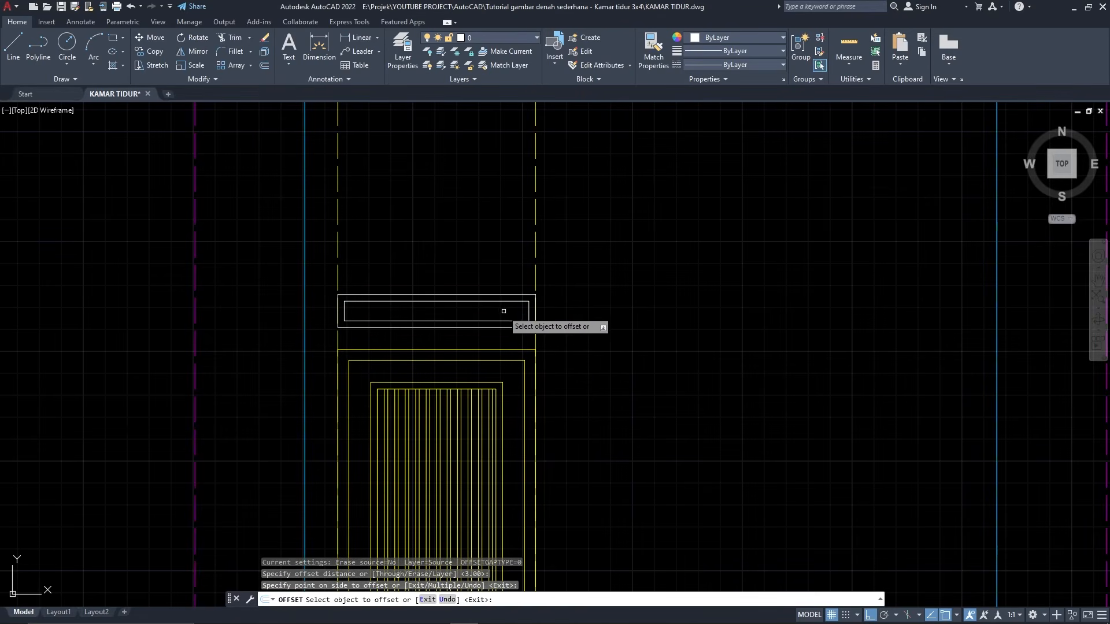
pyautogui.press('Return')
# Step: Move both vent rectangles above the door to the kusen layer
pyautogui.scroll(4, 437, 314)
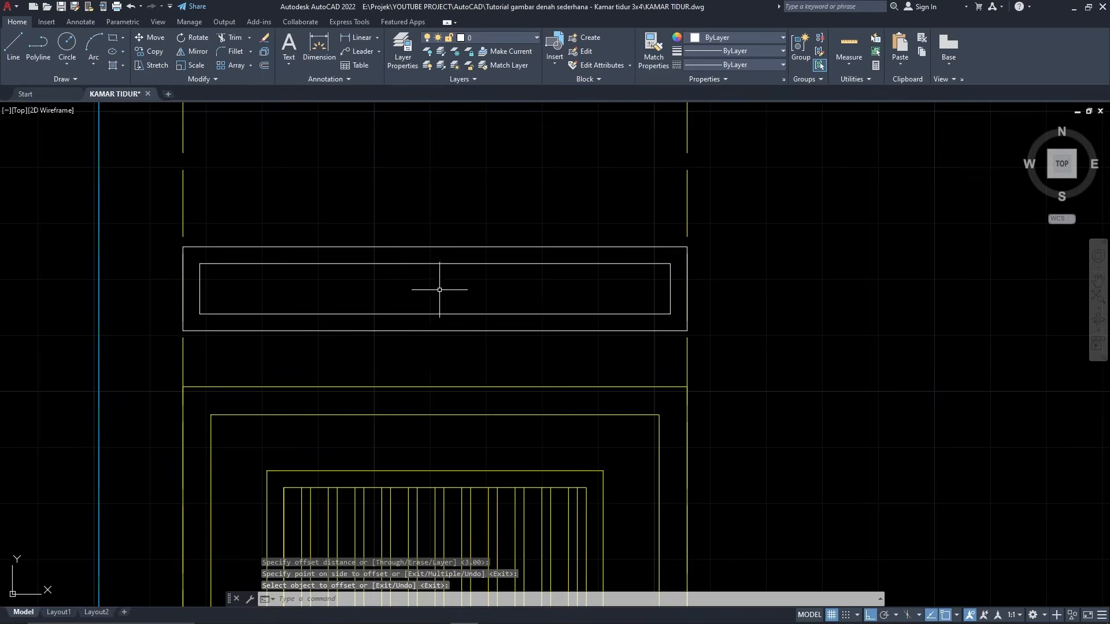
pyautogui.click(483, 347)
pyautogui.click(391, 168)
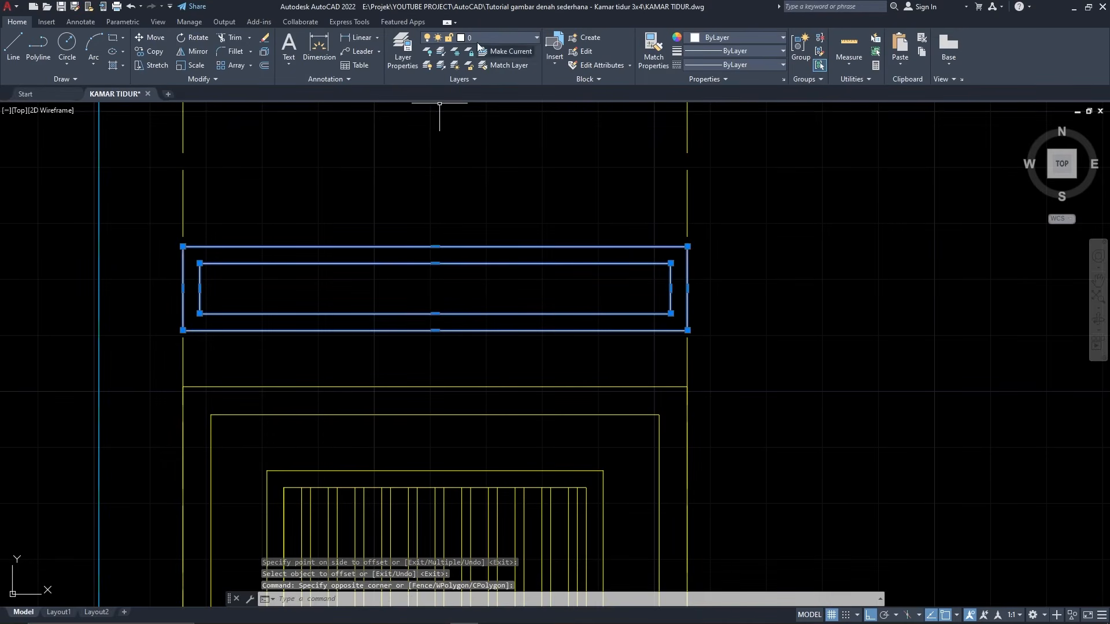
pyautogui.click(491, 38)
pyautogui.click(473, 134)
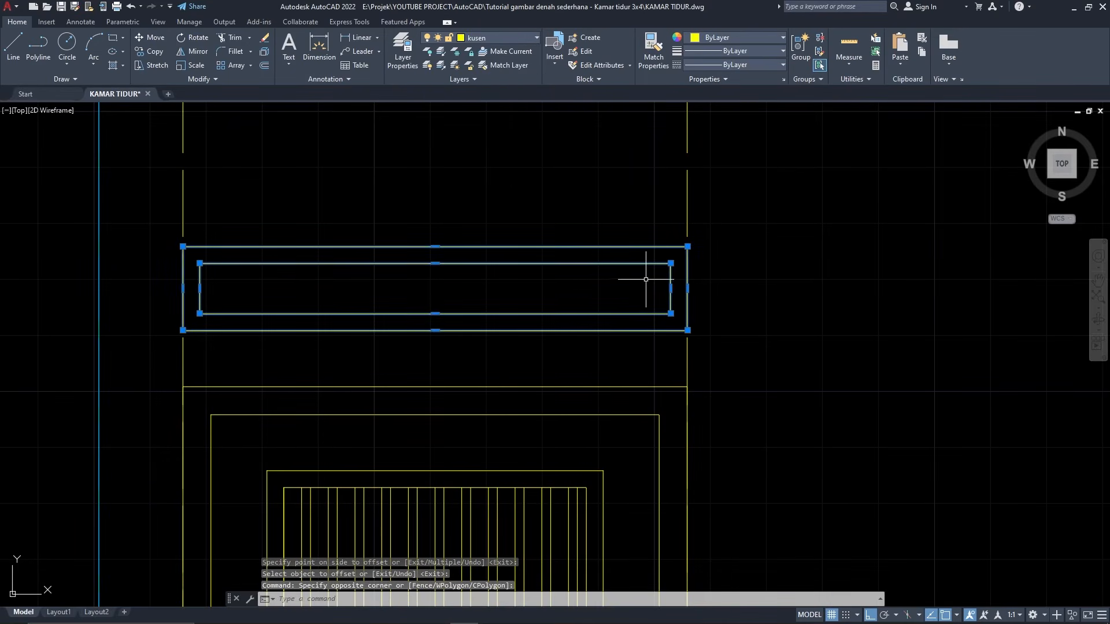
pyautogui.press('Escape')
# Step: Trim all the vertical guide lines below the front view's roof outline, fencing across them beneath the floor line
pyautogui.scroll(-8, 614, 292)
pyautogui.moveTo(652, 240); pyautogui.dragTo(577, 297, button='middle')
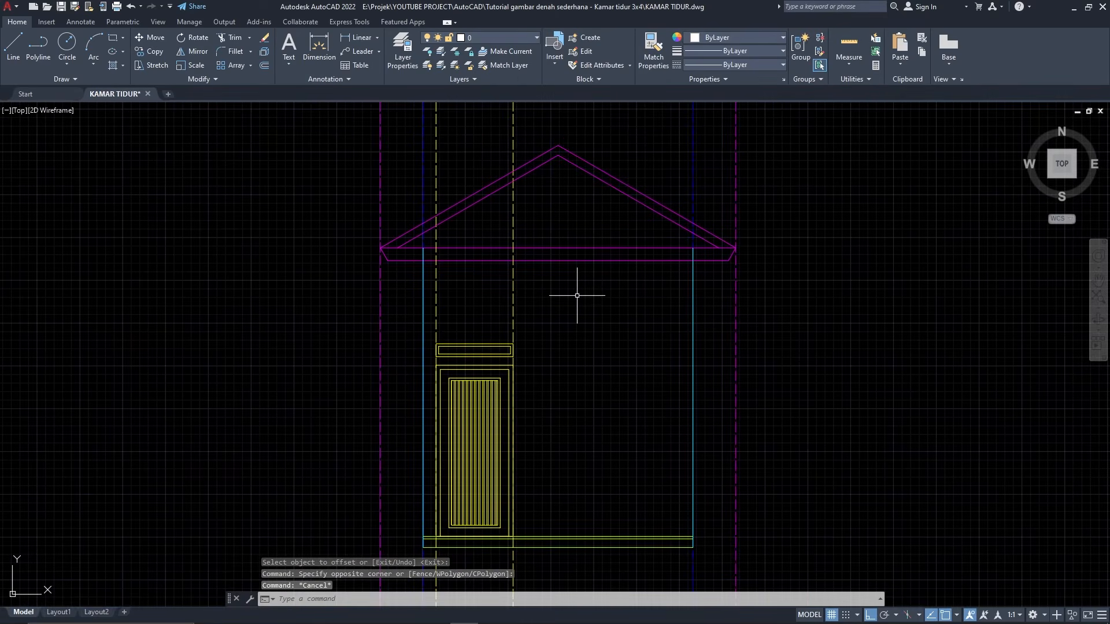
pyautogui.scroll(-5, 522, 336)
pyautogui.moveTo(538, 262); pyautogui.dragTo(537, 318, button='middle')
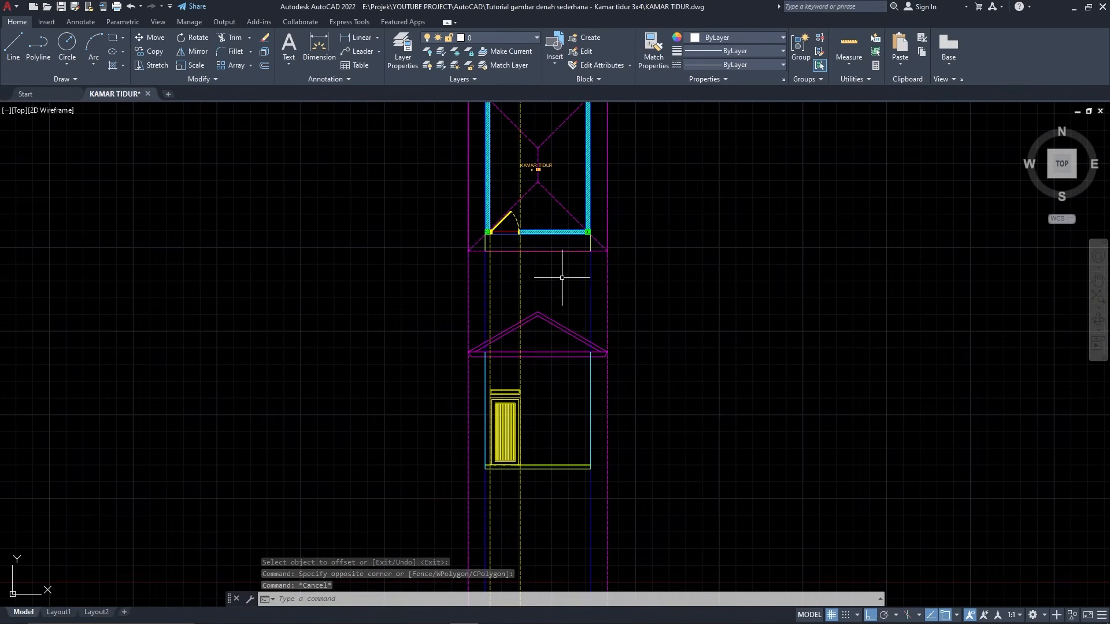
pyautogui.click(533, 311)
pyautogui.click(549, 320)
pyautogui.write('tr')
pyautogui.press('space')
pyautogui.click(650, 519)
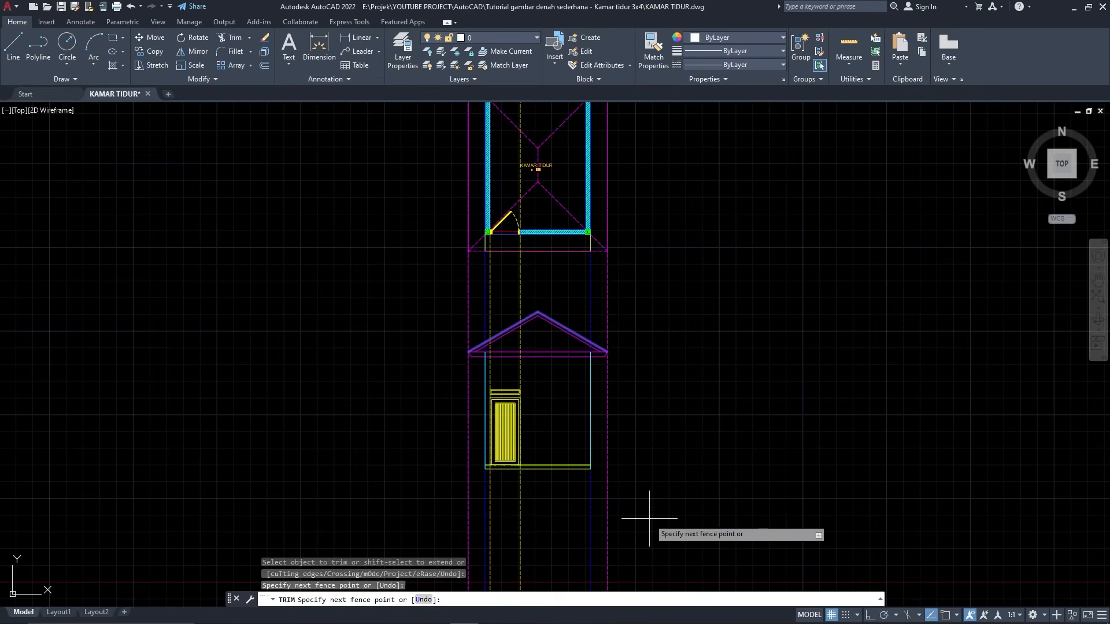
pyautogui.click(437, 489)
pyautogui.press('space')
pyautogui.press('space')
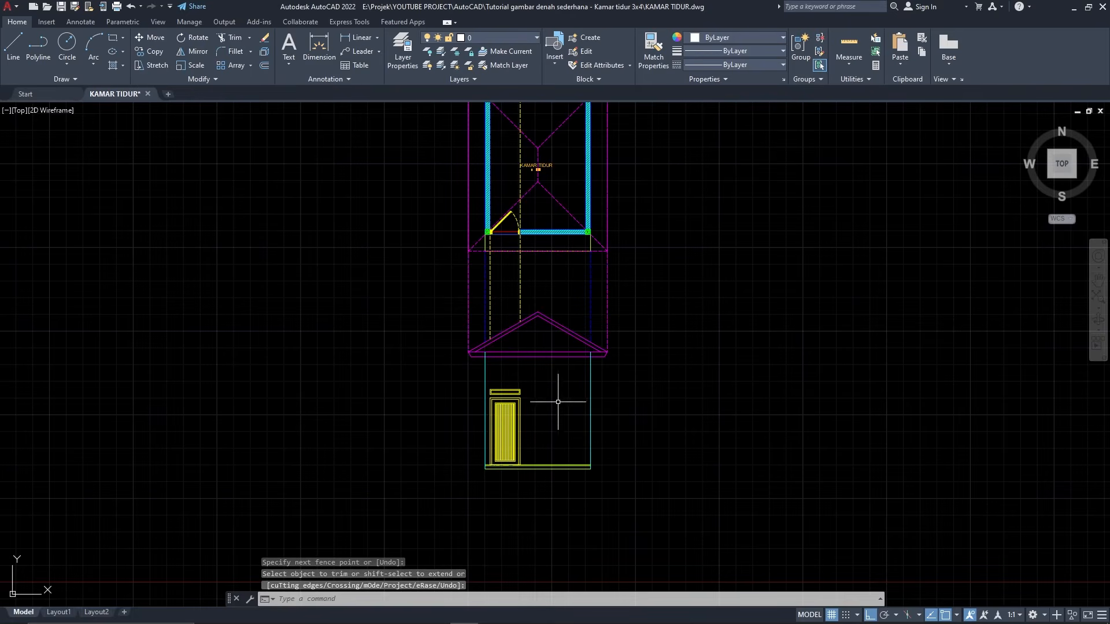
# Step: Start a hatch for the front view's triangular gable and choose the AR-RSHKE pattern
pyautogui.scroll(4, 551, 320)
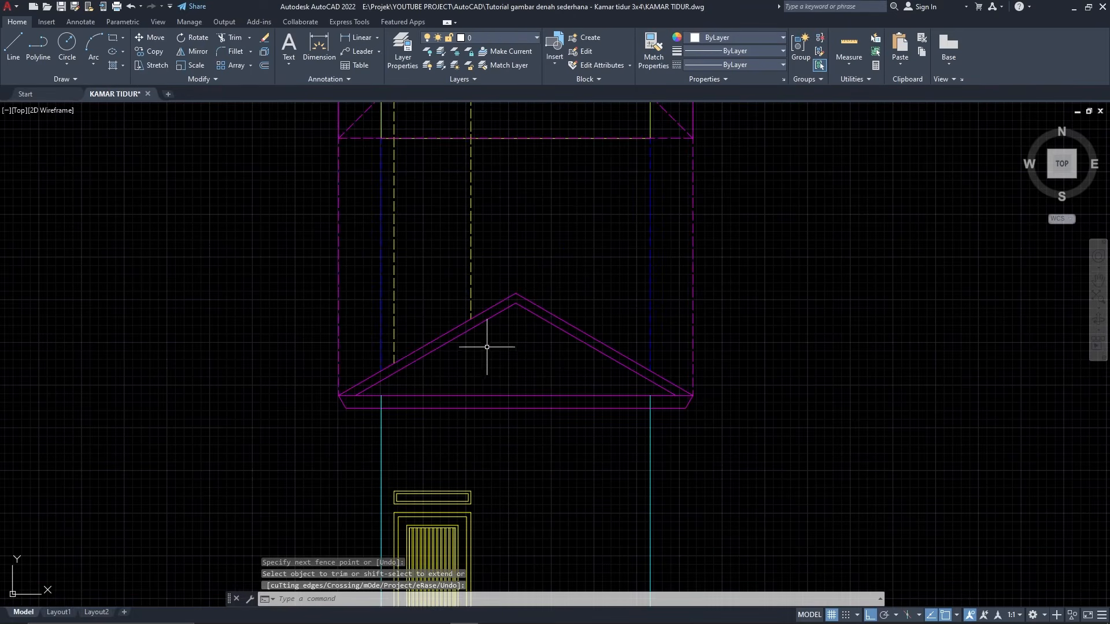
pyautogui.write('h')
pyautogui.press('space')
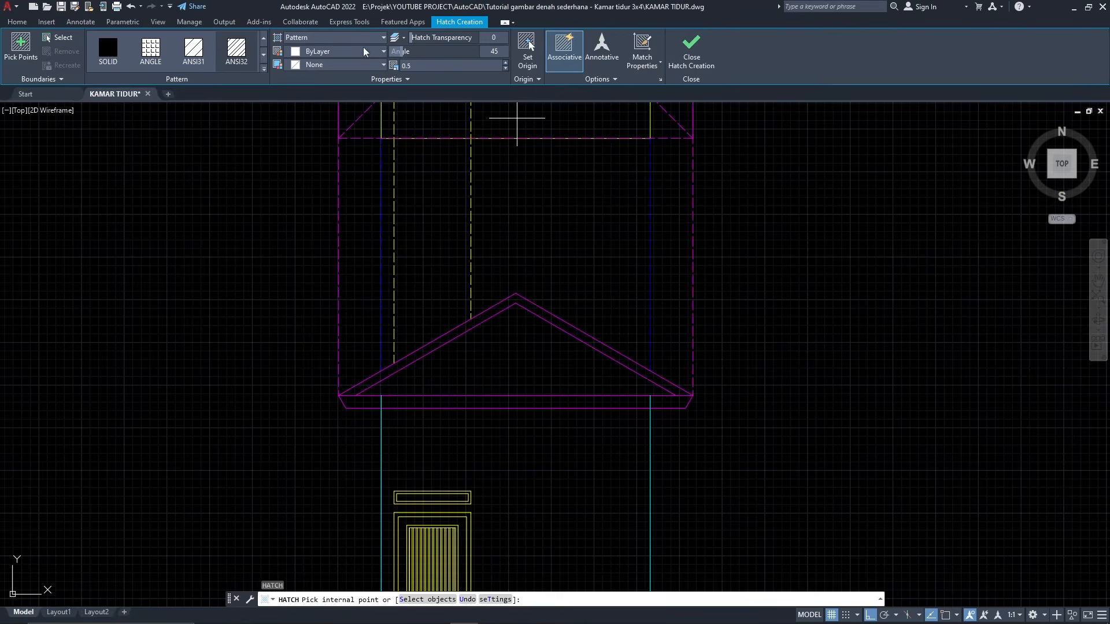
pyautogui.click(264, 69)
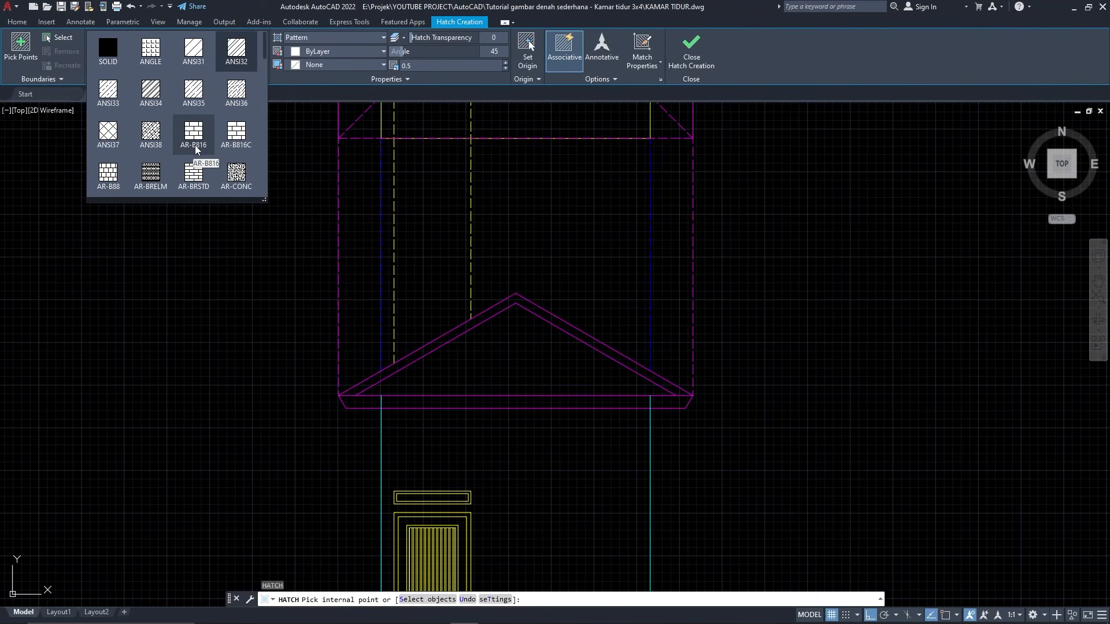
pyautogui.scroll(-8, 197, 150)
pyautogui.scroll(-2, 199, 147)
pyautogui.scroll(-9, 196, 144)
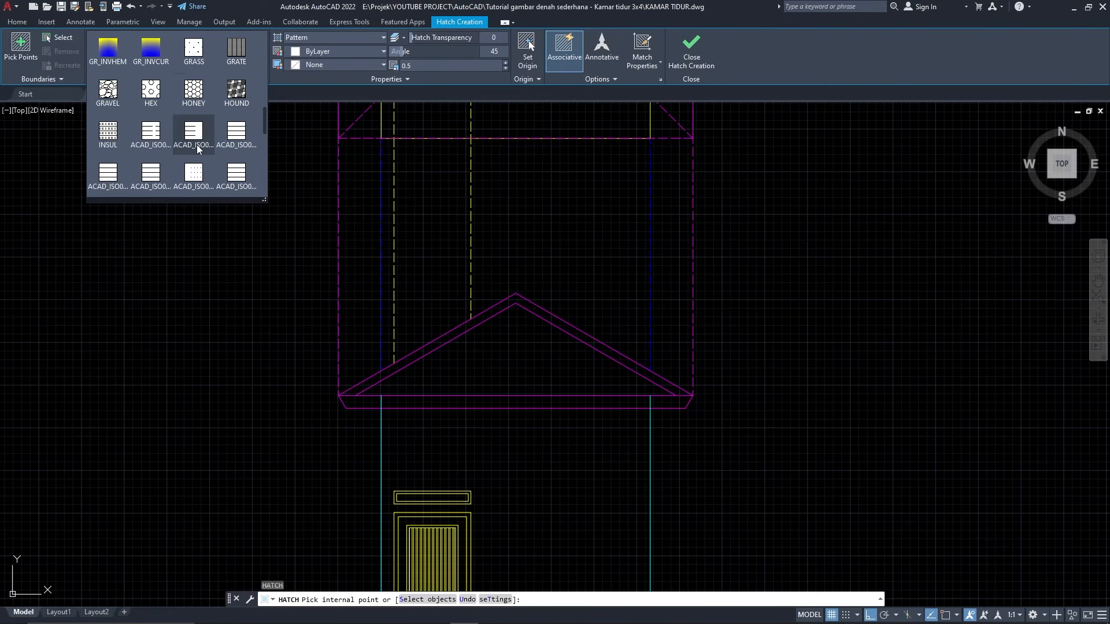
pyautogui.scroll(-1, 196, 144)
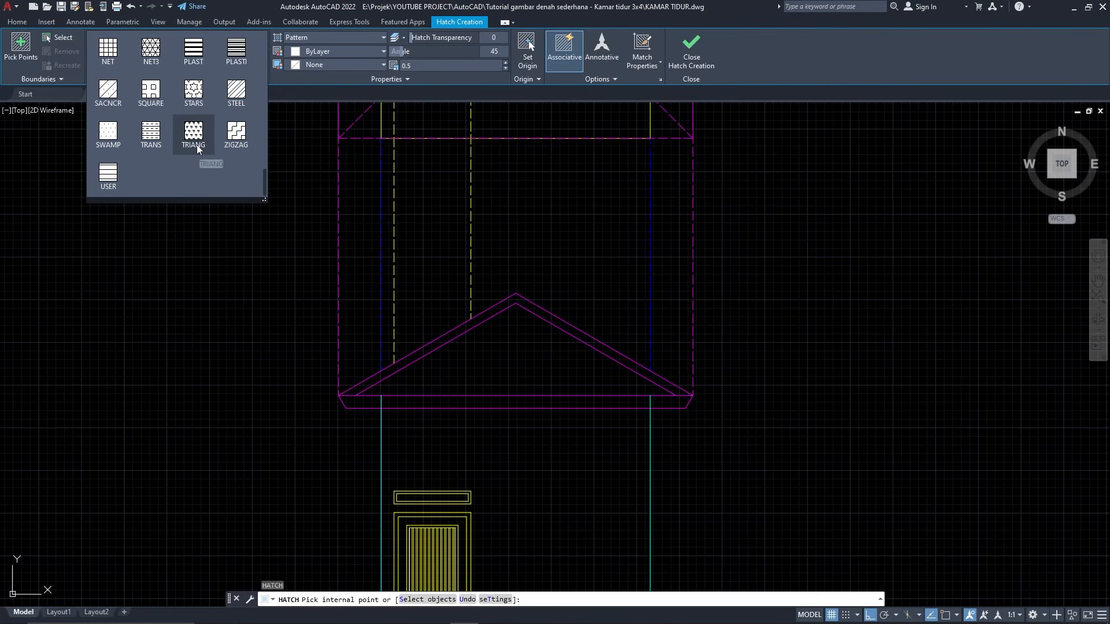
pyautogui.scroll(6, 196, 144)
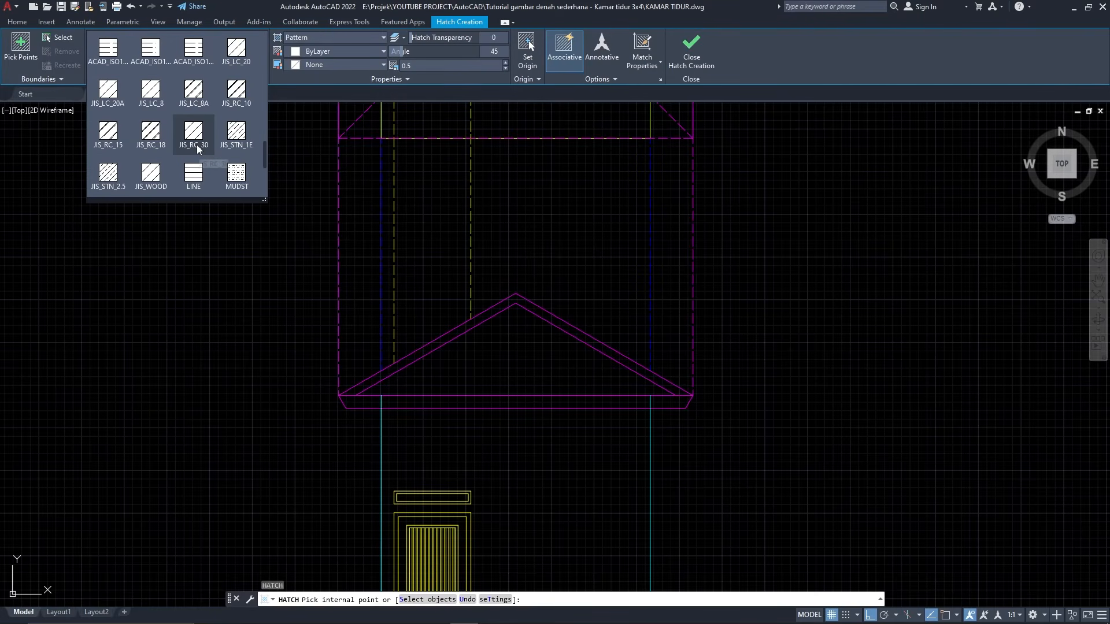
pyautogui.scroll(4, 196, 145)
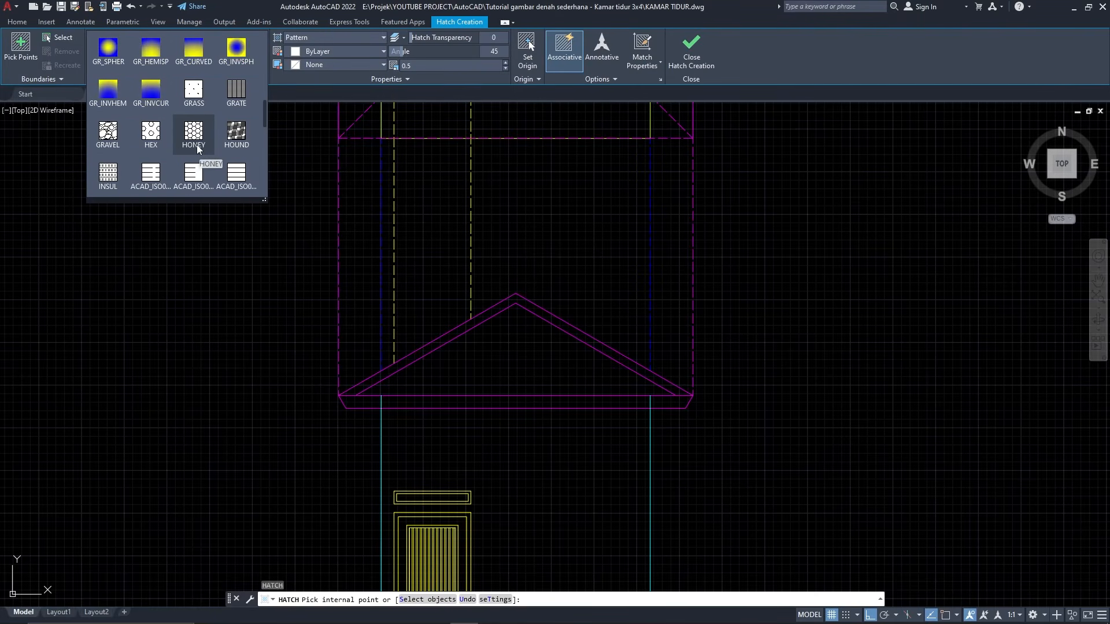
pyautogui.scroll(-2, 199, 145)
pyautogui.scroll(6, 199, 146)
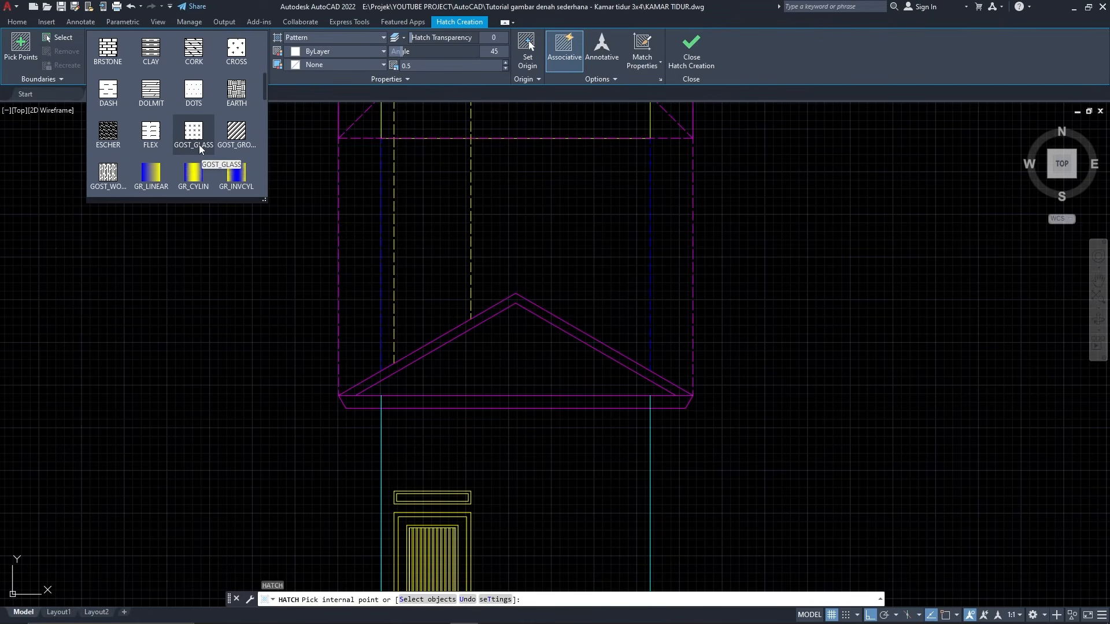
pyautogui.scroll(2, 199, 145)
pyautogui.scroll(2, 199, 145)
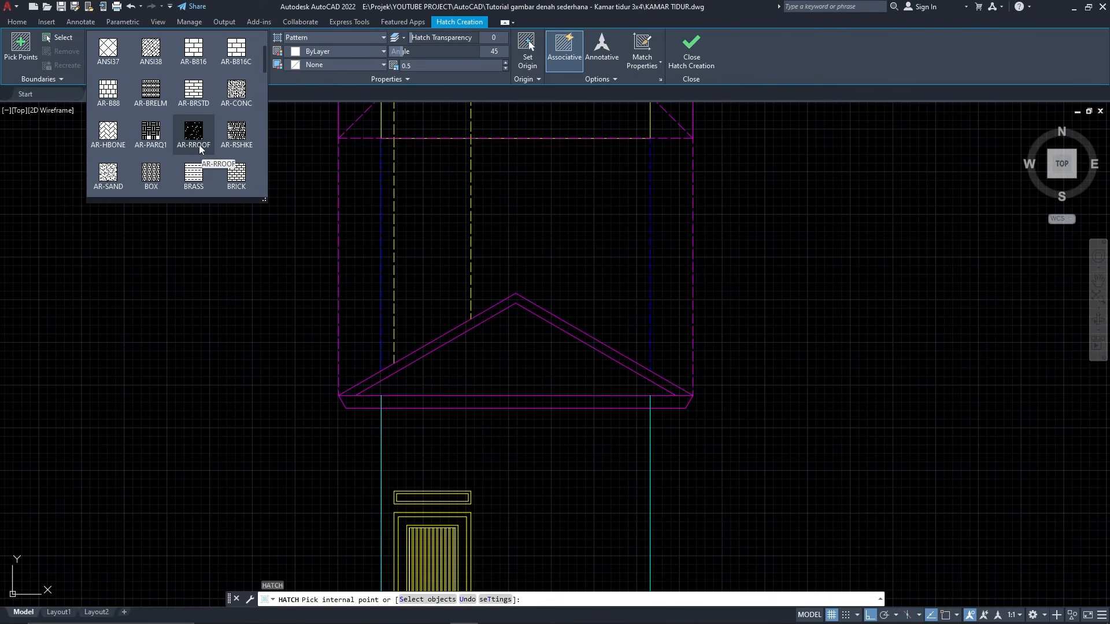
pyautogui.scroll(2, 199, 144)
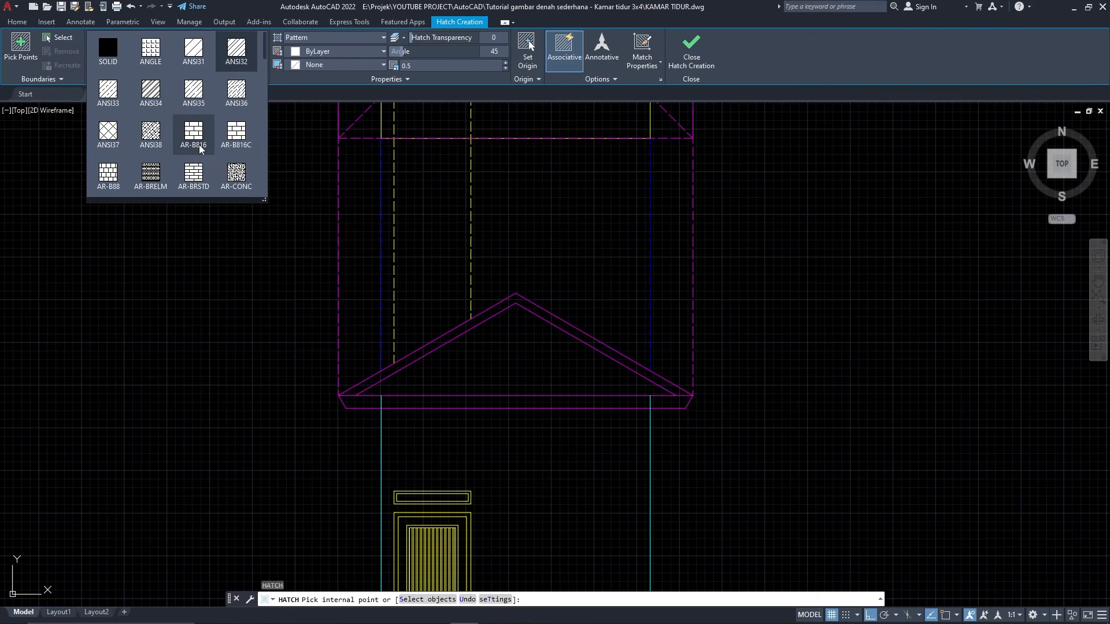
pyautogui.scroll(-2, 199, 144)
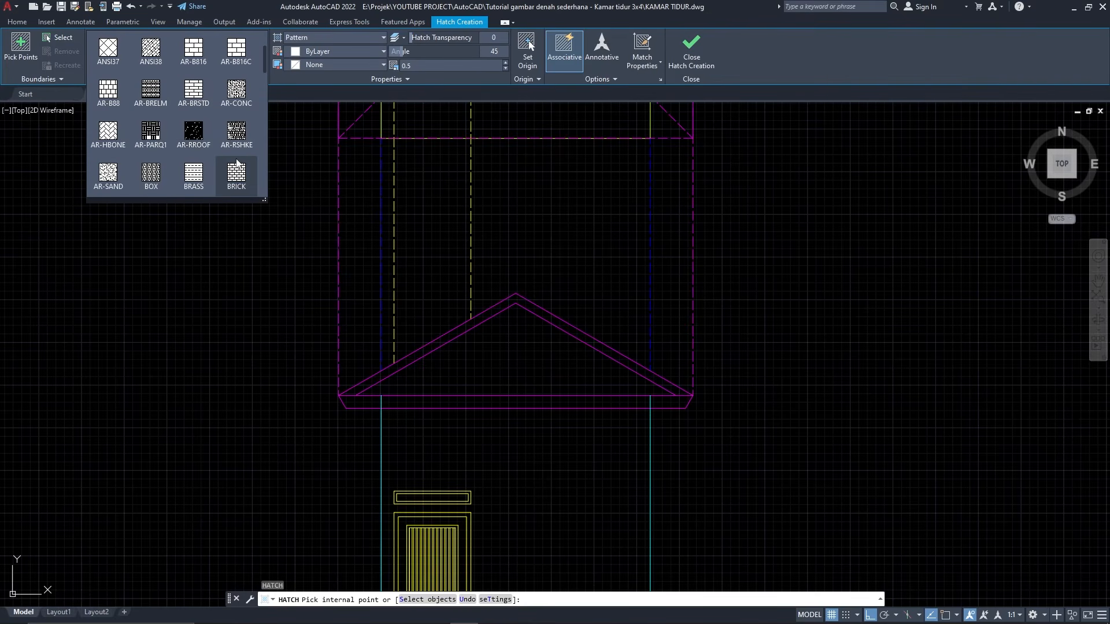
pyautogui.click(237, 134)
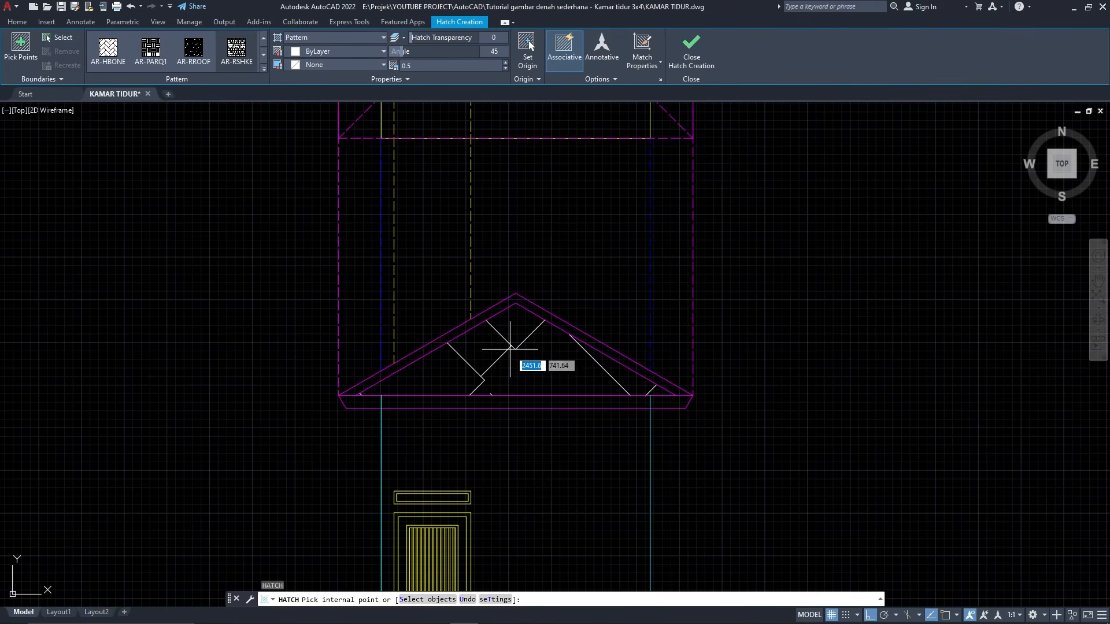
# Step: Look through the whole hatch pattern gallery for a pattern suited to the front view's roof gable
pyautogui.click(264, 69)
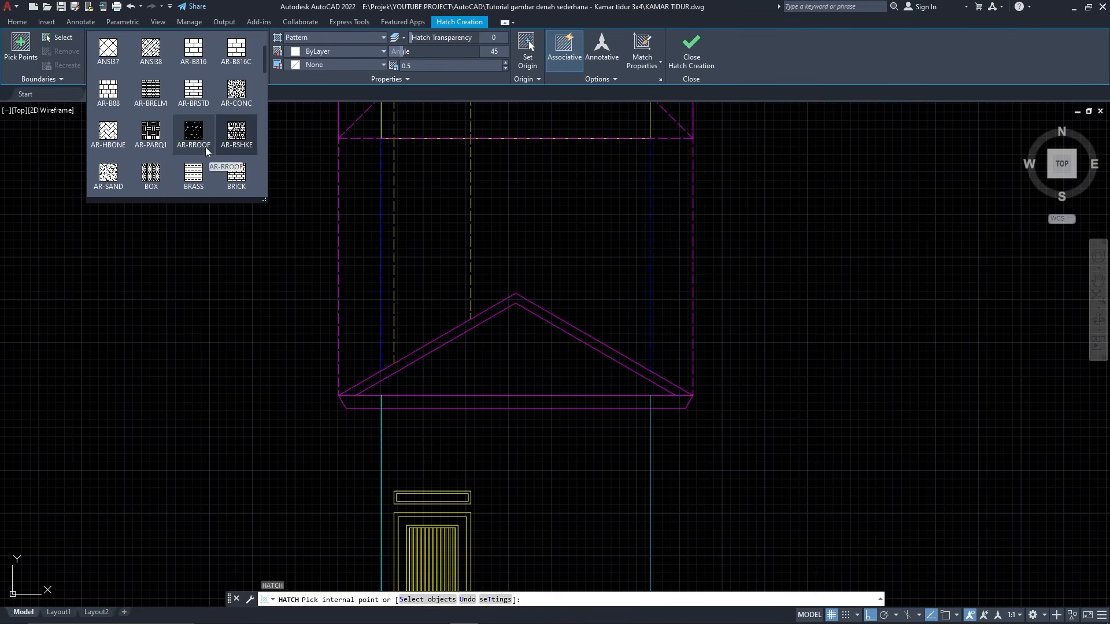
pyautogui.scroll(-1, 207, 137)
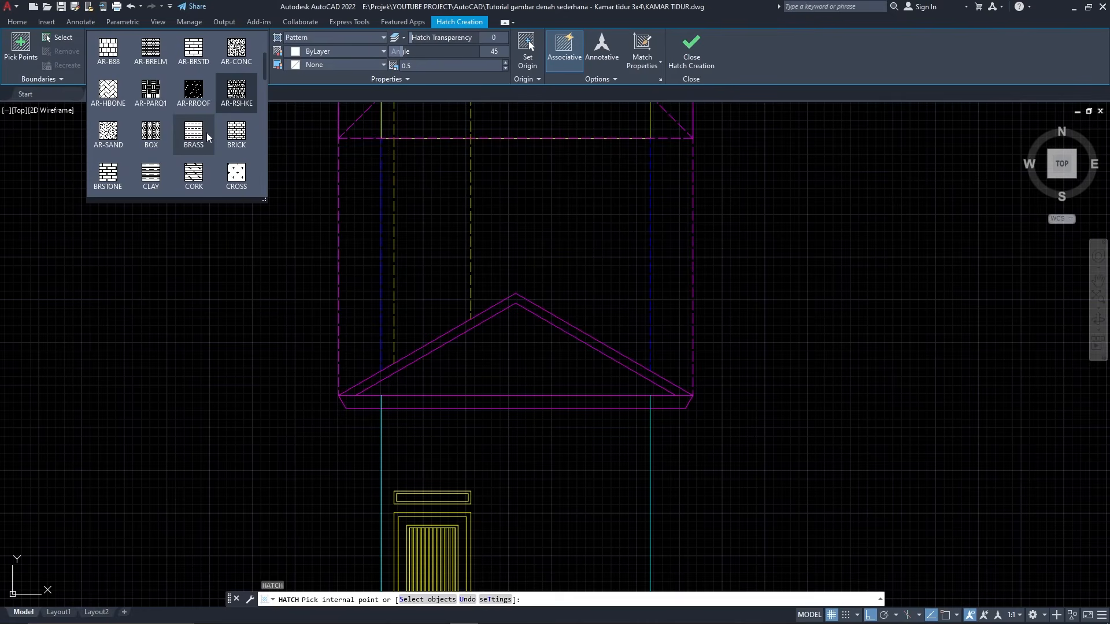
pyautogui.scroll(-1, 209, 136)
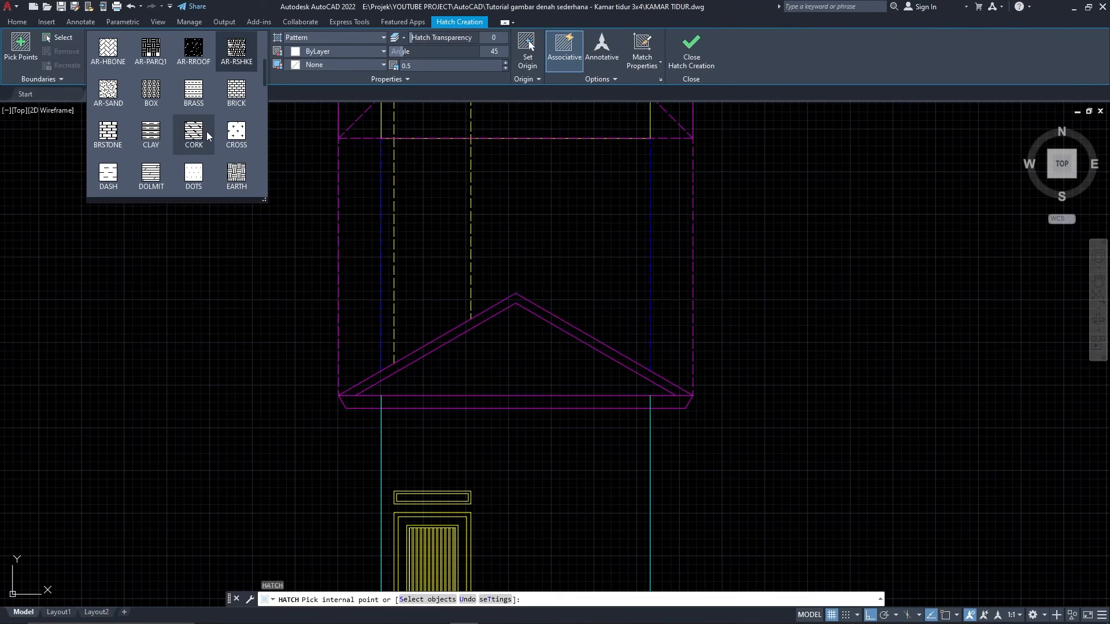
pyautogui.scroll(-3, 206, 131)
pyautogui.scroll(5, 206, 130)
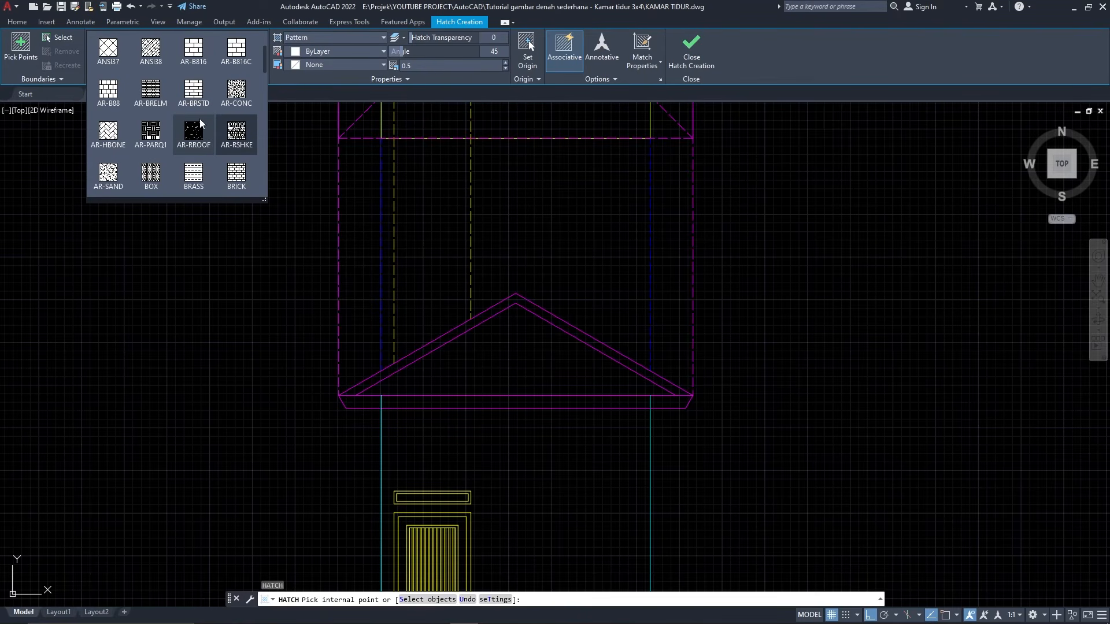
pyautogui.scroll(1, 201, 124)
pyautogui.scroll(1, 202, 122)
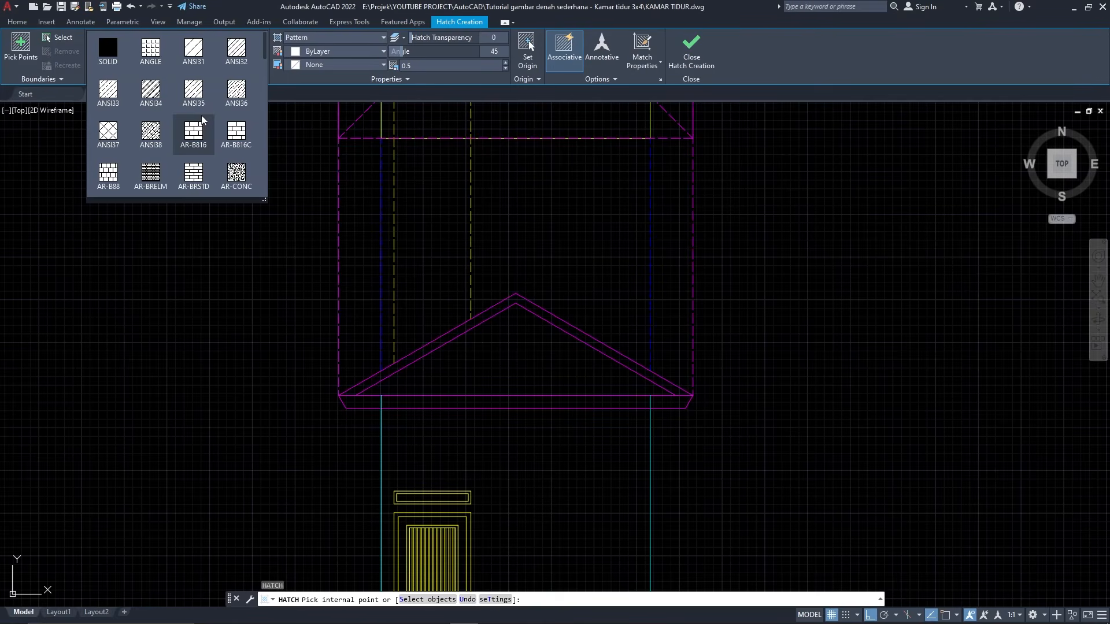
pyautogui.scroll(-2, 202, 120)
pyautogui.scroll(-1, 203, 120)
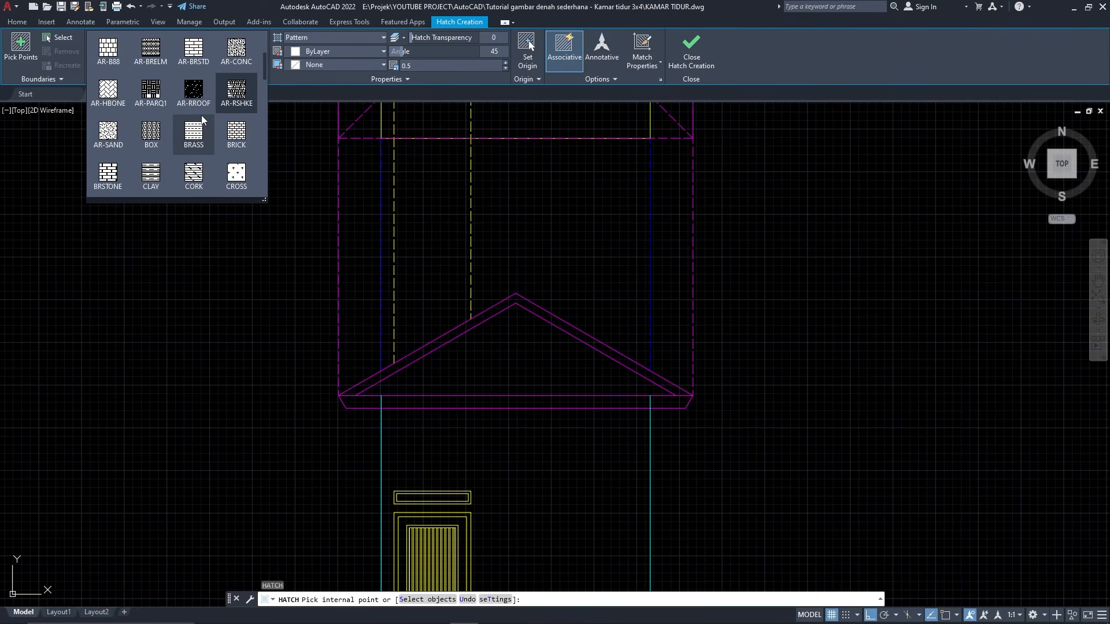
pyautogui.scroll(-2, 202, 117)
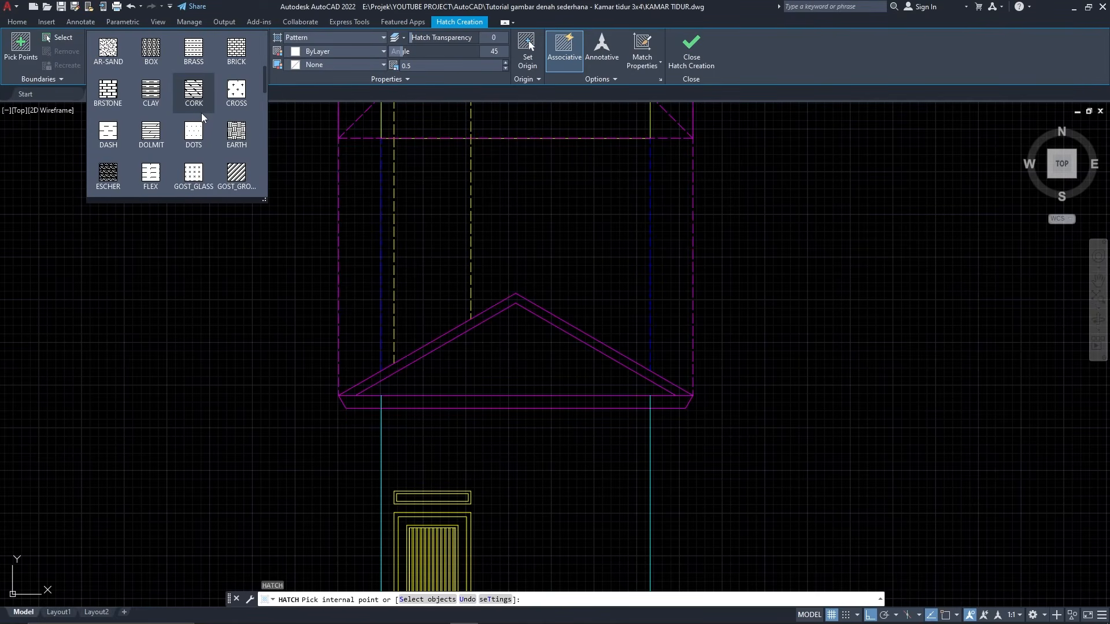
pyautogui.scroll(-5, 201, 113)
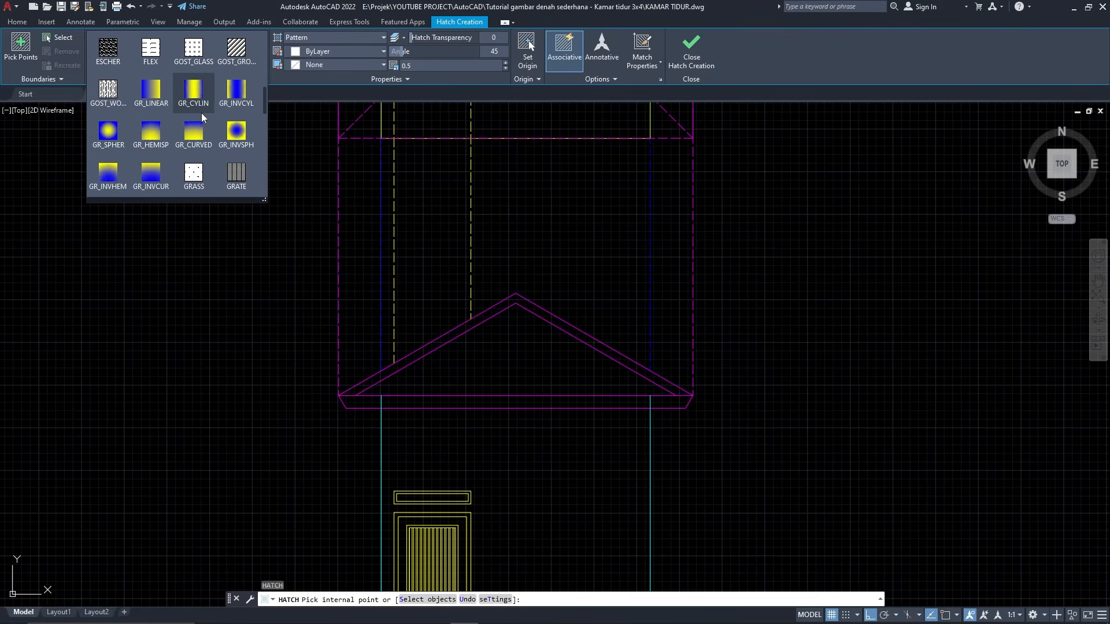
pyautogui.scroll(-3, 201, 113)
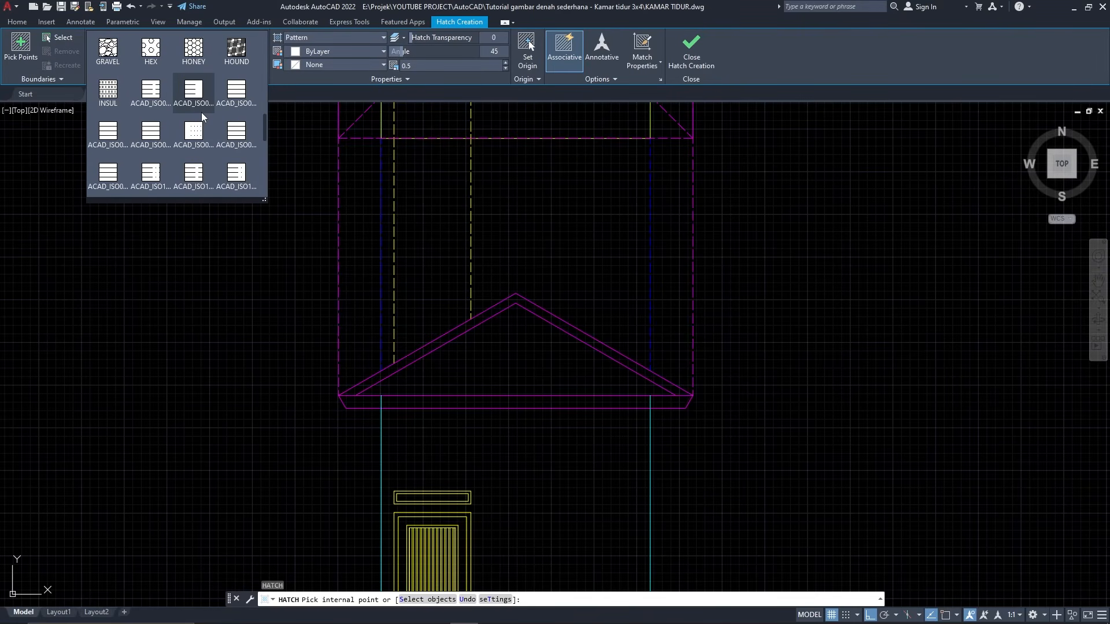
pyautogui.scroll(-5, 201, 112)
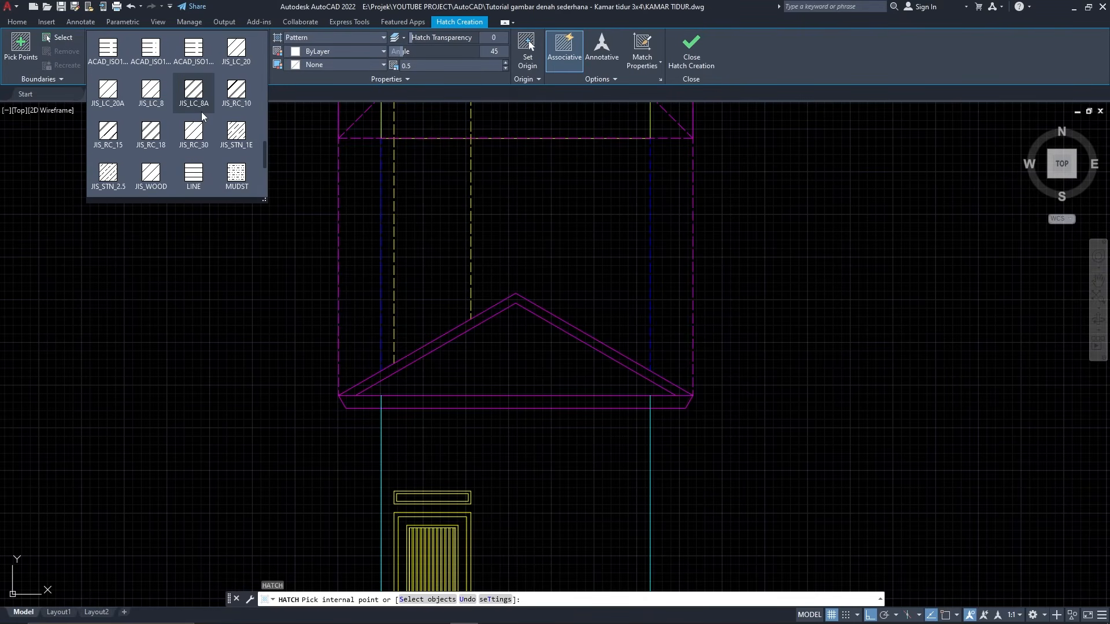
pyautogui.scroll(-1, 201, 112)
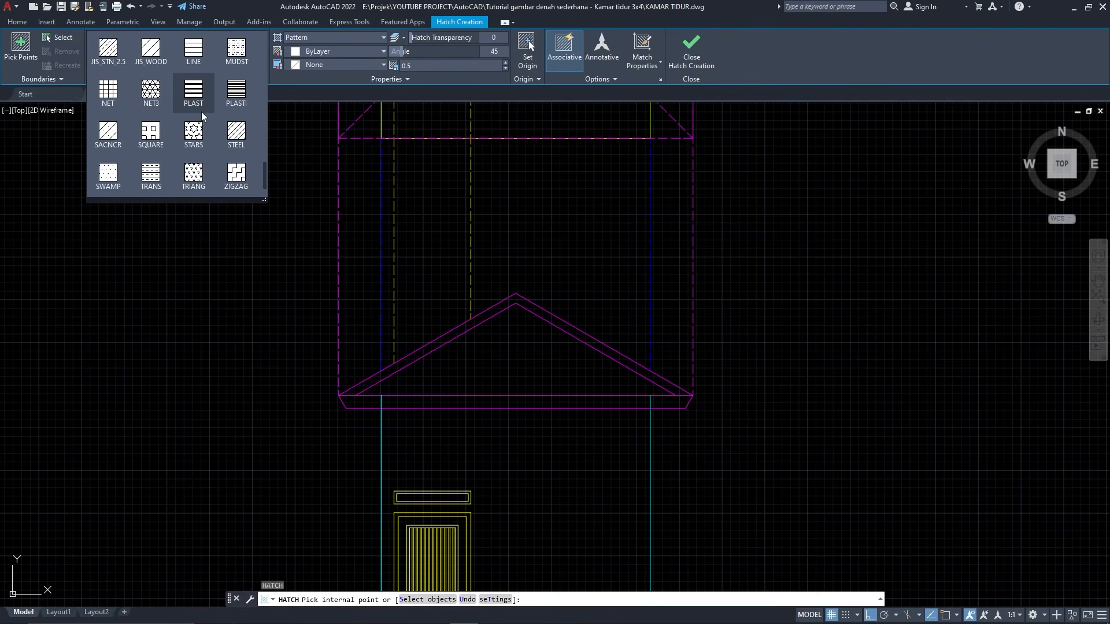
pyautogui.scroll(-1, 203, 109)
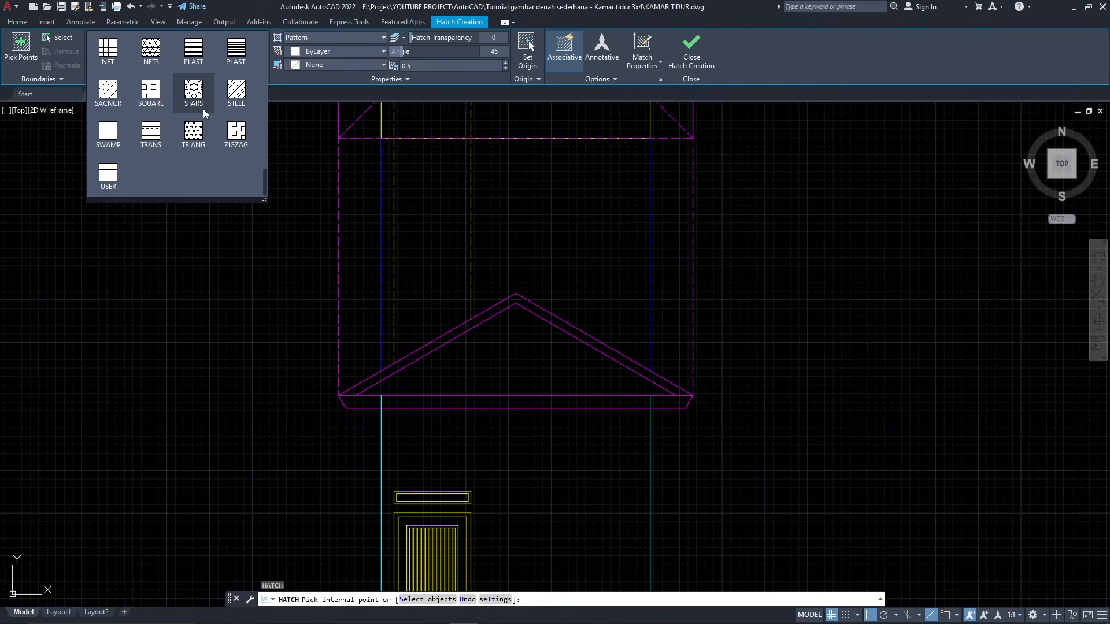
pyautogui.scroll(1, 203, 109)
pyautogui.scroll(1, 203, 109)
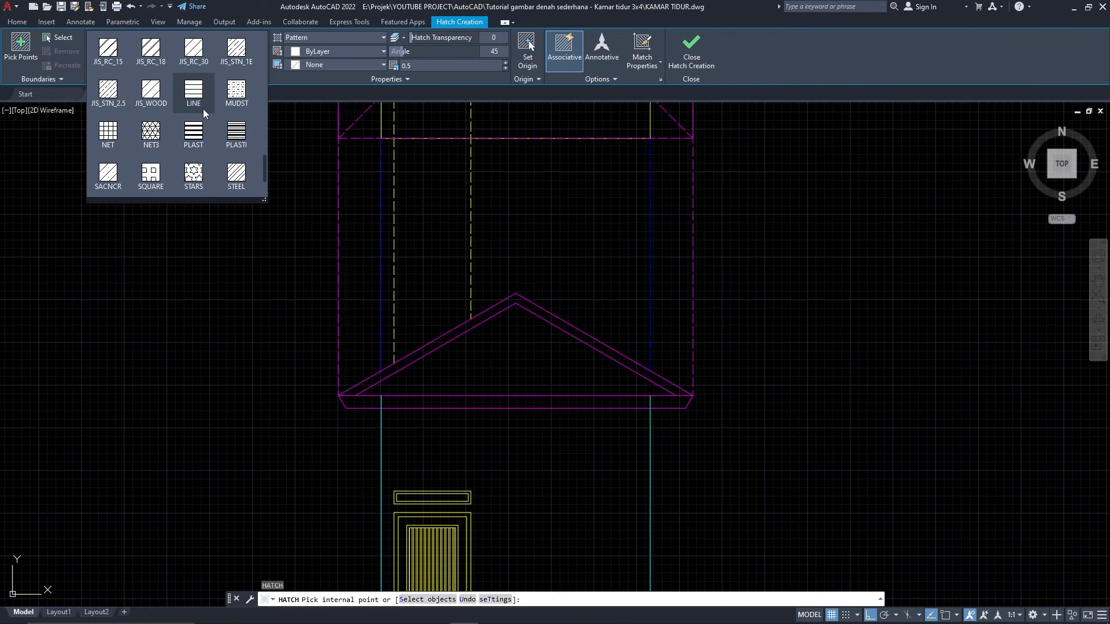
pyautogui.scroll(5, 203, 109)
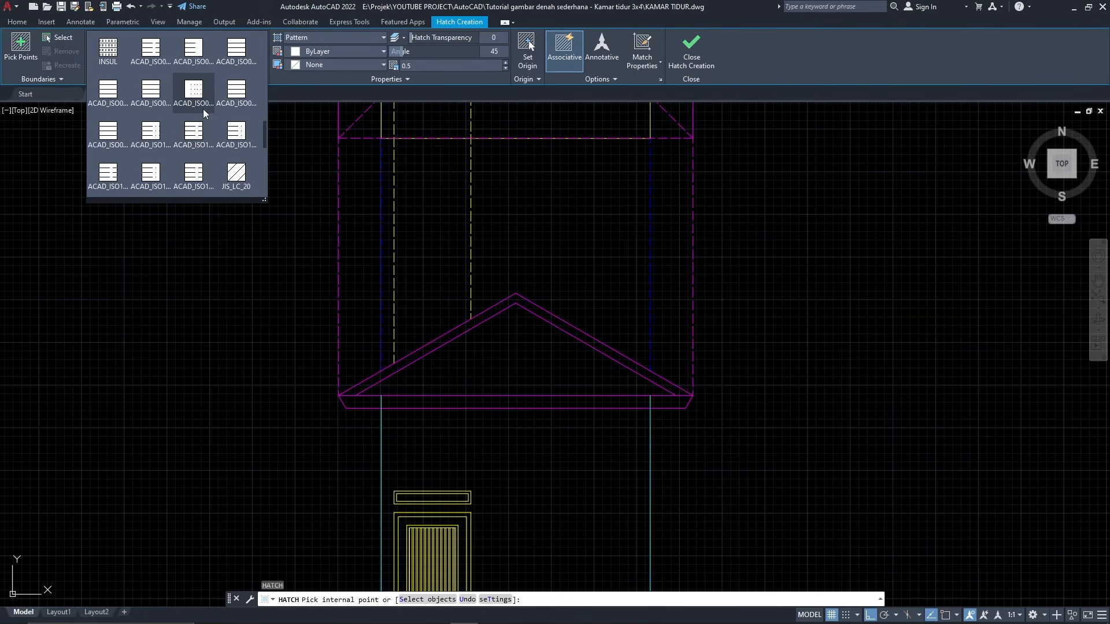
pyautogui.scroll(3, 203, 109)
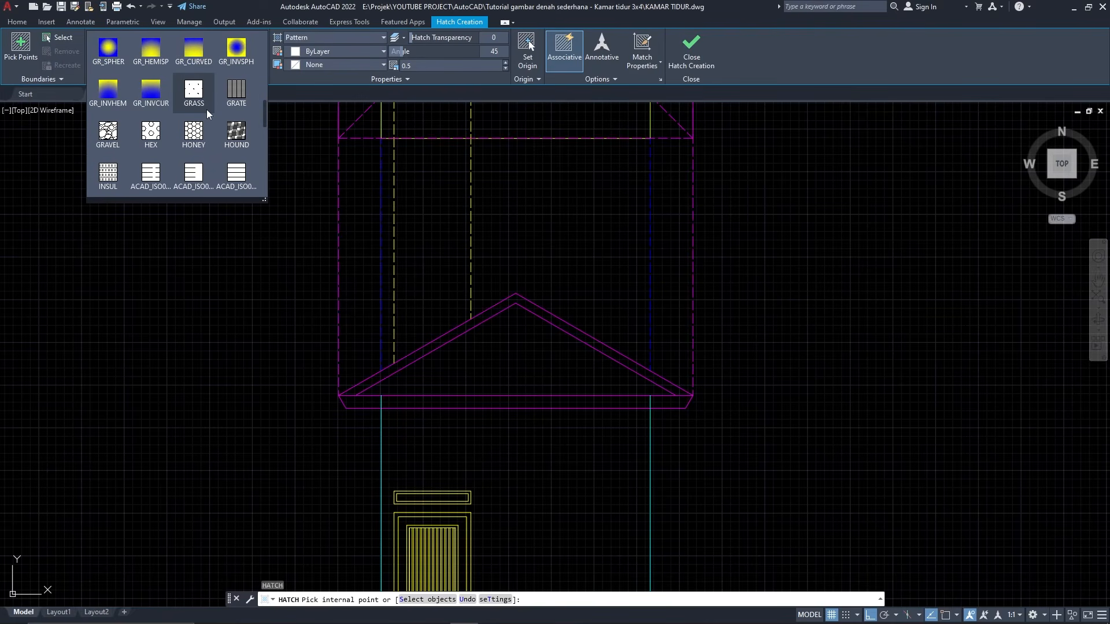
pyautogui.scroll(3, 206, 109)
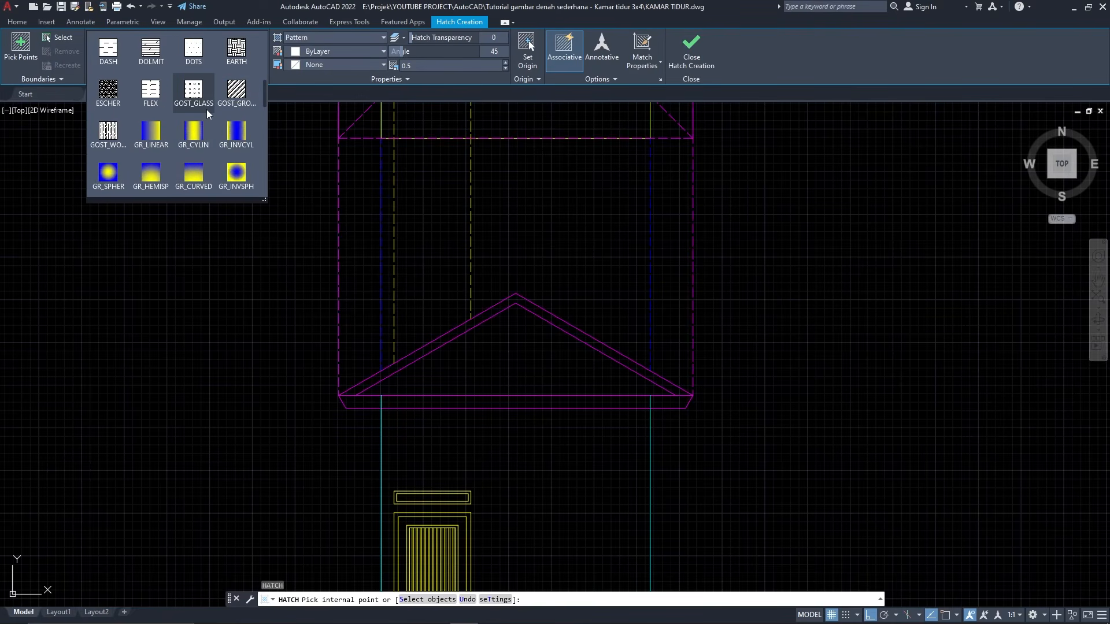
pyautogui.scroll(2, 206, 109)
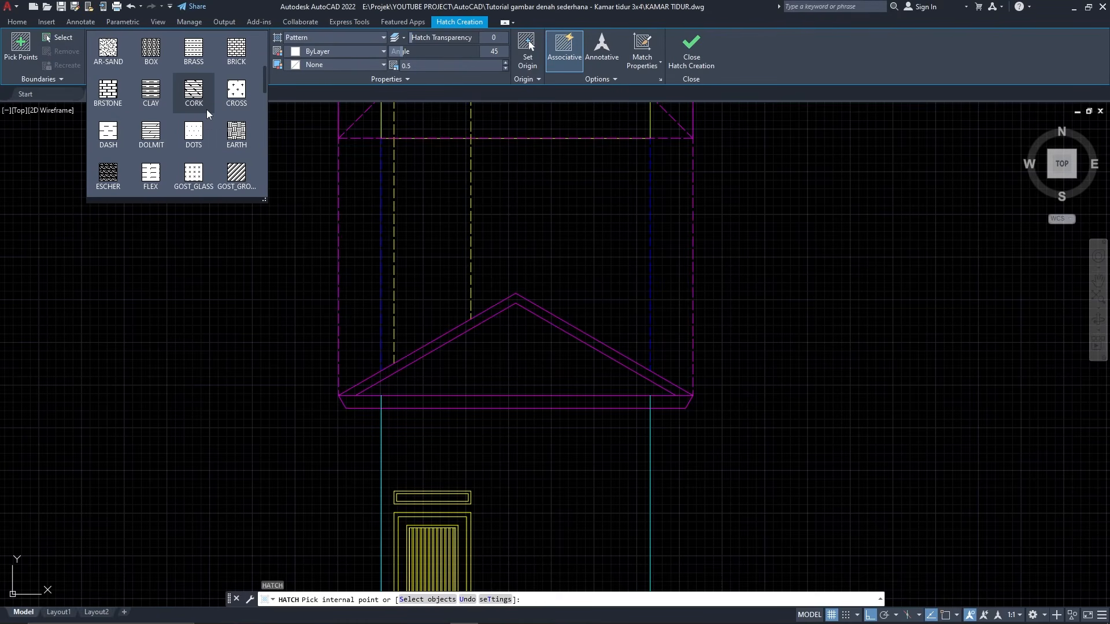
pyautogui.scroll(1, 207, 110)
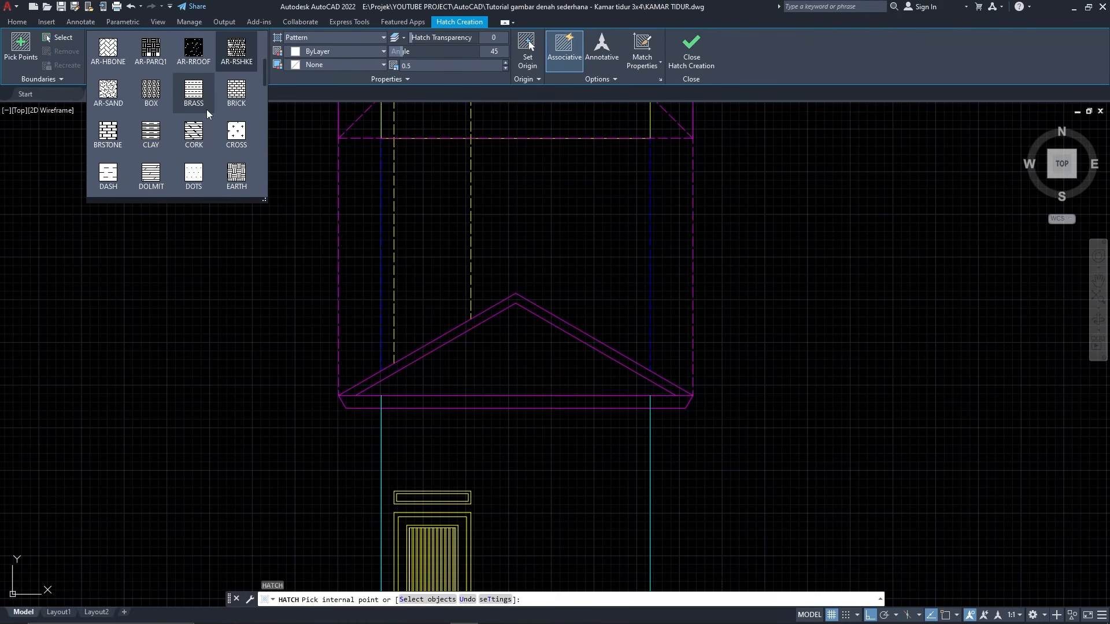
pyautogui.scroll(1, 206, 109)
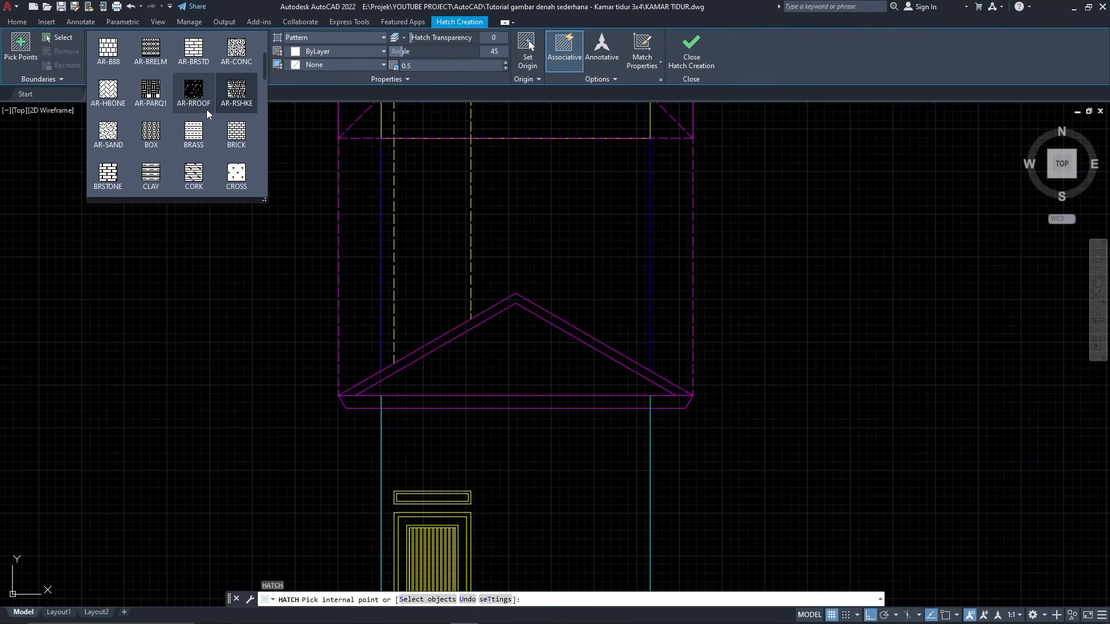
pyautogui.scroll(1, 206, 109)
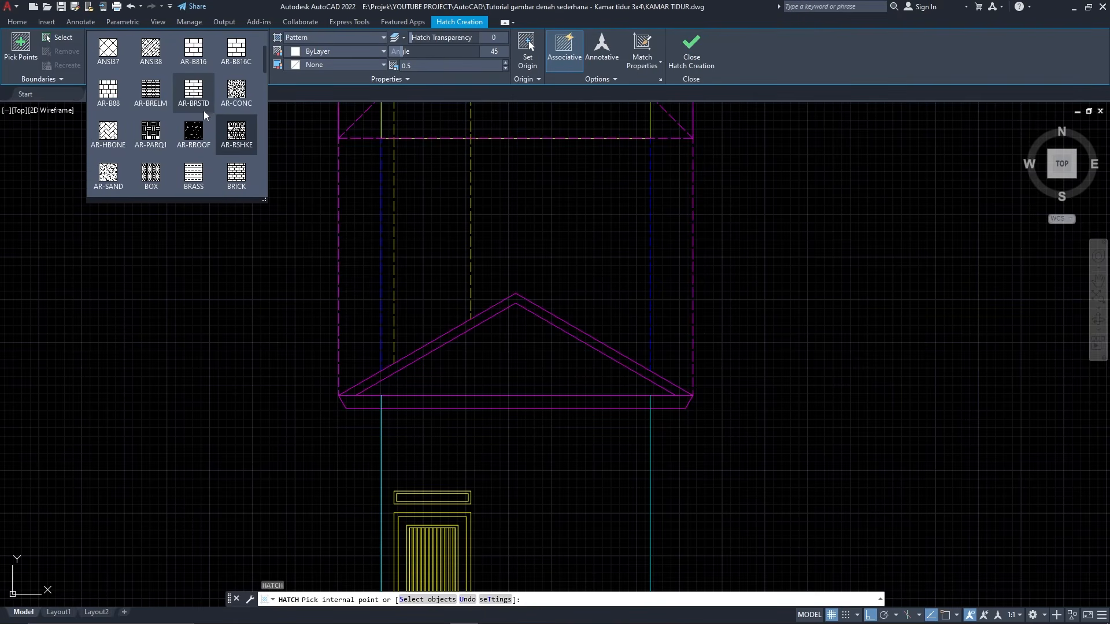
# Step: Hatch the area inside the front view's triangular gable with the AR-HBONE pattern
pyautogui.click(152, 52)
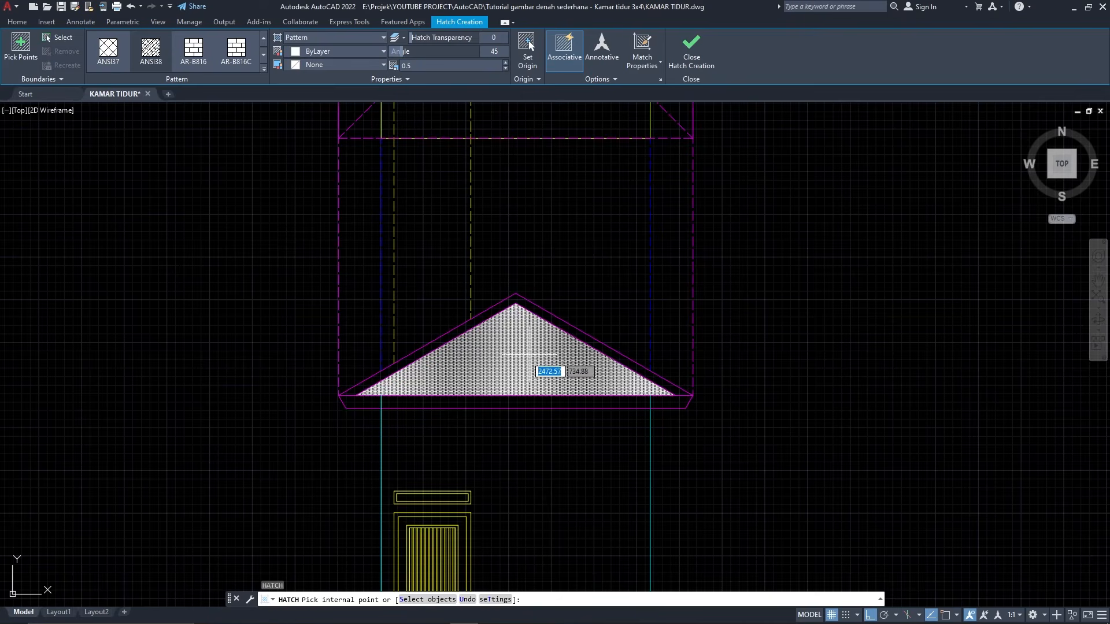
pyautogui.scroll(8, 528, 347)
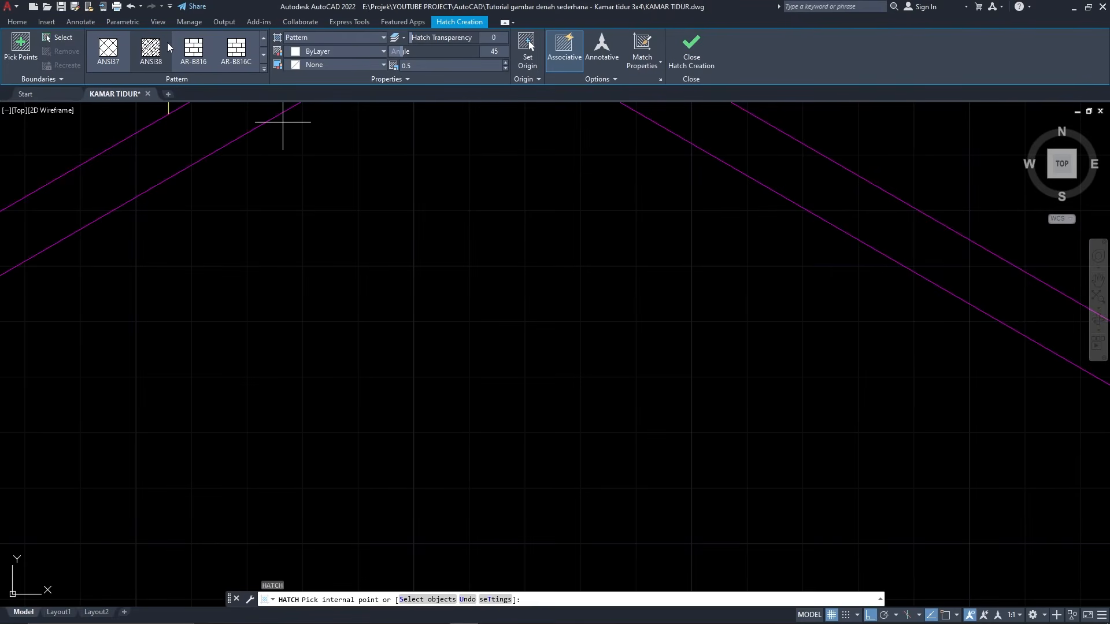
pyautogui.scroll(1, 174, 52)
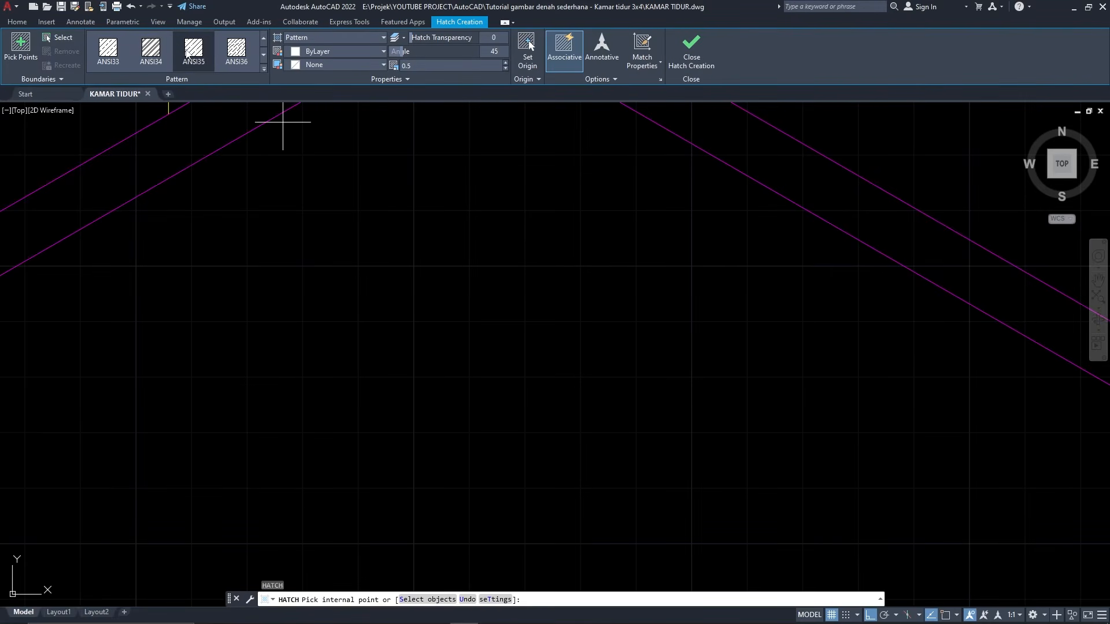
pyautogui.scroll(-2, 188, 54)
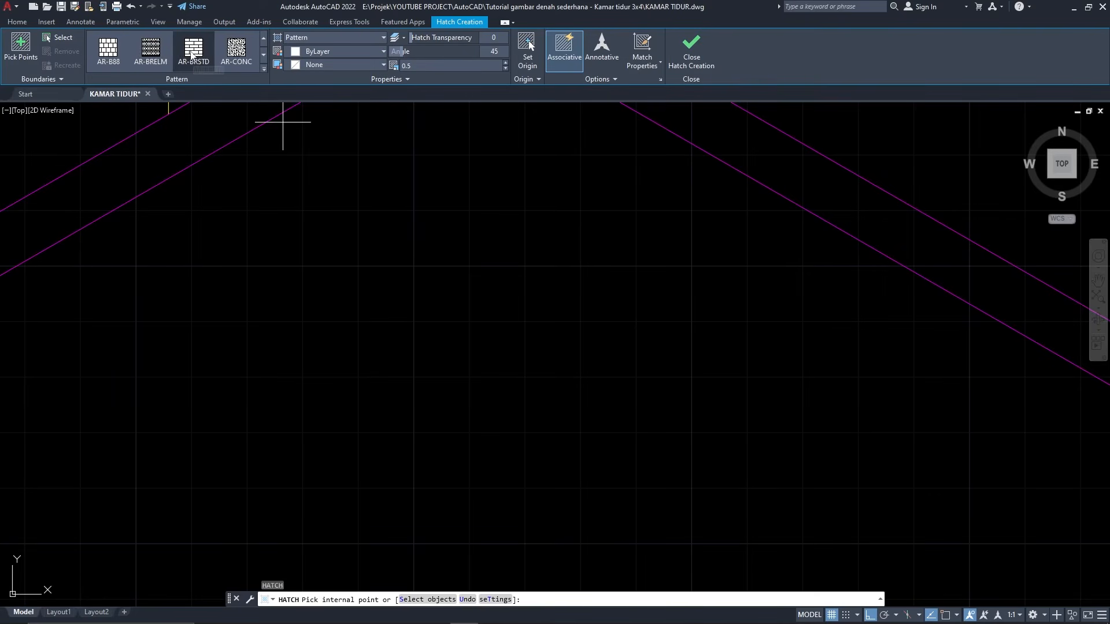
pyautogui.scroll(-1, 214, 50)
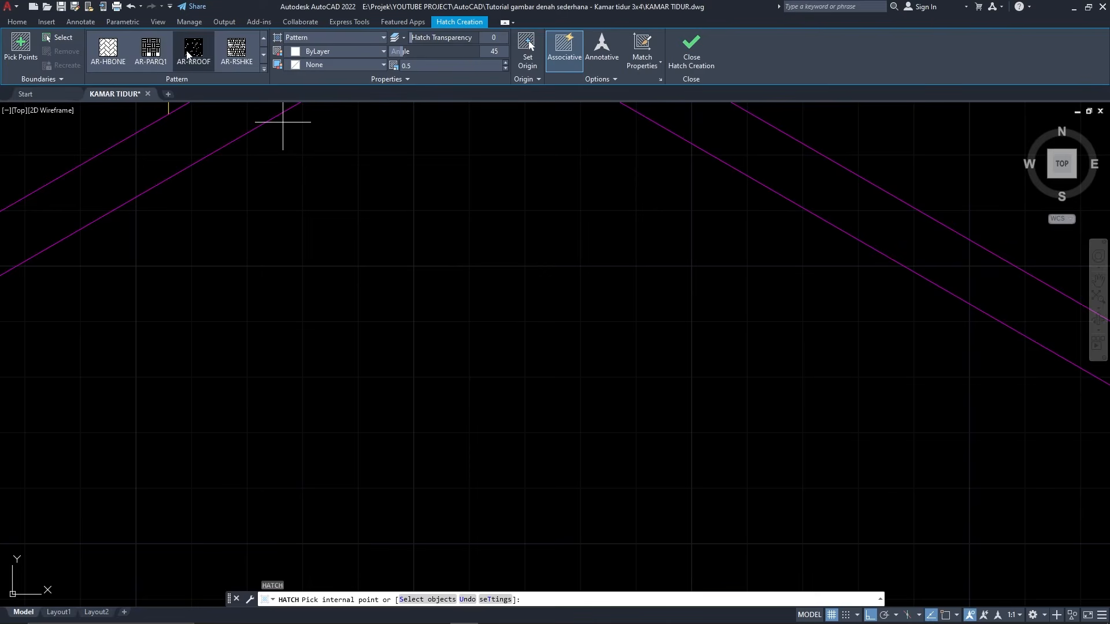
pyautogui.scroll(-3, 462, 242)
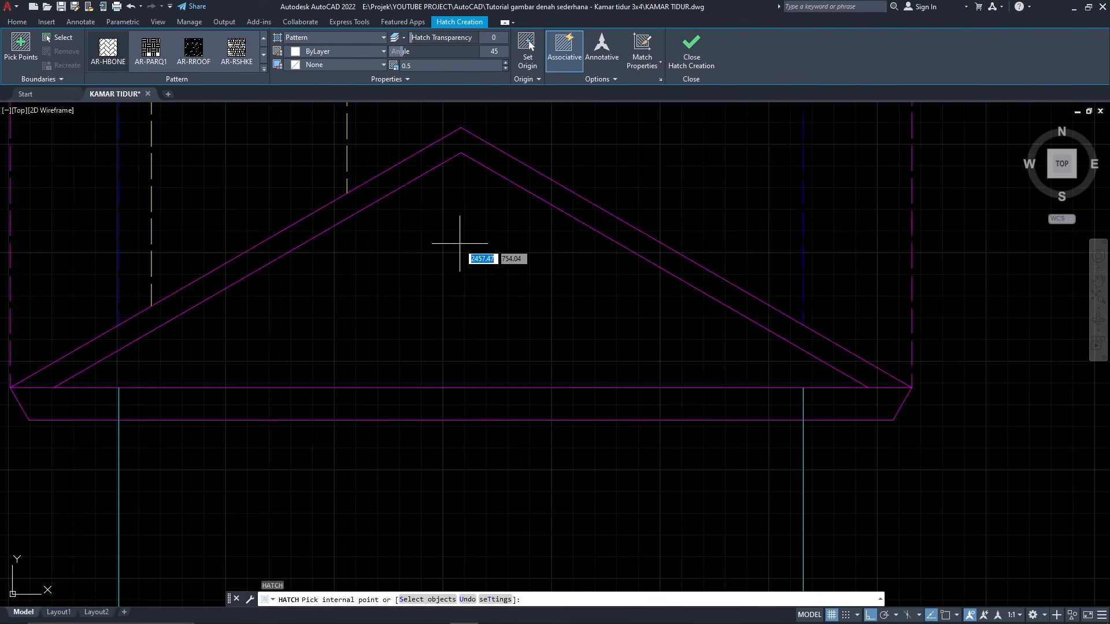
pyautogui.click(471, 268)
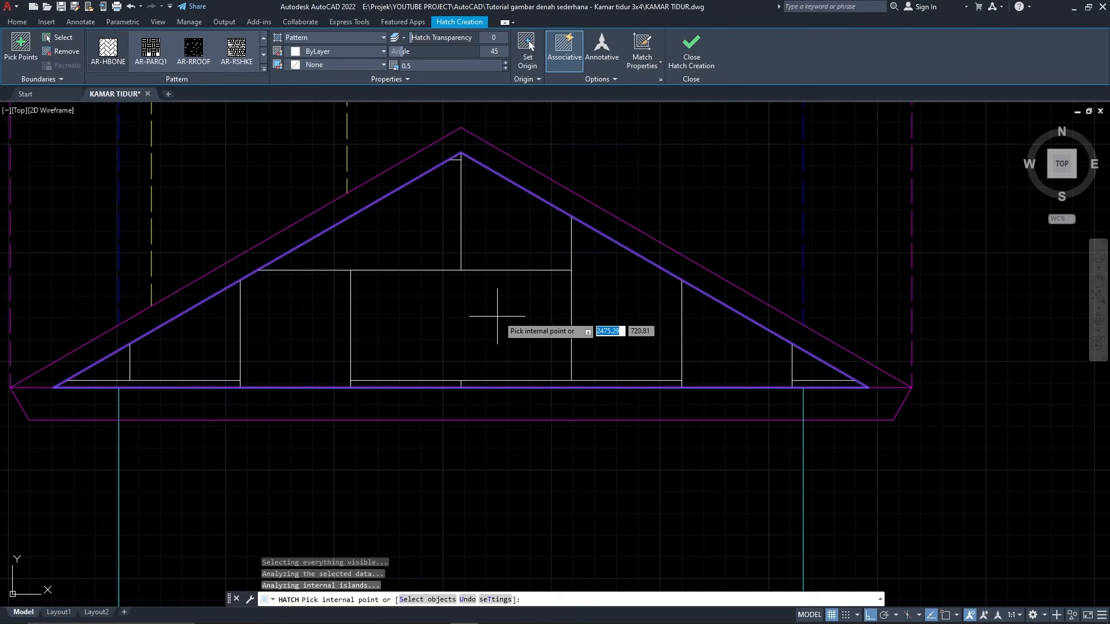
# Step: Try scales of 0.05 and 0.01 on the gable hatch
pyautogui.click(448, 65)
pyautogui.click(446, 63)
pyautogui.write('1')
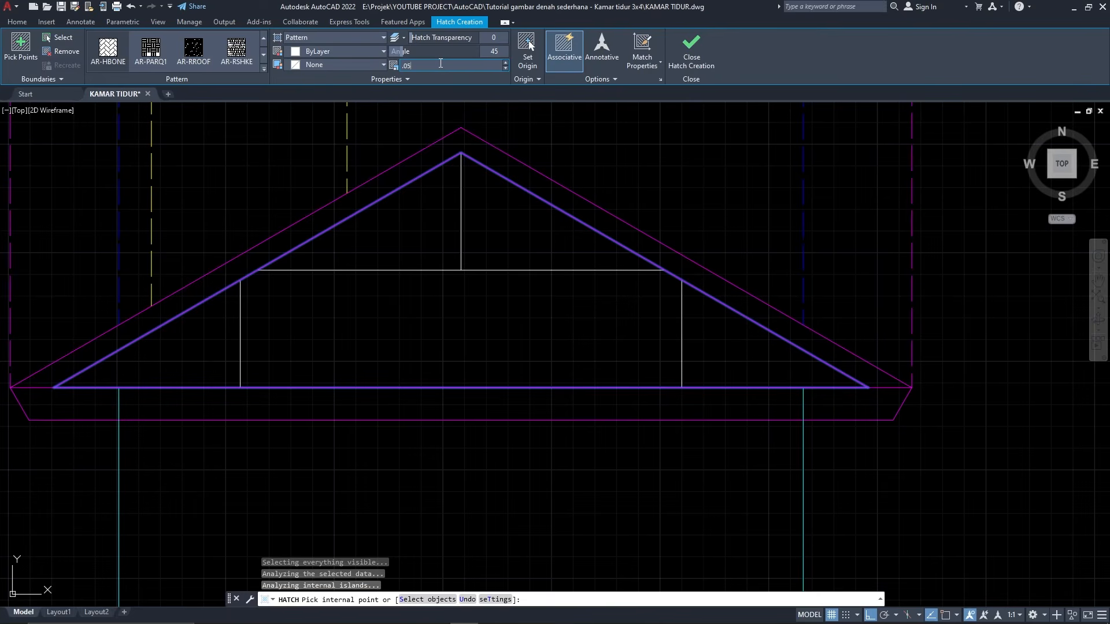
pyautogui.press('Return')
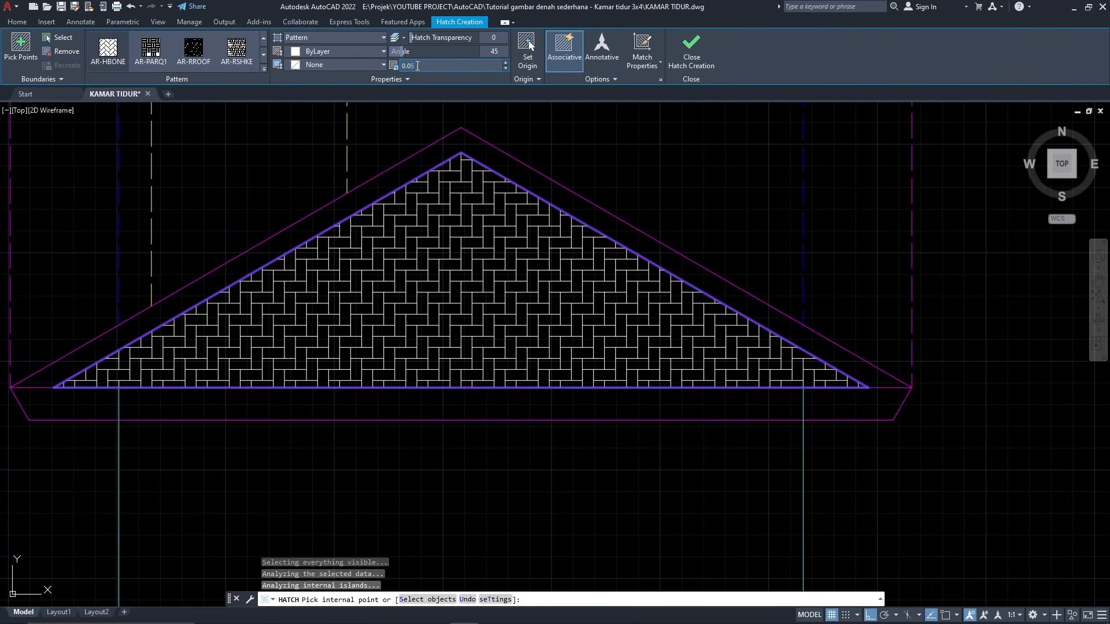
pyautogui.press('BackSpace')
pyautogui.write('1')
pyautogui.press('Return')
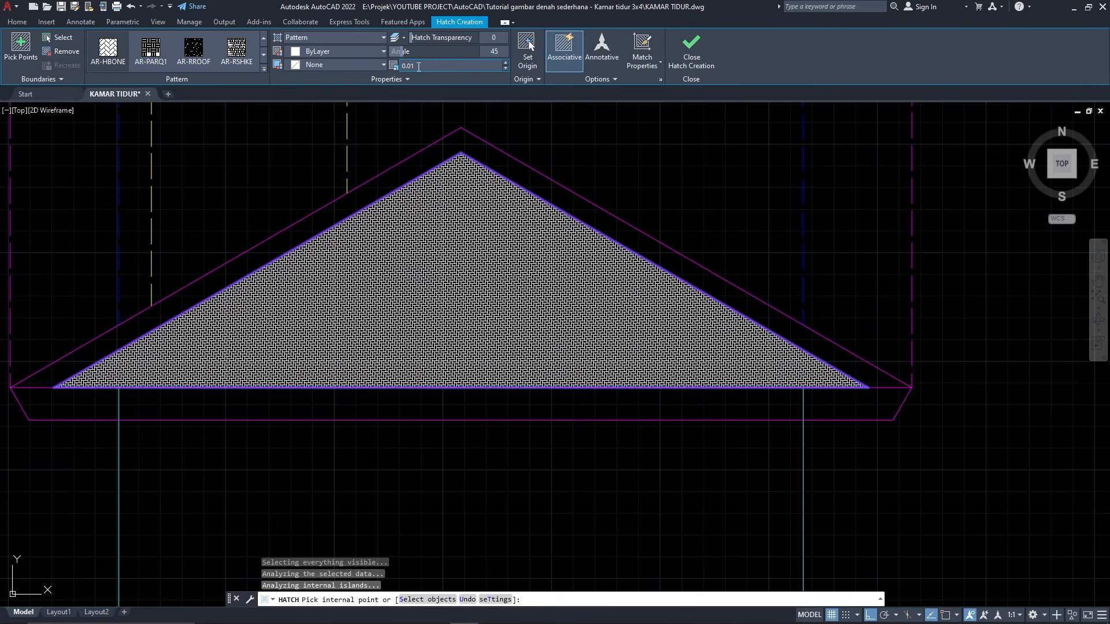
# Step: Set the gable hatch's scale to 0.1 and finish the hatch
pyautogui.click(416, 65)
pyautogui.write('0.1')
pyautogui.press('Return')
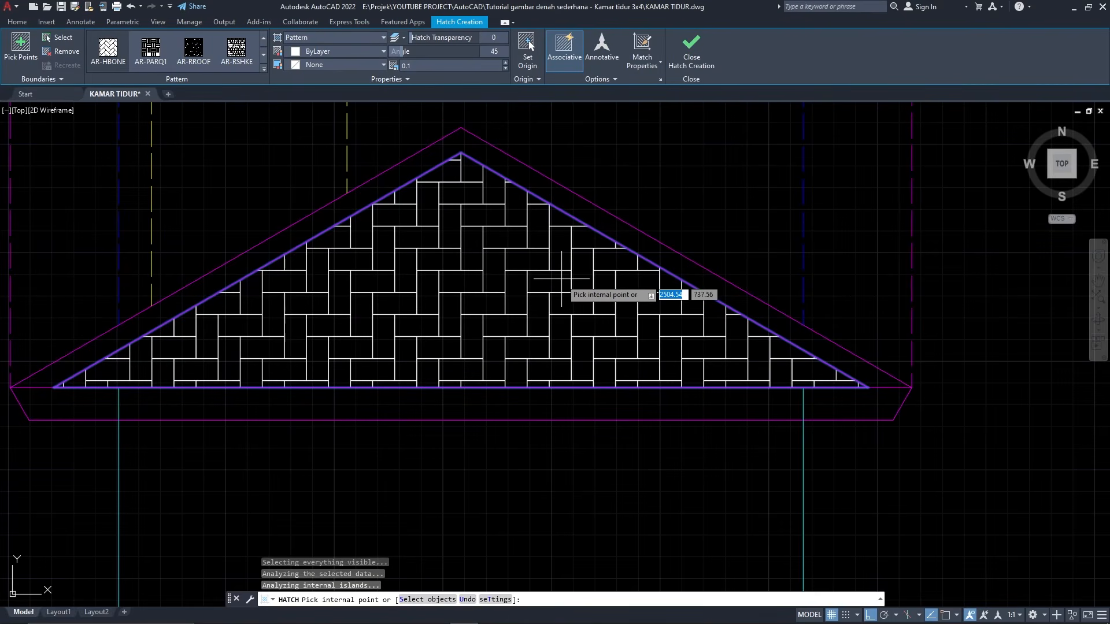
pyautogui.press('Escape')
# Step: Change the gable hatch to the AR-RSHKE pattern and set its angle to 0
pyautogui.click(504, 226)
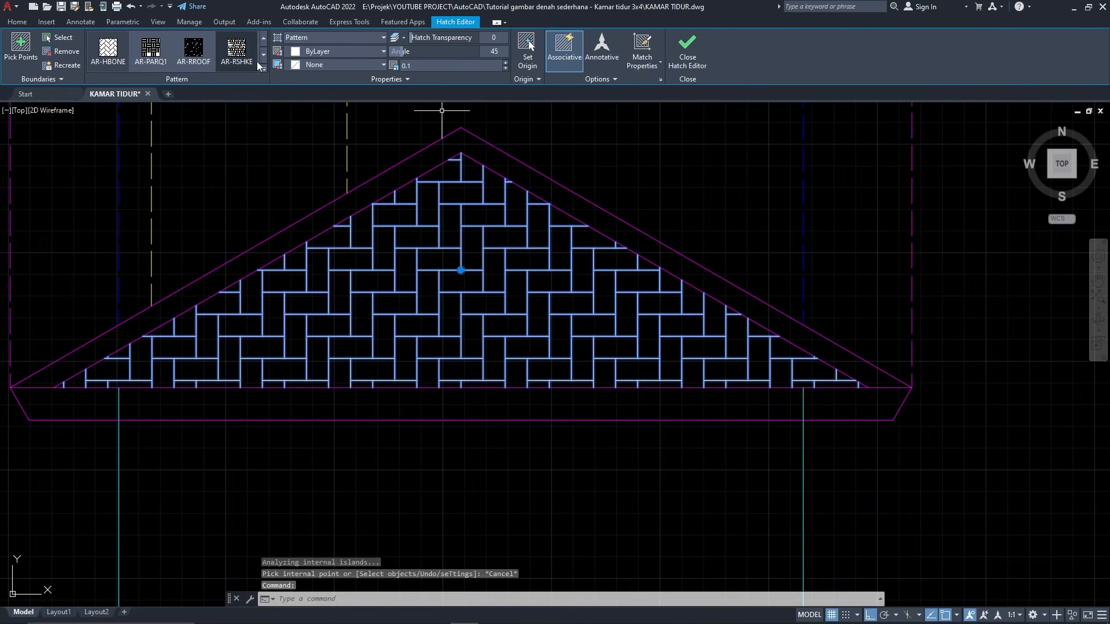
pyautogui.click(265, 68)
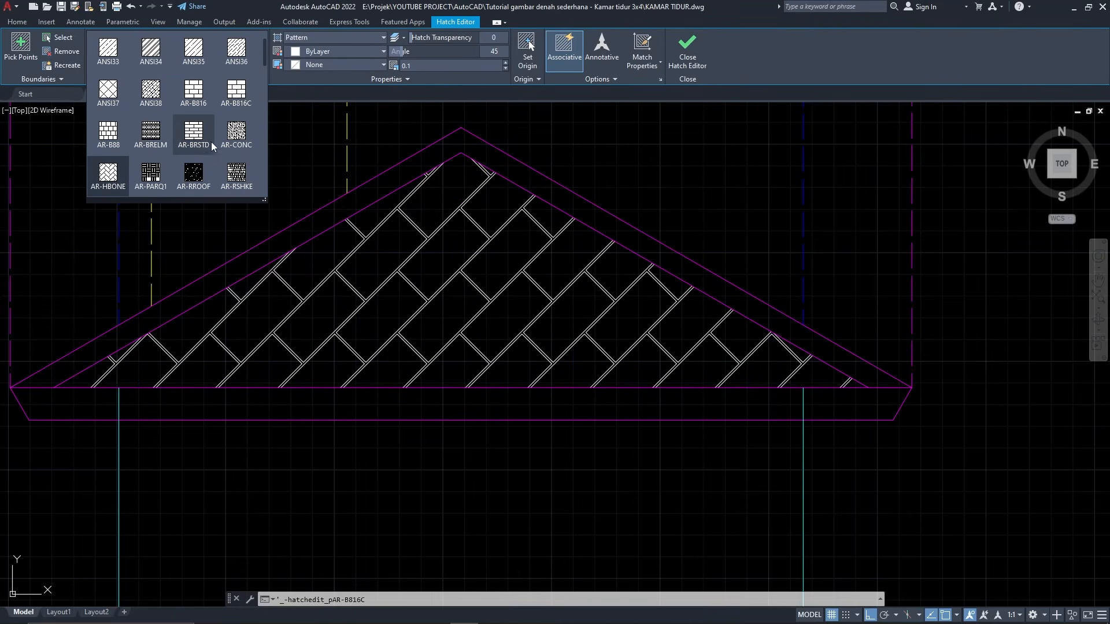
pyautogui.click(237, 170)
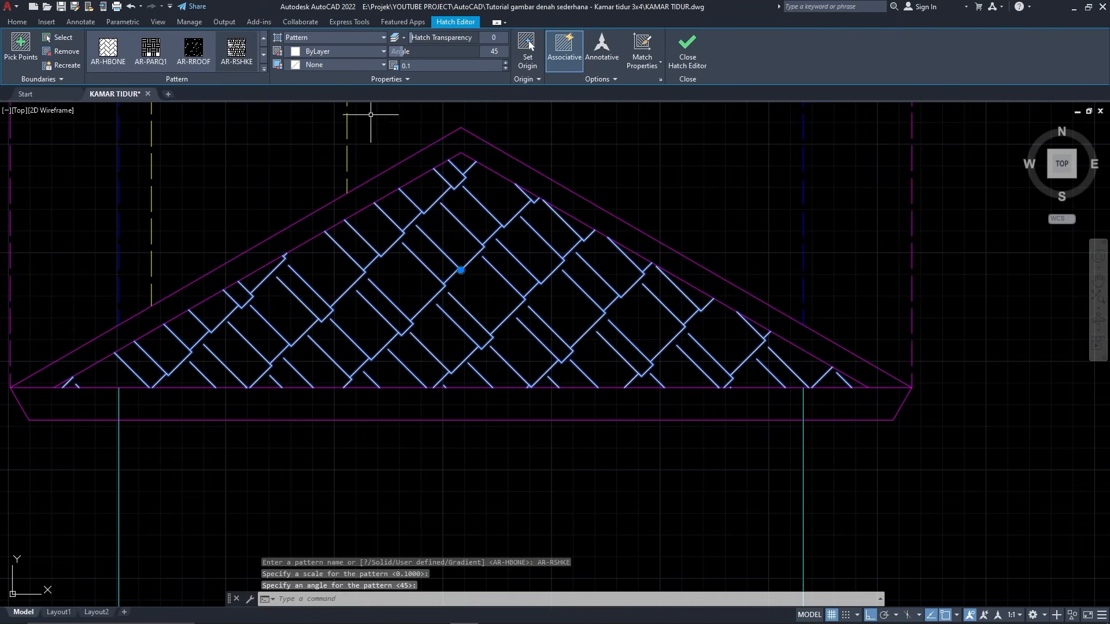
pyautogui.click(494, 52)
pyautogui.write('0')
pyautogui.press('Return')
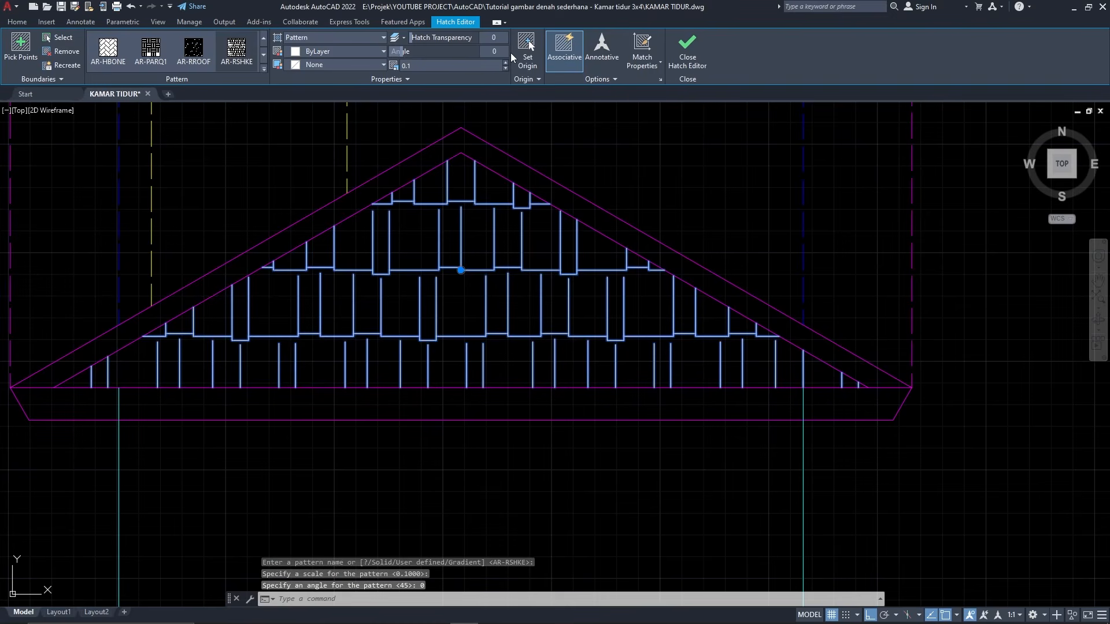
# Step: Set the gable hatch's scale to 0.05 and finish editing the hatch
pyautogui.click(466, 69)
pyautogui.write('.05')
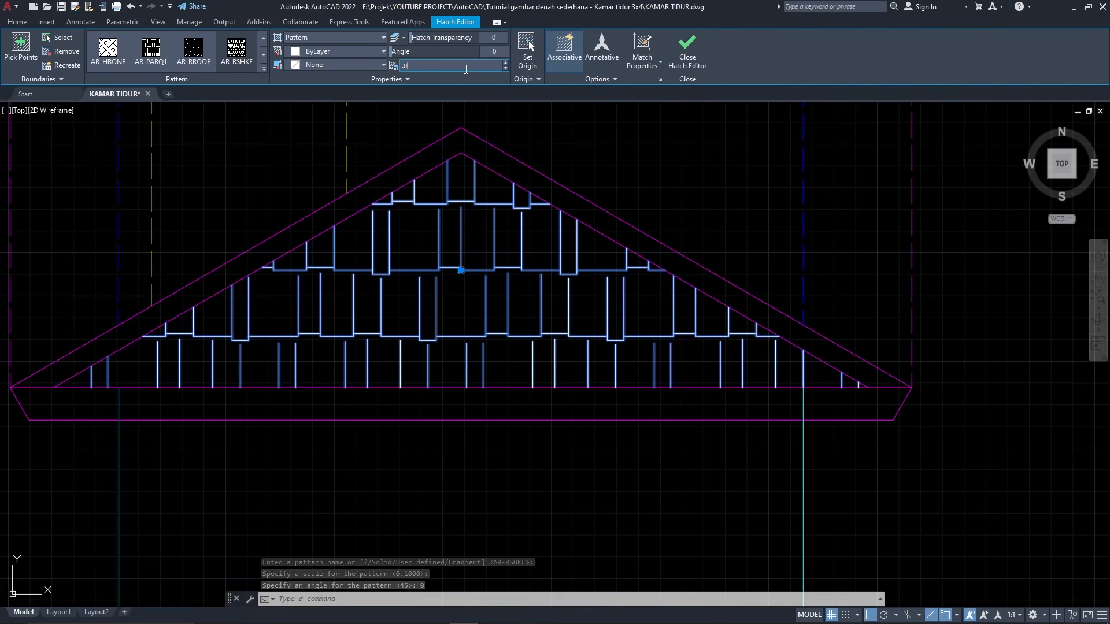
pyautogui.press('Return')
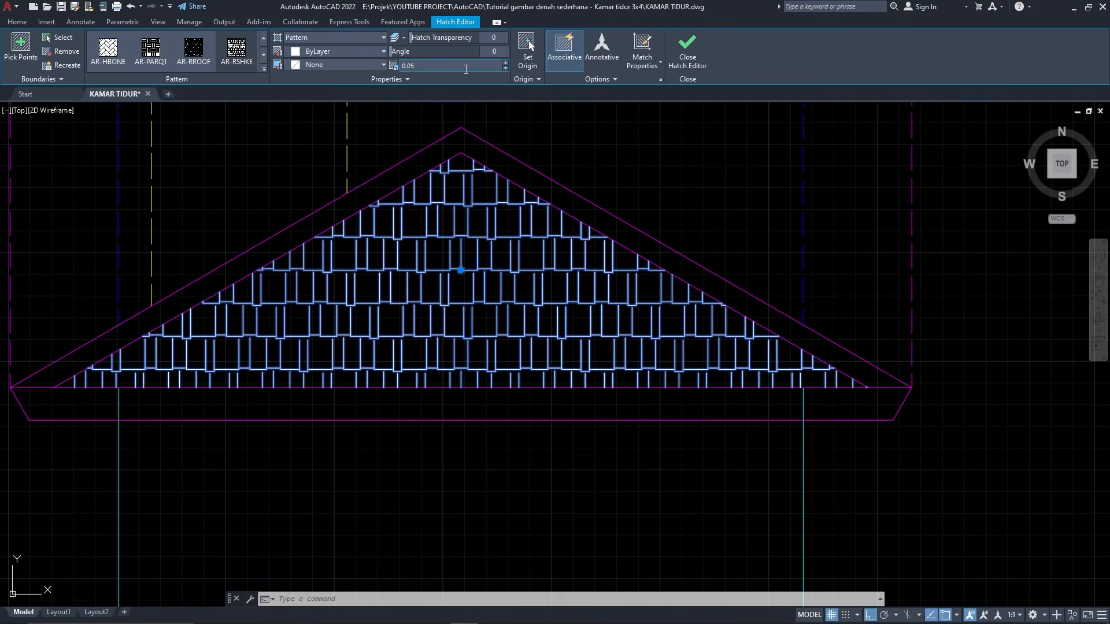
pyautogui.press('Escape')
# Step: Assign the gable hatch to the same magenta layer as the roof outline
pyautogui.scroll(-5, 487, 144)
pyautogui.scroll(8, 493, 321)
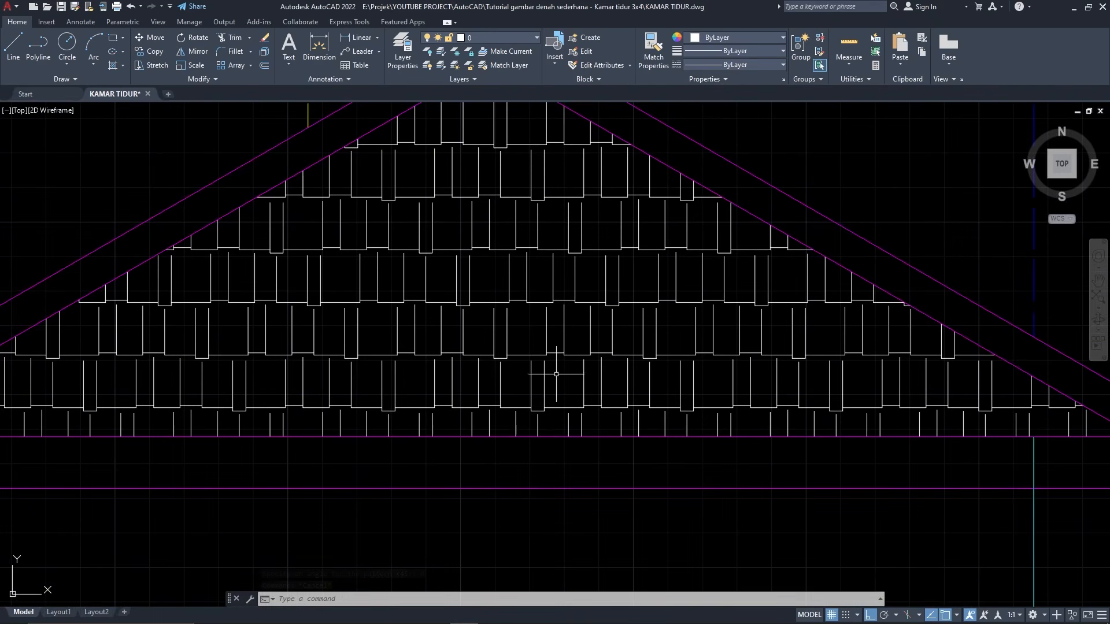
pyautogui.click(499, 296)
pyautogui.click(365, 174)
pyautogui.click(339, 134)
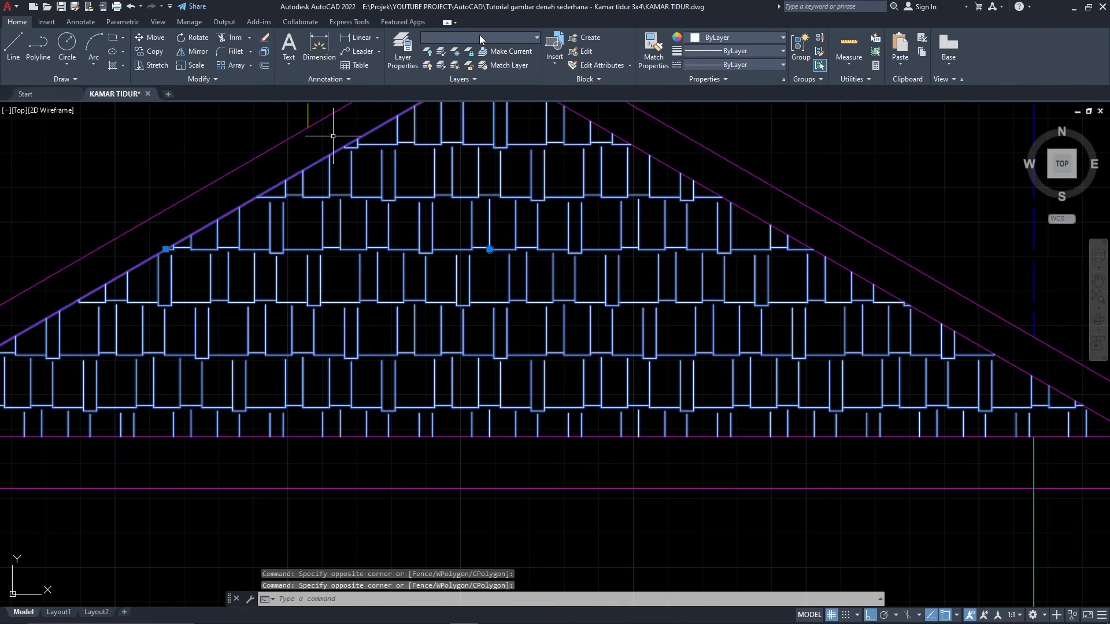
pyautogui.click(479, 35)
pyautogui.scroll(-6, 531, 154)
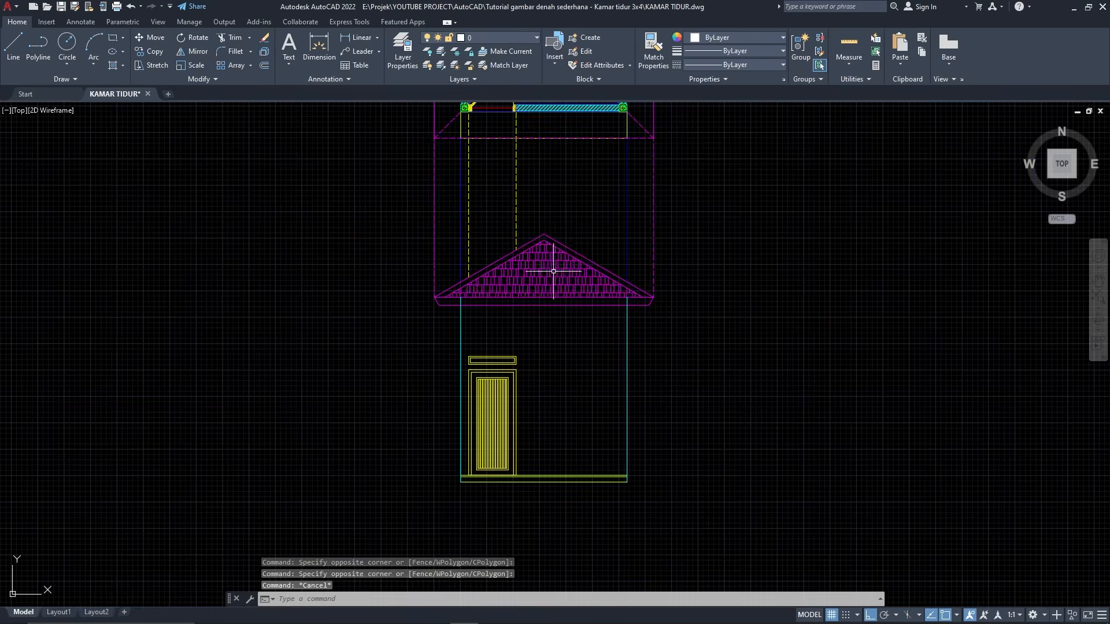
pyautogui.press('Escape')
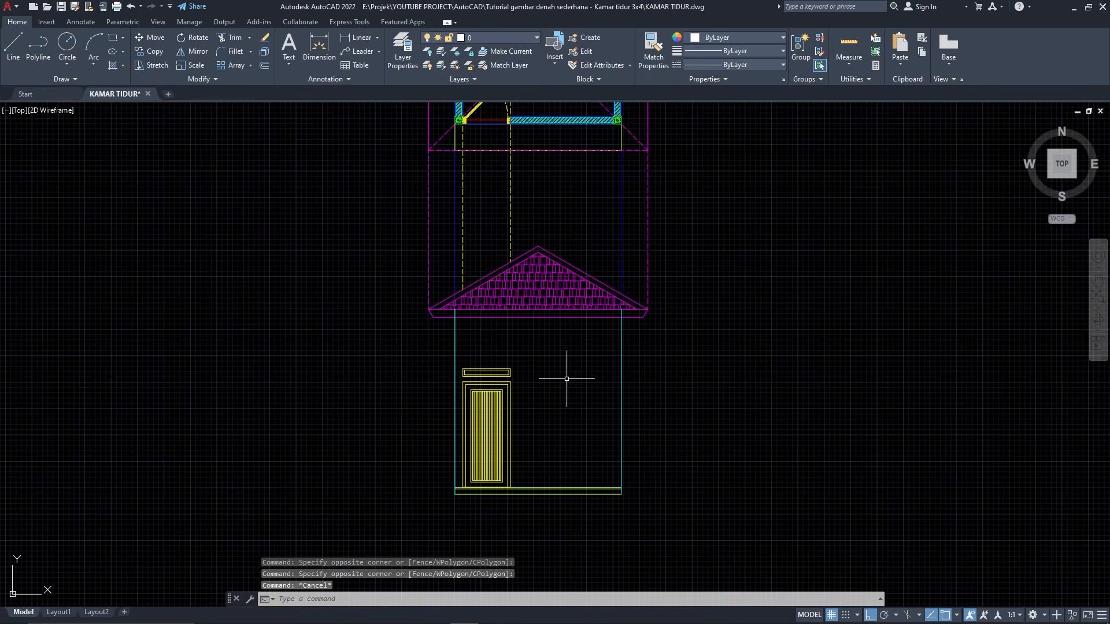
# Step: Trim both vertical wall lines where they cross the eaves band beneath the gable
pyautogui.scroll(4, 634, 312)
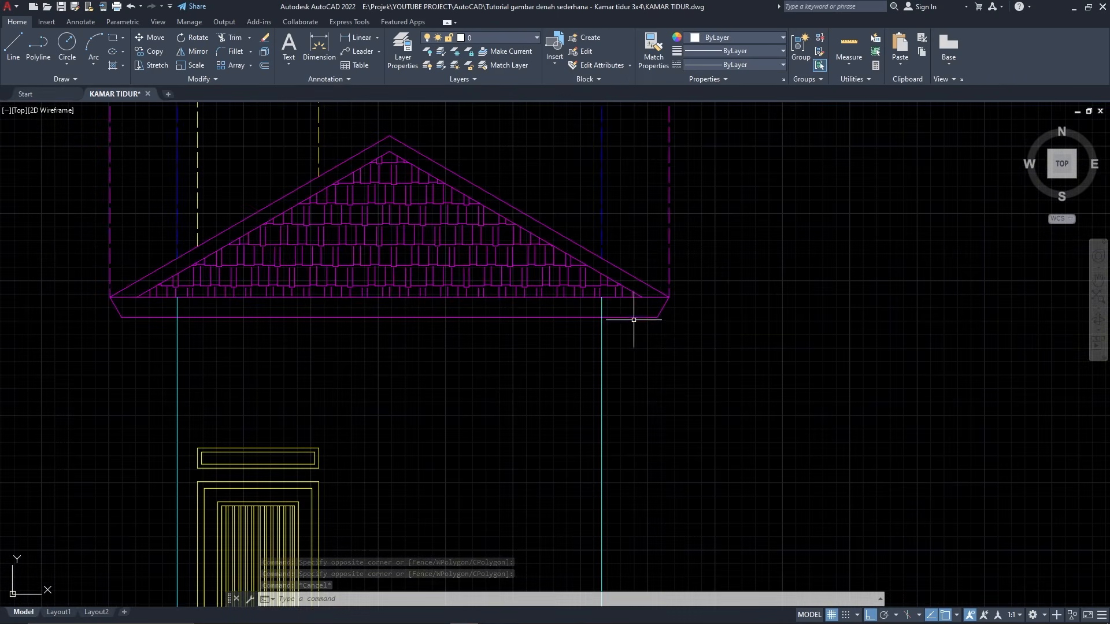
pyautogui.click(633, 309)
pyautogui.write('tr')
pyautogui.press('Return')
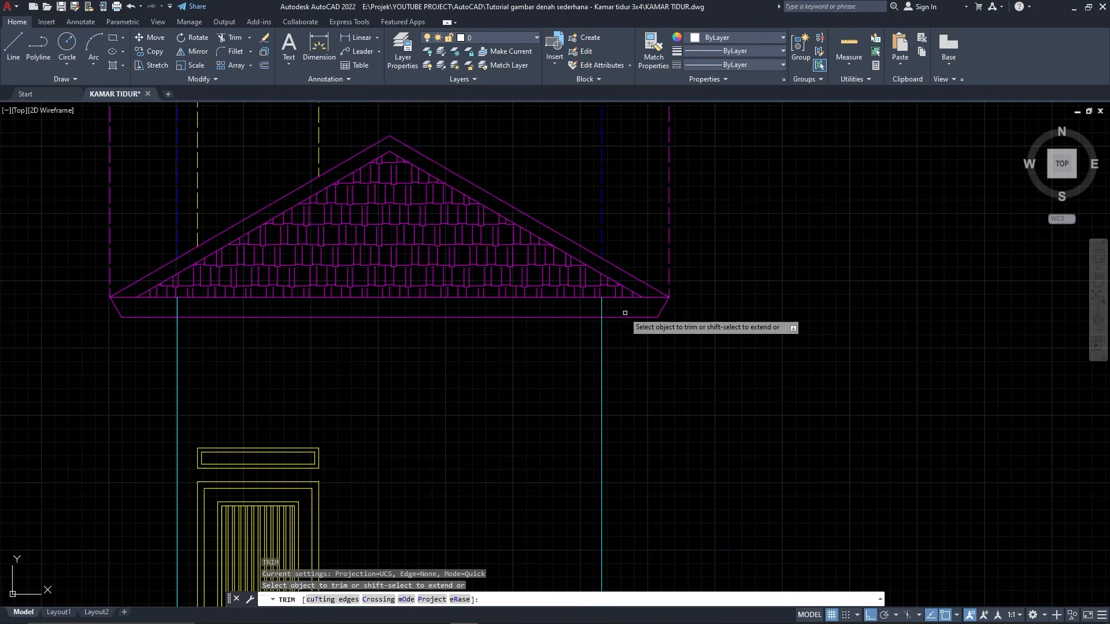
pyautogui.click(177, 307)
pyautogui.press('Return')
pyautogui.moveTo(457, 352); pyautogui.dragTo(492, 349, button='middle')
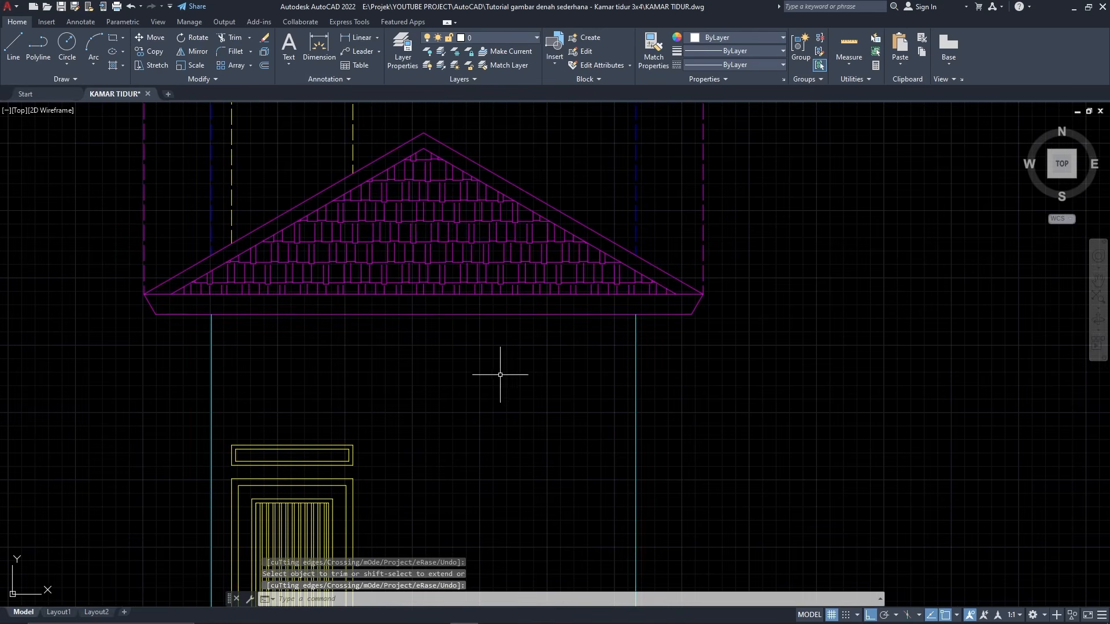
# Step: Examine the front view's base, door and roof, and its alignment with the bedroom plan above
pyautogui.scroll(-4, 546, 427)
pyautogui.moveTo(552, 406); pyautogui.dragTo(555, 342, button='middle')
pyautogui.scroll(4, 460, 500)
pyautogui.scroll(3, 465, 491)
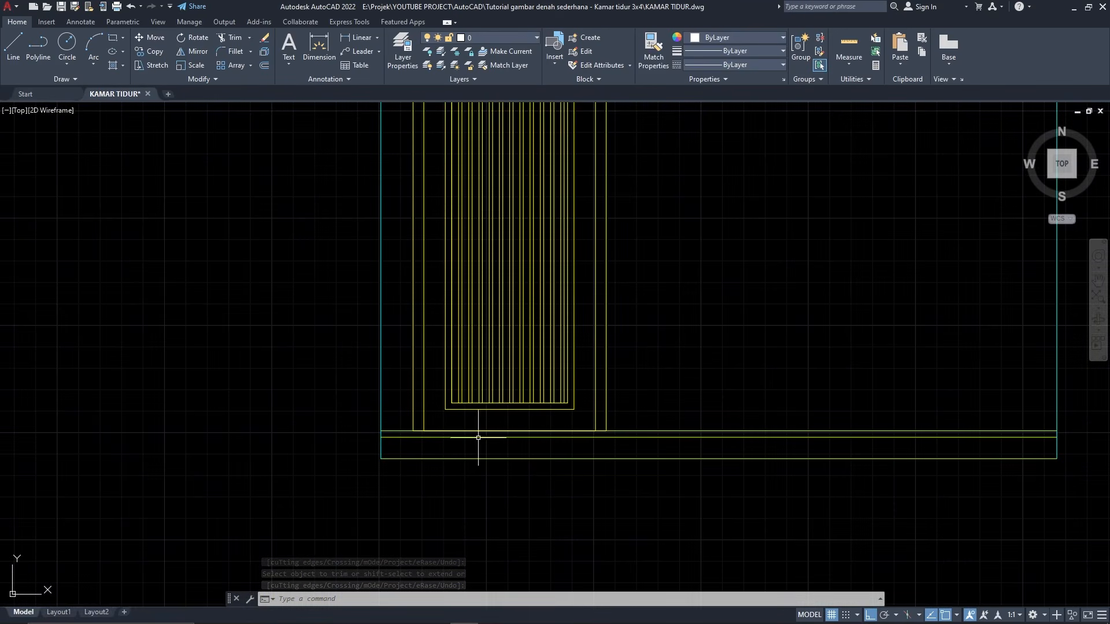
pyautogui.scroll(-6, 508, 445)
pyautogui.moveTo(607, 370); pyautogui.dragTo(612, 417, button='middle')
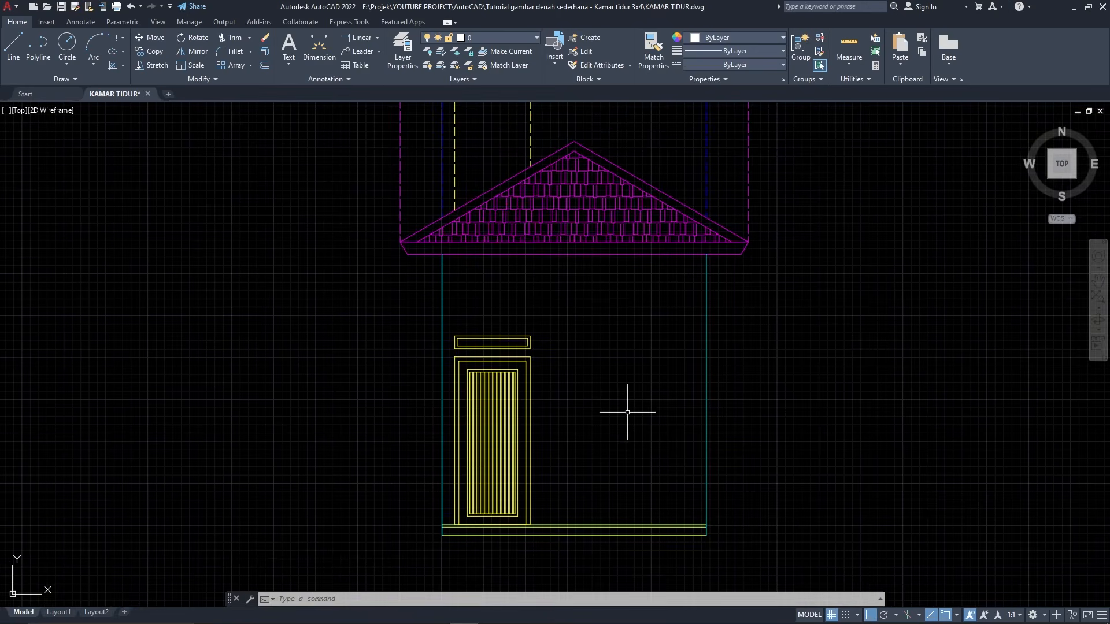
pyautogui.scroll(-2, 603, 393)
pyautogui.moveTo(636, 281); pyautogui.dragTo(626, 314, button='middle')
pyautogui.scroll(-2, 599, 315)
pyautogui.moveTo(640, 249); pyautogui.dragTo(560, 367, button='middle')
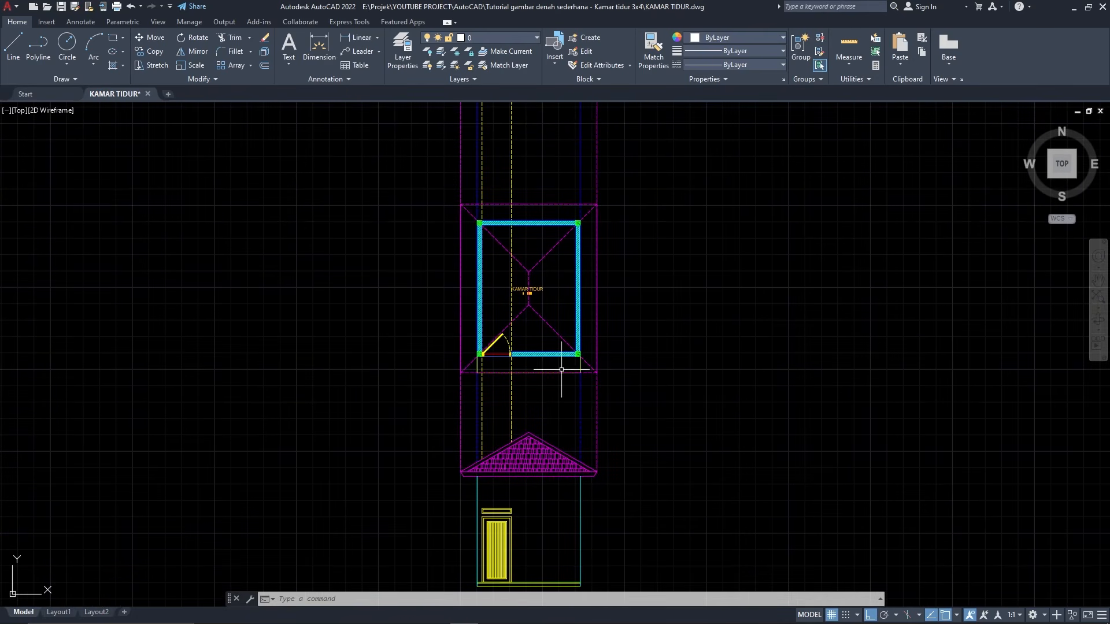
pyautogui.scroll(-2, 558, 267)
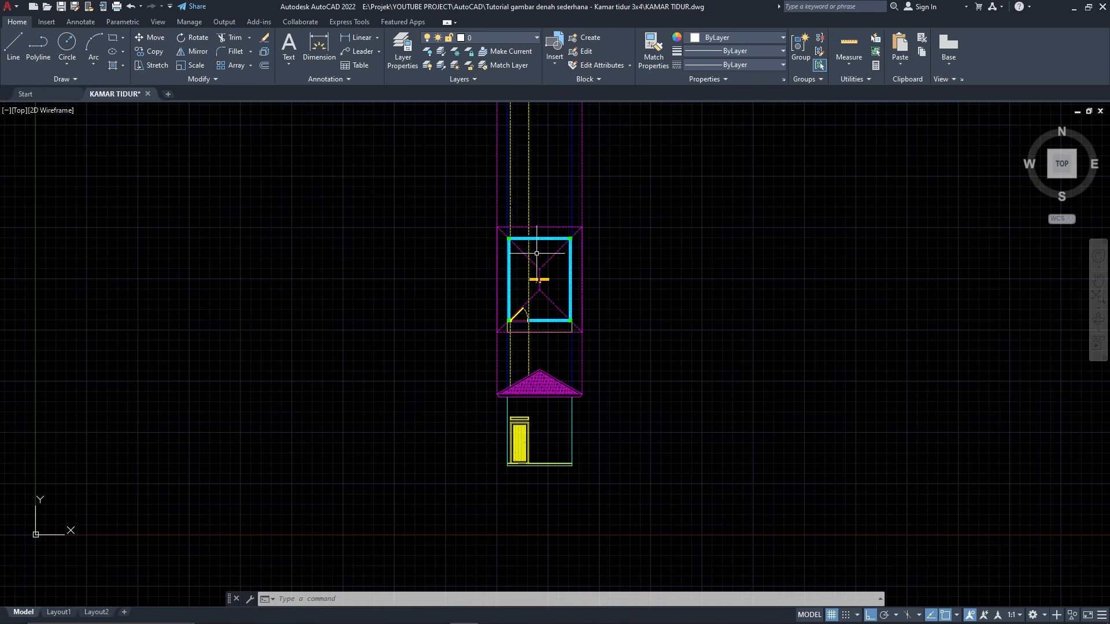
pyautogui.scroll(4, 541, 275)
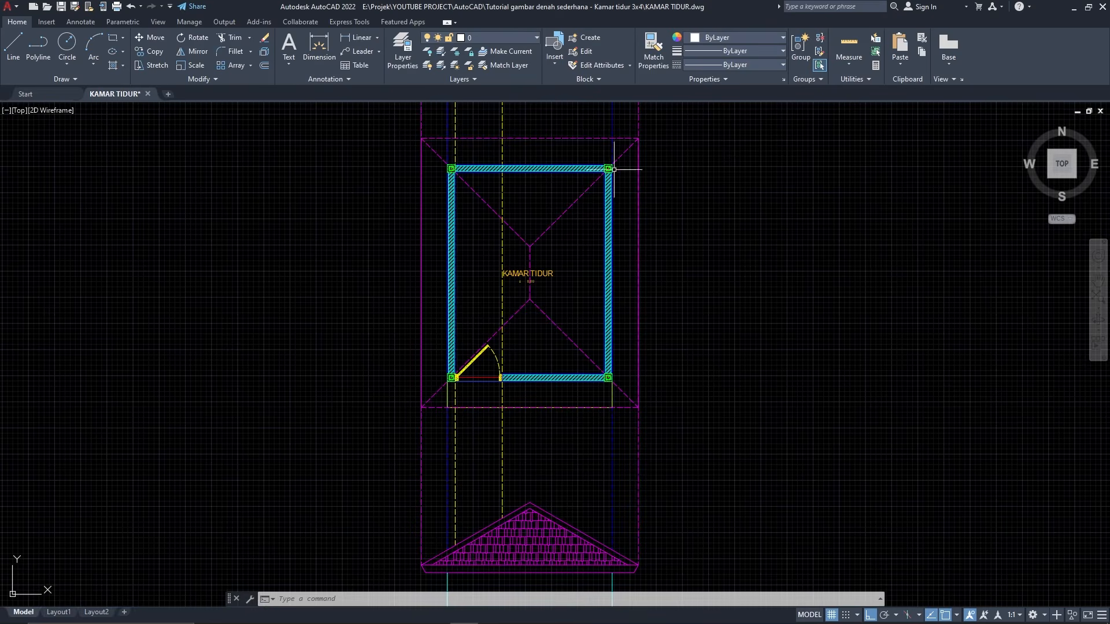
pyautogui.scroll(-2, 536, 218)
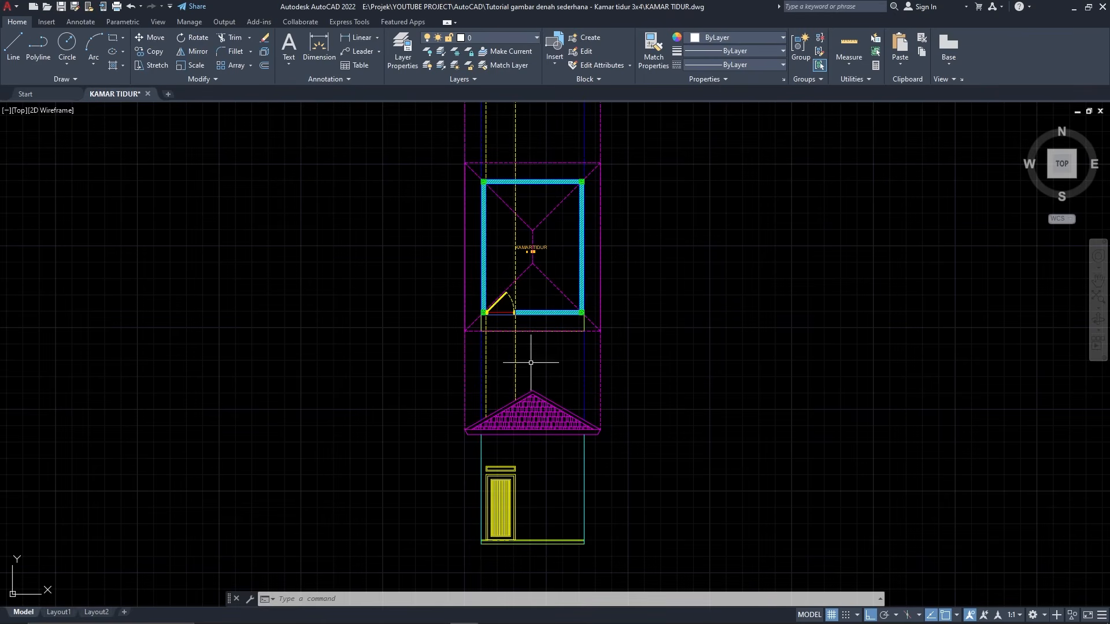
pyautogui.moveTo(558, 441); pyautogui.dragTo(578, 410, button='middle')
pyautogui.scroll(2, 525, 485)
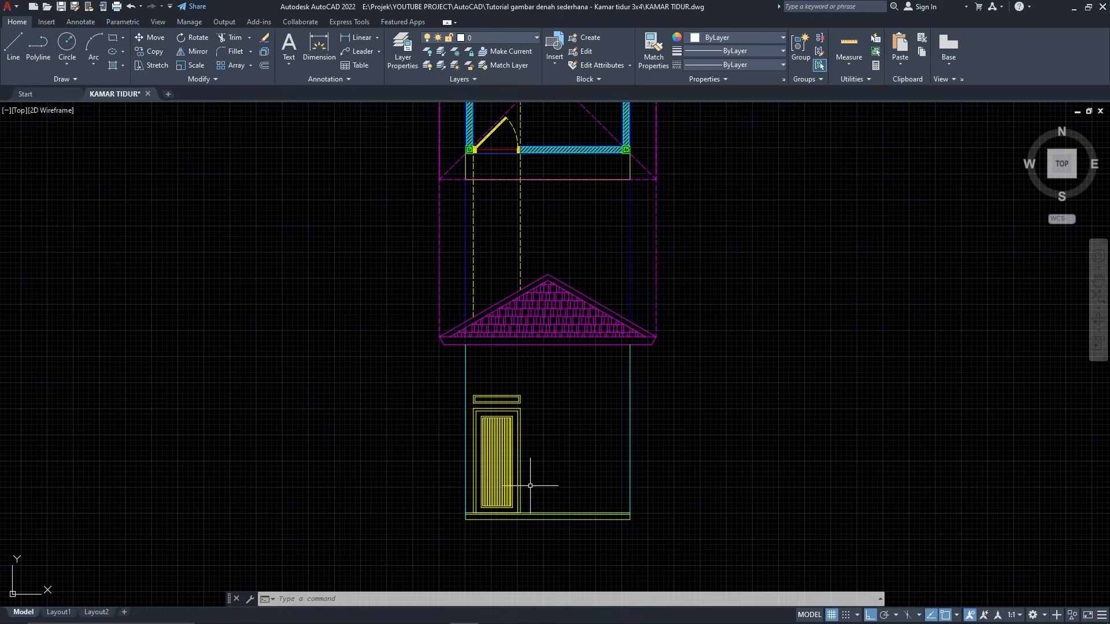
pyautogui.scroll(2, 579, 459)
pyautogui.moveTo(579, 458); pyautogui.dragTo(589, 439, button='middle')
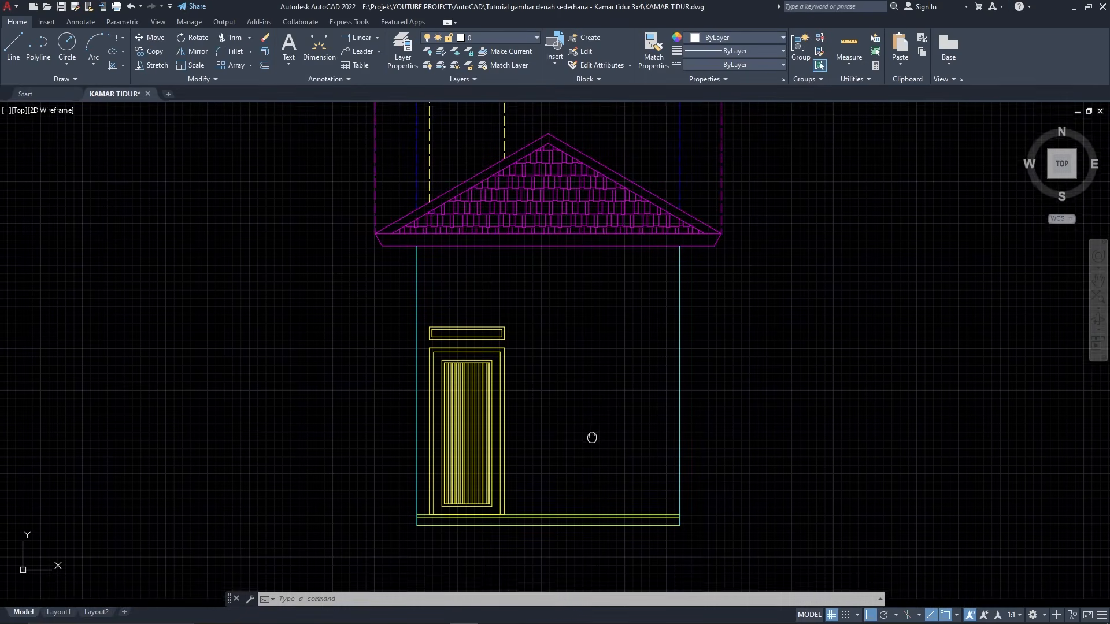